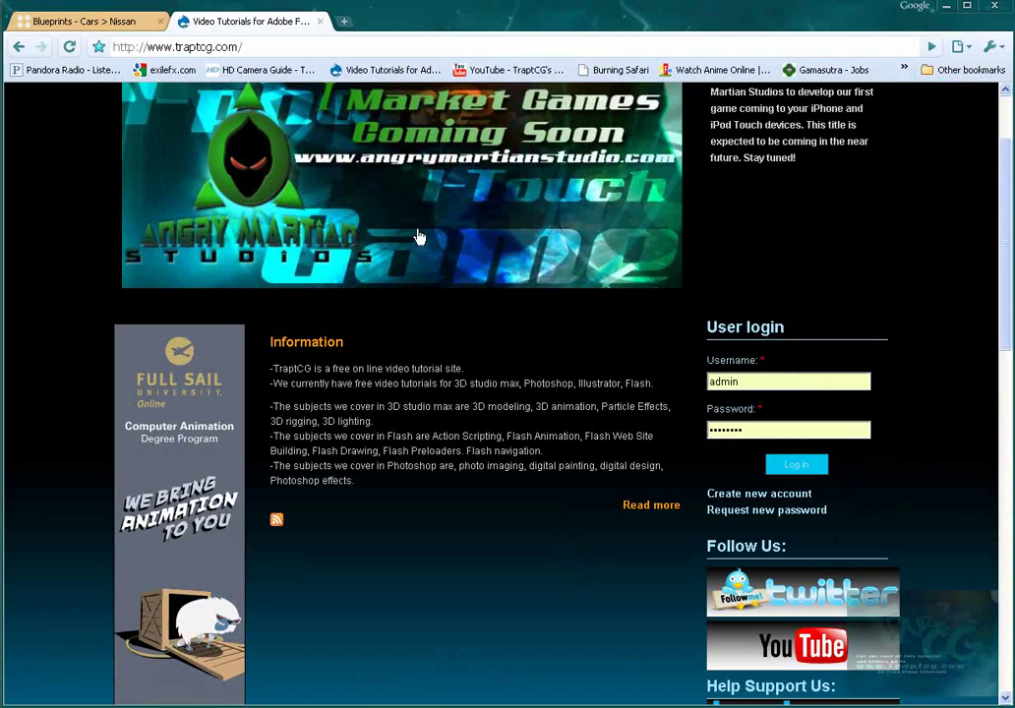
Look through the TraptCG home page, from the banner down to the latest tutorials list and back
scroll(423, 285, up, 1)
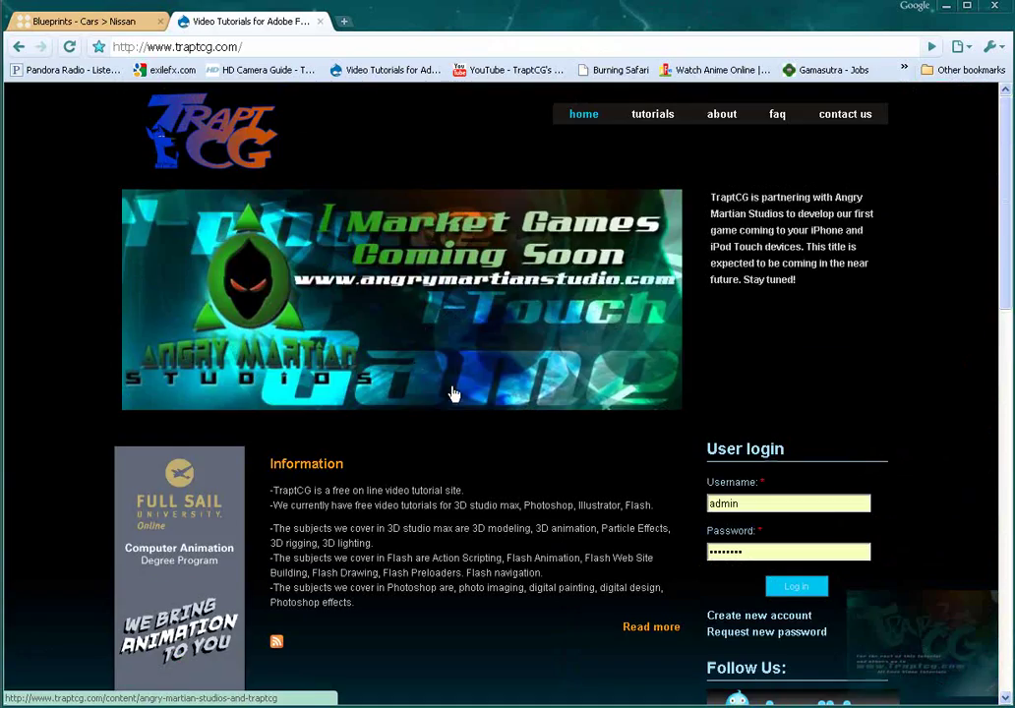
scroll(171, 257, down, 4)
scroll(462, 447, down, 3)
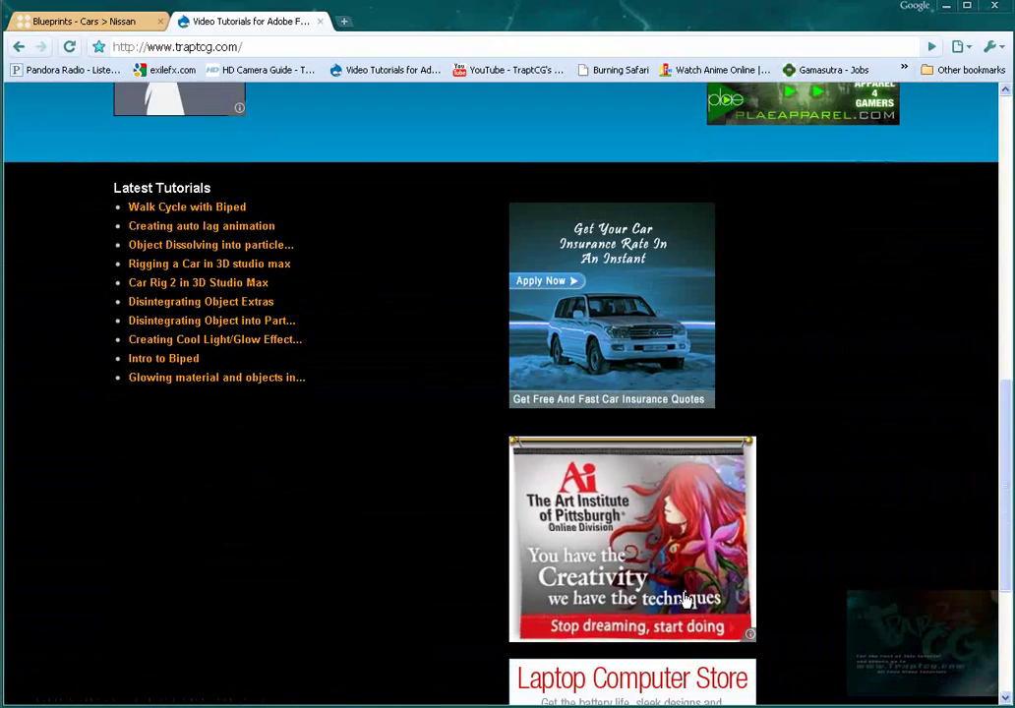
scroll(652, 638, down, 3)
scroll(747, 493, up, 6)
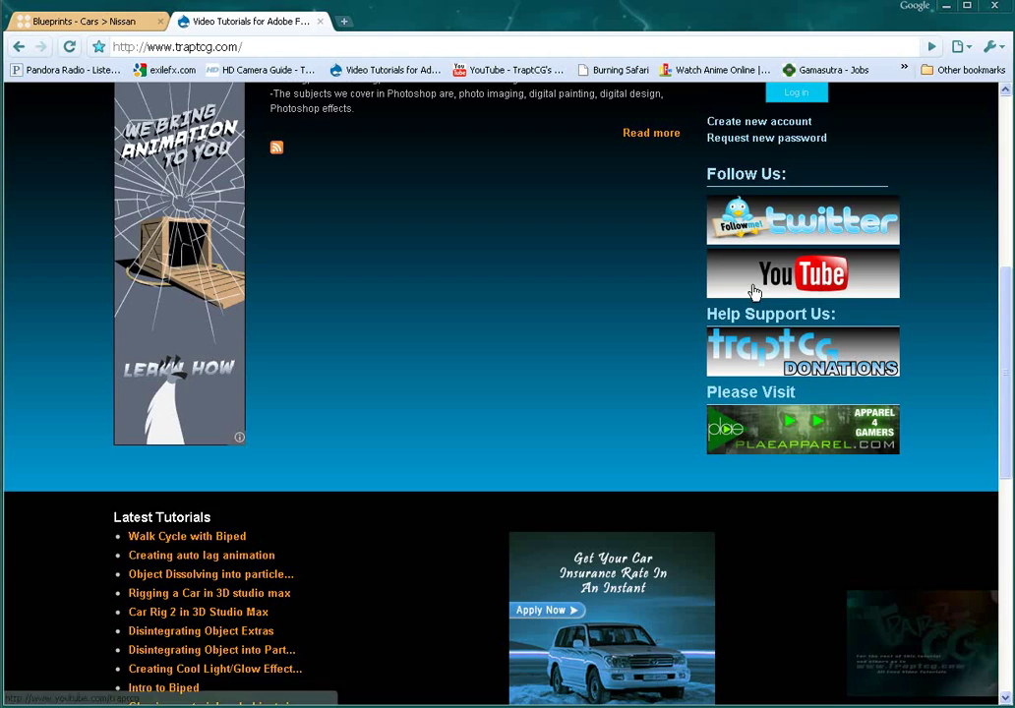
scroll(754, 292, up, 5)
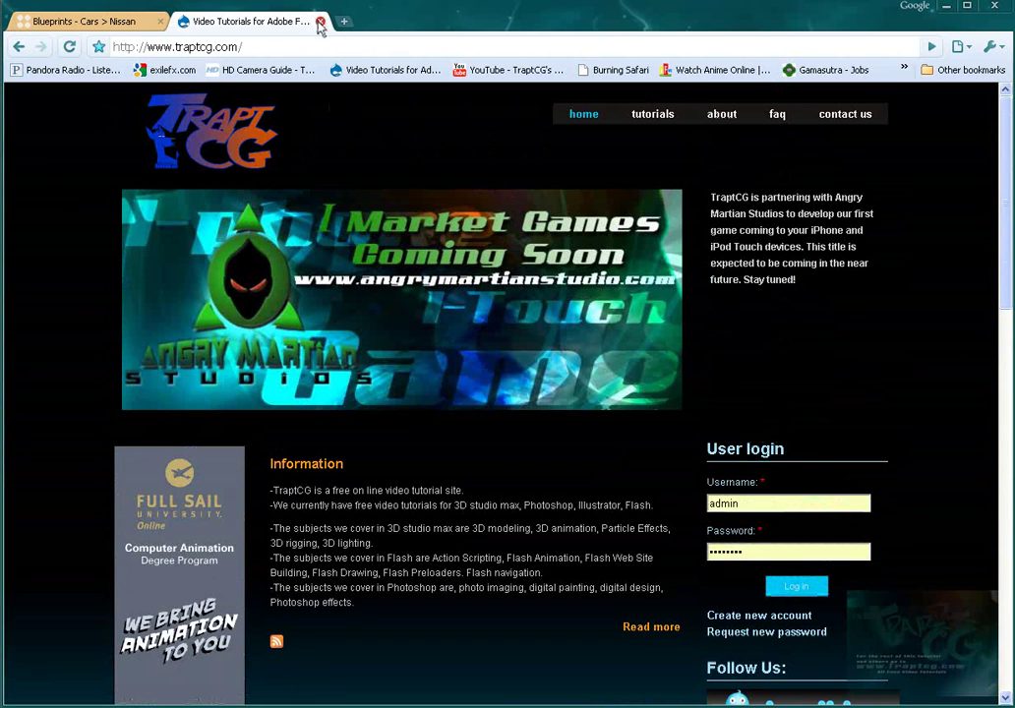
click(319, 22)
click(348, 47)
drag(473, 47, 272, 46)
key(BackSpace)
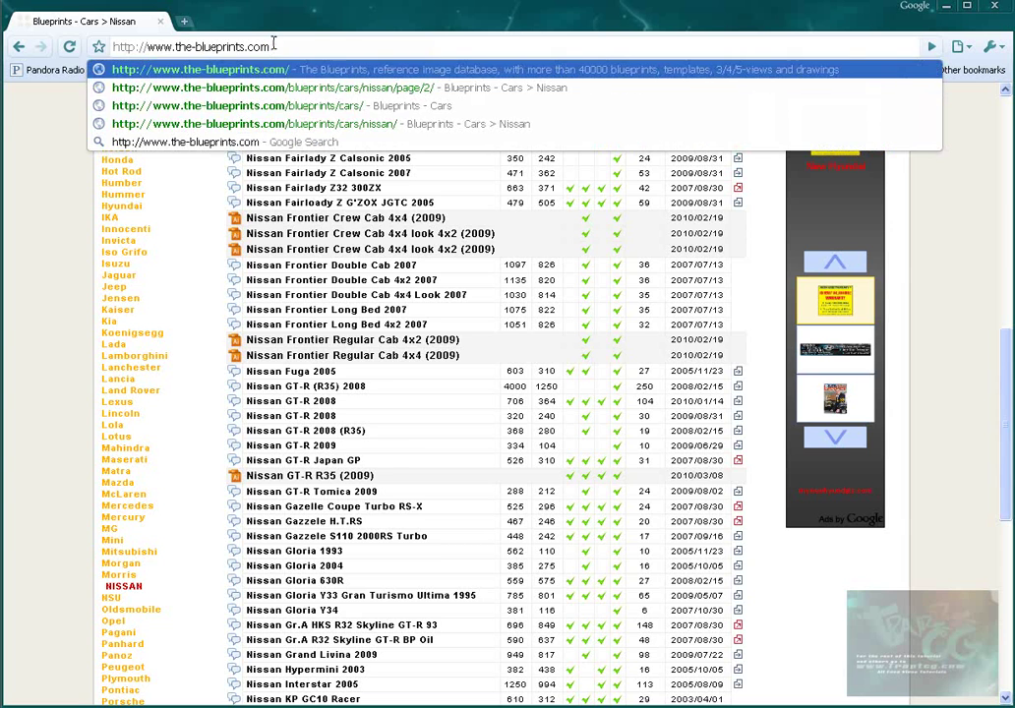
key(Return)
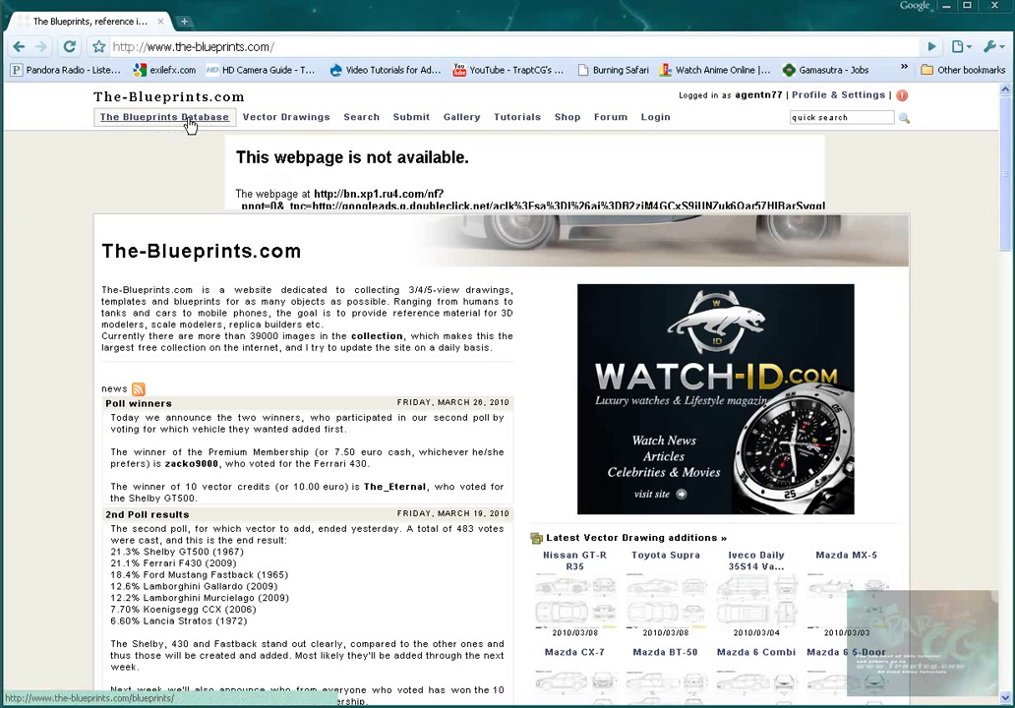
Open the Nissan section within the Cars category of the blueprints database
click(155, 120)
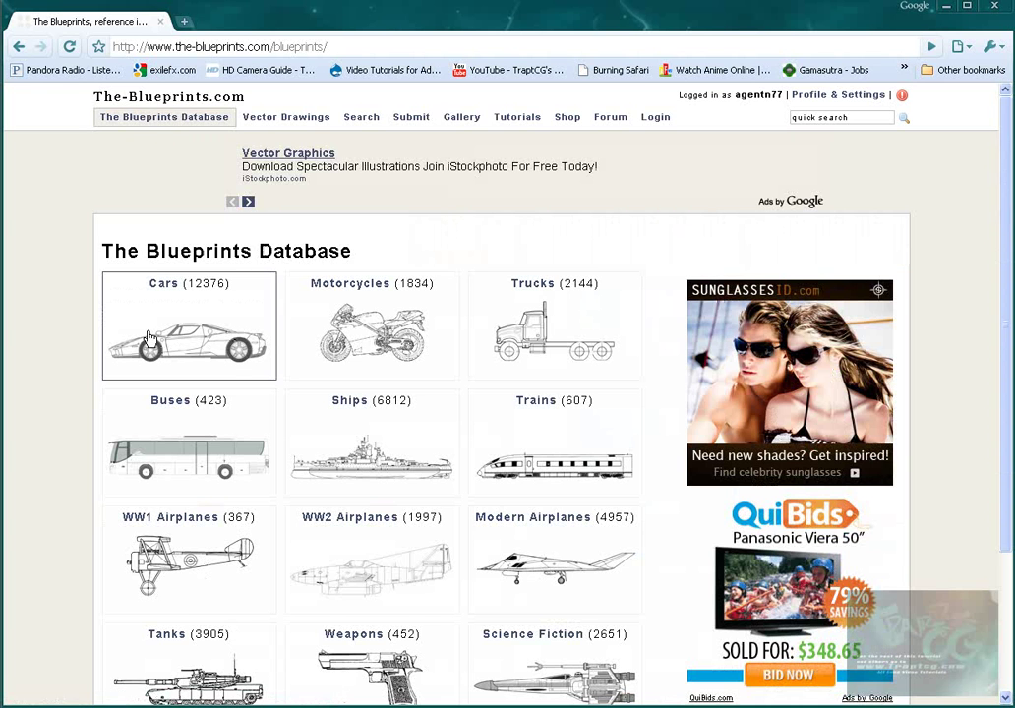
click(190, 335)
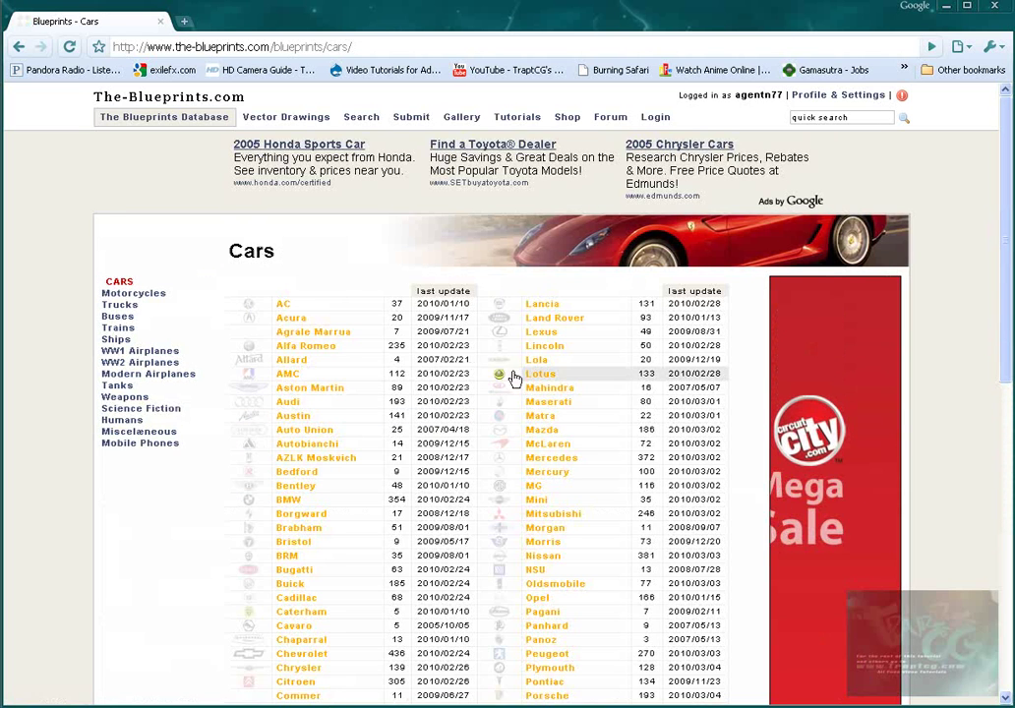
scroll(575, 413, down, 1)
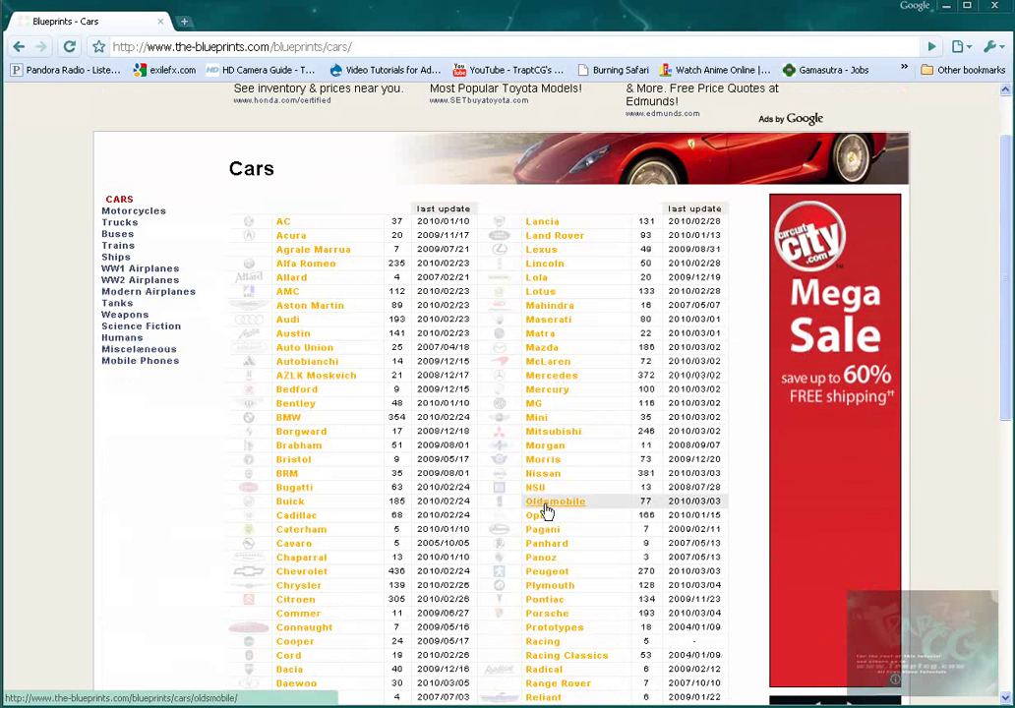
click(545, 479)
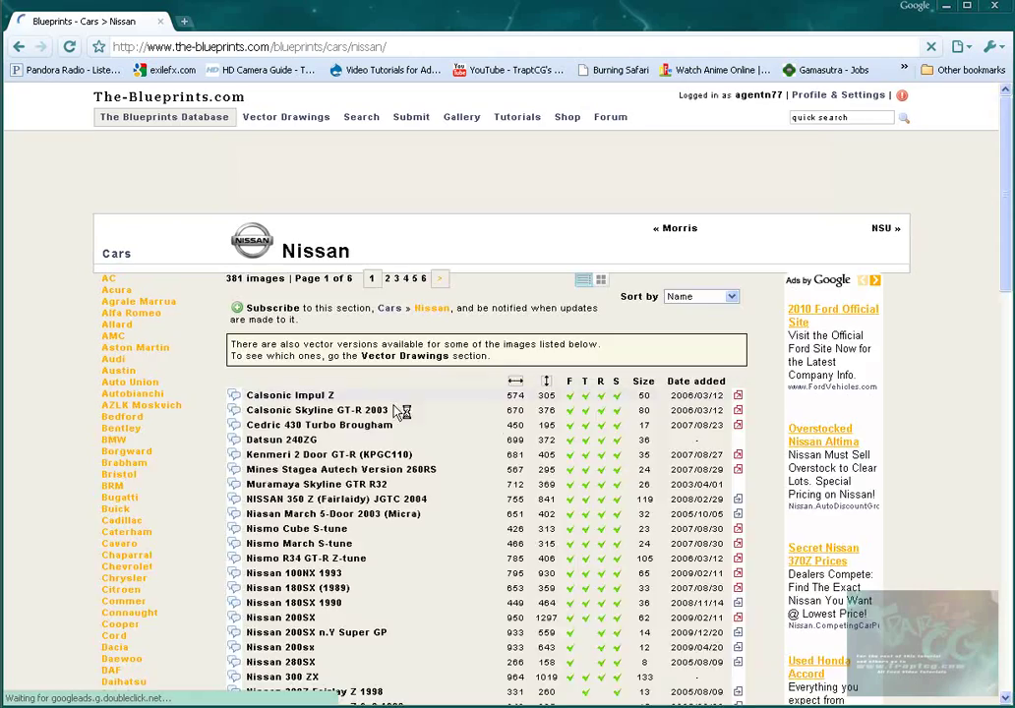
Go to page 2 of the Nissan blueprints and locate the Nissan GT-R 2008 entry offering all four views
scroll(399, 422, down, 10)
click(318, 482)
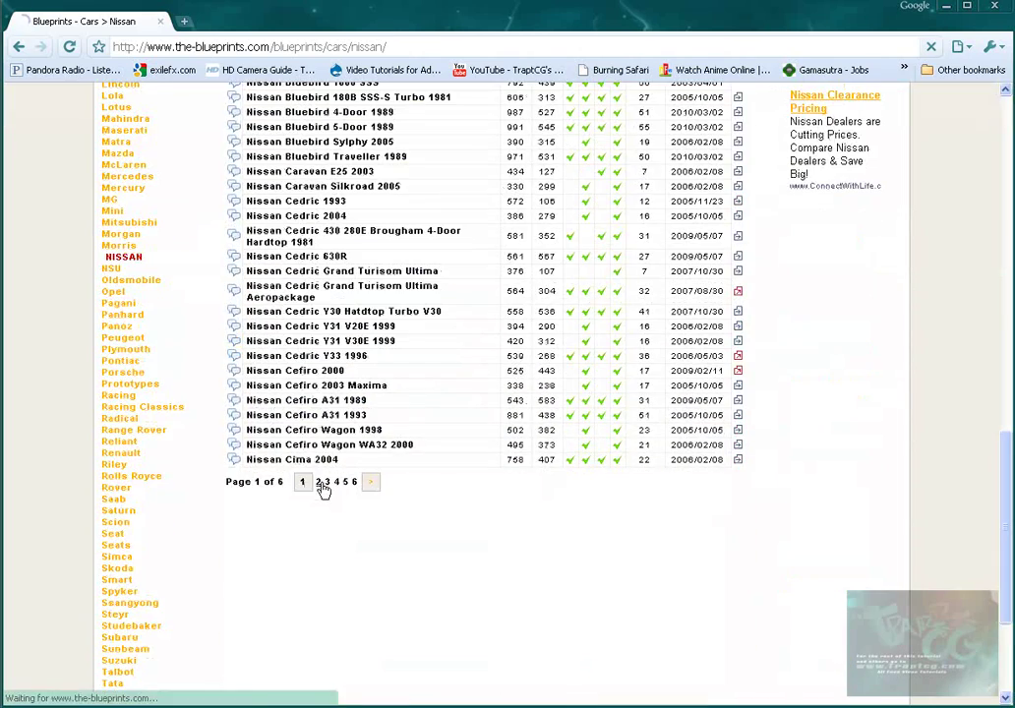
scroll(317, 487, down, 5)
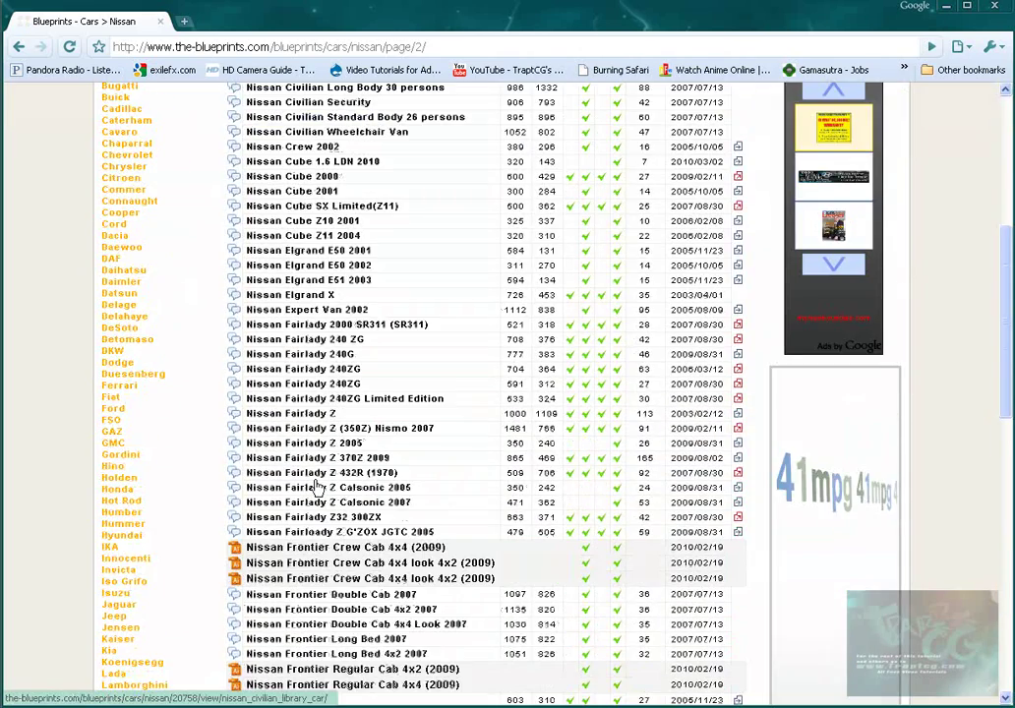
scroll(318, 487, down, 3)
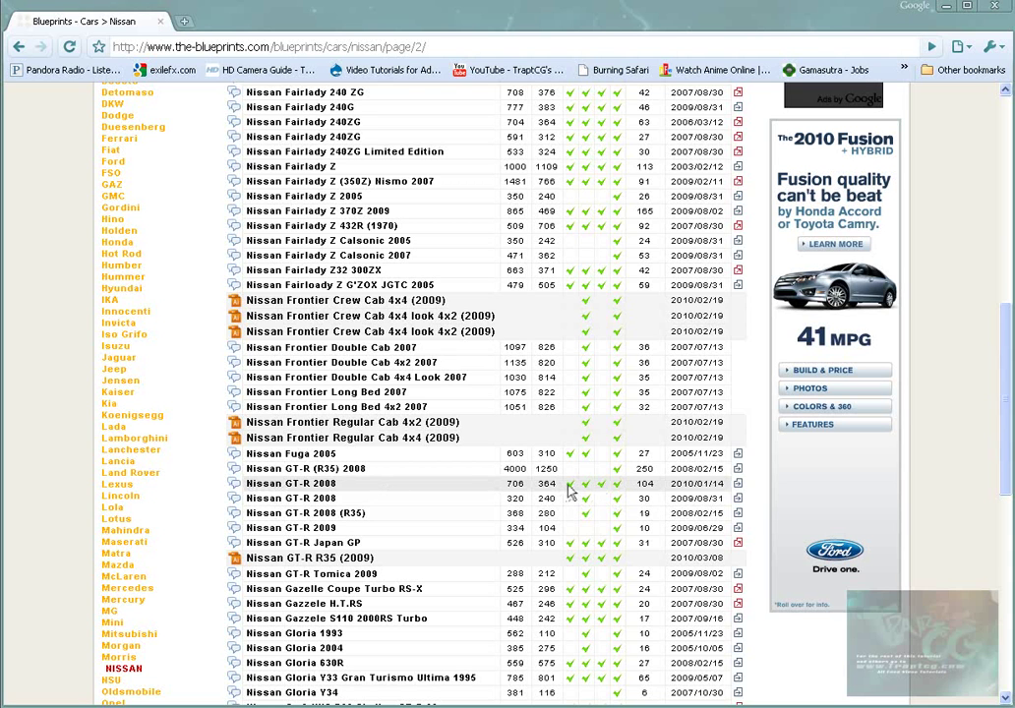
mouse_move(619, 484)
mouse_down()
mouse_move(640, 484)
mouse_move(628, 486)
mouse_up()
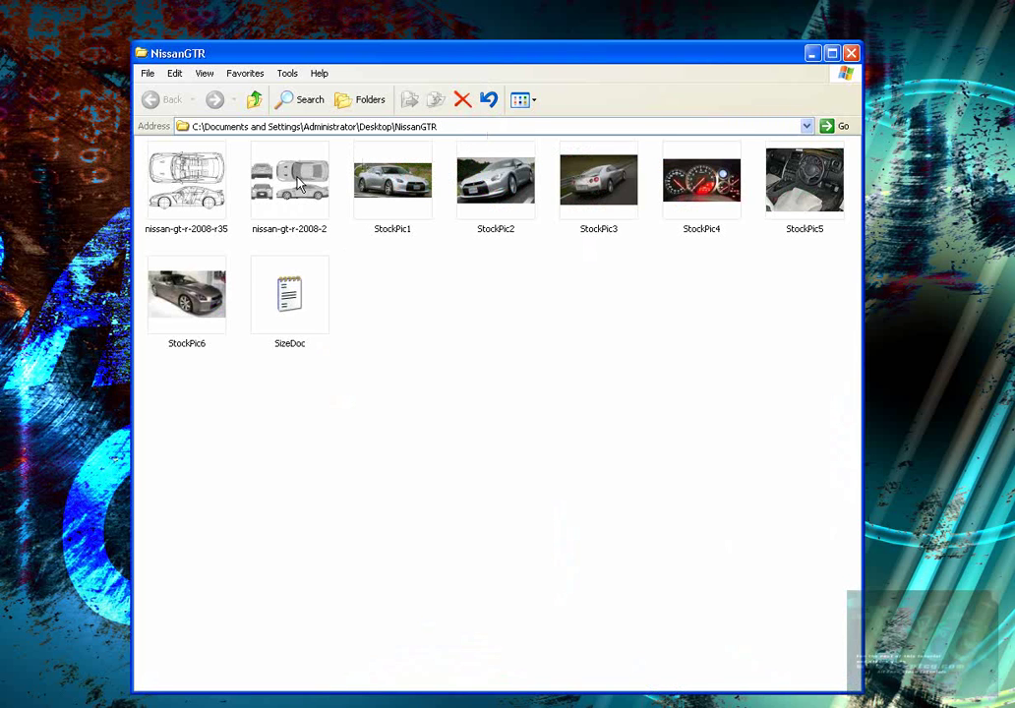
Look over the two GT-R blueprints and the stock photos in the NissanGTR folder
click(183, 183)
click(297, 187)
click(197, 194)
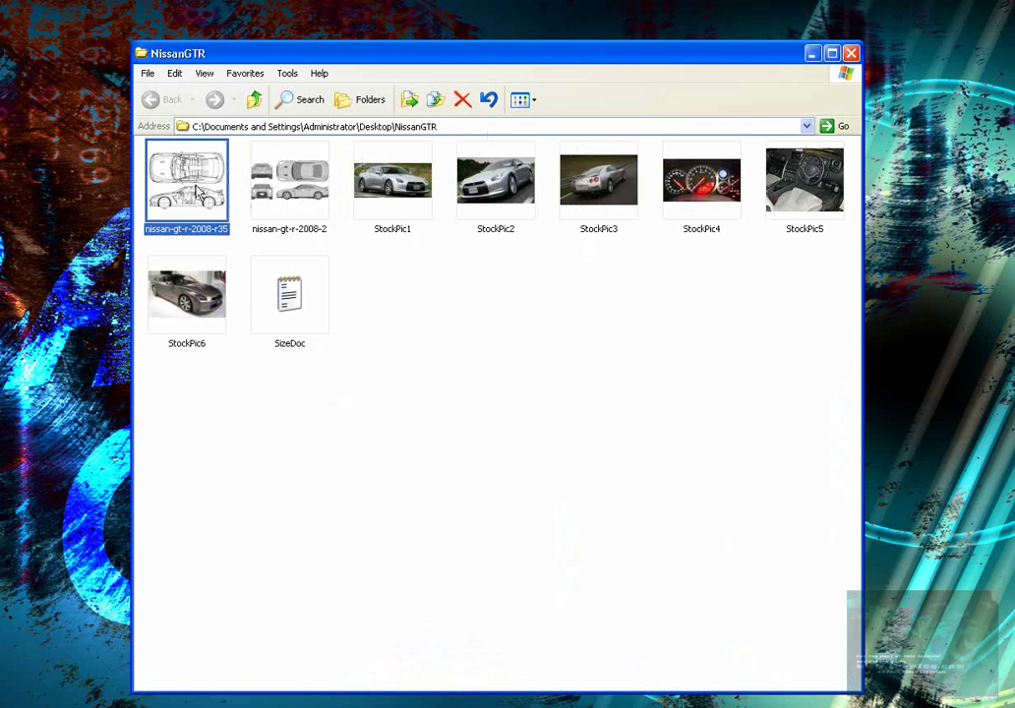
click(285, 186)
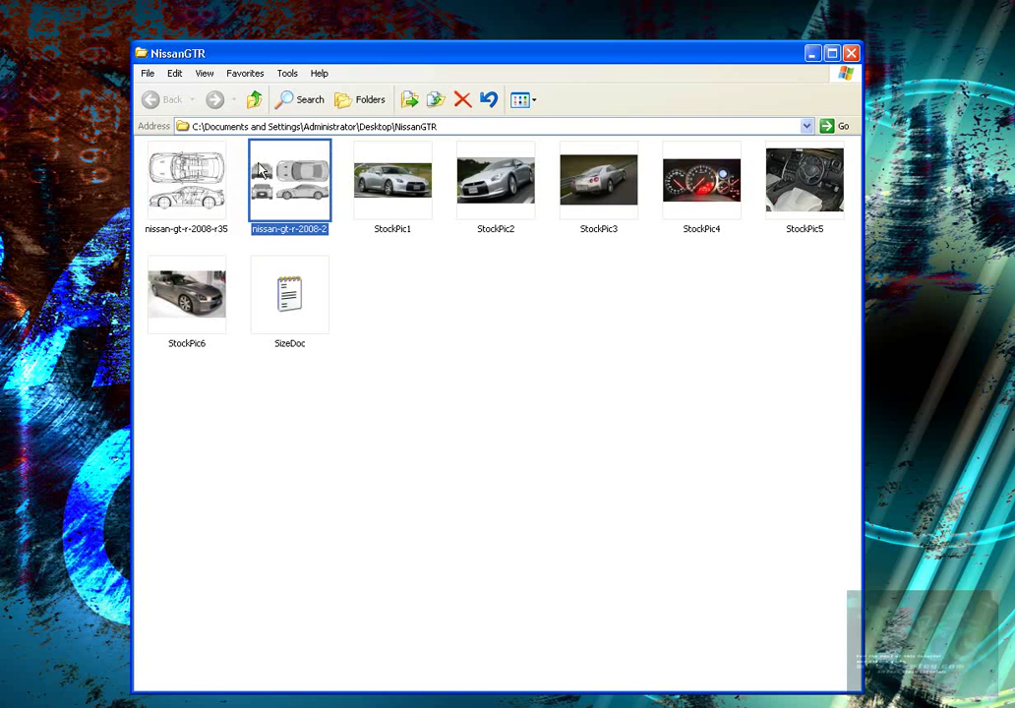
click(388, 184)
click(497, 184)
click(612, 186)
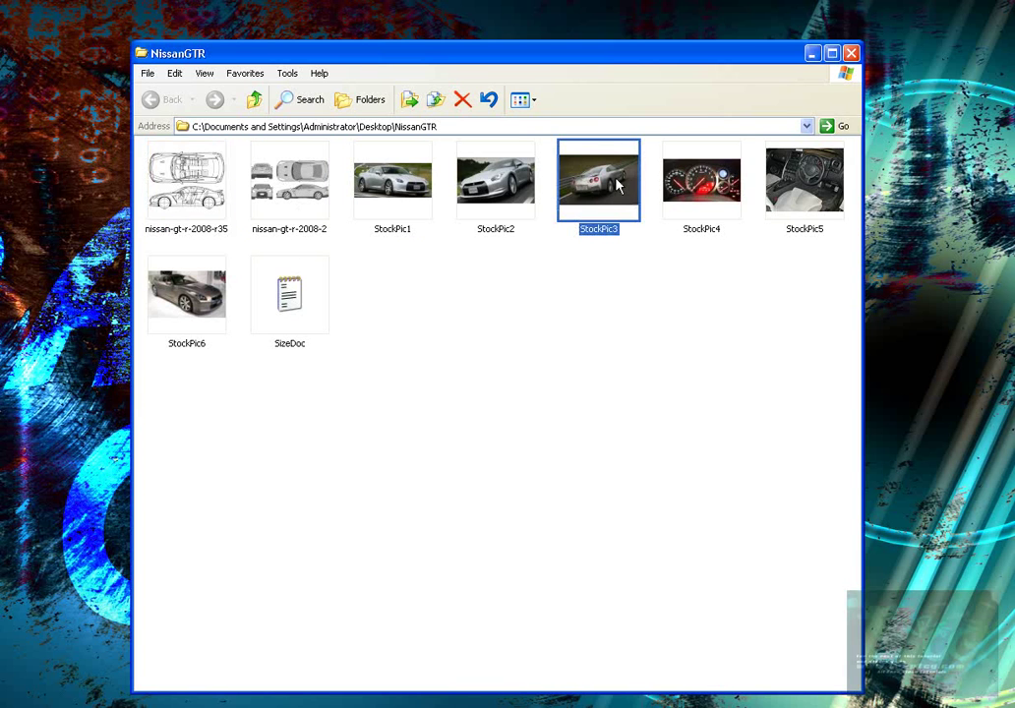
click(721, 191)
click(828, 187)
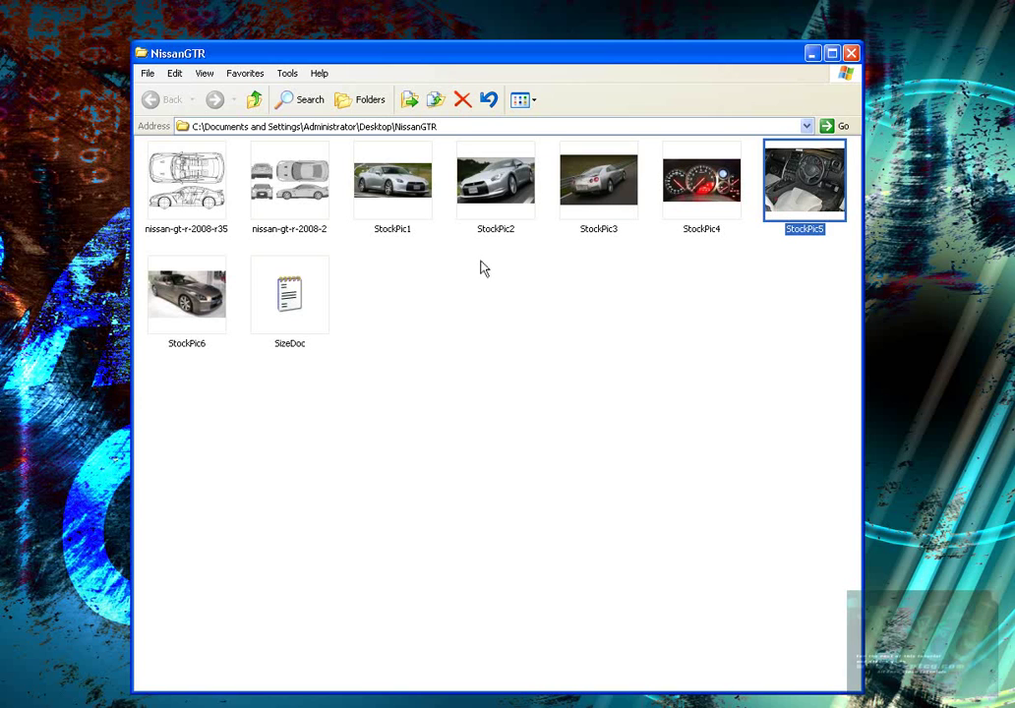
Review the car's wheel base, length, width and height in SizeDoc, and minimize the note and the NissanGTR folder
mouse_move(481, 221)
key(alt+Tab)
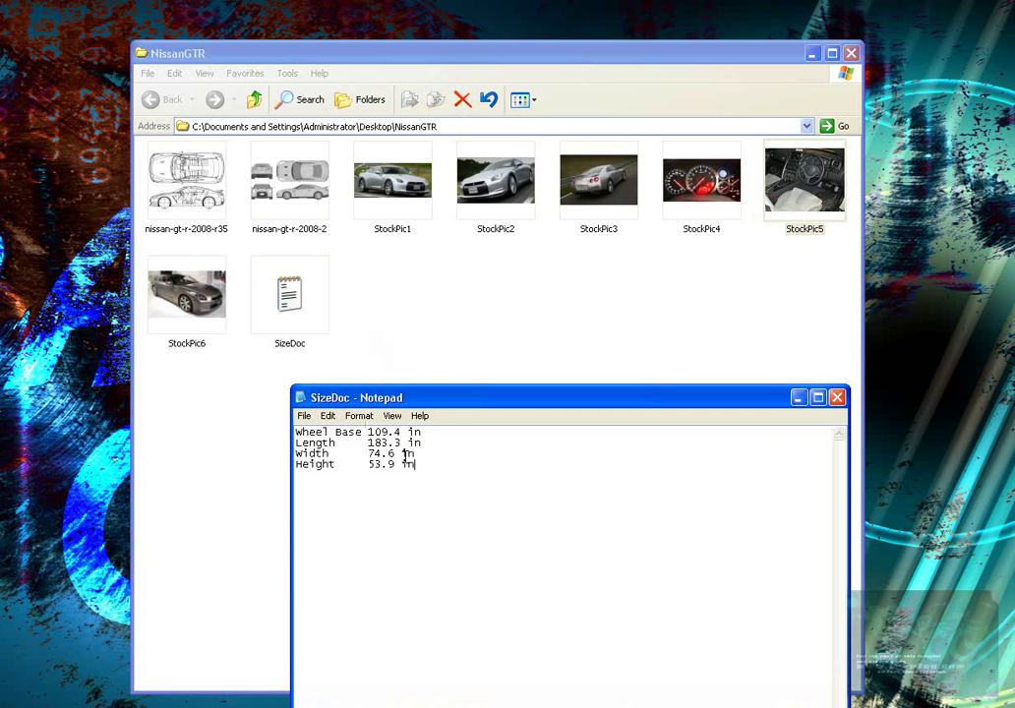
key(ctrl+a)
click(440, 472)
click(797, 398)
click(813, 54)
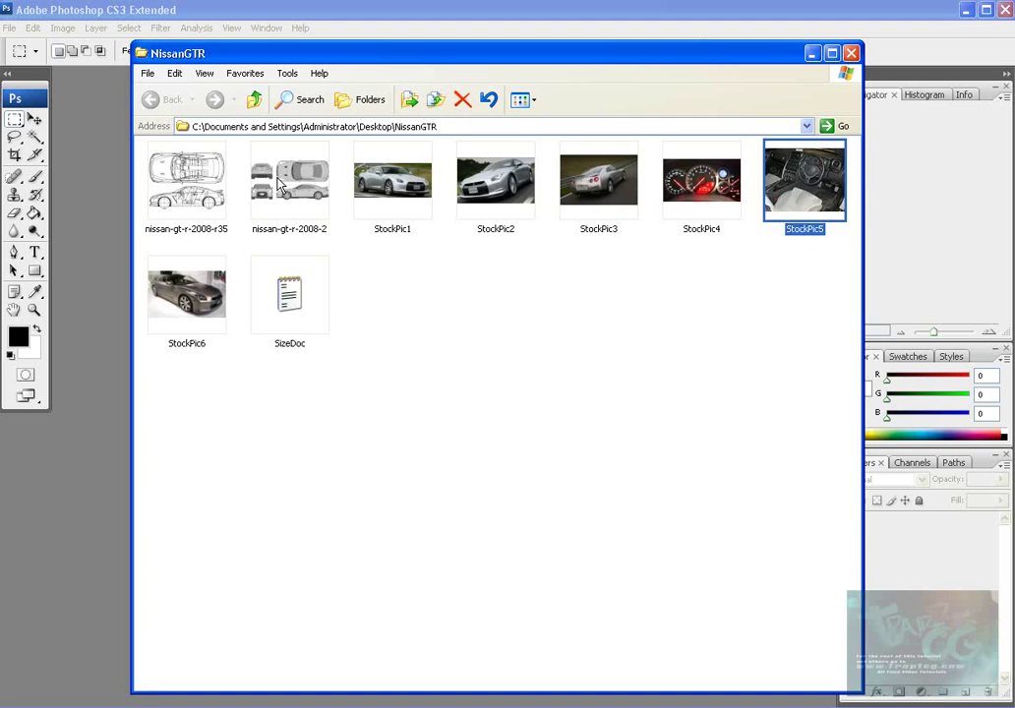
Open the nissan-gt-r-2008-2 blueprint in Photoshop with rulers shown, and enlarge its document window around the image
drag(289, 182, 98, 273)
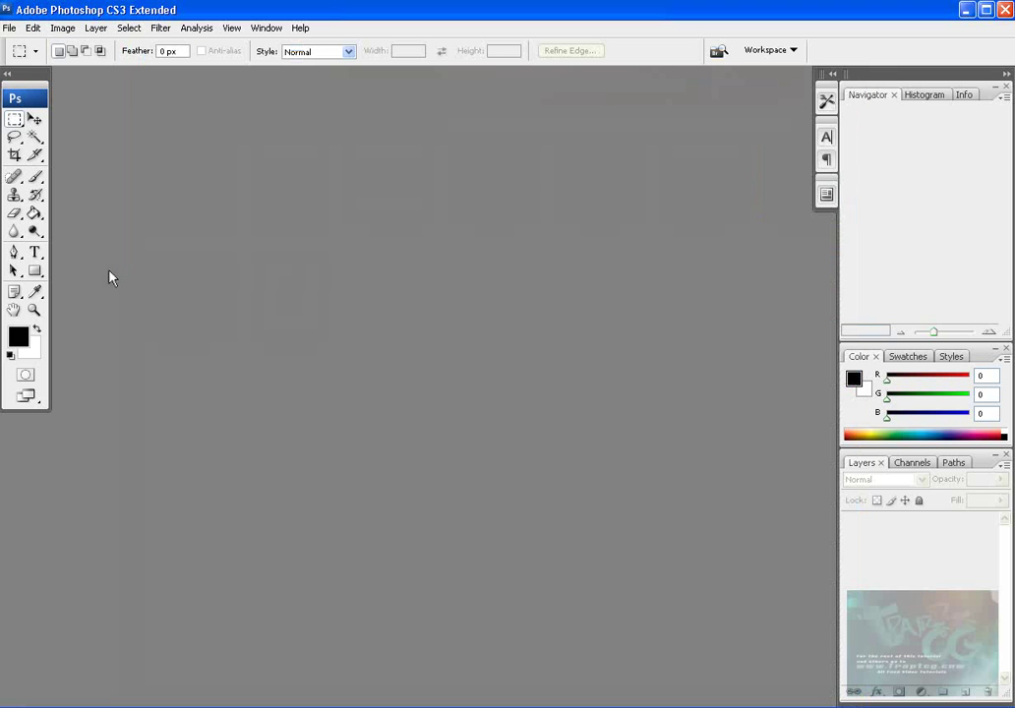
click(232, 30)
click(251, 220)
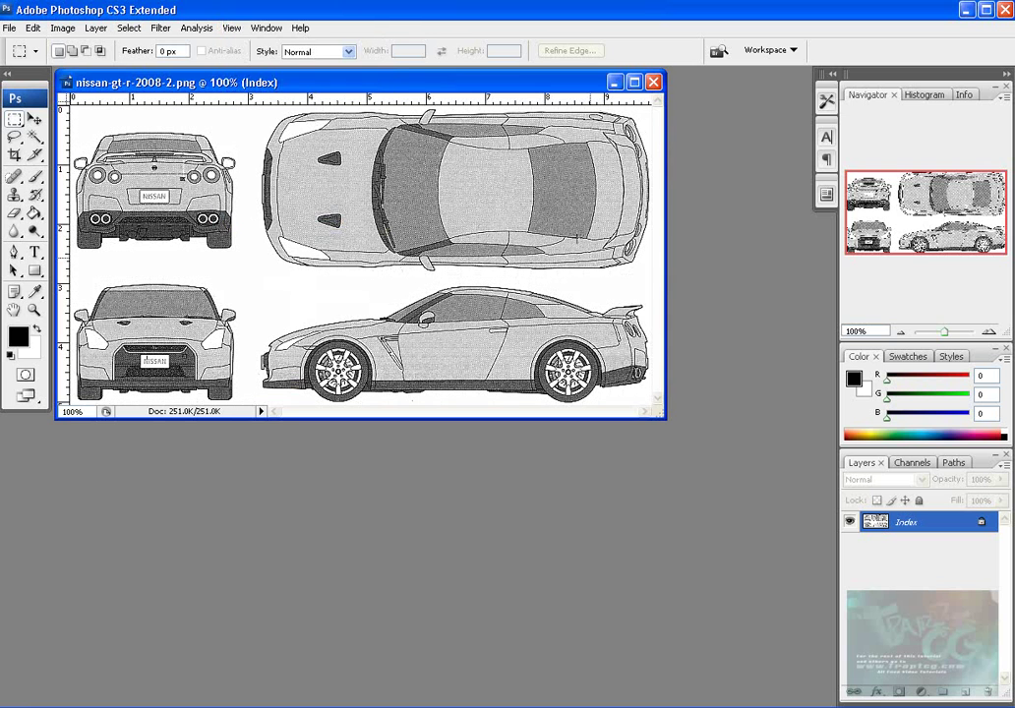
drag(664, 417, 768, 644)
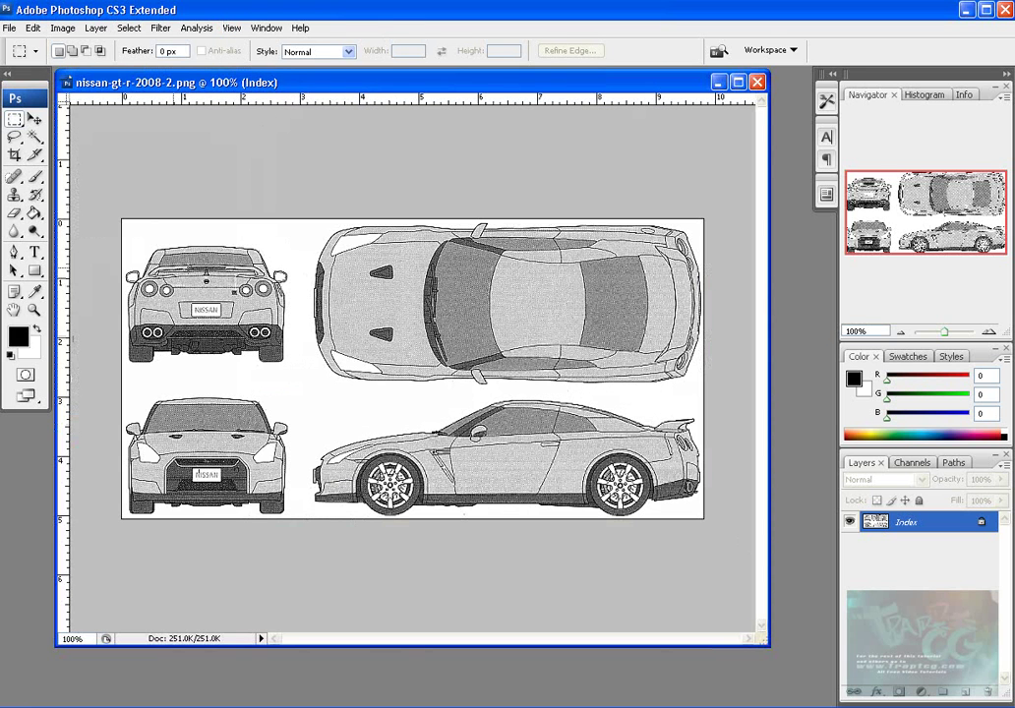
Start a new document and set its width to 183.3 inches, matching the car length noted in SizeDoc
click(10, 28)
click(20, 43)
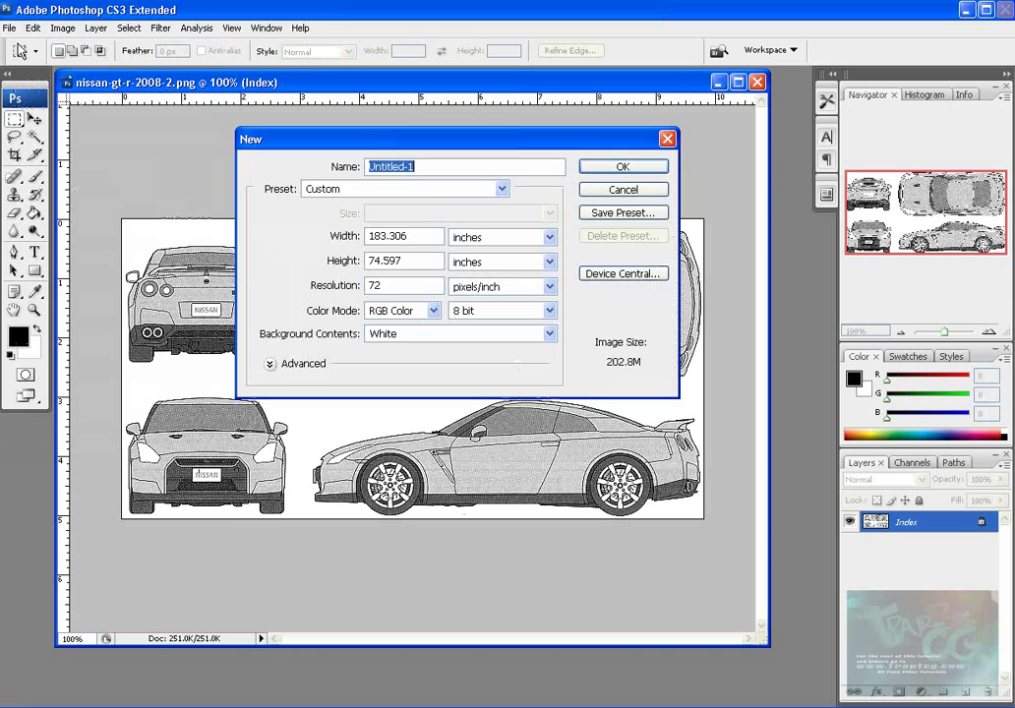
click(465, 707)
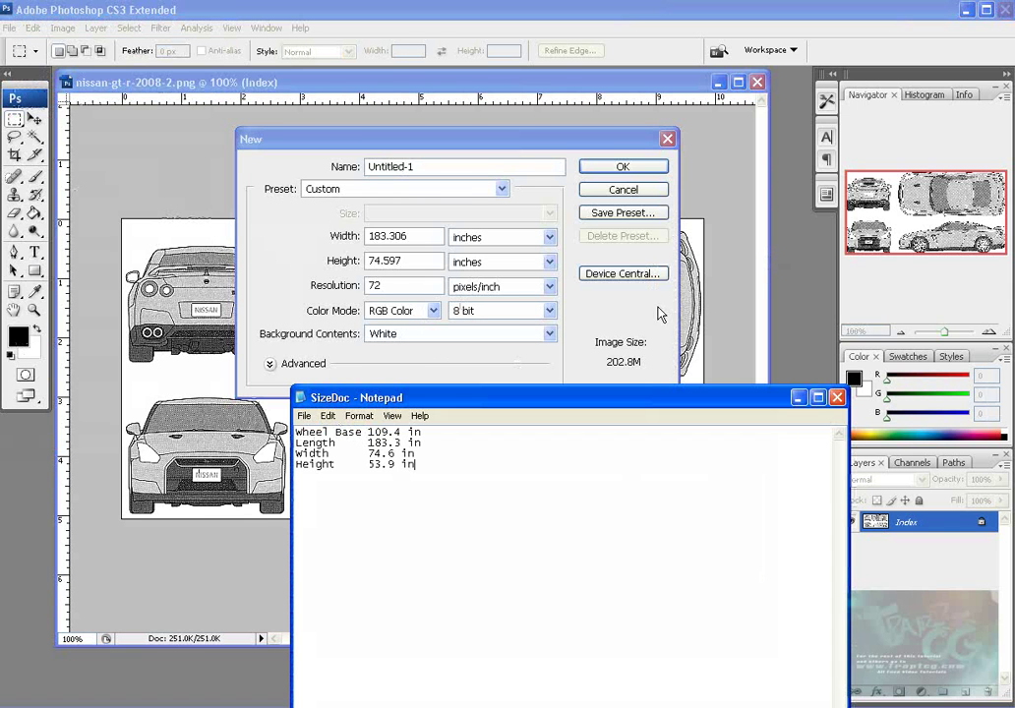
click(421, 237)
click(403, 236)
key(BackSpace)
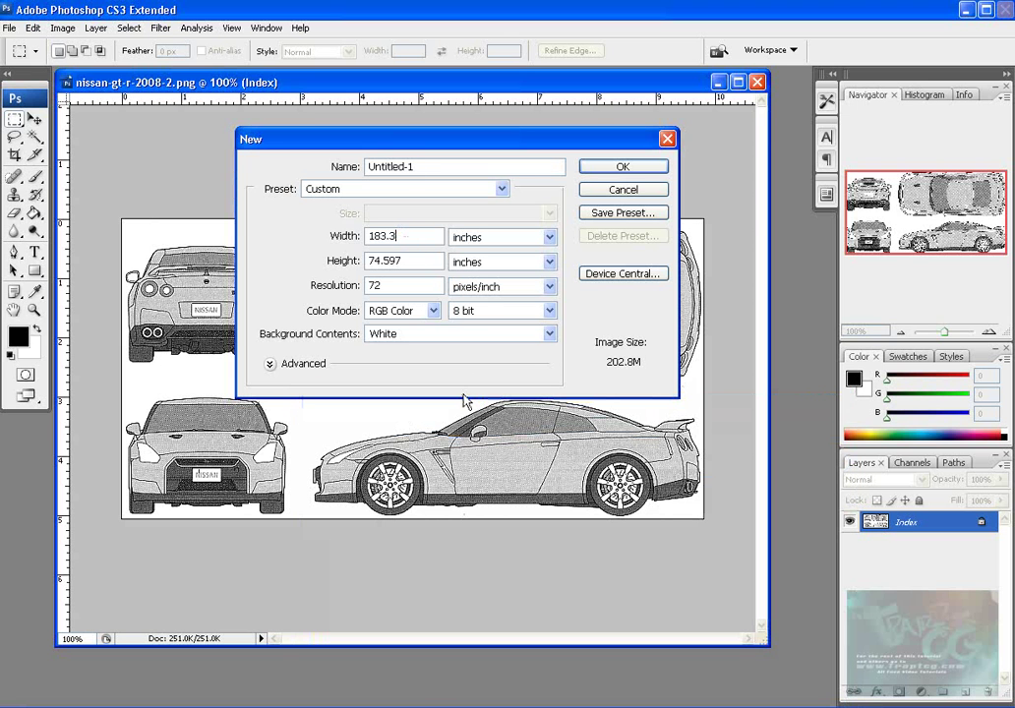
Set the new document's height to 74.6 inches, matching the car width in SizeDoc, and create it
key(alt+Tab)
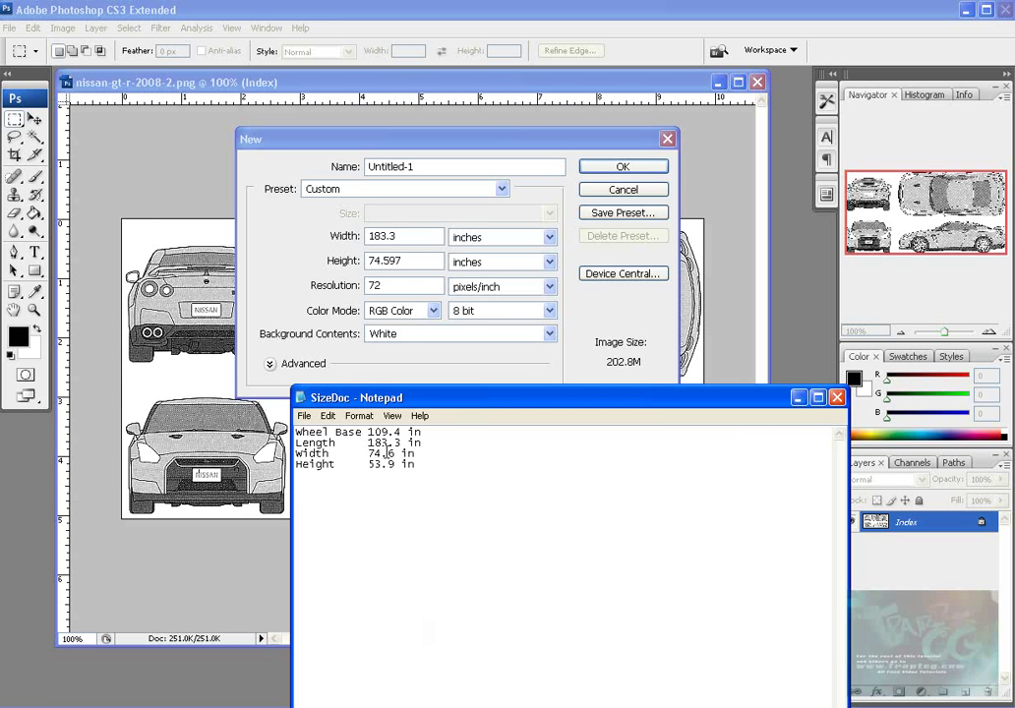
key(alt+Tab)
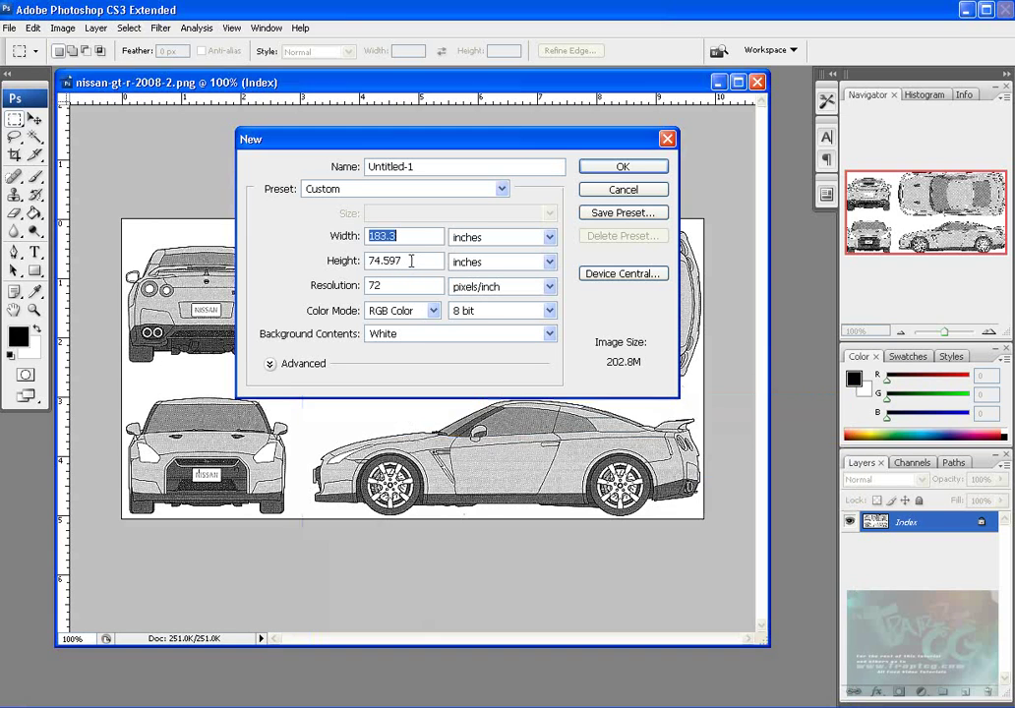
drag(405, 261, 388, 260)
text(6)
click(610, 167)
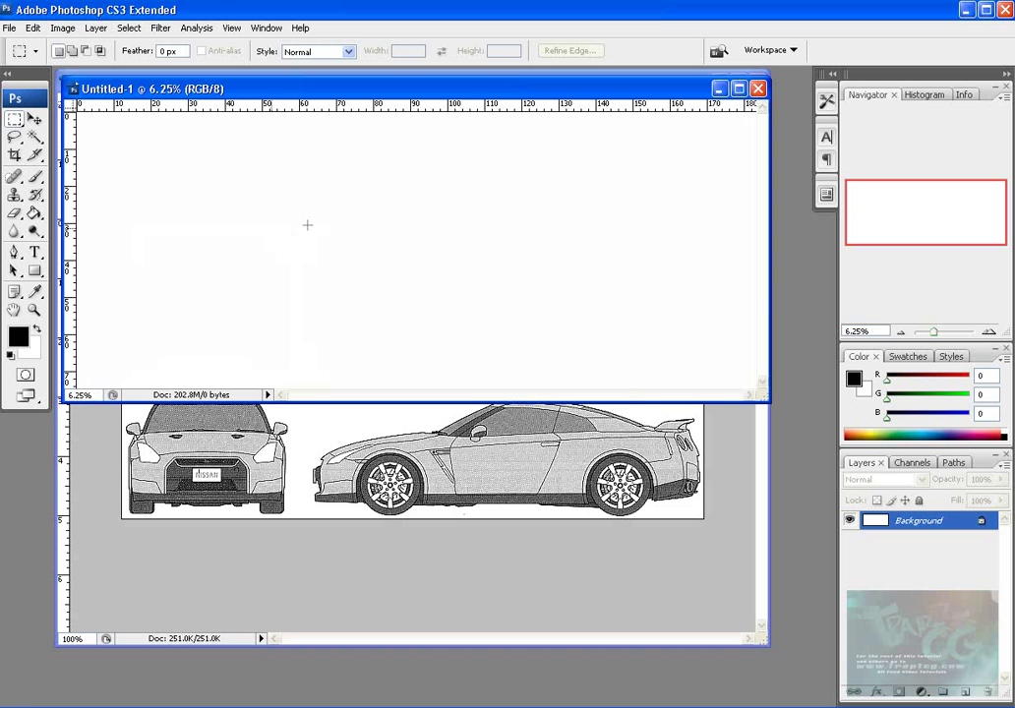
Move the blueprint window below the blank document's title area and make a rectangular selection around the car's top view
key(v)
click(300, 428)
drag(142, 83, 148, 193)
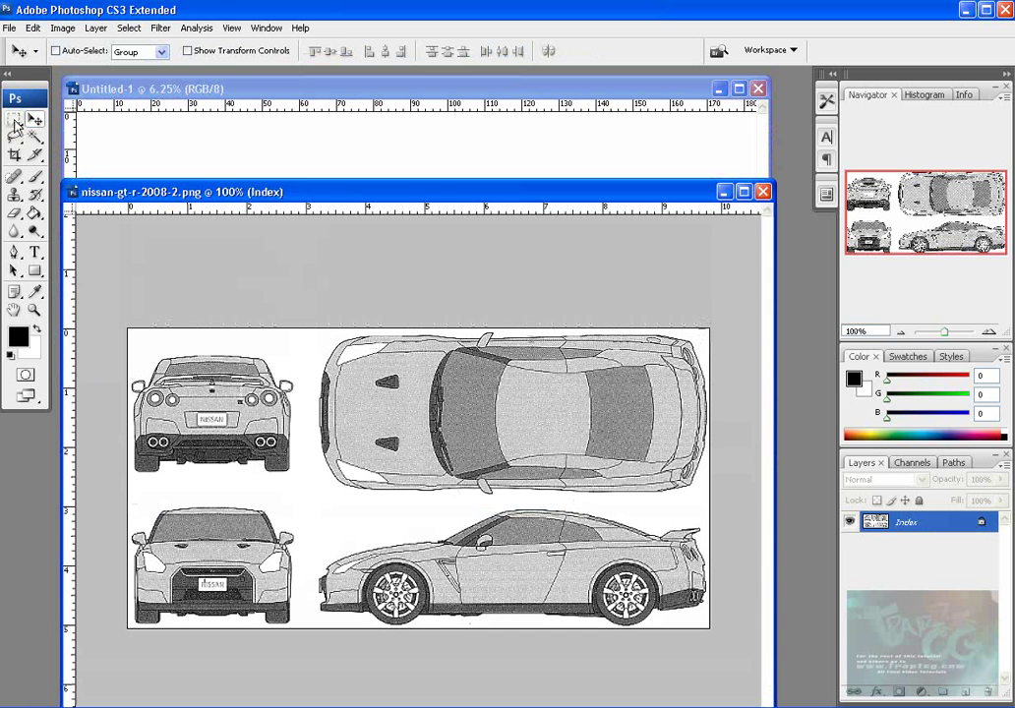
click(14, 118)
drag(546, 473, 710, 338)
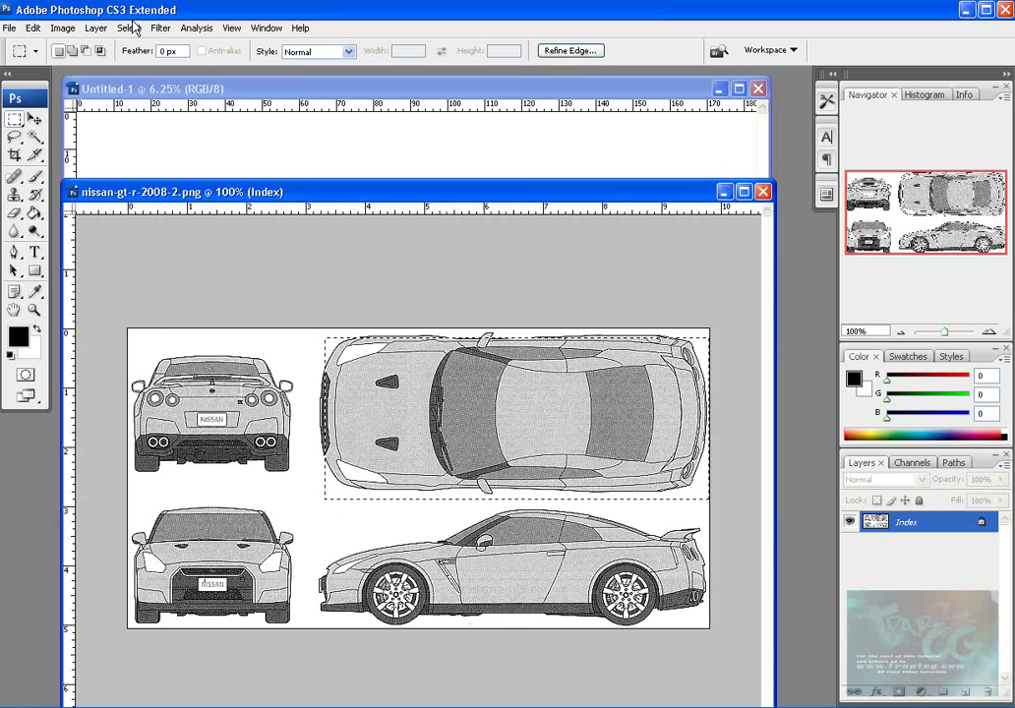
Transform the selection's edges to fit around the car's top view, from the front bumper to the rear bumper
click(33, 311)
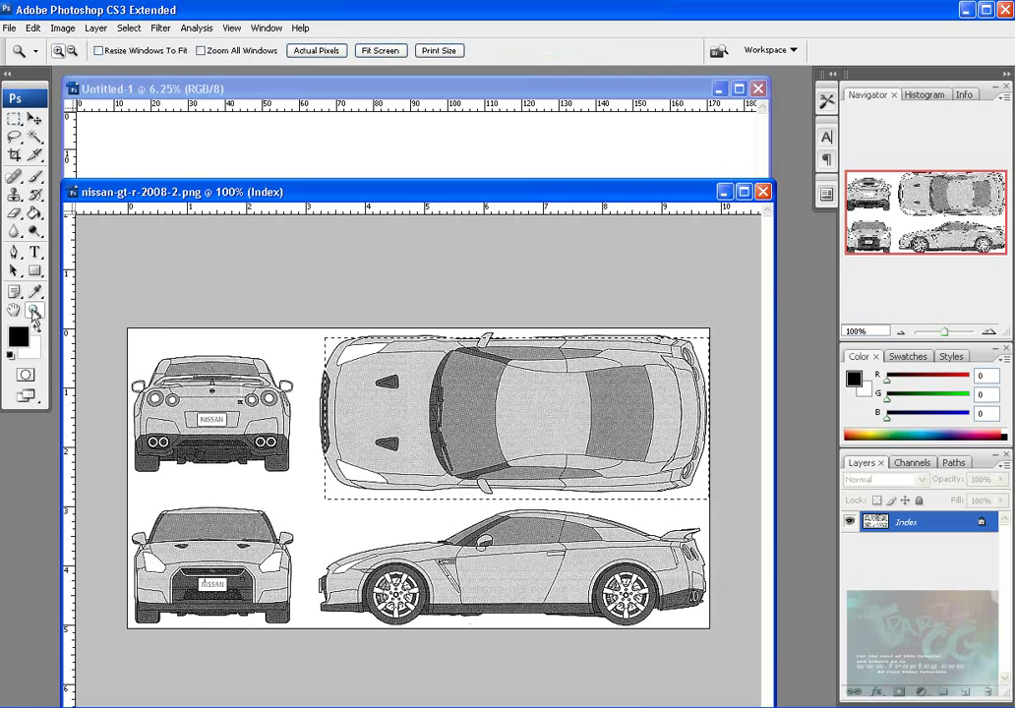
click(485, 390)
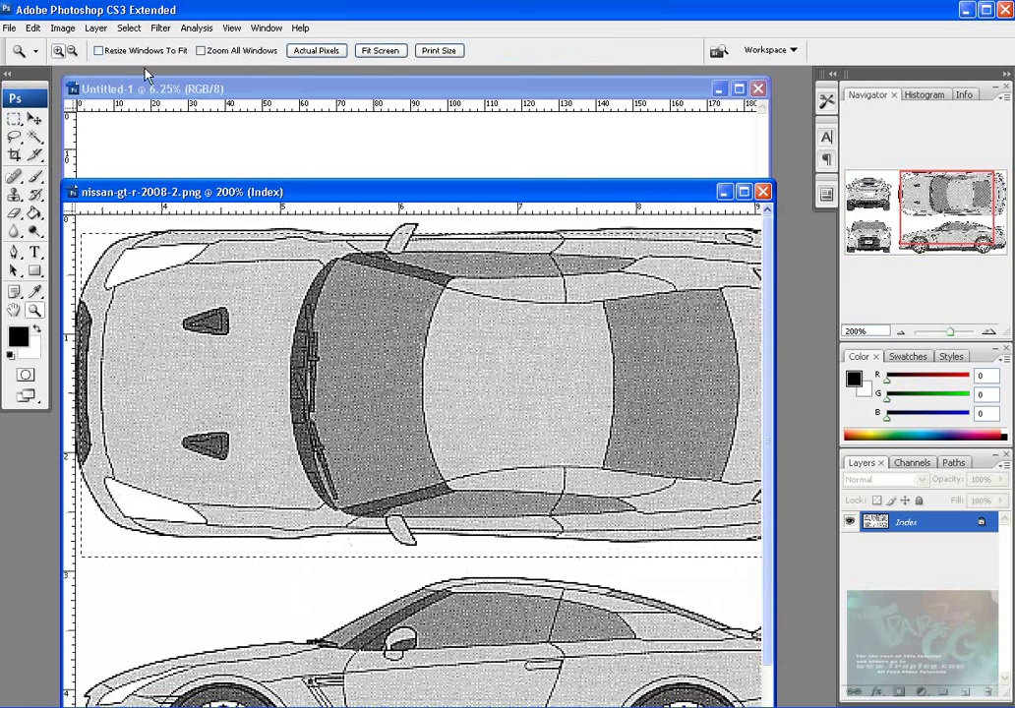
click(128, 27)
click(164, 252)
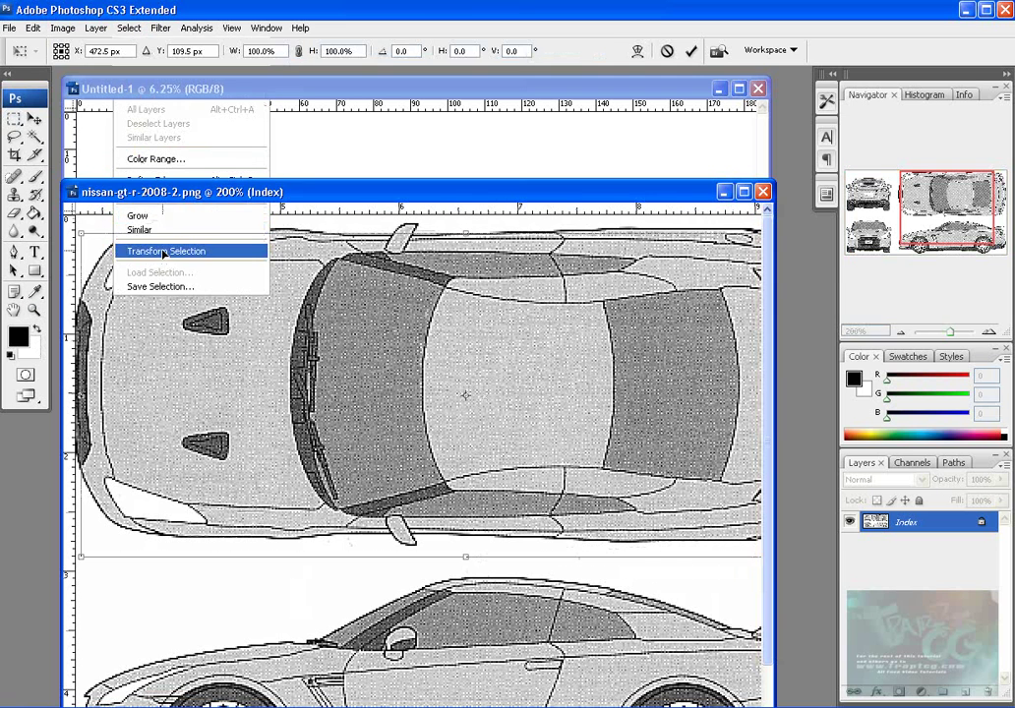
drag(466, 234, 466, 222)
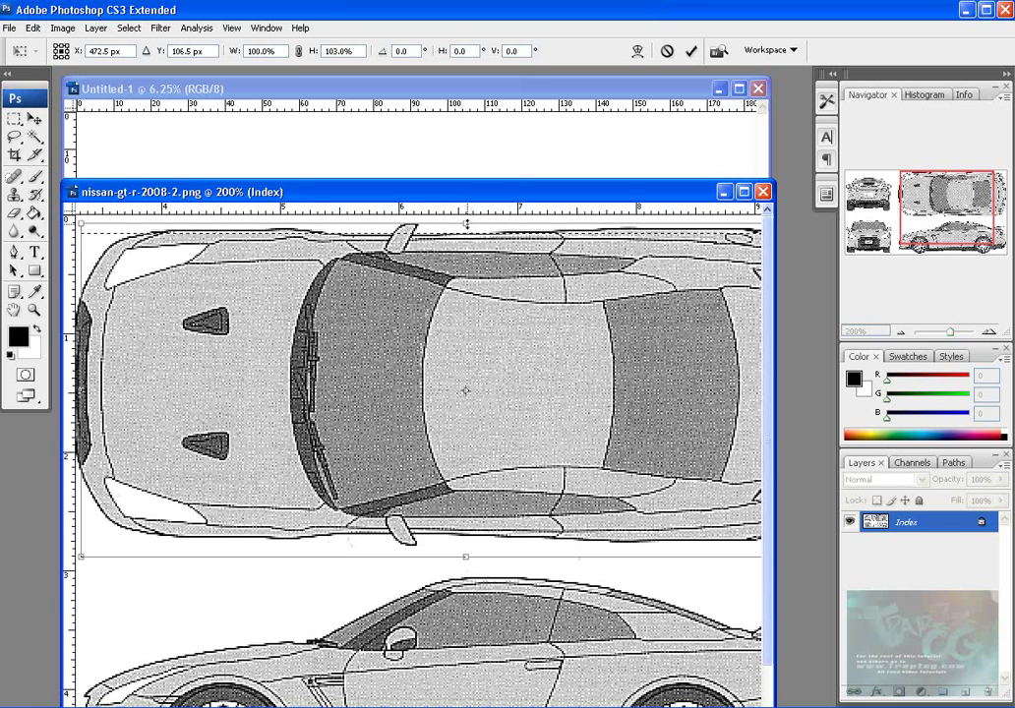
drag(467, 558, 467, 549)
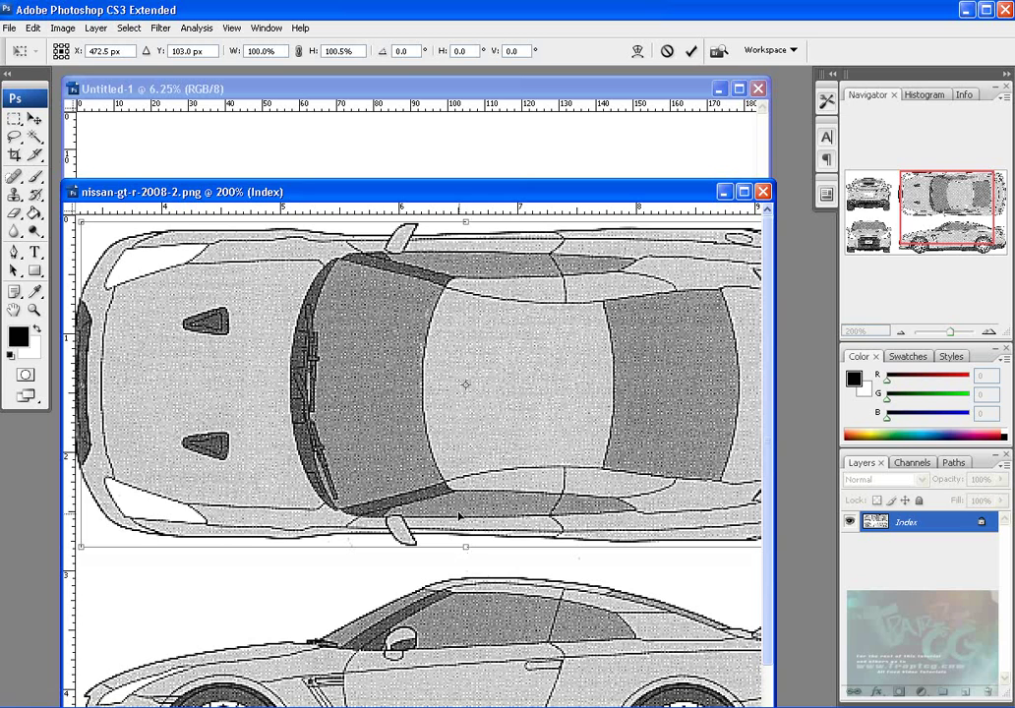
drag(348, 435, 480, 437)
drag(231, 387, 217, 386)
drag(492, 414, 255, 413)
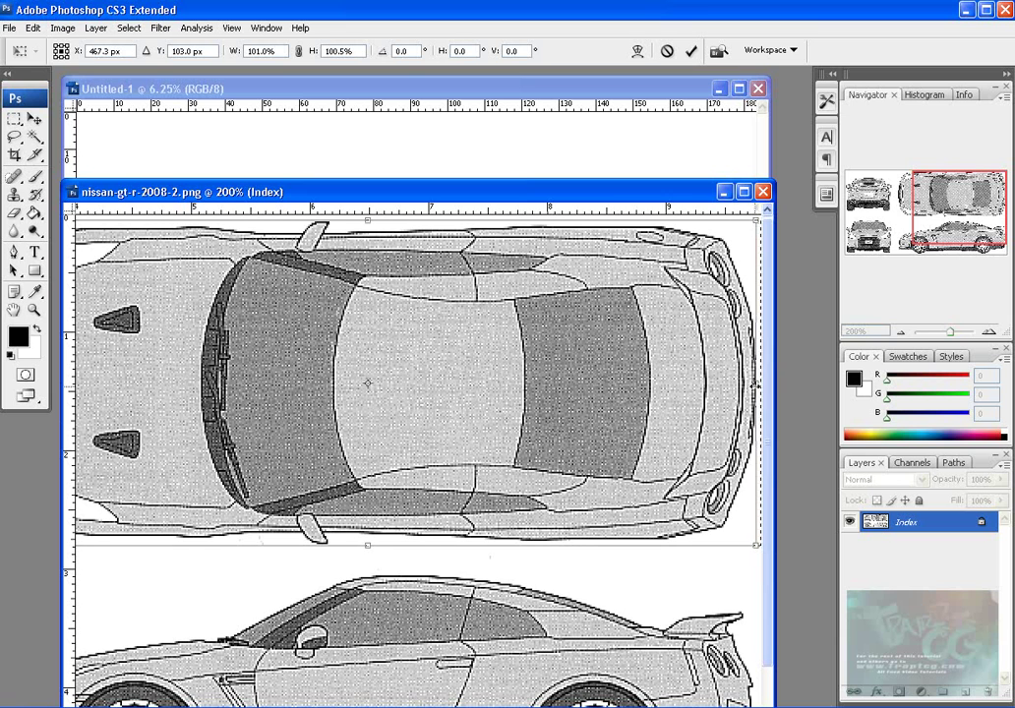
key(Return)
Copy the selected top view into the blank document and scale it up proportionally to about 2604% to nearly fill the canvas
key(z)
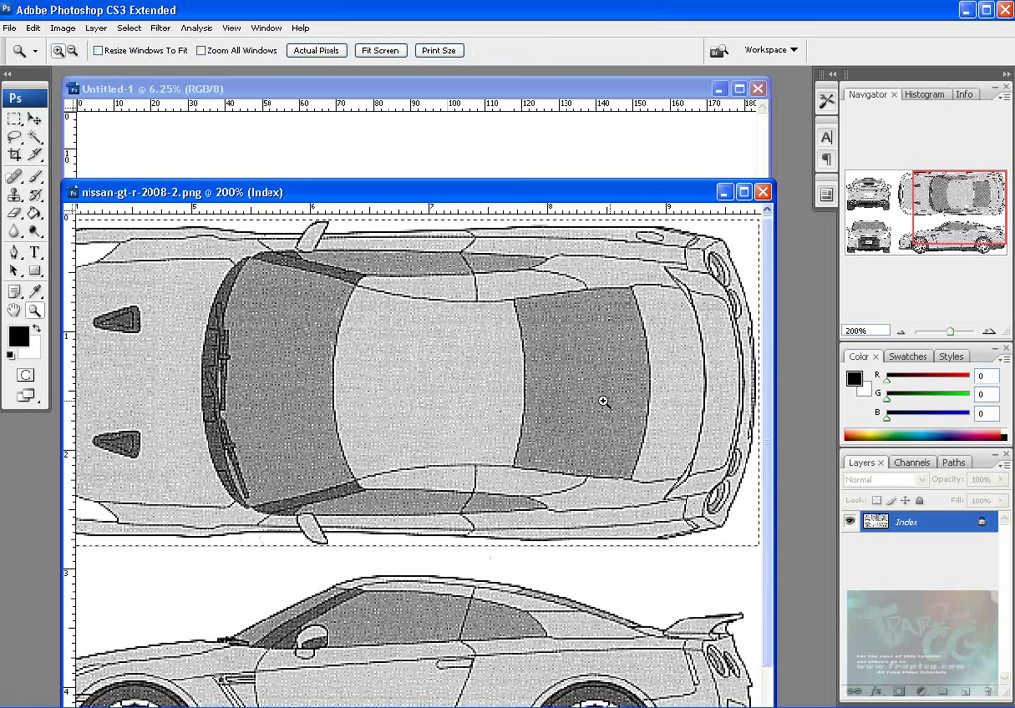
key(v)
drag(315, 334, 335, 152)
drag(401, 236, 105, 120)
key(ctrl+t)
key(Return)
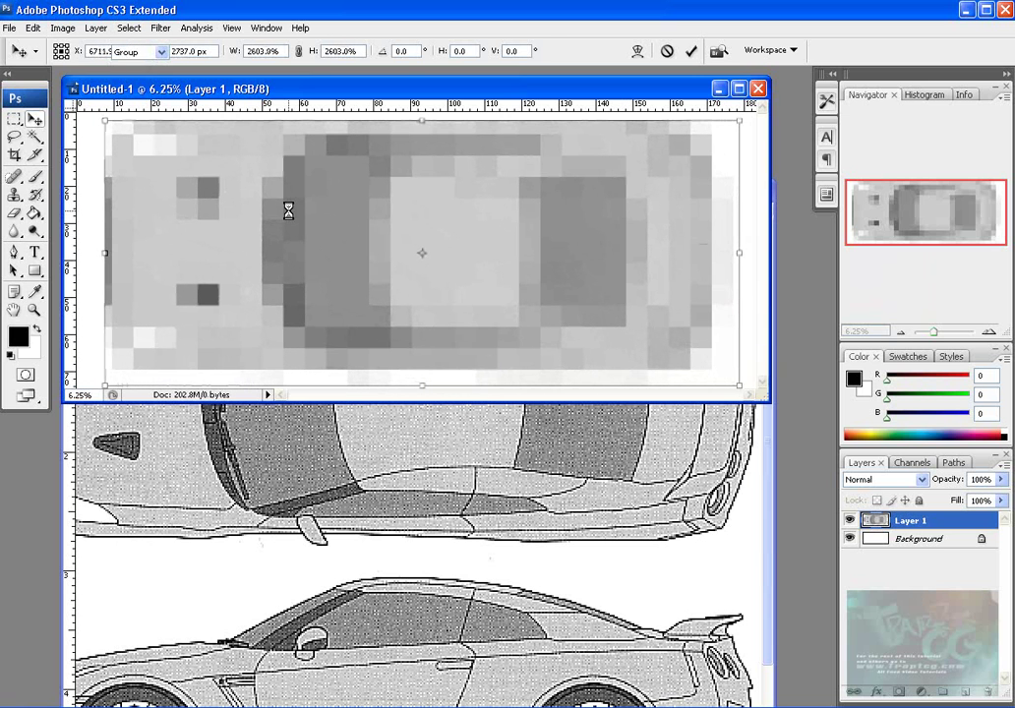
Enlarge the new document's window around the canvas and move the top view toward the canvas's lower right corner
drag(442, 265, 450, 266)
drag(770, 401, 831, 475)
drag(645, 356, 646, 361)
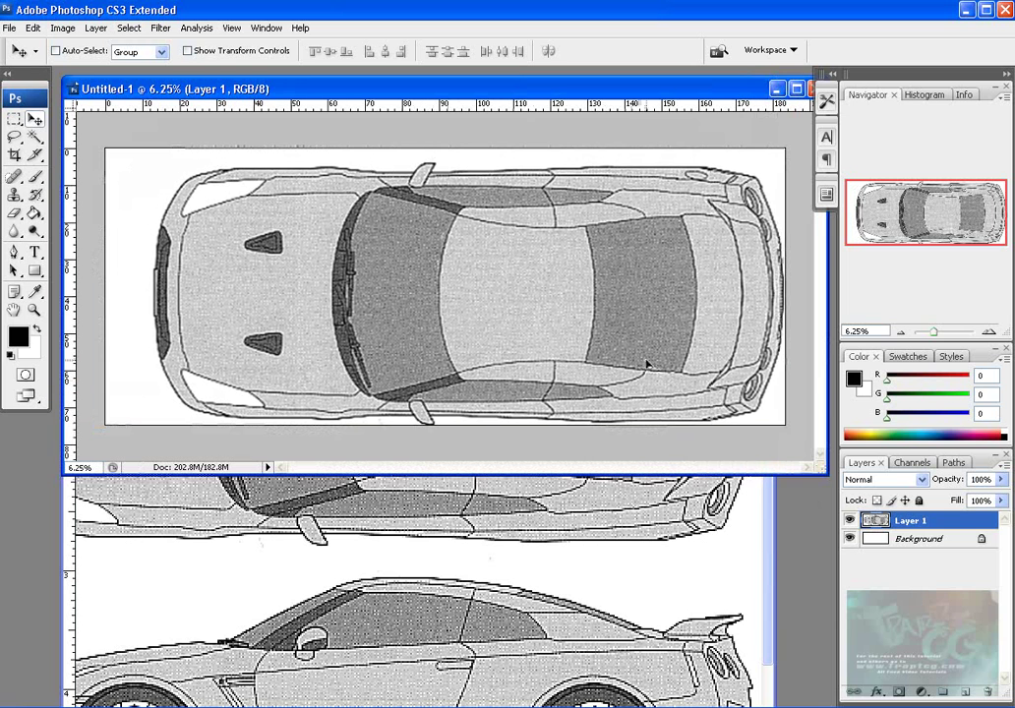
Scale the top-view layer proportionally to about 107.4% so the car spans the full canvas width
key(ctrl+t)
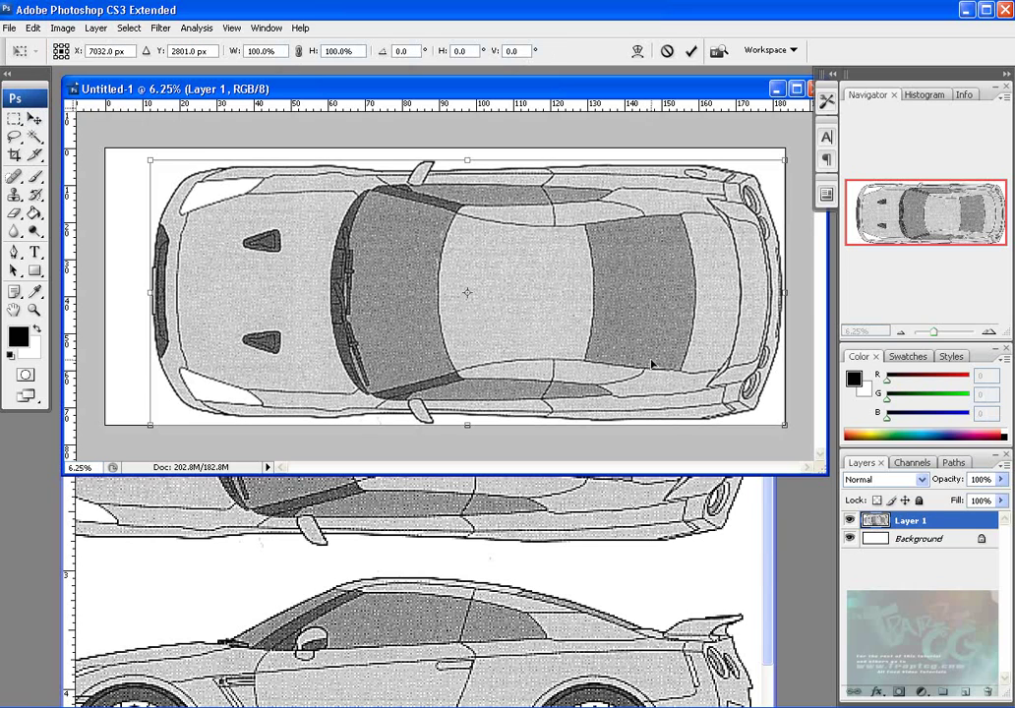
shift+drag(151, 160, 110, 144)
drag(437, 204, 438, 208)
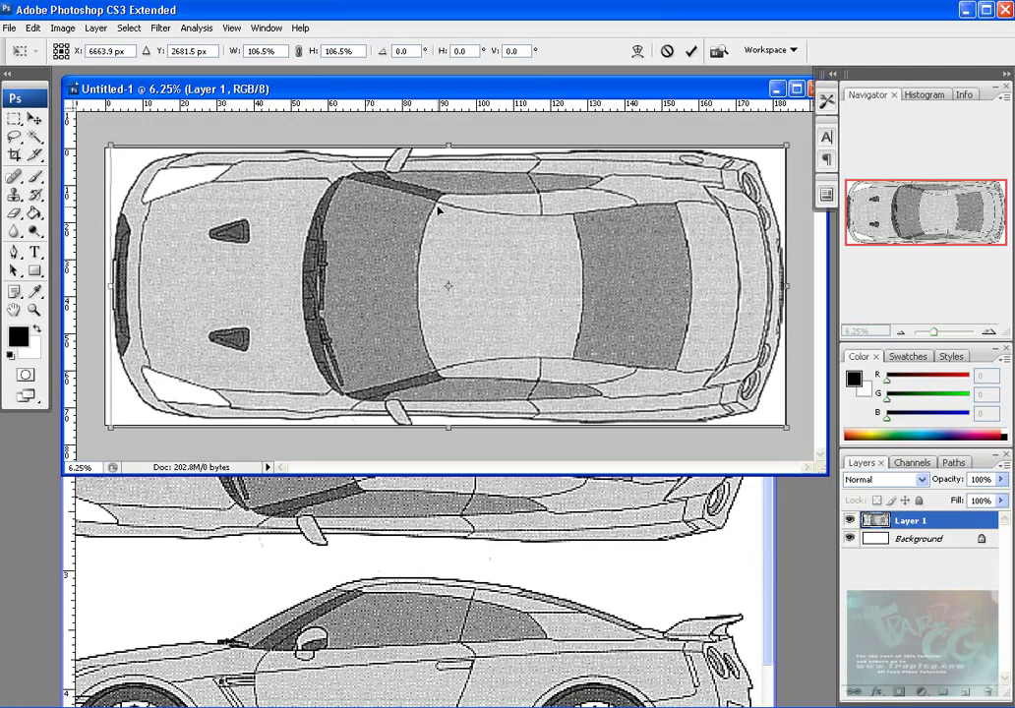
shift+drag(115, 148, 100, 139)
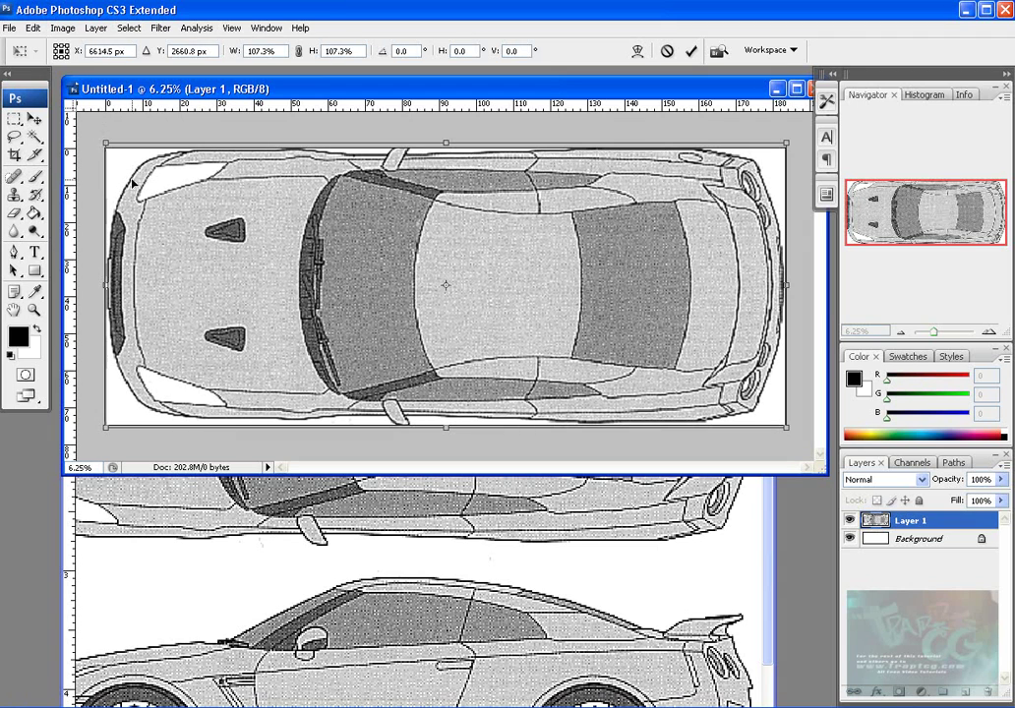
shift+drag(108, 144, 102, 142)
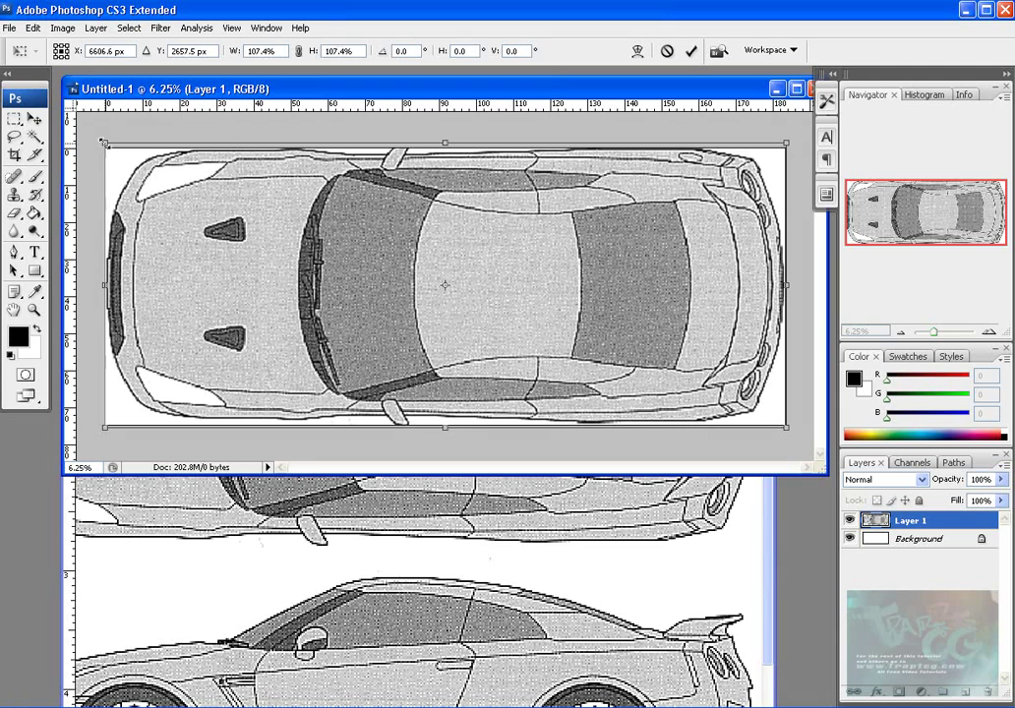
shift+drag(783, 428, 783, 427)
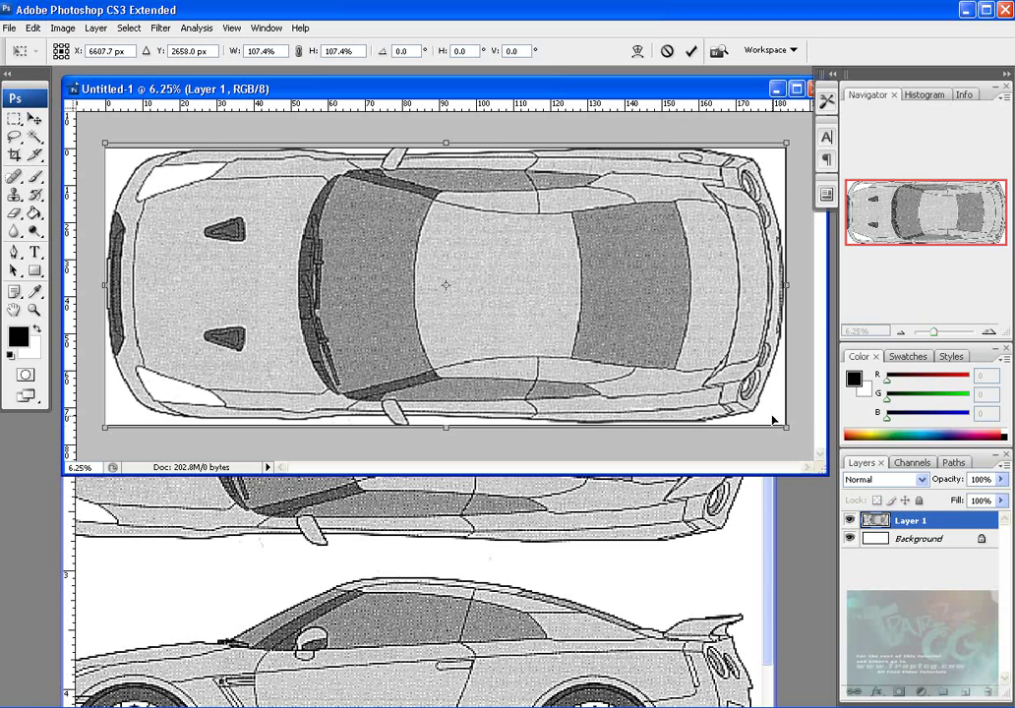
key(v)
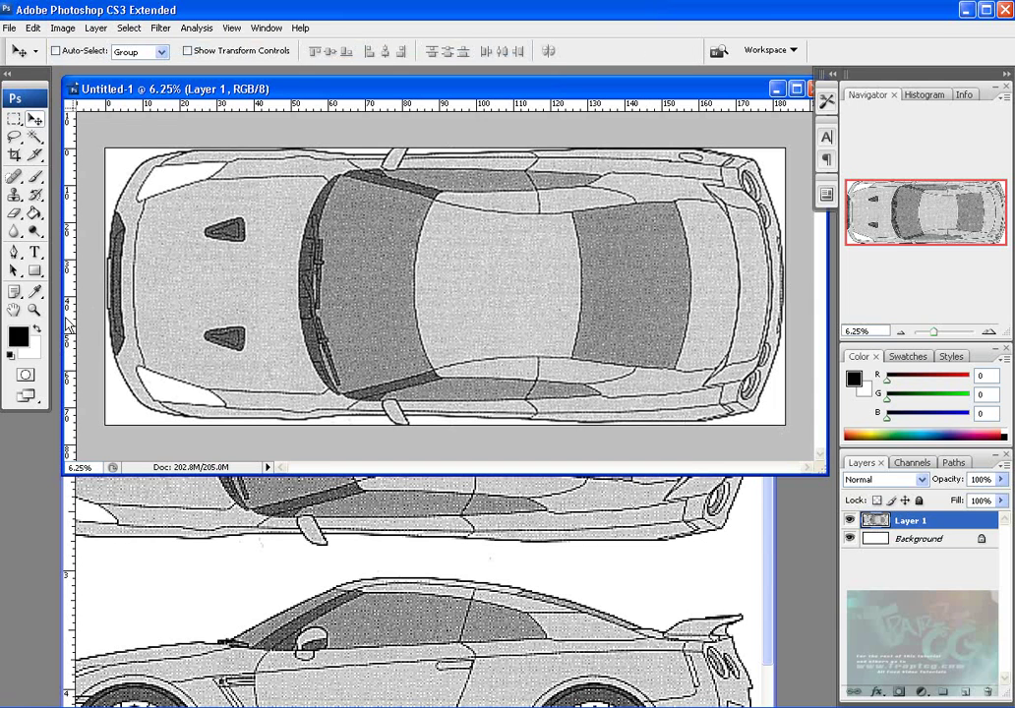
Nudge the top view slightly down and check its fit along the car's length in close-up
key(z)
click(493, 281)
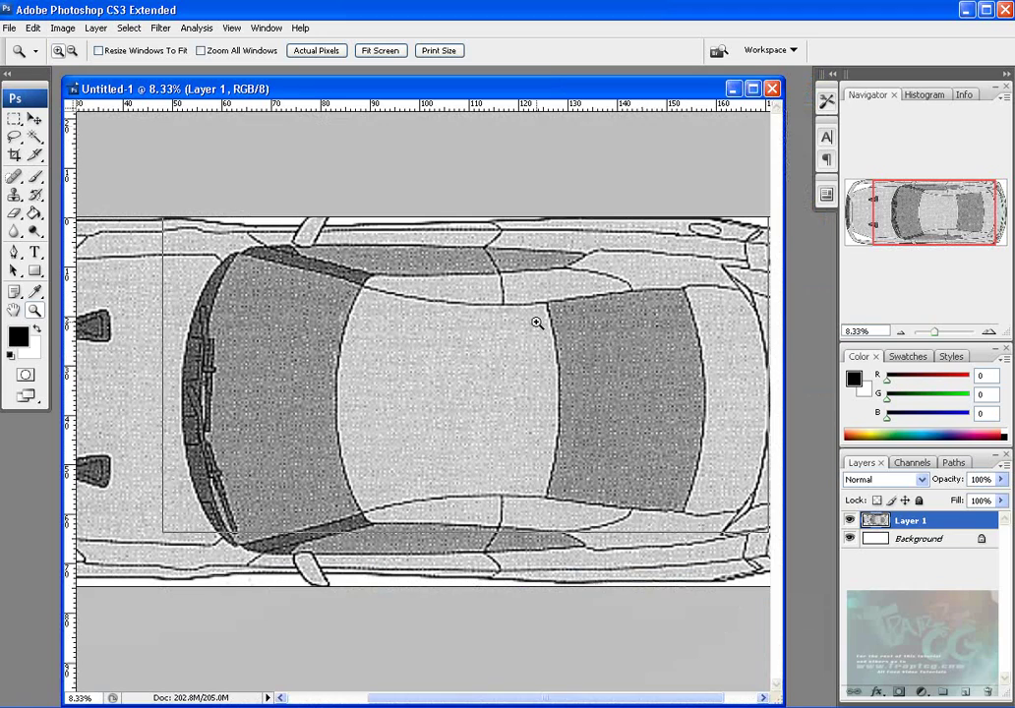
click(537, 323)
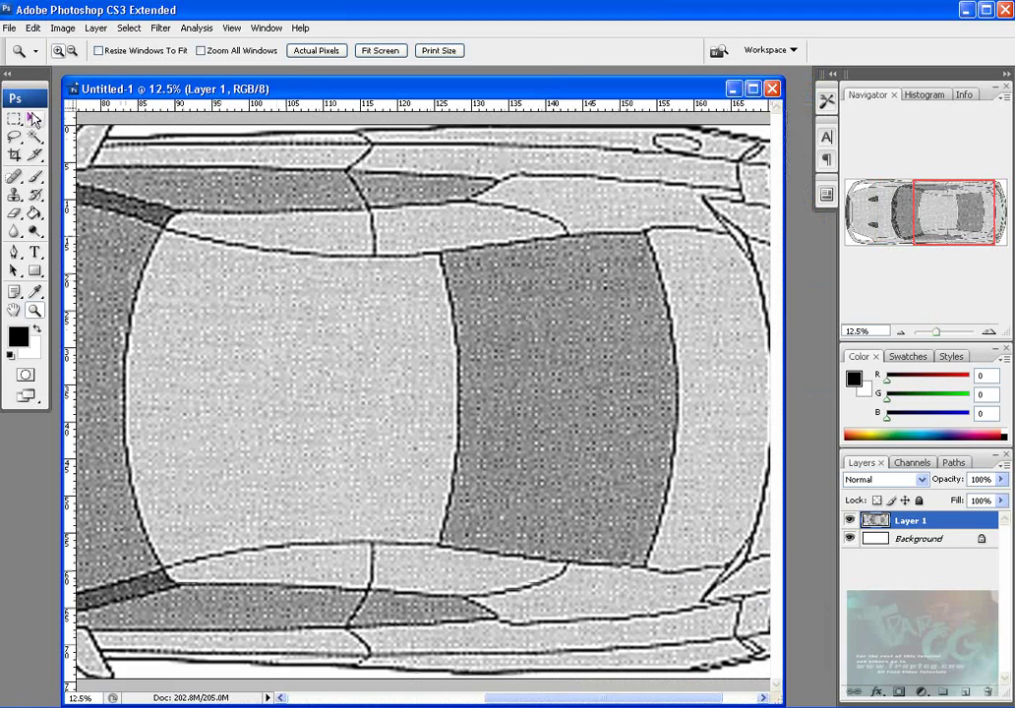
click(35, 119)
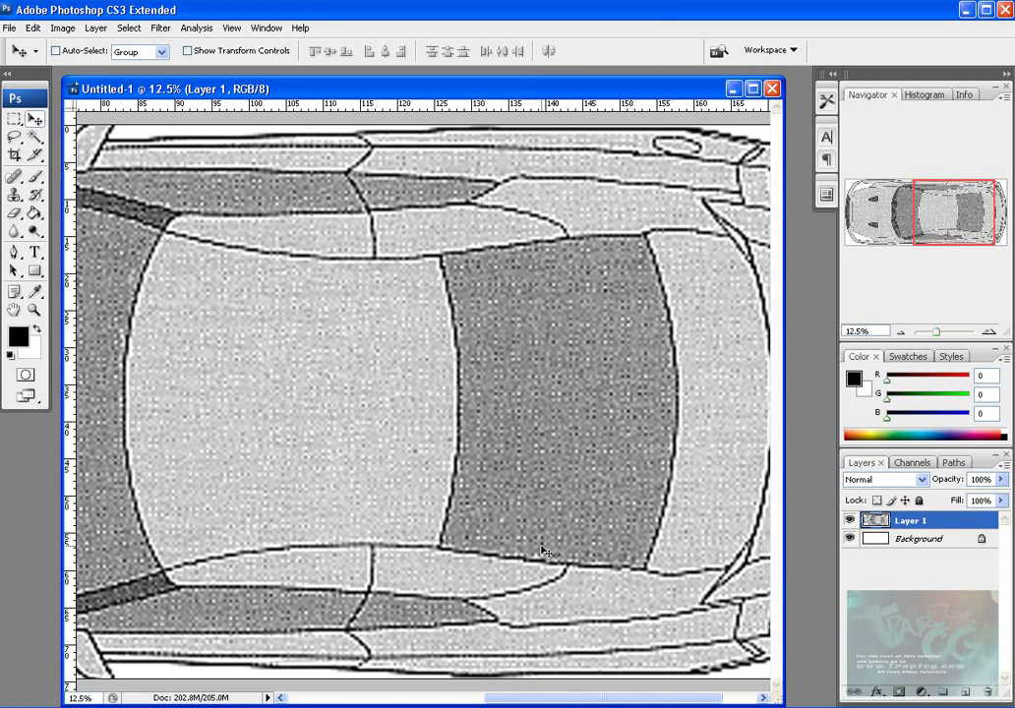
drag(508, 700, 371, 699)
drag(479, 700, 522, 690)
click(34, 311)
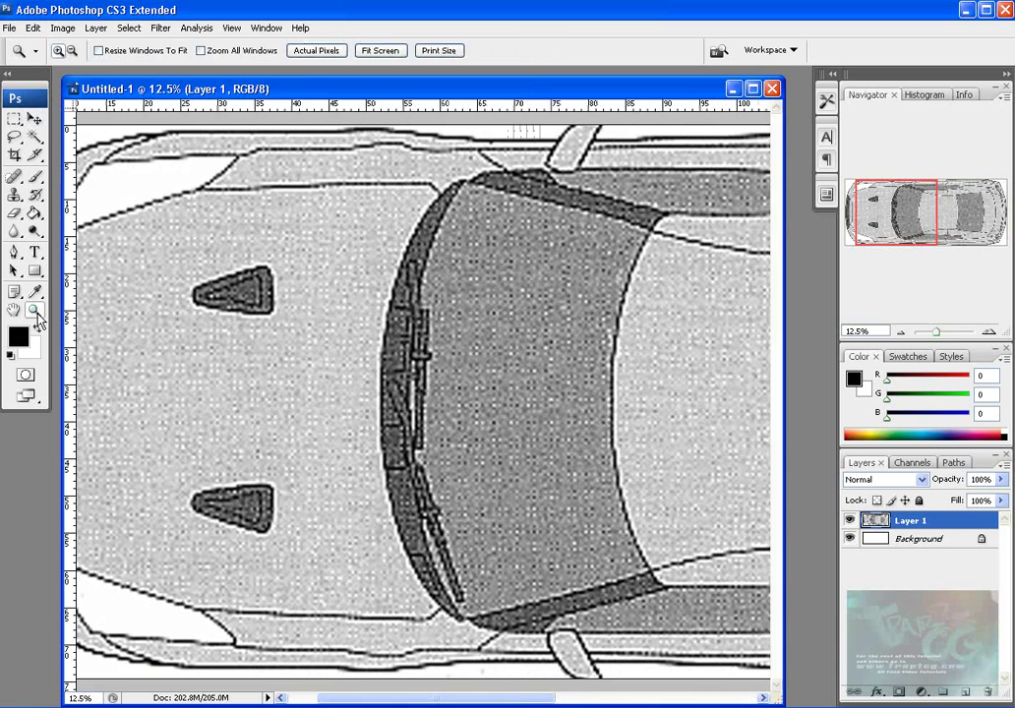
double_click(33, 311)
double_click(13, 311)
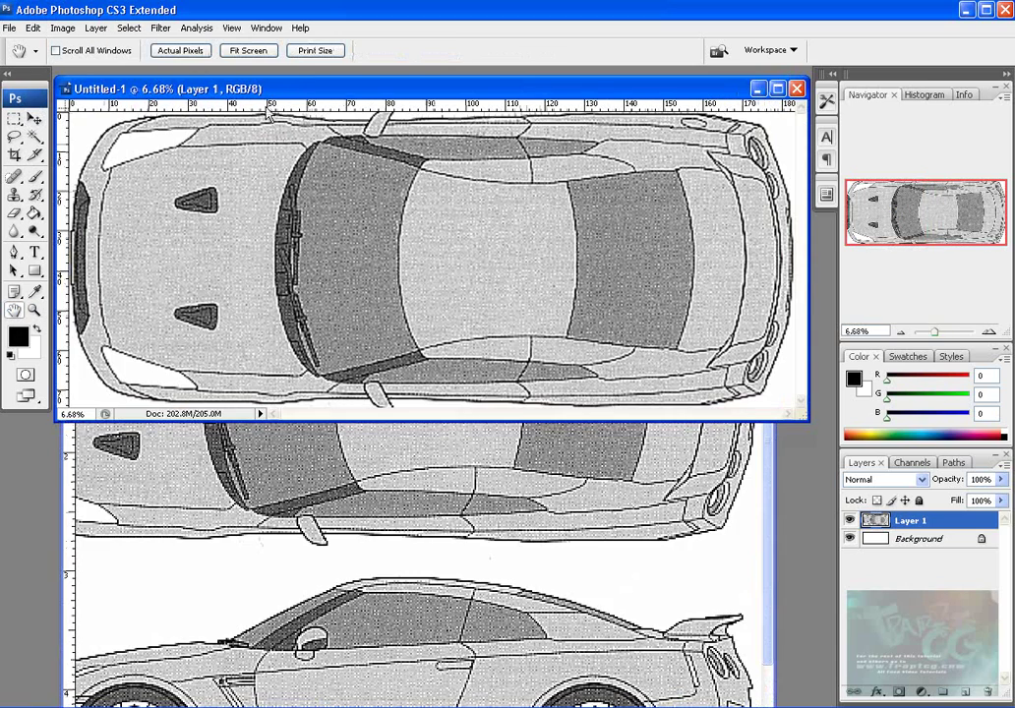
Increase the canvas height slightly, keeping the width and centred anchor, to leave a margin around the side mirrors
right_click(289, 93)
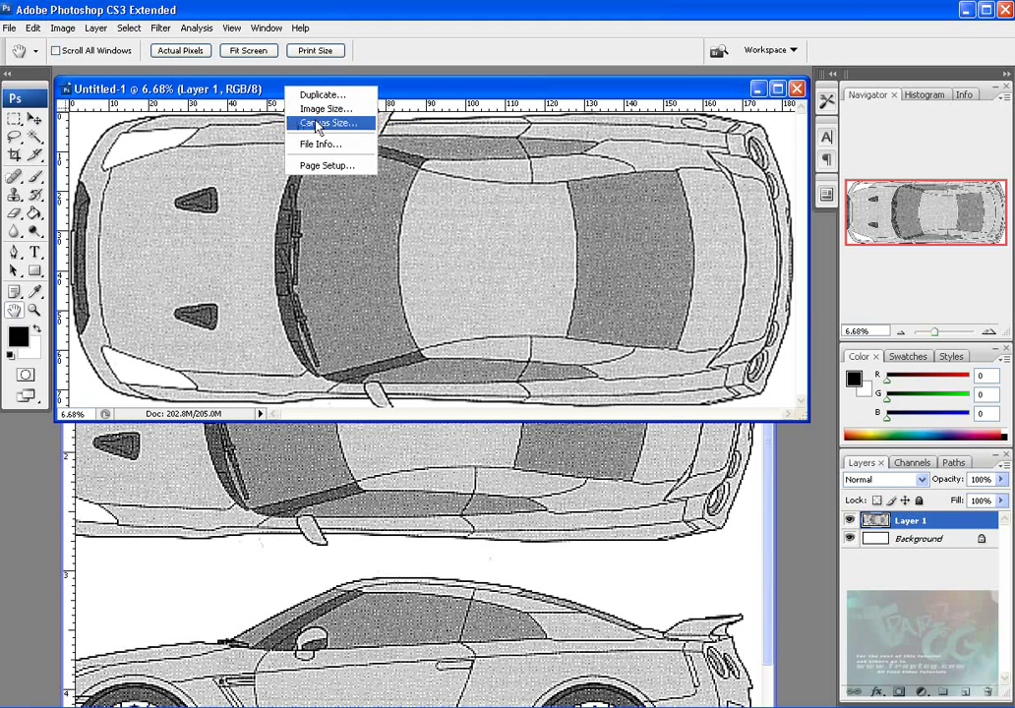
click(316, 123)
drag(461, 266, 359, 258)
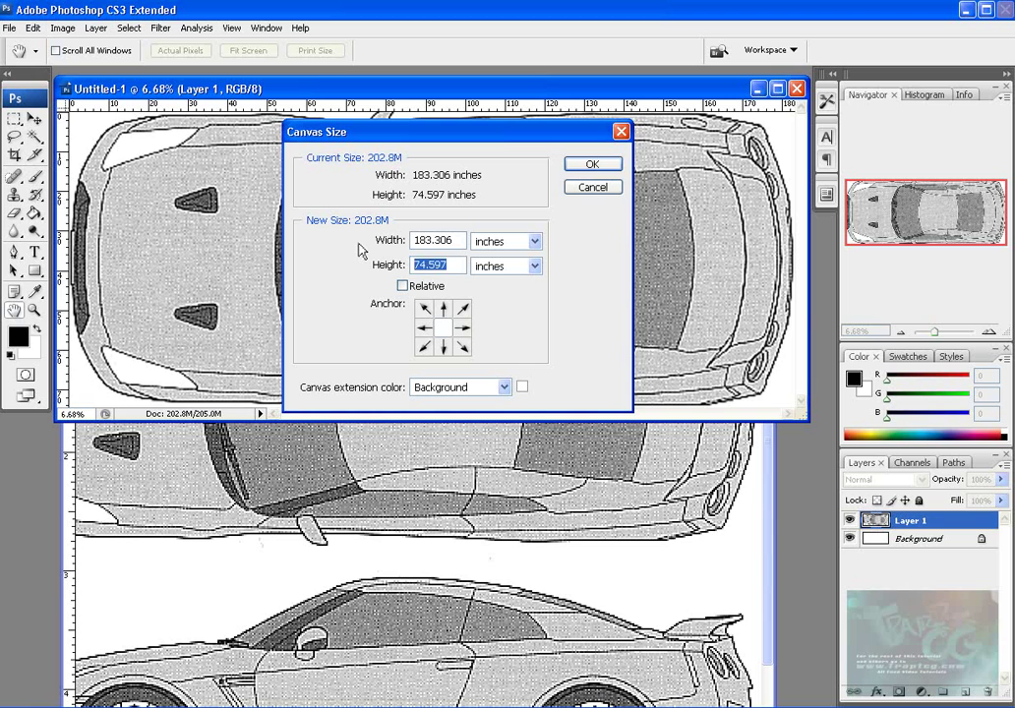
text(75)
key(Return)
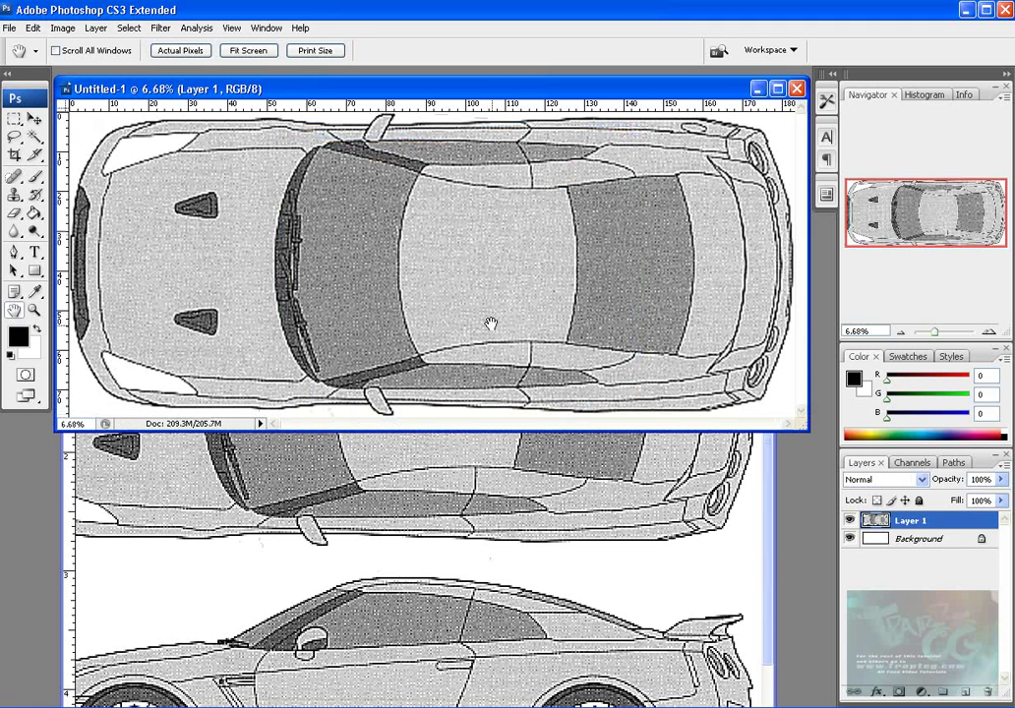
Save the image in the NissanGTR folder as a JPEG named TopView with High quality 9 and Baseline ("Standard") format
click(160, 28)
click(398, 91)
key(ctrl+s)
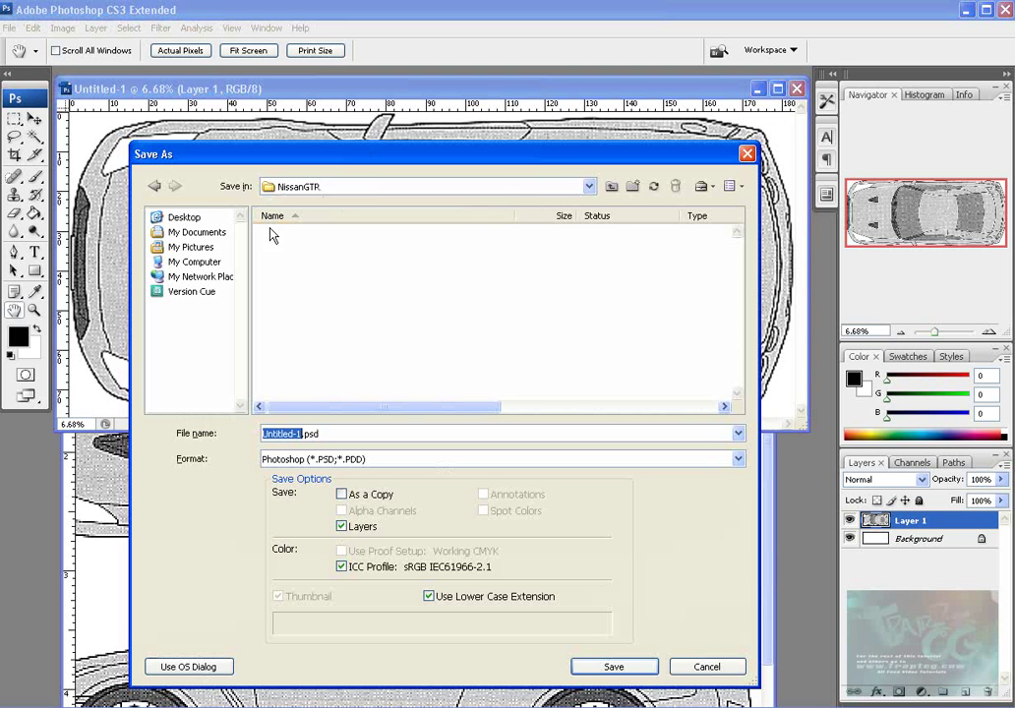
drag(324, 434, 184, 425)
click(316, 460)
click(316, 582)
double_click(314, 434)
text(TopView)
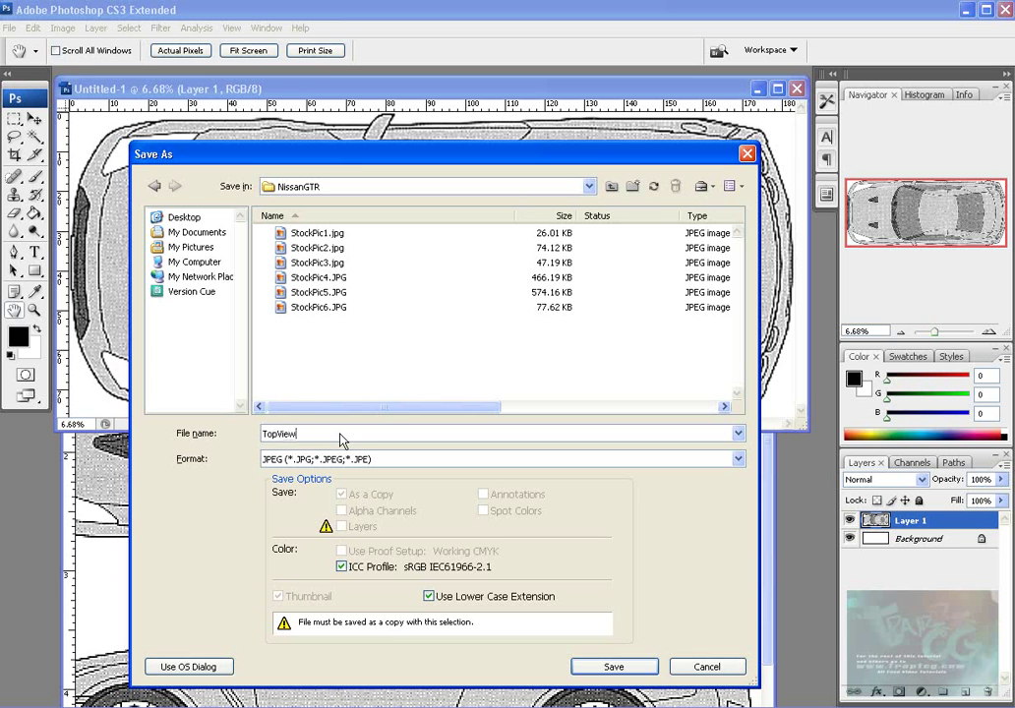
key(Return)
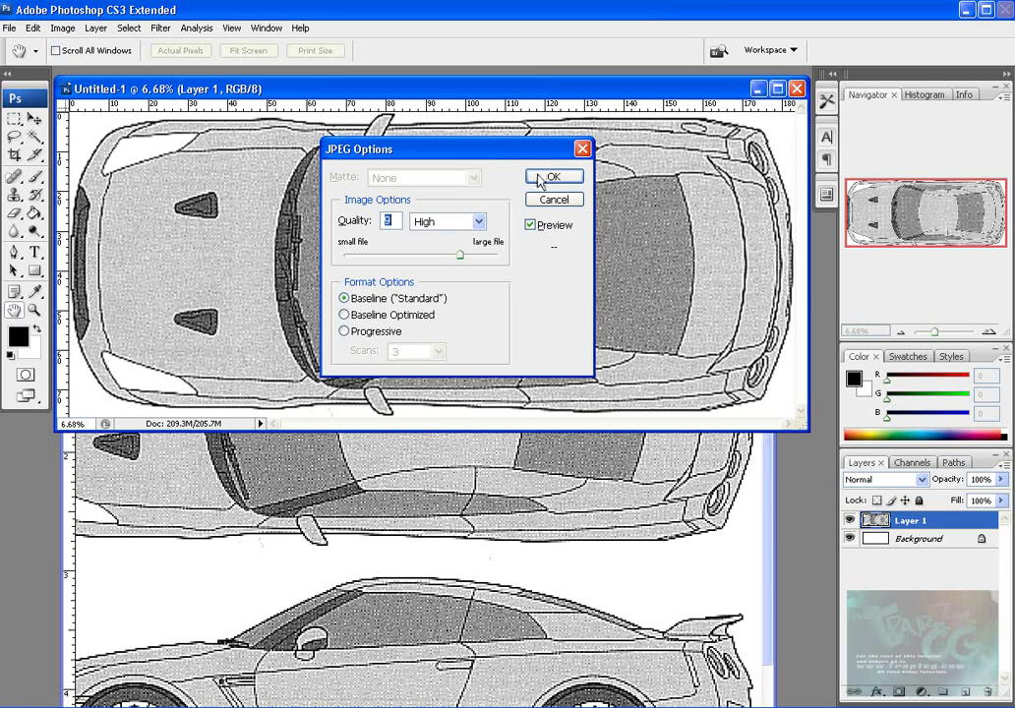
click(552, 177)
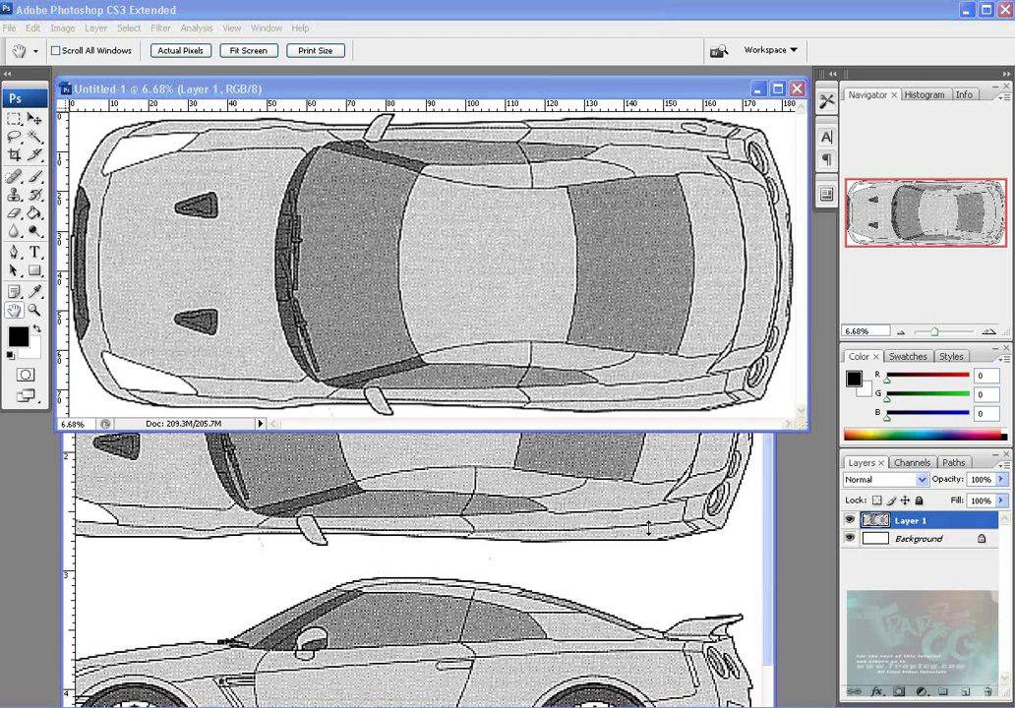
Bring the nissan-gt-r-2008-2 blueprint to the front, then move and widen its window to show the whole side view
click(632, 536)
drag(632, 535, 584, 476)
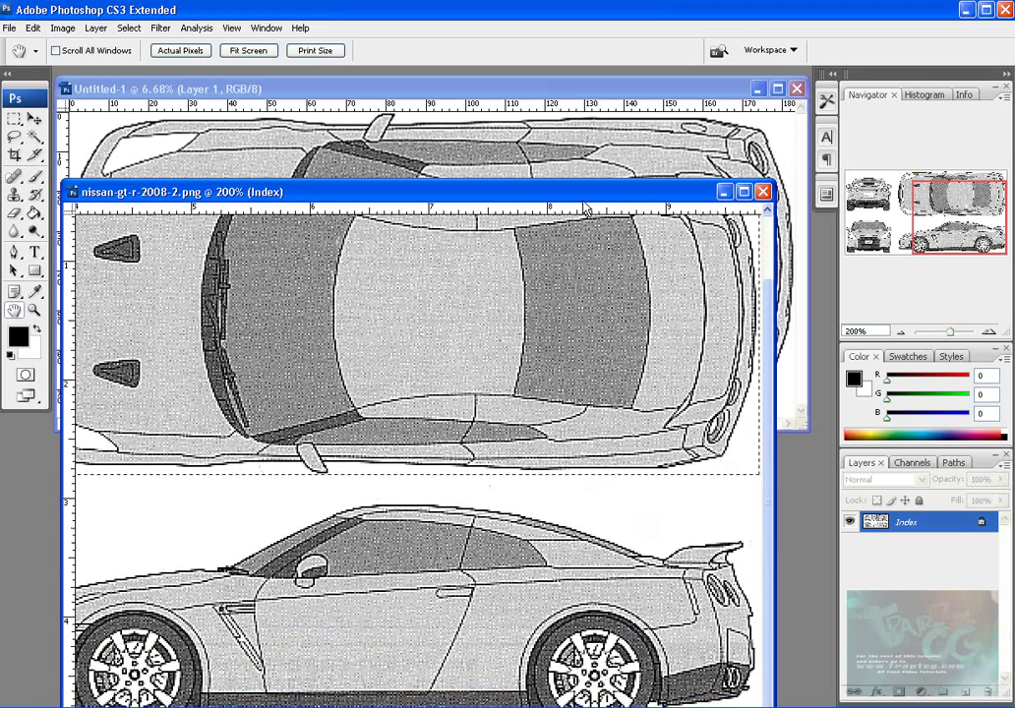
drag(534, 197, 557, 109)
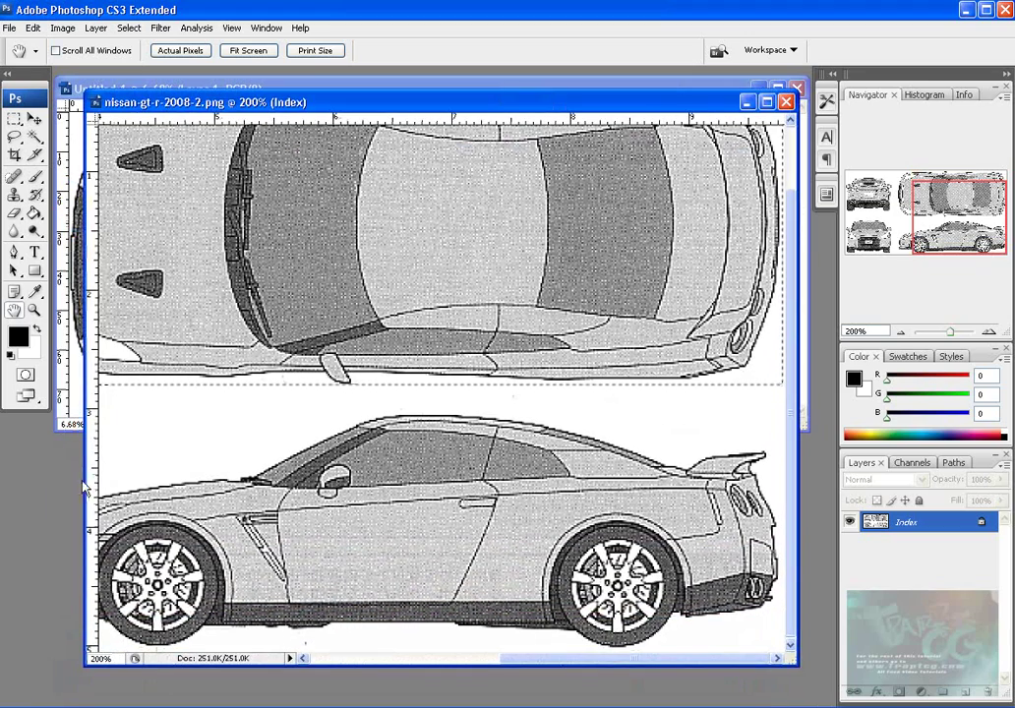
drag(85, 478, 3, 478)
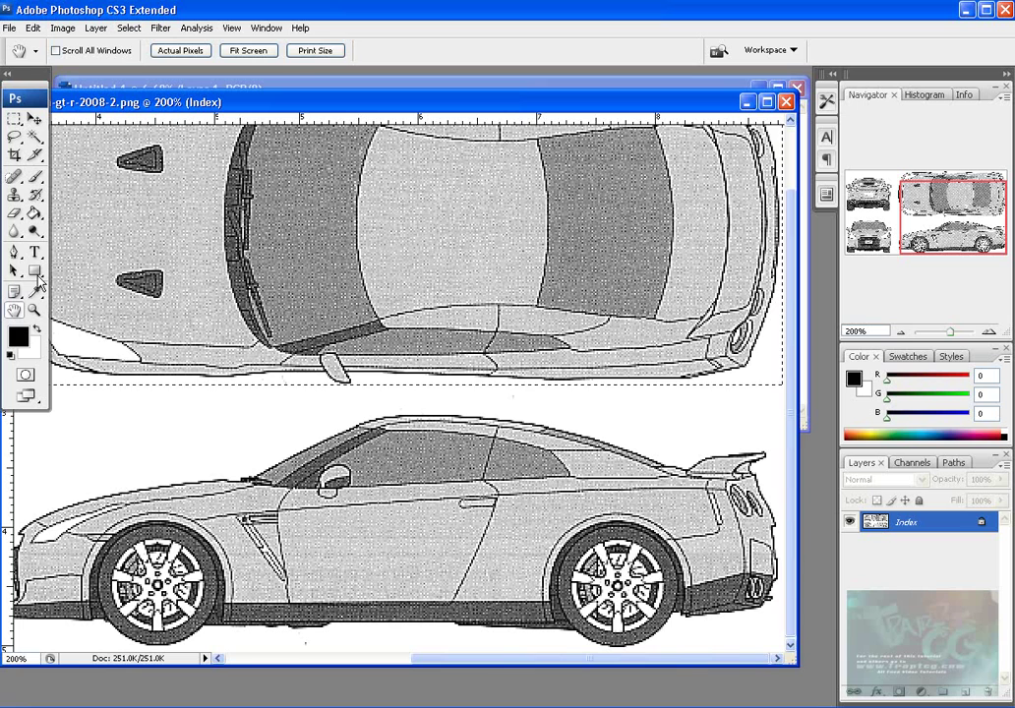
Move the existing selection outline down from the top view until it encloses the car's side view
click(14, 118)
key(shift+Down)
key(shift+Down)
key(shift+Down)
key(shift+Down)
key(shift+Down)
key(shift+Down)
key(shift+Down)
key(shift+Down)
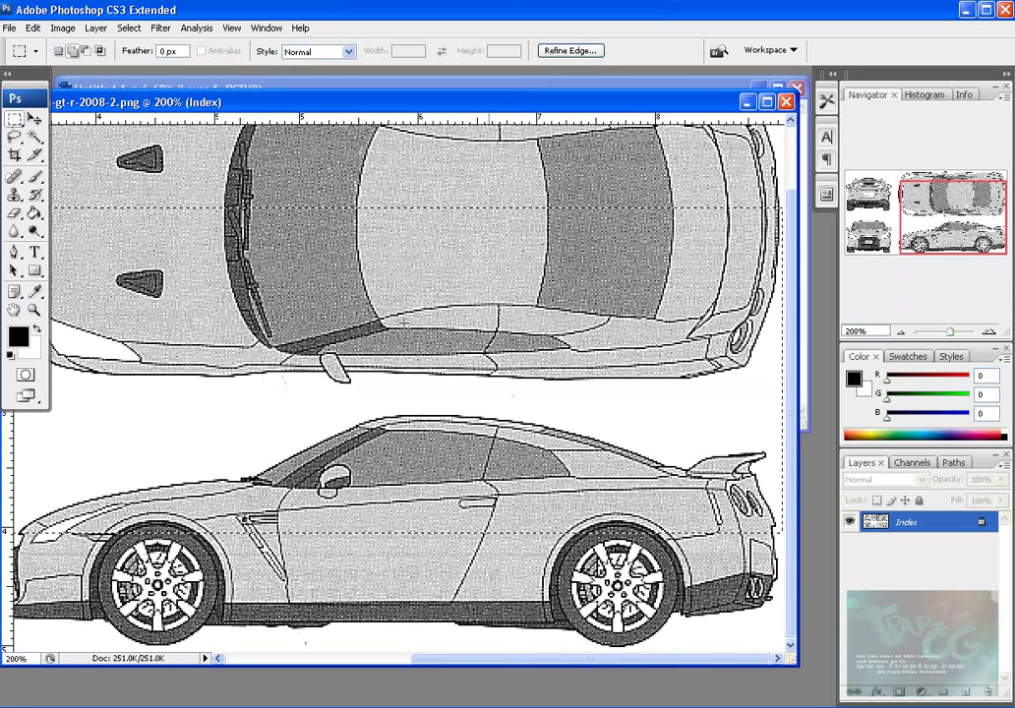
key(shift+Down)
key(shift+Down)
key(shift+Down)
key(shift+Down)
key(shift+Down)
key(shift+Down)
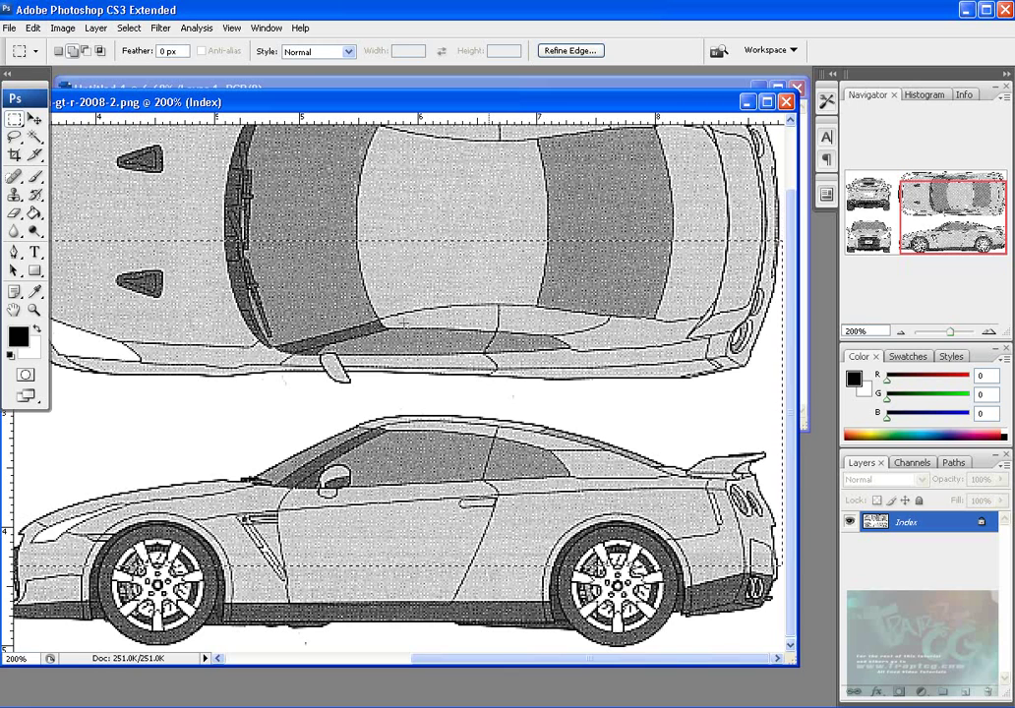
key(shift+Down)
key(shift+Down)
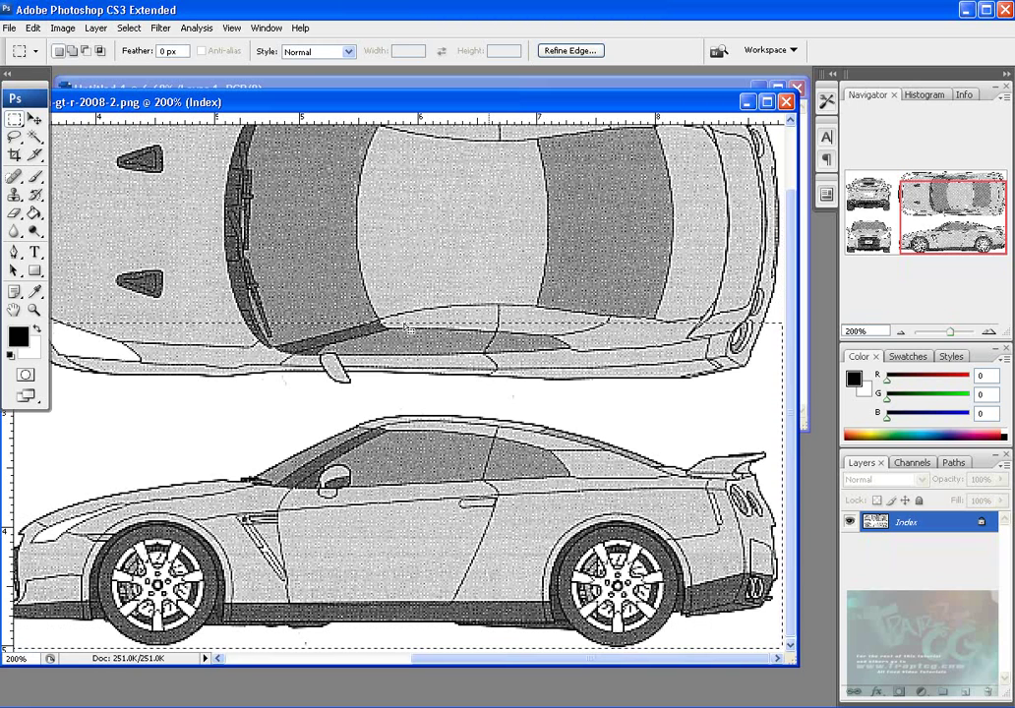
mouse_move(476, 663)
mouse_down()
mouse_move(439, 665)
mouse_move(493, 664)
mouse_move(430, 661)
mouse_move(485, 659)
mouse_up()
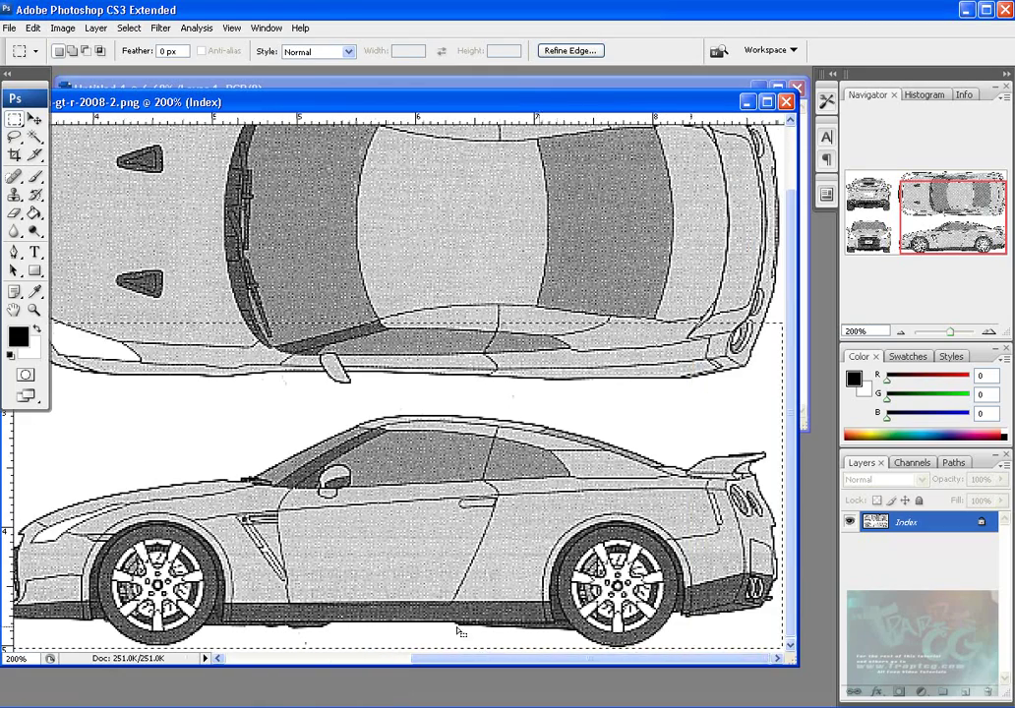
click(38, 123)
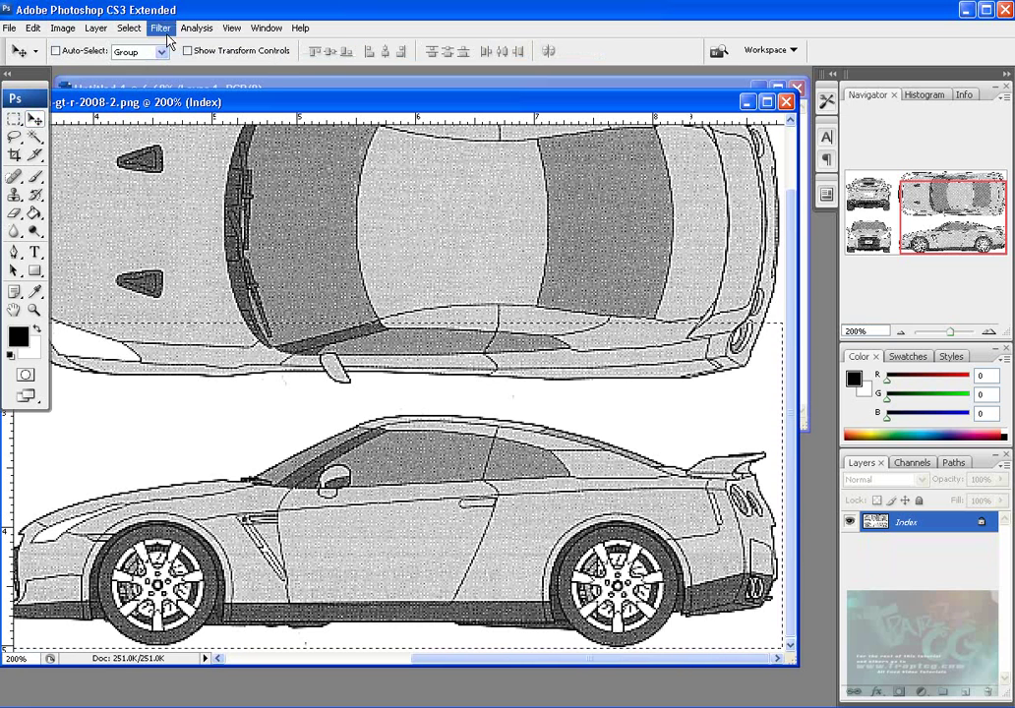
Transform the selection outline, lowering its upper edge to just above the roof of the side view
click(128, 28)
click(167, 252)
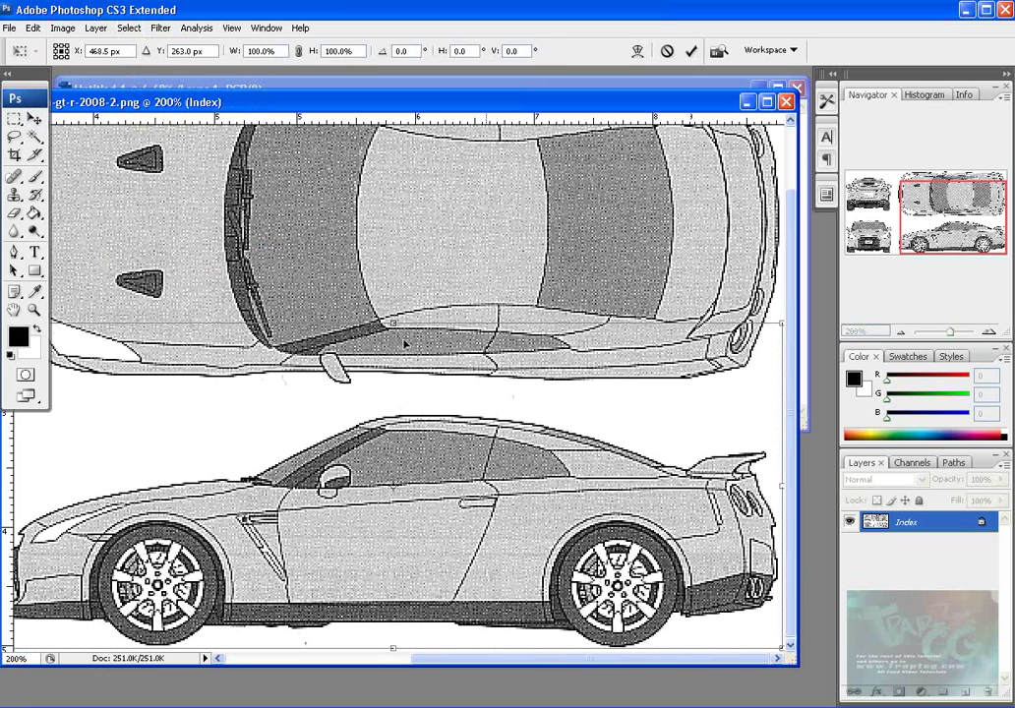
drag(393, 321, 416, 407)
key(Return)
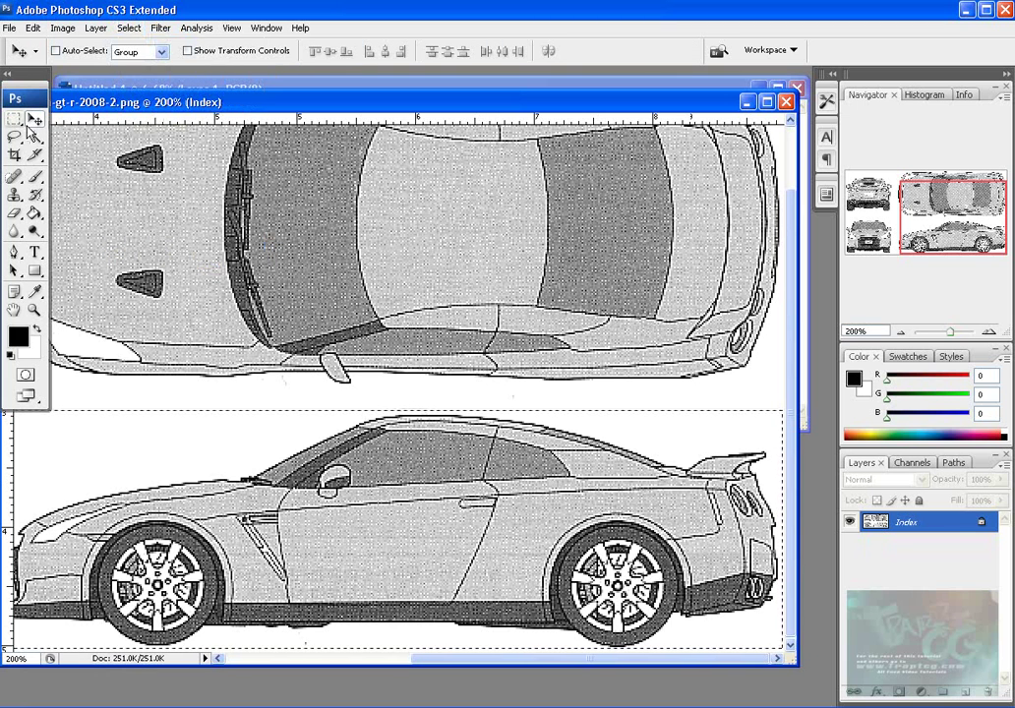
Move the blueprint window clear of Untitled-1 and copy the selected side view into Untitled-1 as a new layer
drag(224, 406, 596, 473)
drag(590, 106, 625, 230)
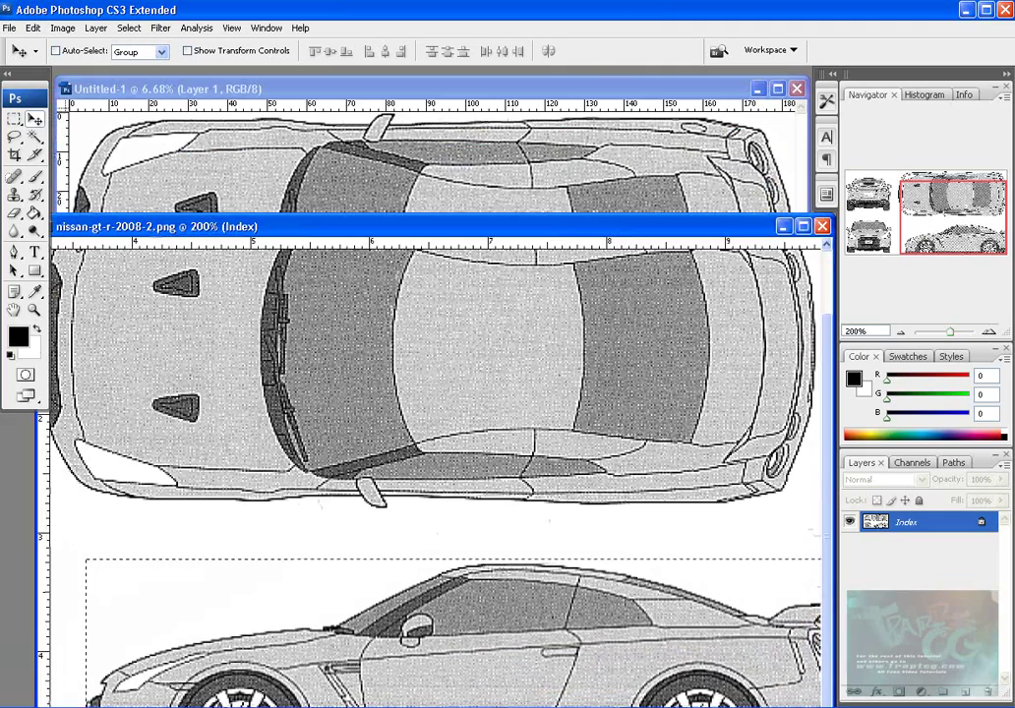
drag(472, 657, 104, 210)
Scale the copied side view proportionally to about 2598% and place it towards the rear end of the top view
key(ctrl+t)
drag(358, 287, 418, 280)
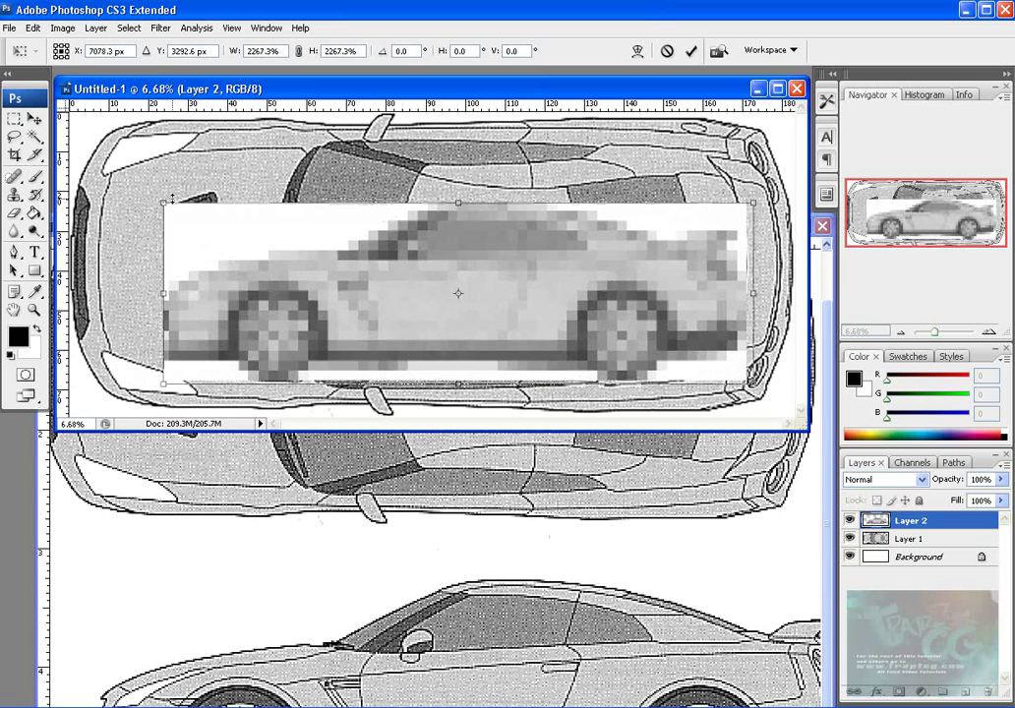
shift+drag(164, 205, 77, 178)
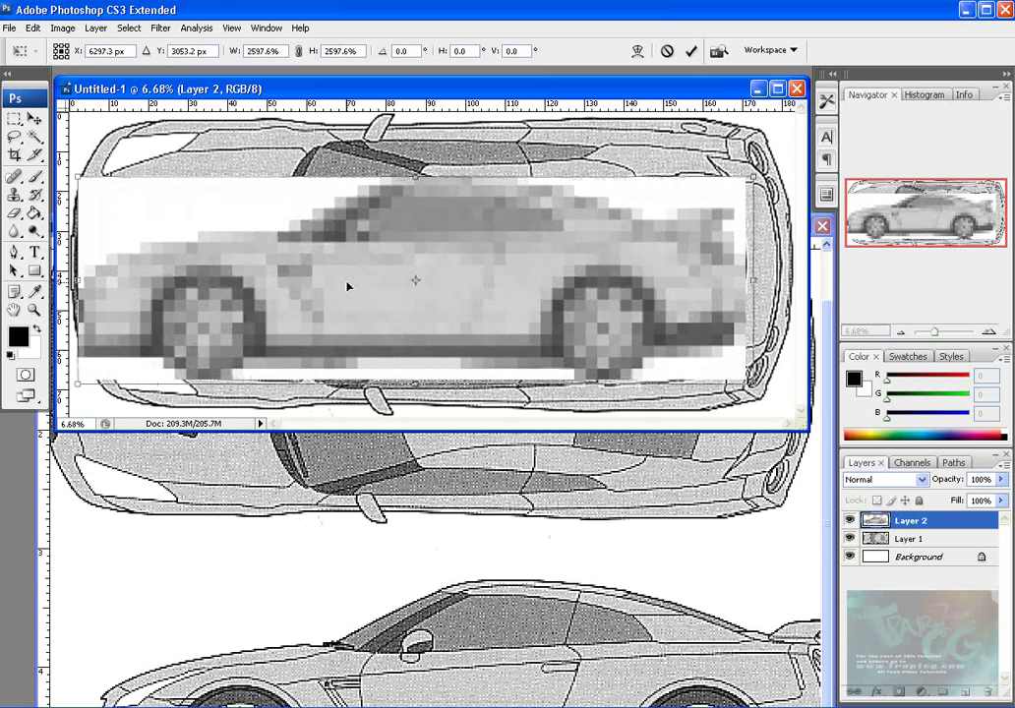
key(Return)
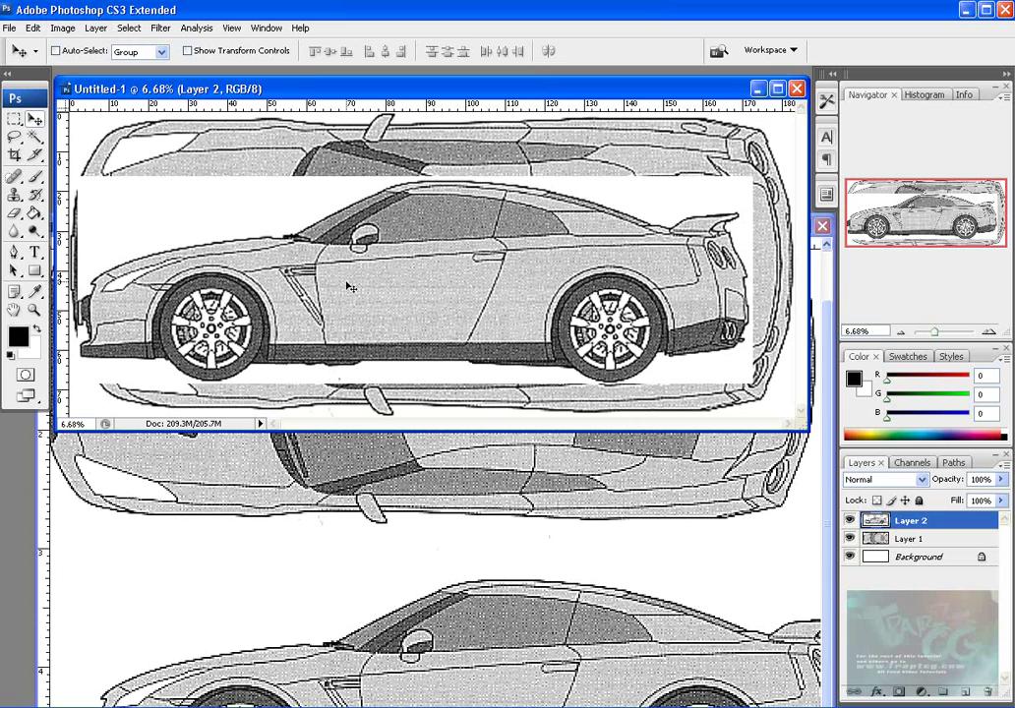
drag(413, 302, 447, 282)
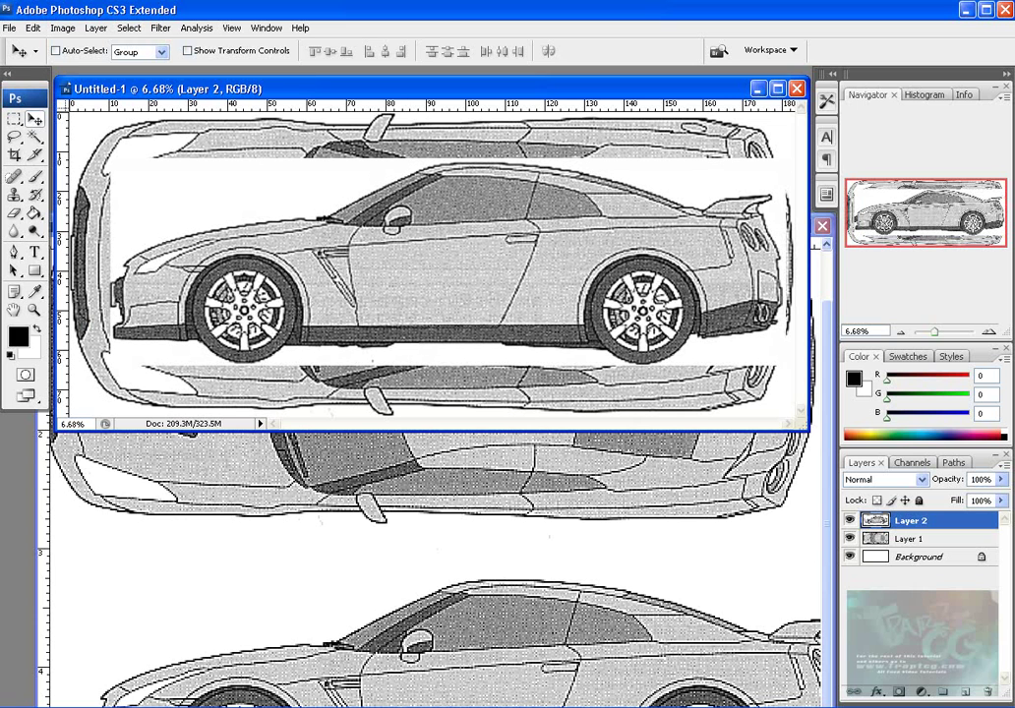
Select the white area around the side view with the Magic Wand at tolerance 32, delete it and deselect
key(w)
click(221, 203)
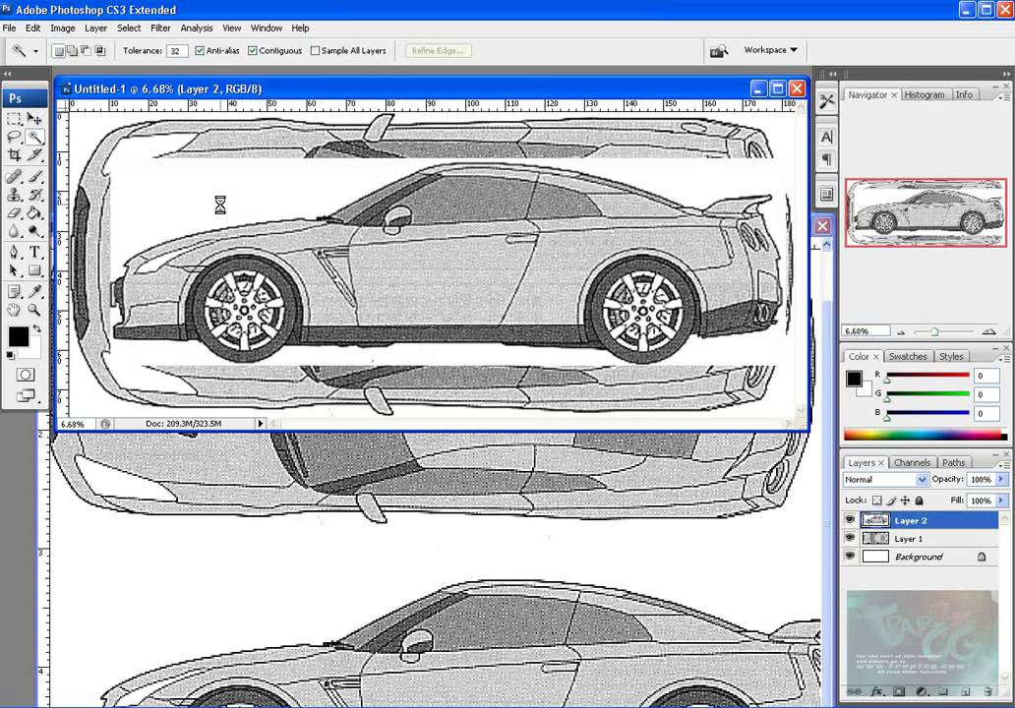
key(Delete)
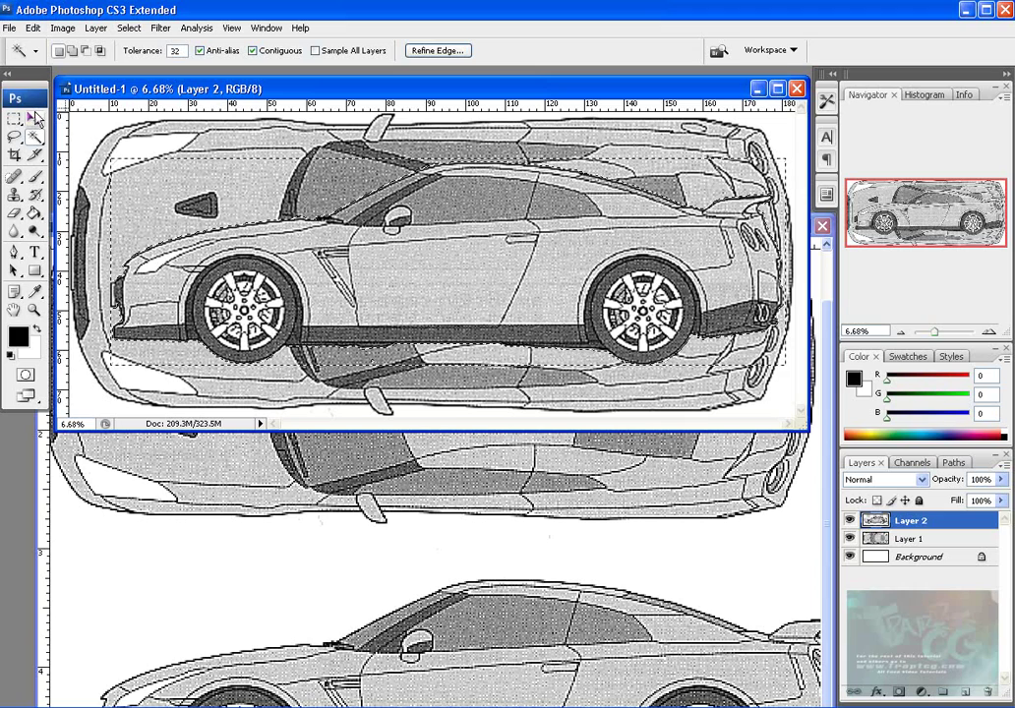
key(ctrl+d)
Align the side view's rear with the top view, scale it proportionally to about 107.3% to match the car's length, and centre it vertically
click(34, 119)
mouse_move(443, 297)
mouse_down()
mouse_move(453, 285)
mouse_move(452, 306)
mouse_move(454, 278)
mouse_up()
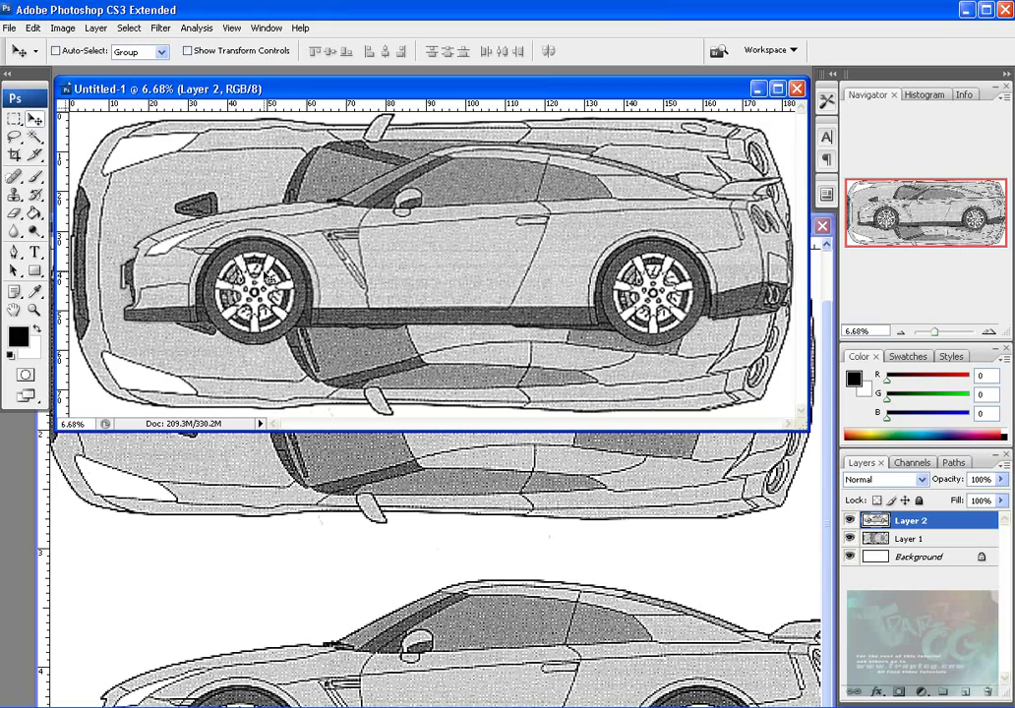
key(ctrl+t)
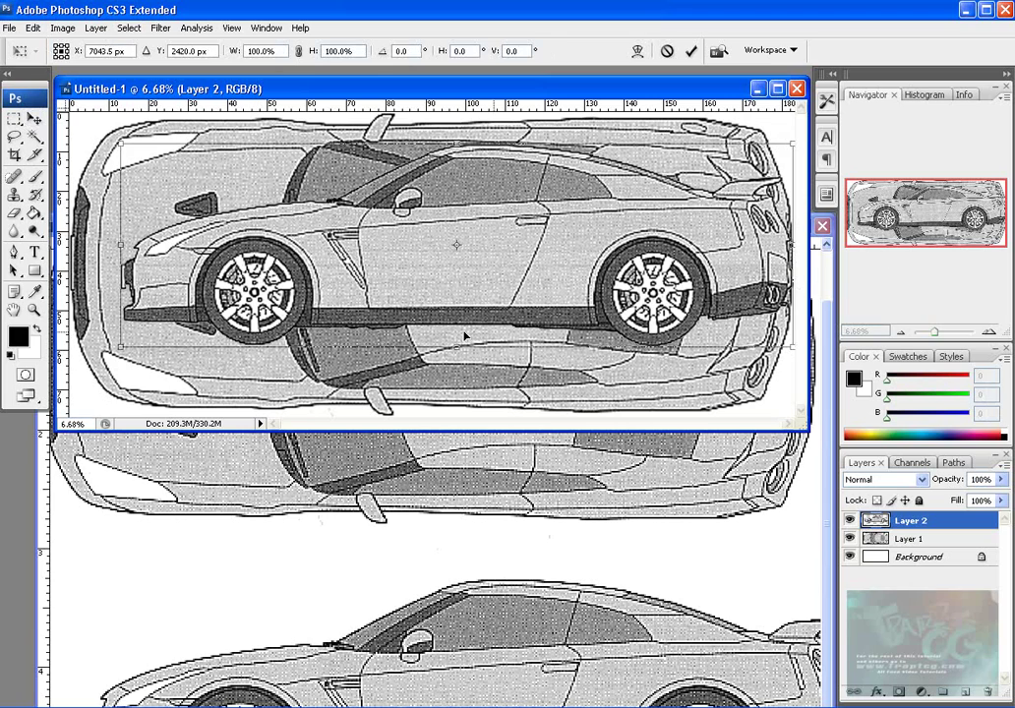
shift+drag(122, 344, 74, 348)
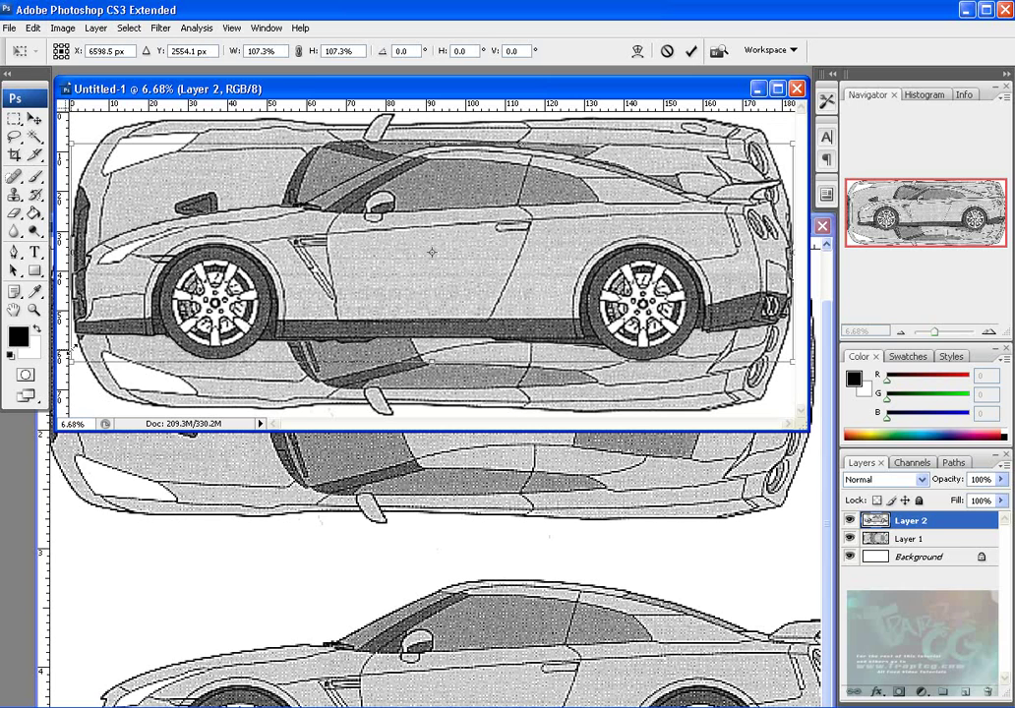
key(Return)
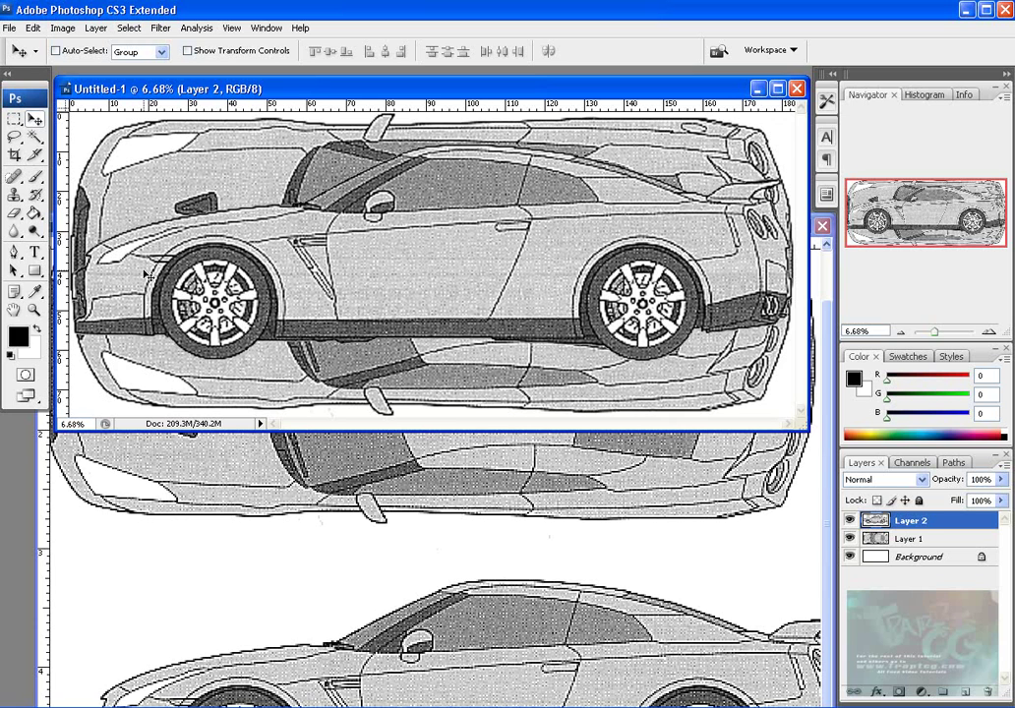
drag(458, 234, 456, 263)
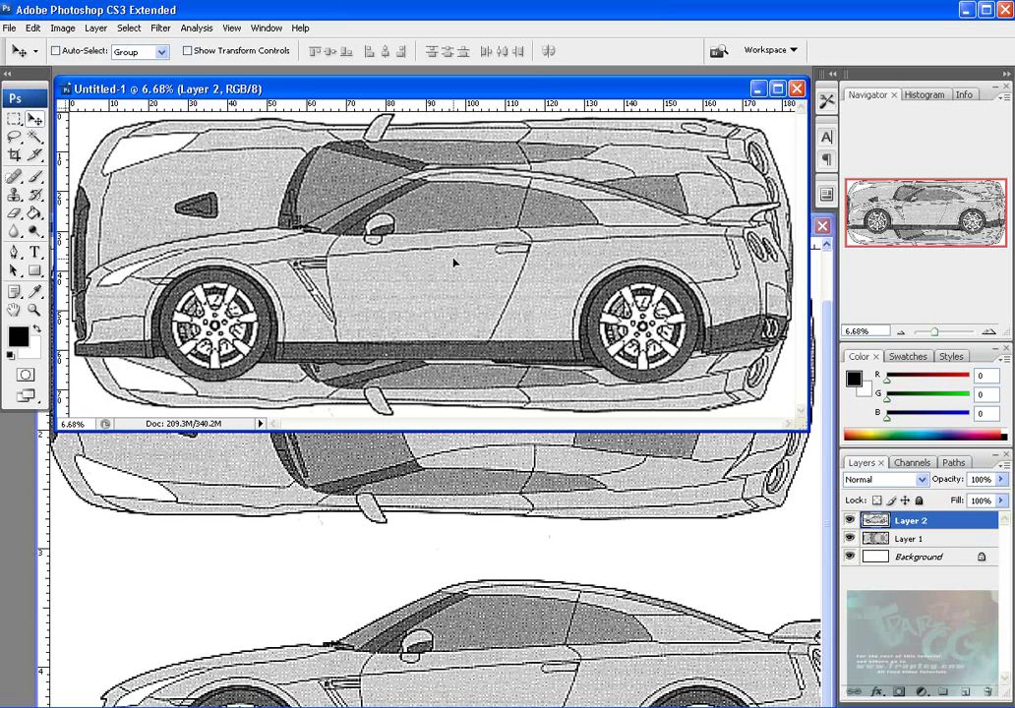
drag(261, 244, 262, 229)
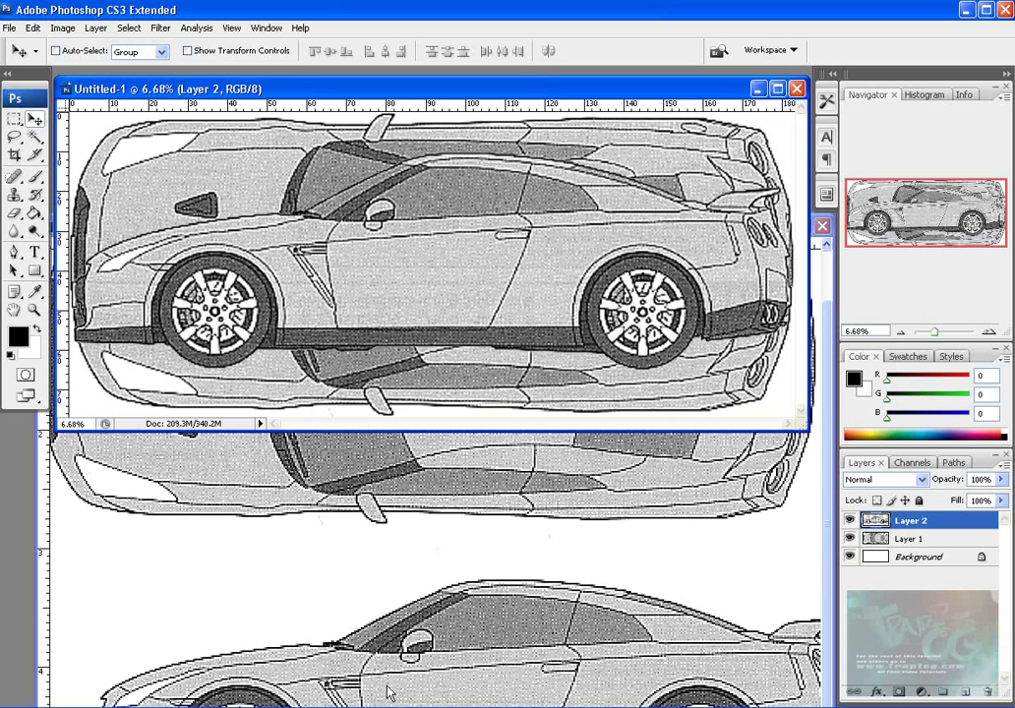
Switch to the SizeDoc notes in Notepad to look up the car's height, and return to Photoshop
key(alt+Tab)
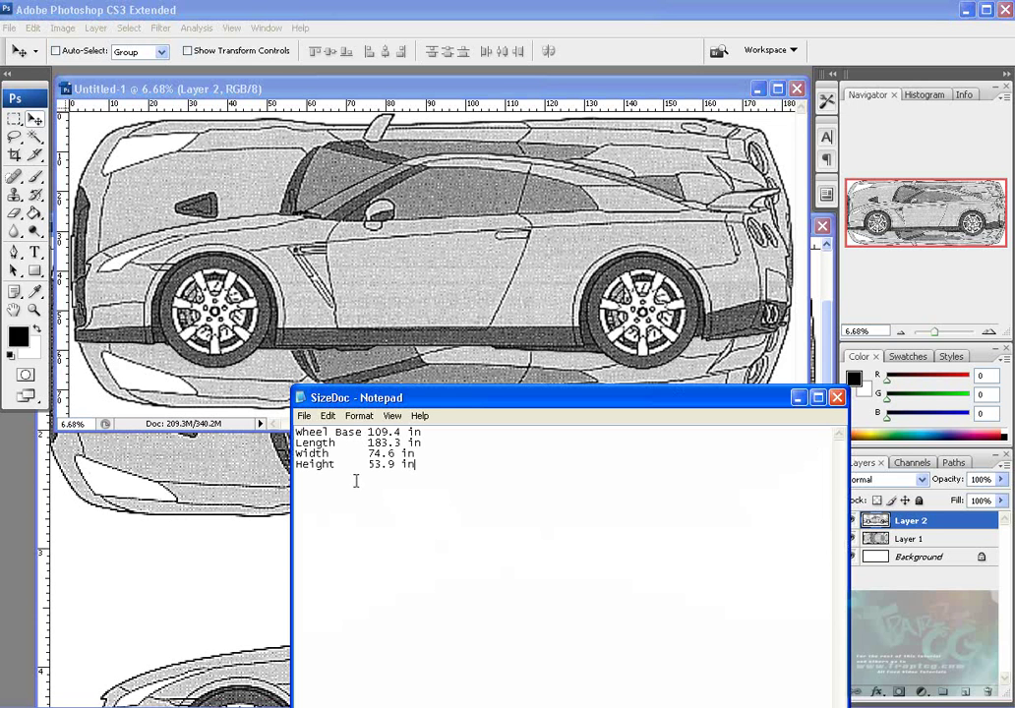
drag(377, 464, 397, 464)
click(354, 91)
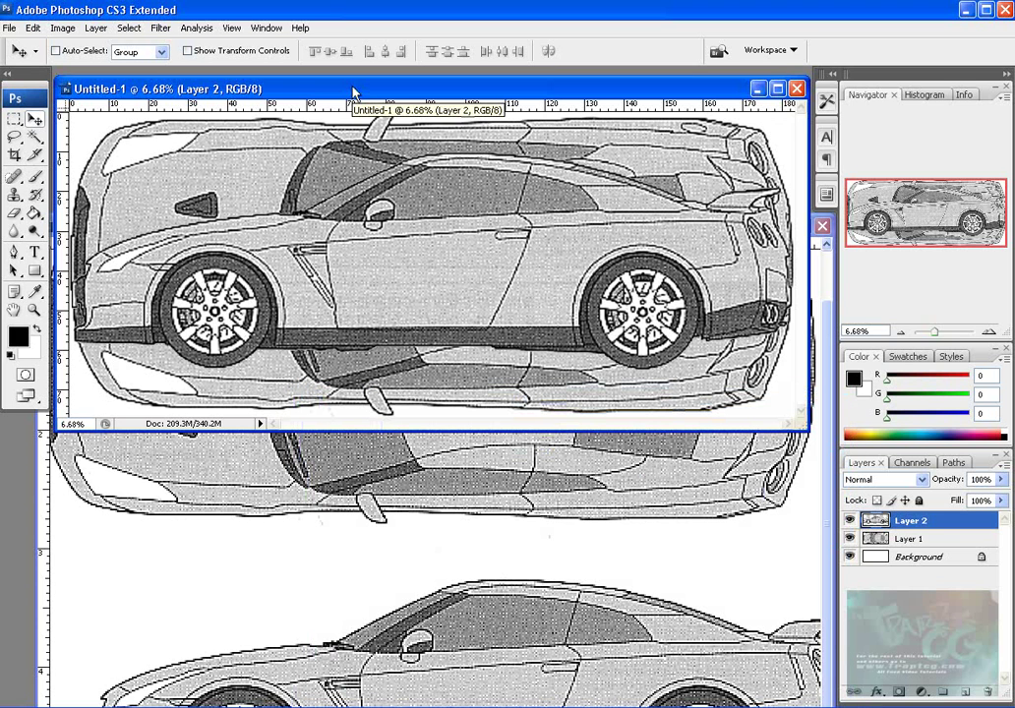
right_click(322, 94)
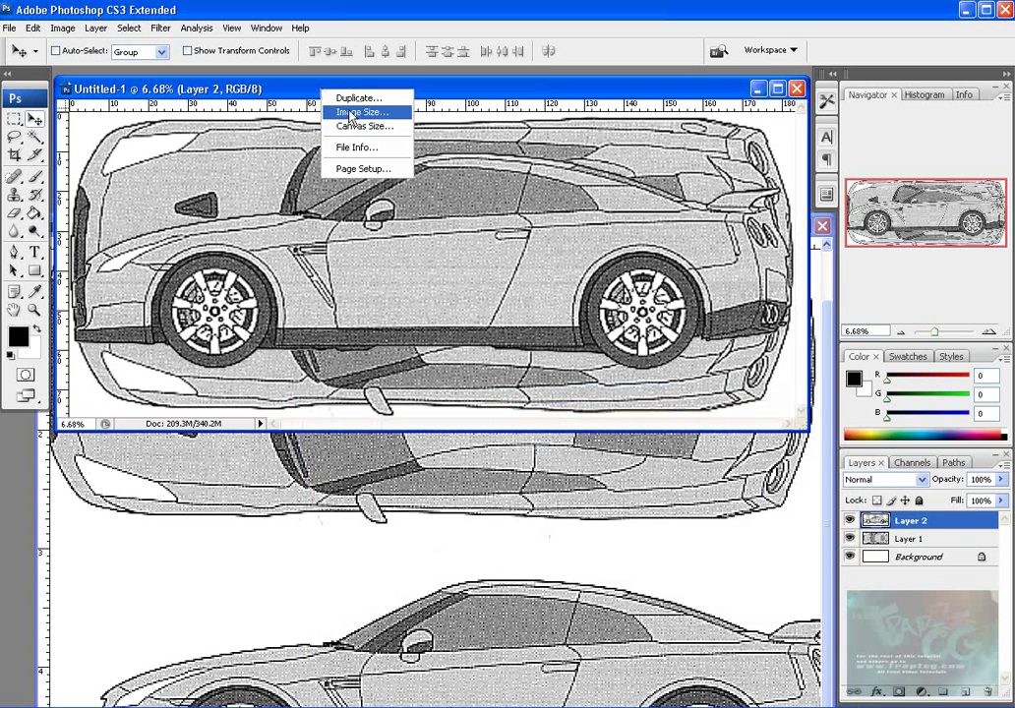
click(351, 113)
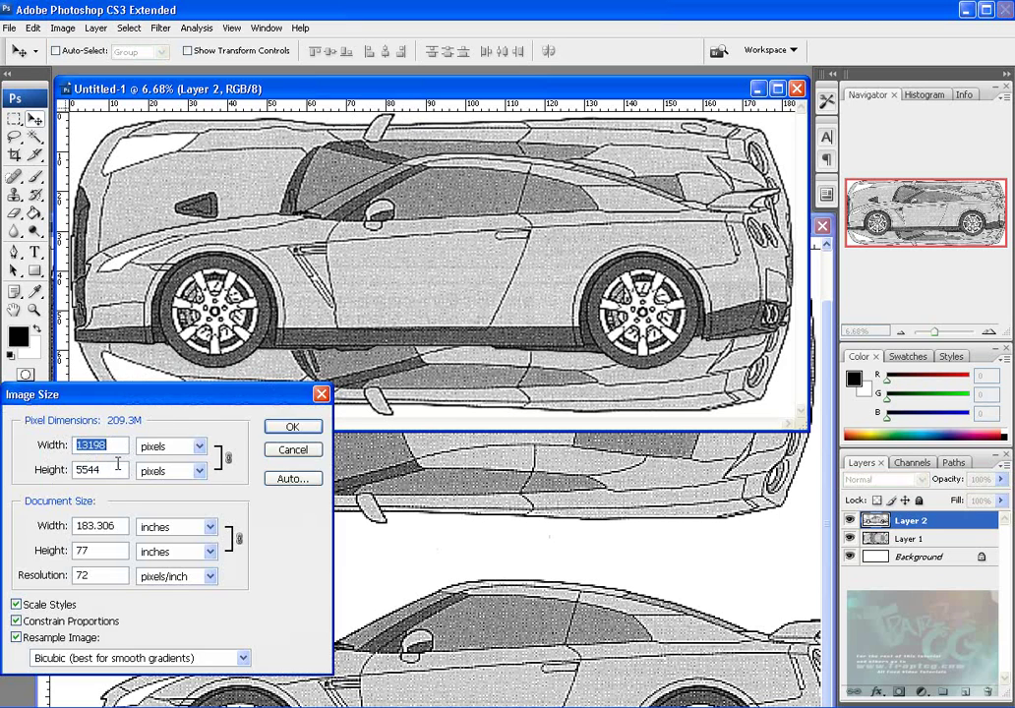
click(292, 449)
Set the canvas height to 53.9 inches with the centred anchor, keeping the width and accepting the clipping
right_click(355, 91)
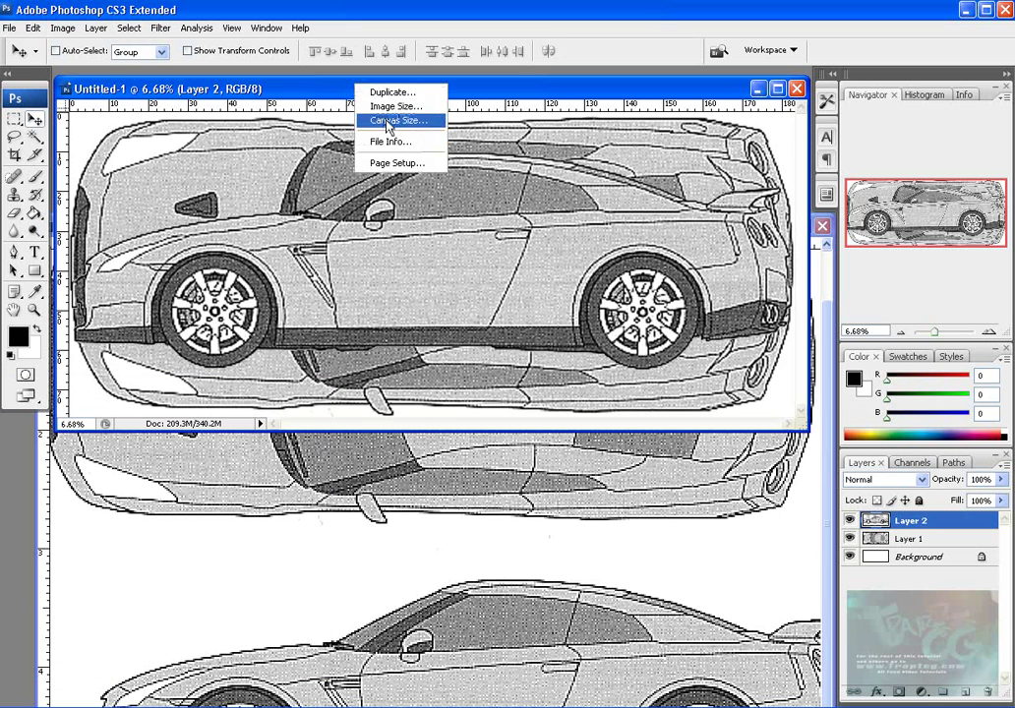
click(389, 120)
drag(455, 265, 364, 270)
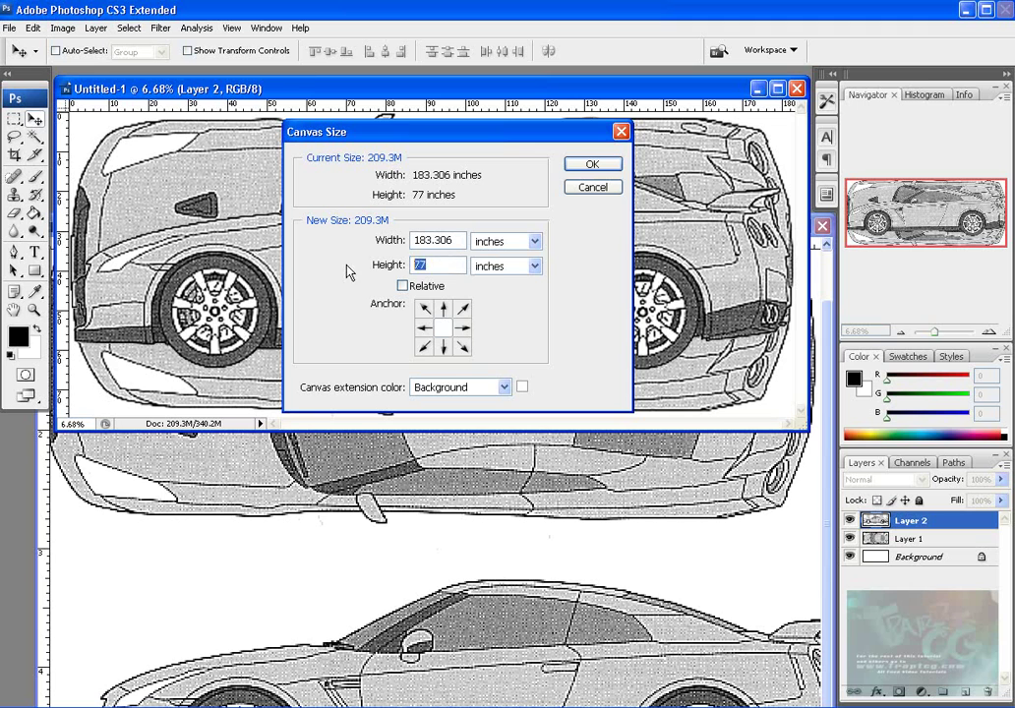
text(53.9)
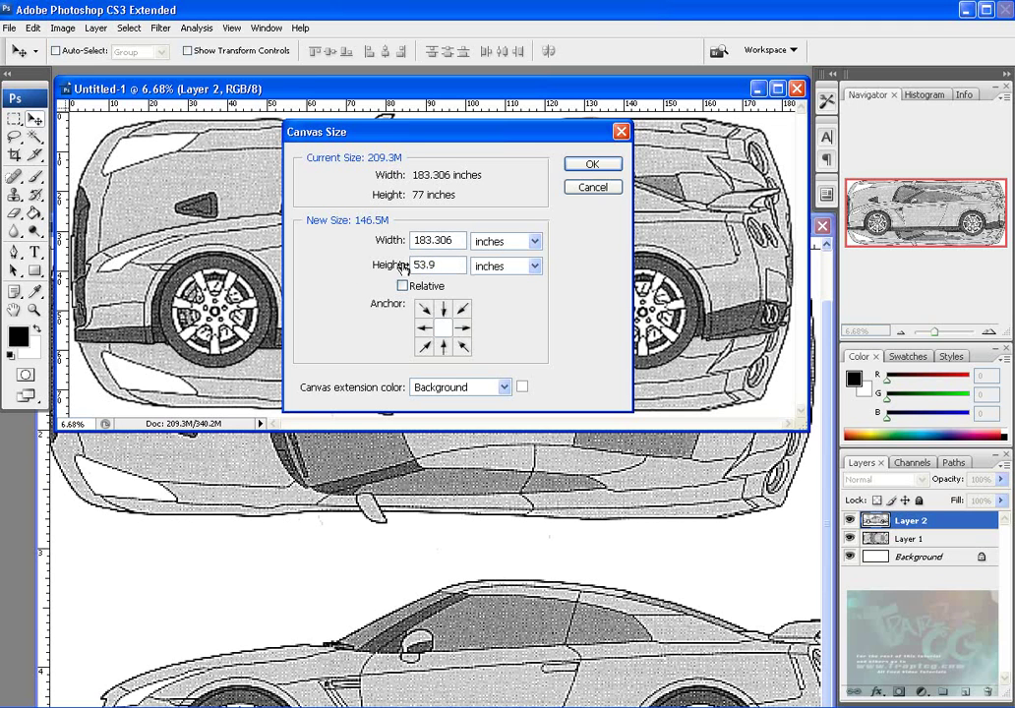
click(593, 165)
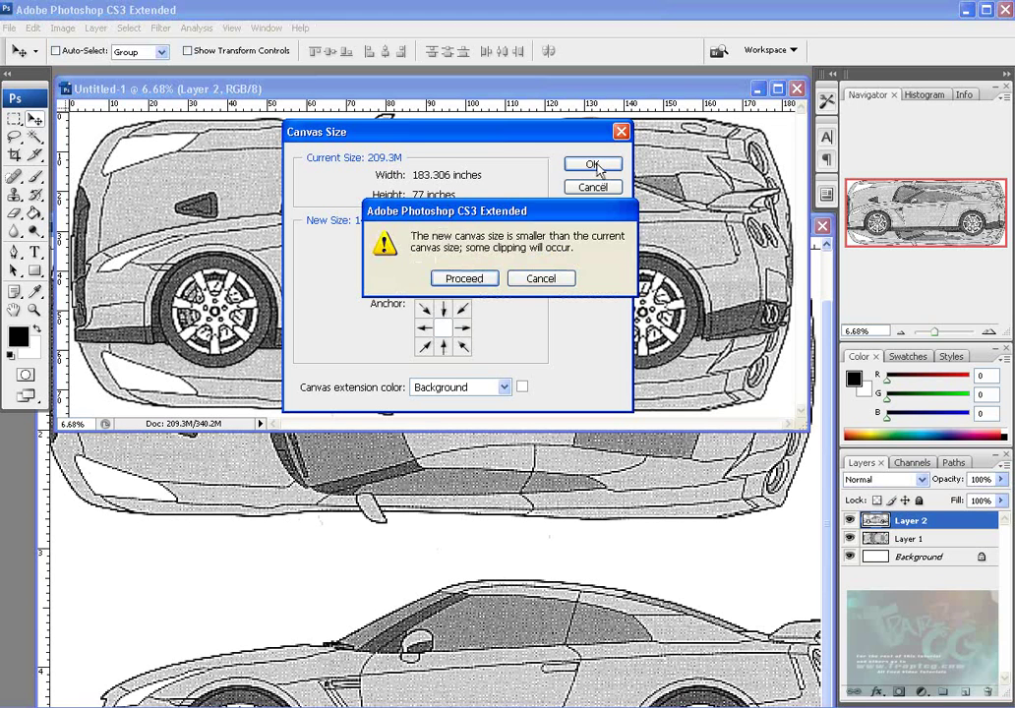
click(453, 279)
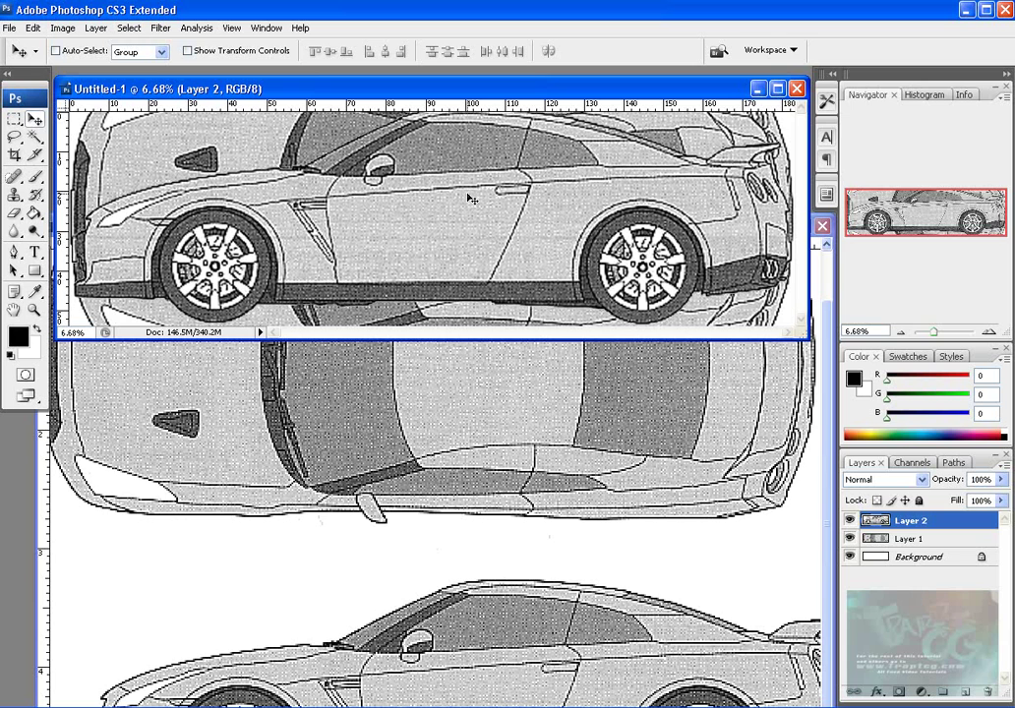
Nudge the side view layer down until the roof and wheels fit within the canvas height
key(Down)
key(Down)
key(Down)
key(Down)
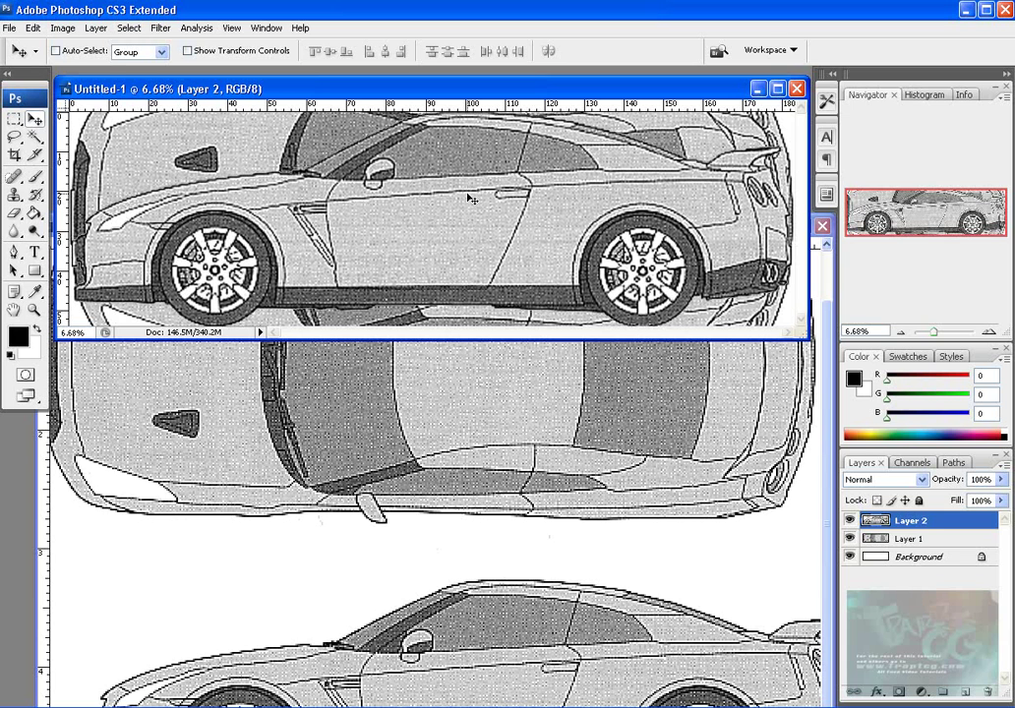
key(Down)
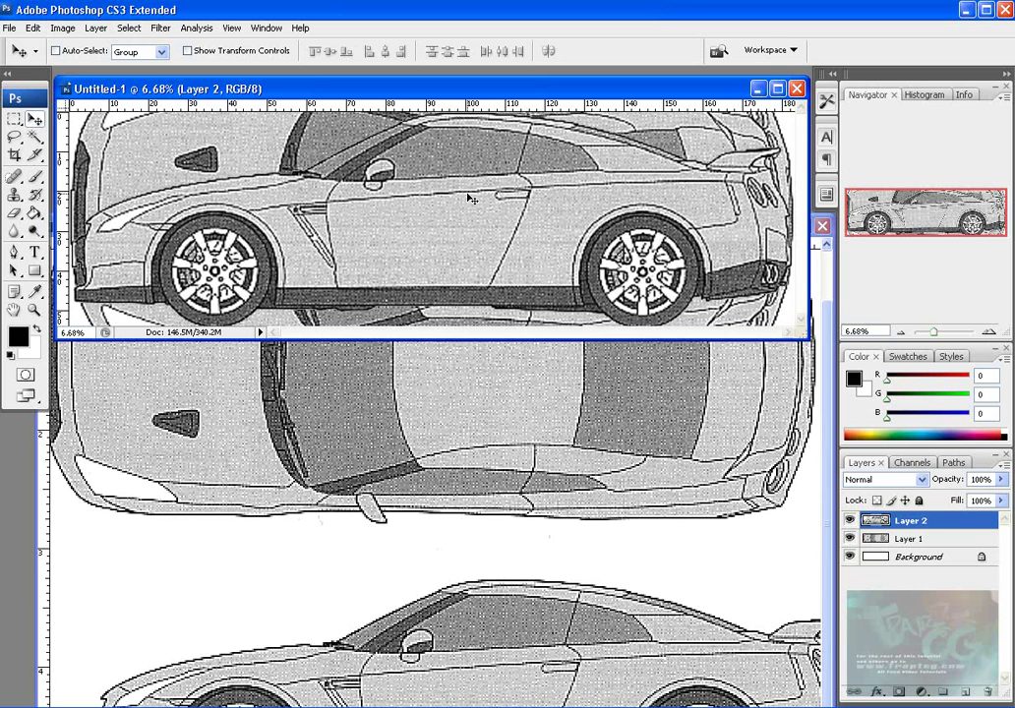
key(Down)
key(Down)
key(Down)
key(Down)
Enlarge the document window, slightly stretch the side view to fit the canvas with Free Transform, and delete the top view layer
key(ctrl+t)
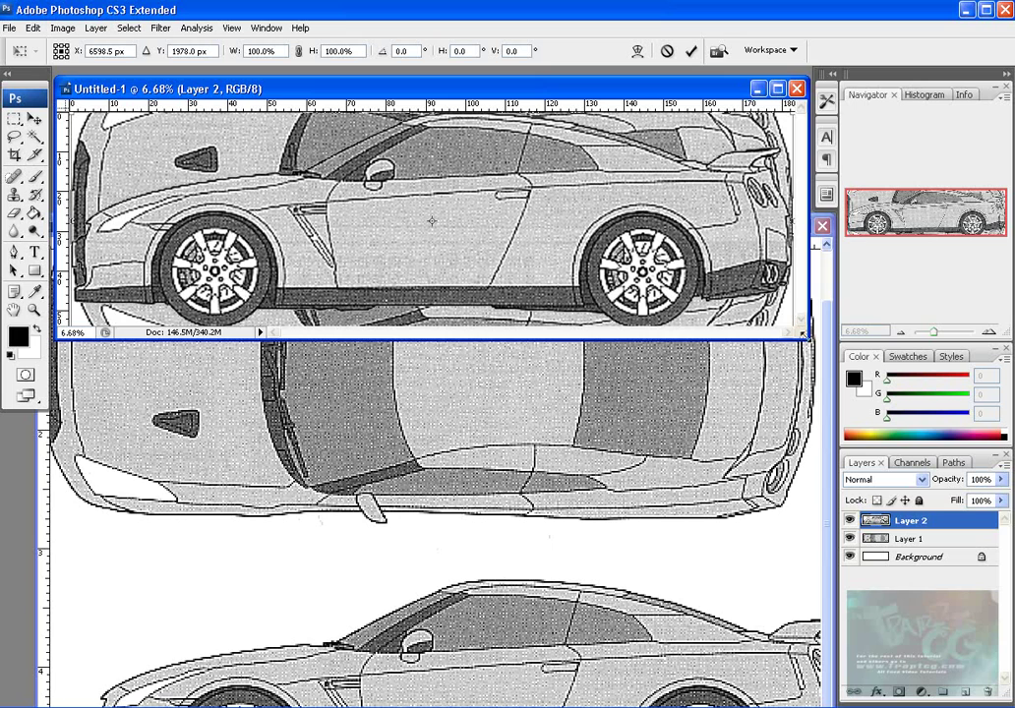
drag(802, 334, 824, 417)
drag(648, 298, 648, 298)
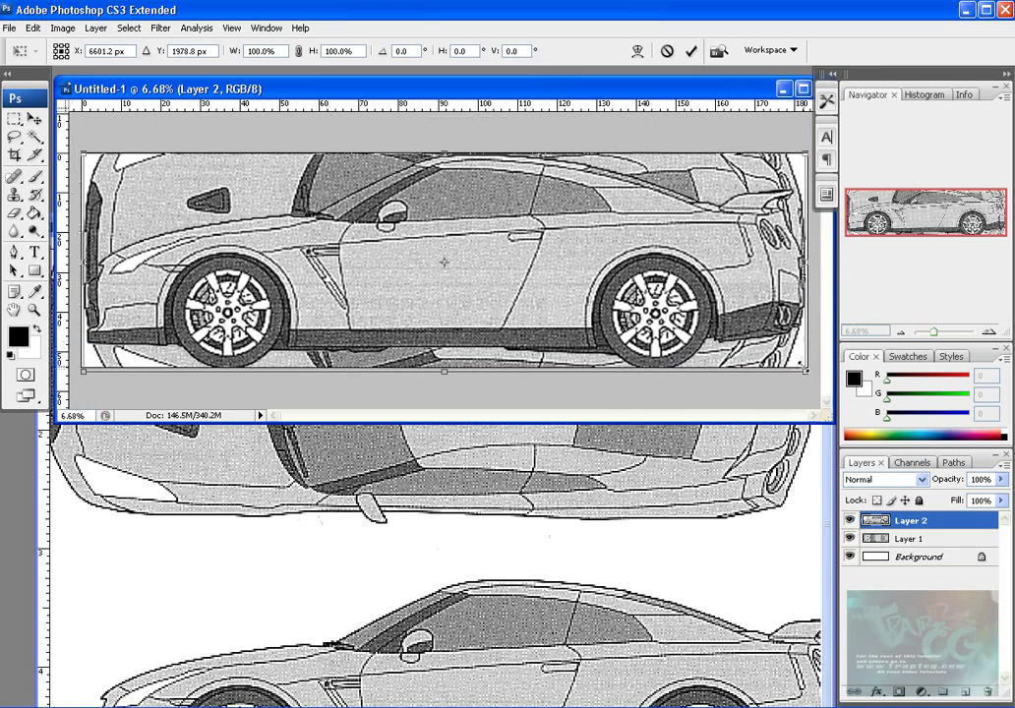
key(Return)
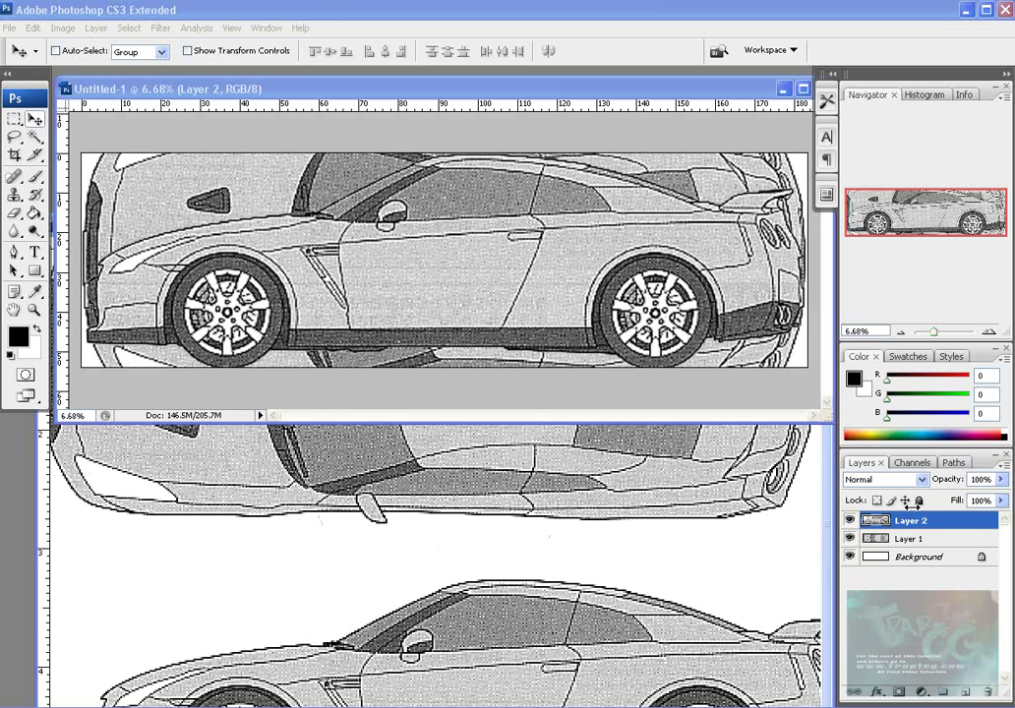
drag(905, 538, 989, 697)
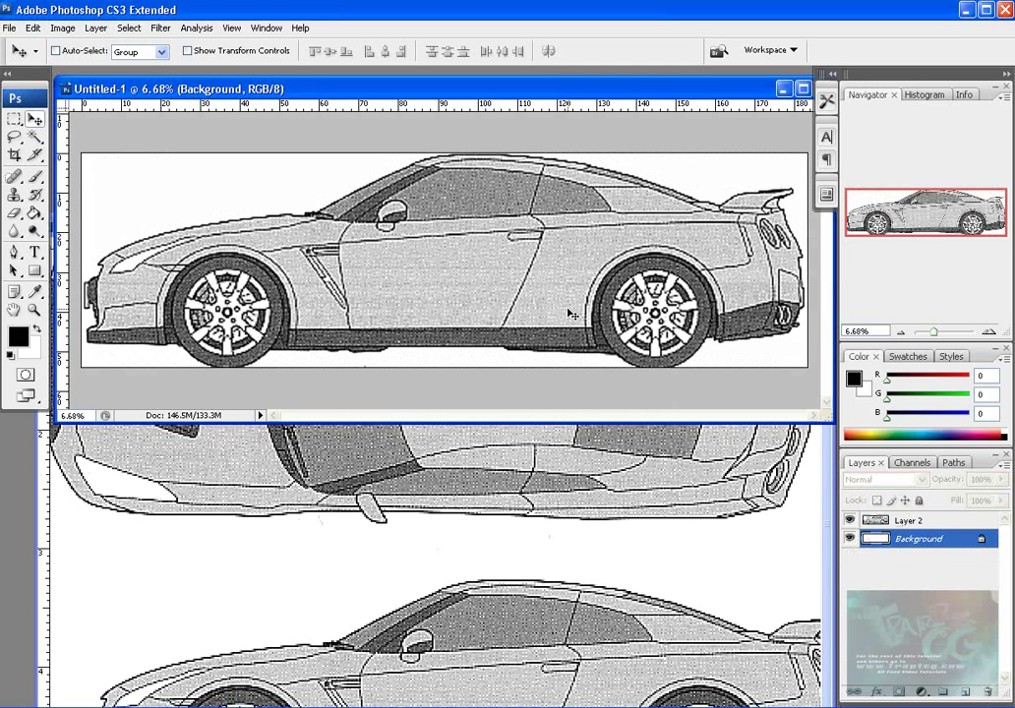
Save the image in the NissanGTR folder as a JPEG named SideView with High quality 9 and Baseline ("Standard") format
key(ctrl+s)
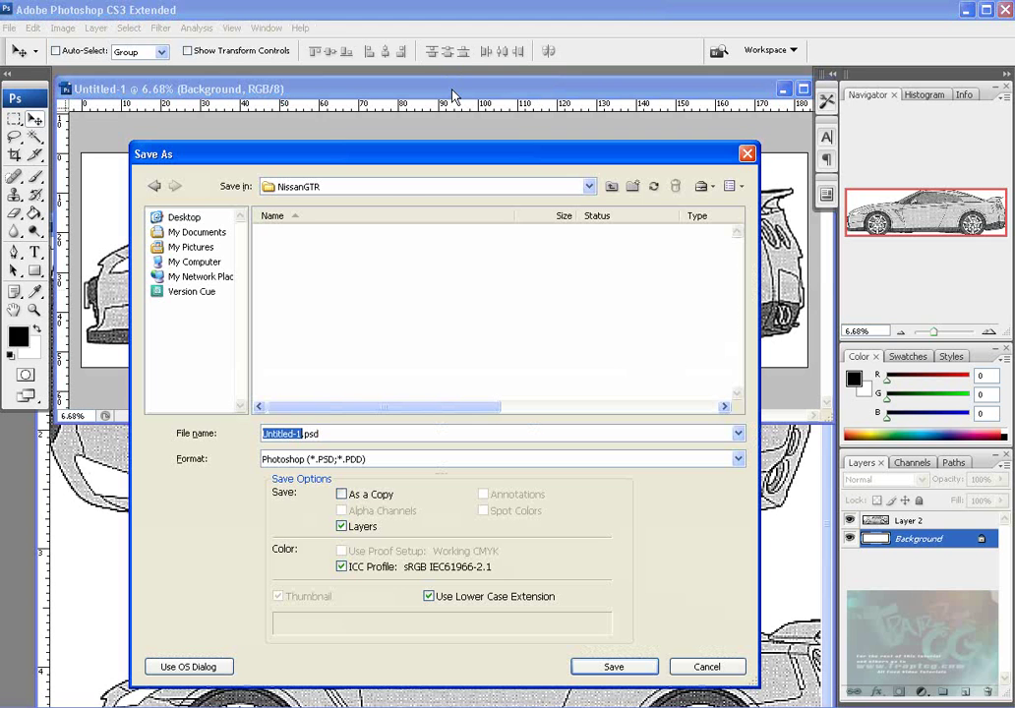
click(363, 460)
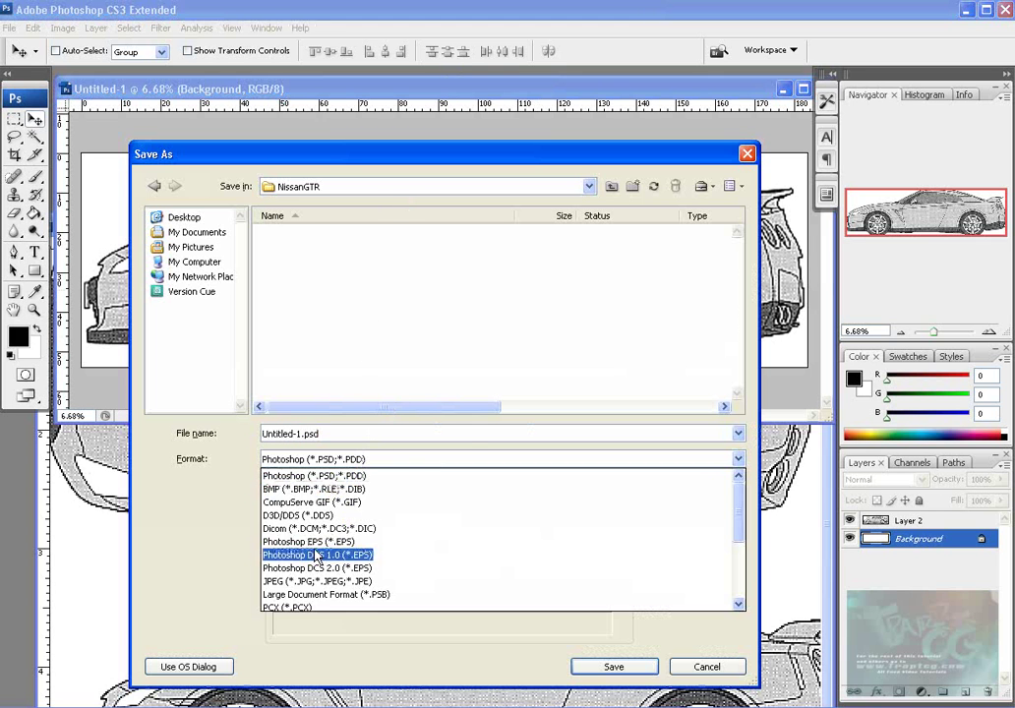
click(290, 584)
click(327, 434)
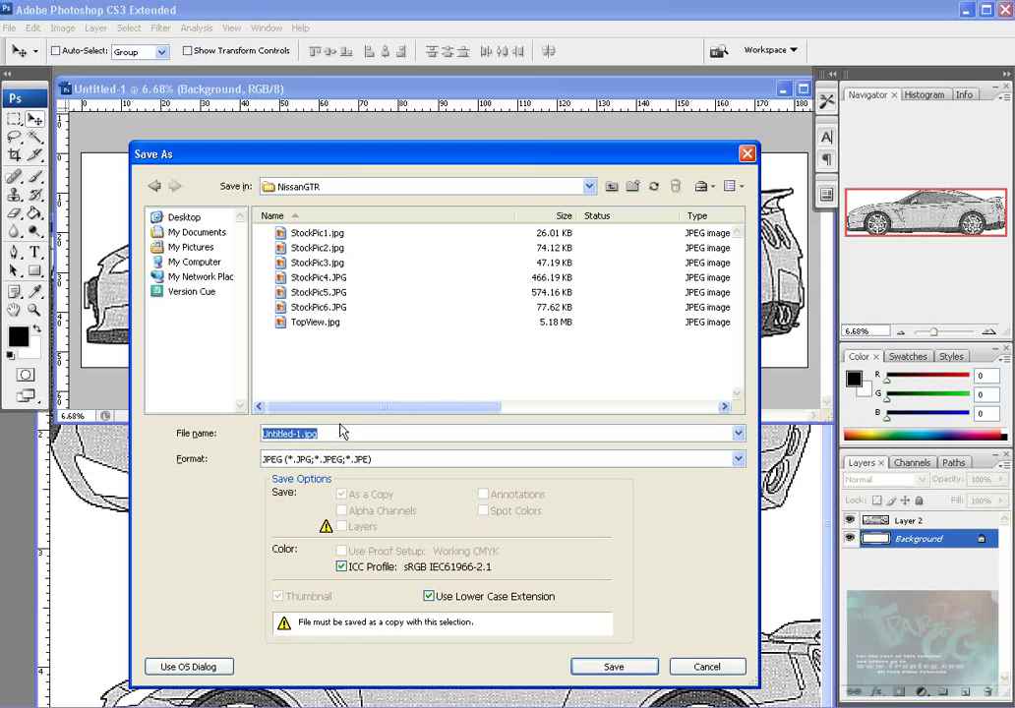
text(SideView)
key(Return)
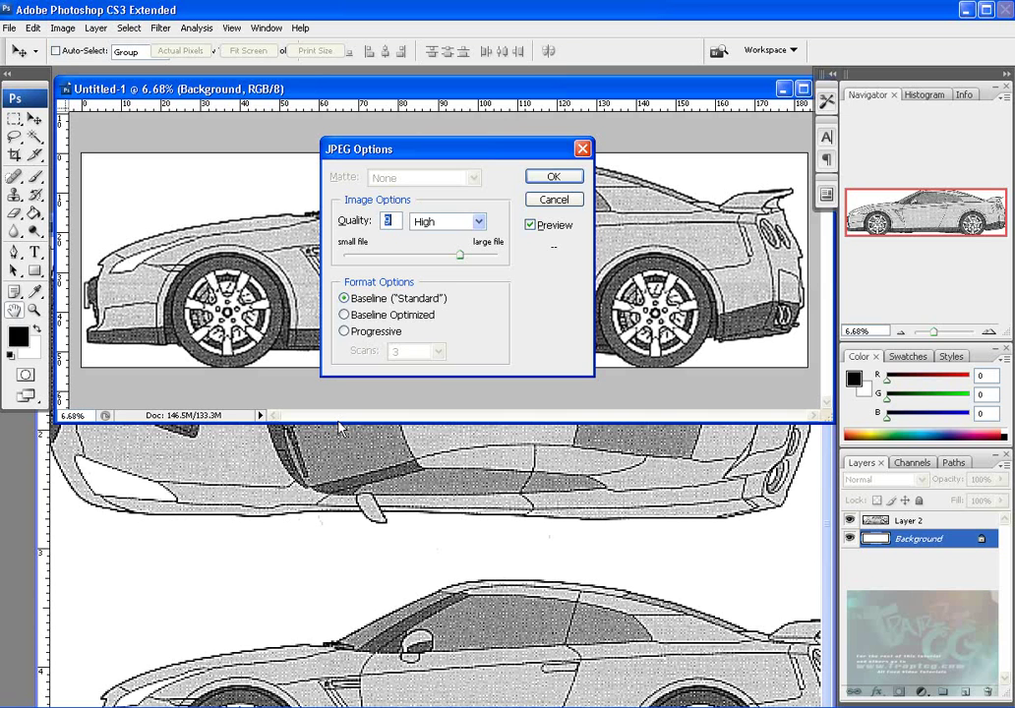
key(Return)
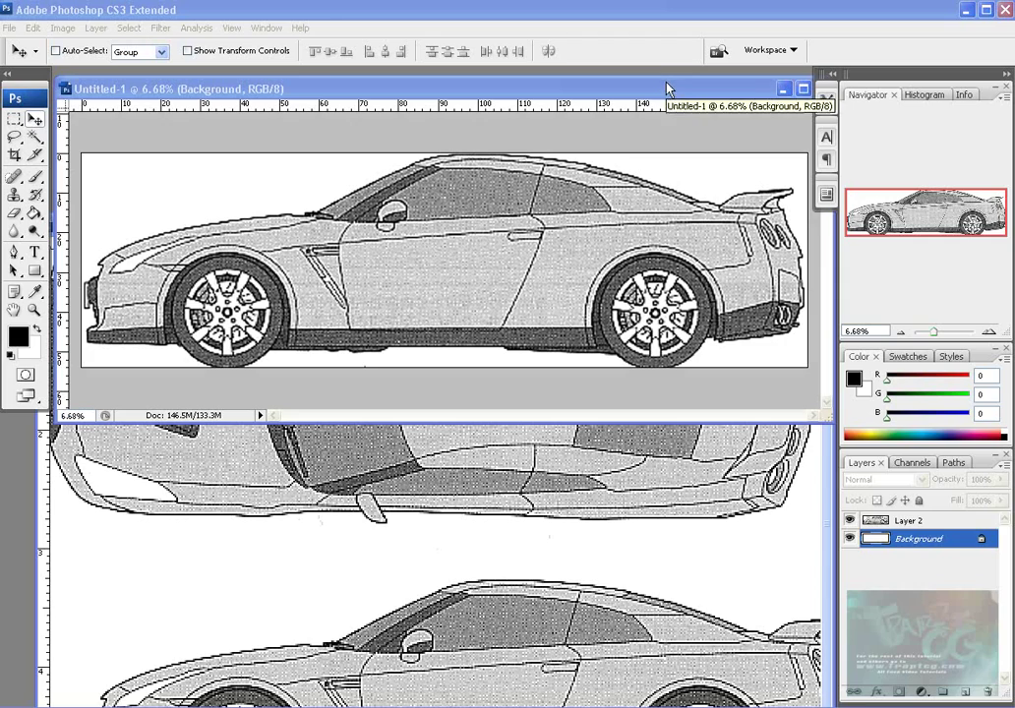
Select the front view in the nissan-gt-r-2008-2.png blueprint with a rectangular marquee
click(481, 482)
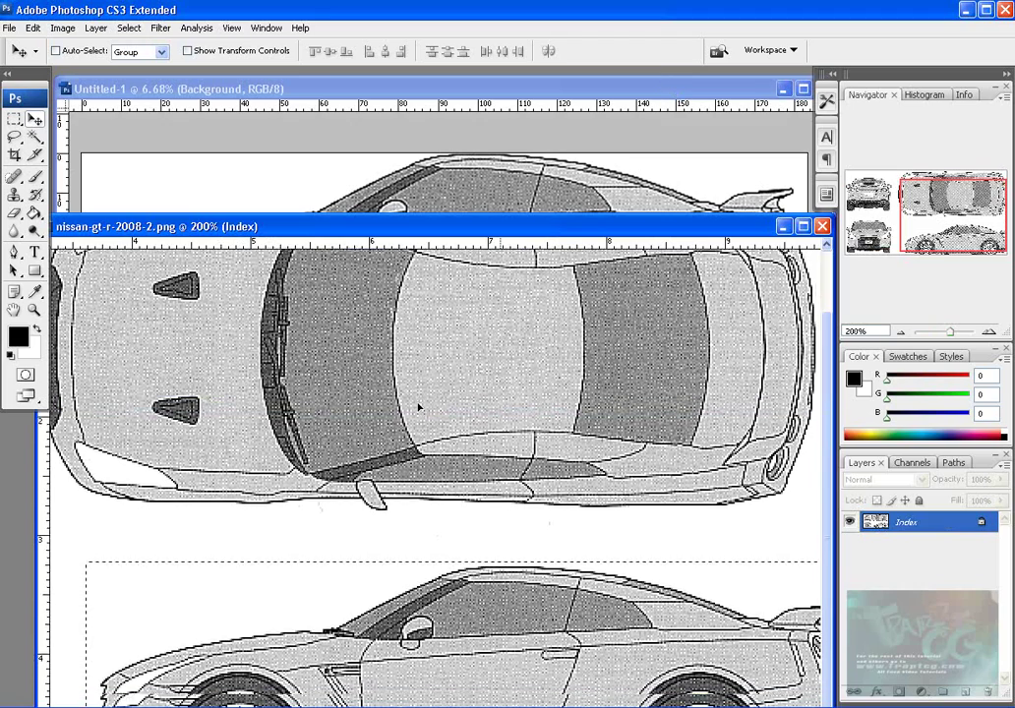
drag(380, 416, 701, 394)
drag(462, 265, 519, 263)
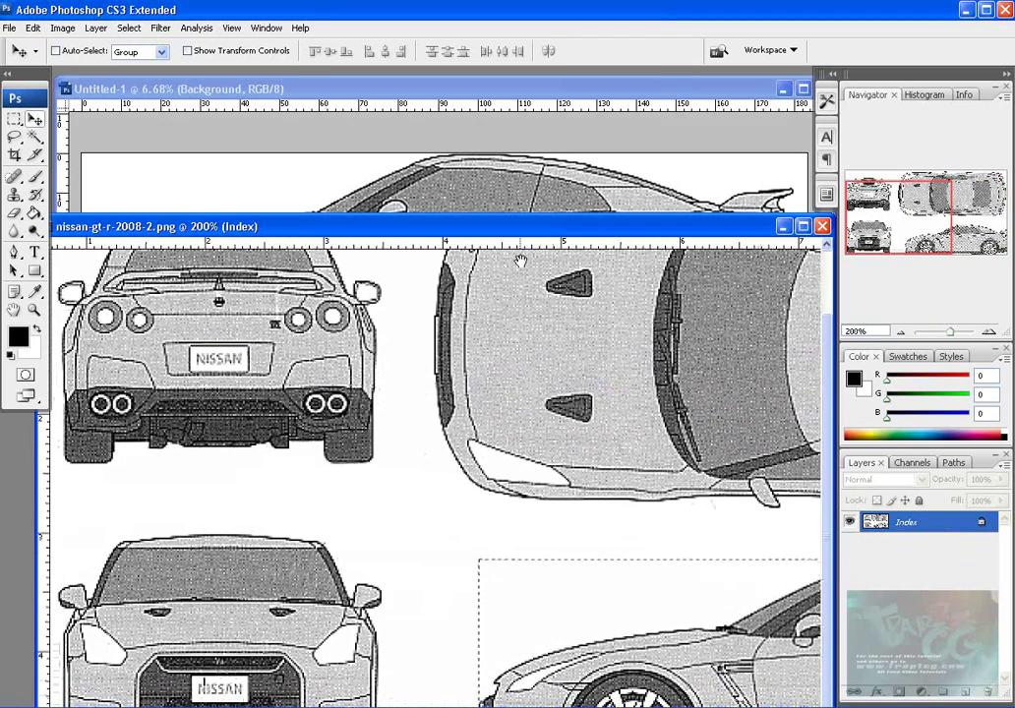
drag(425, 230, 448, 141)
key(m)
drag(417, 426, 81, 683)
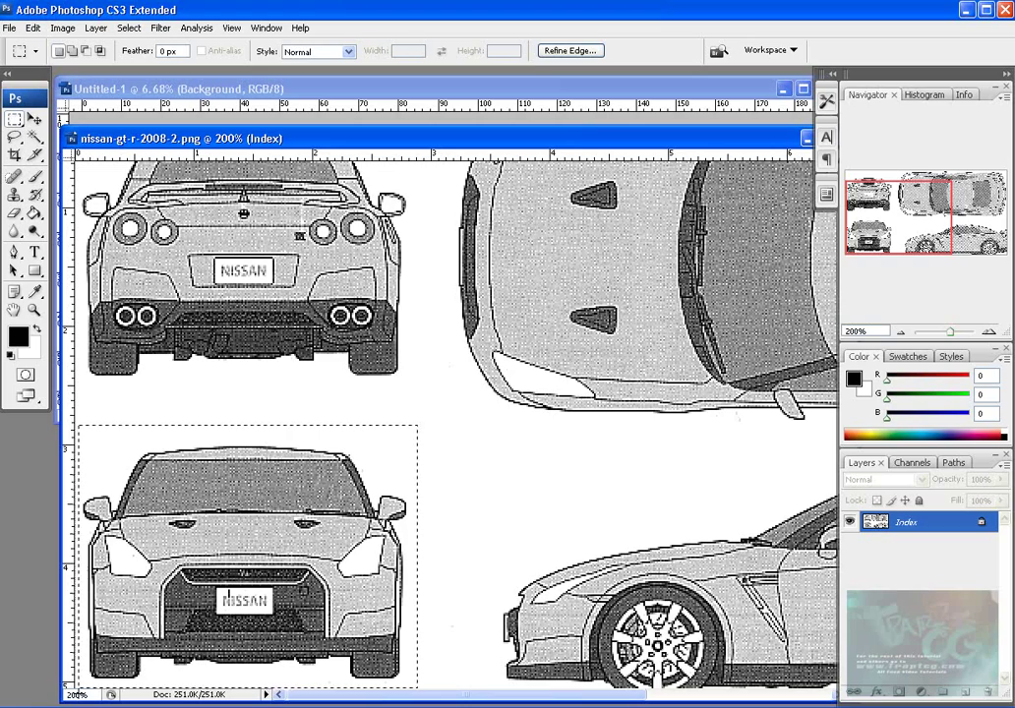
Copy the selected front view into the side view document and place its layer above the side view layer
click(34, 119)
drag(251, 139, 290, 344)
drag(291, 687, 310, 181)
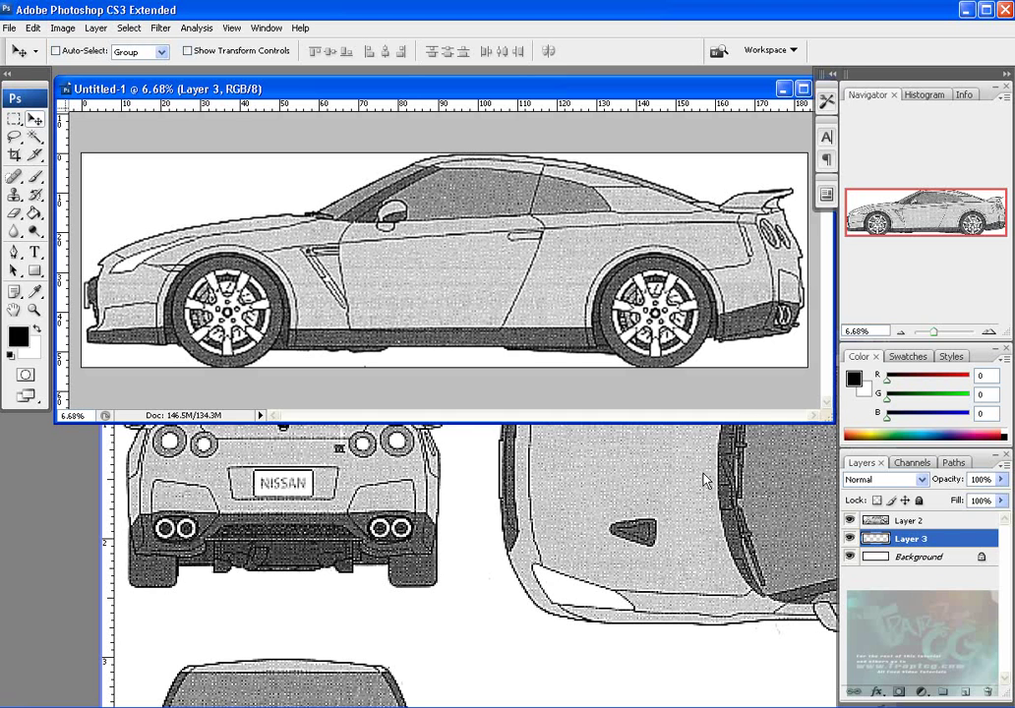
key(Delete)
click(307, 486)
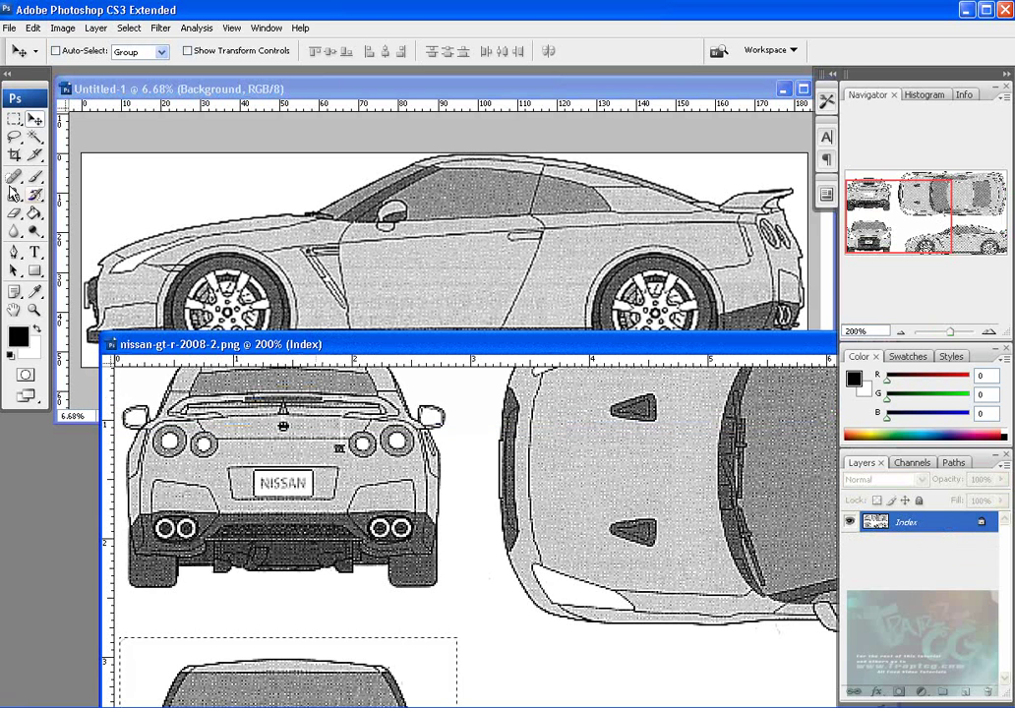
drag(413, 346, 386, 280)
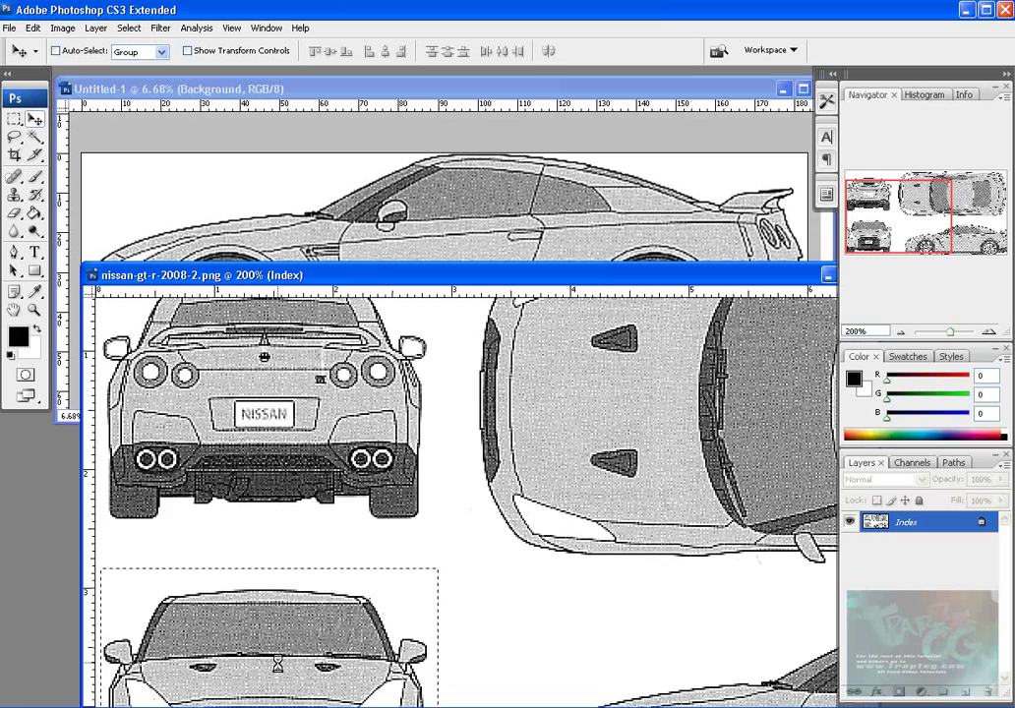
drag(316, 529, 498, 205)
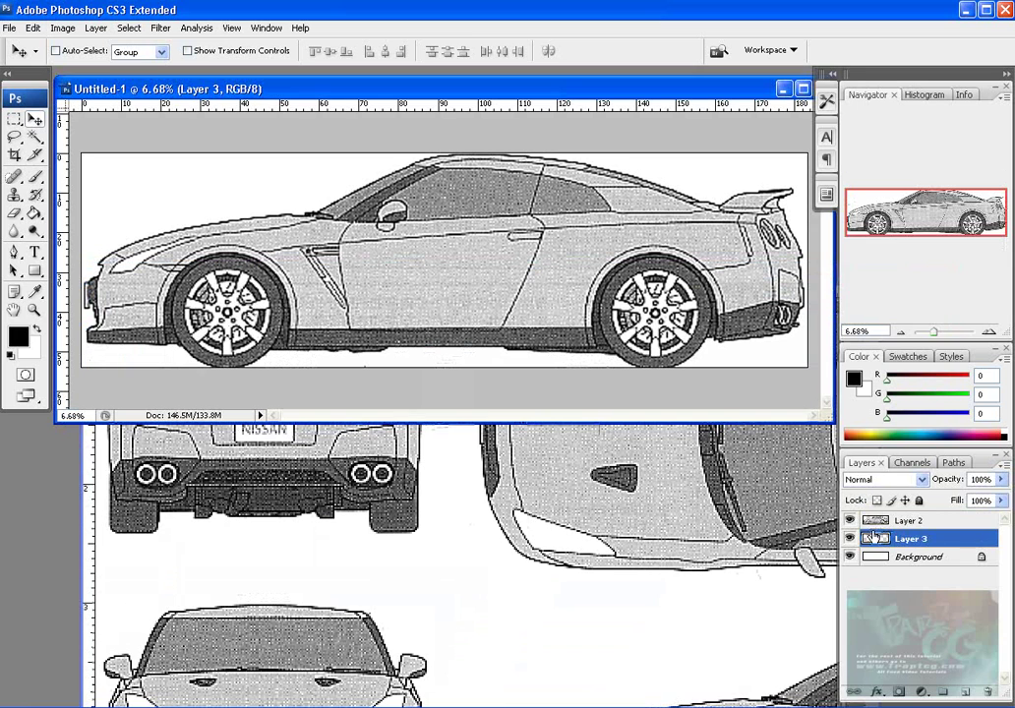
drag(897, 531, 898, 515)
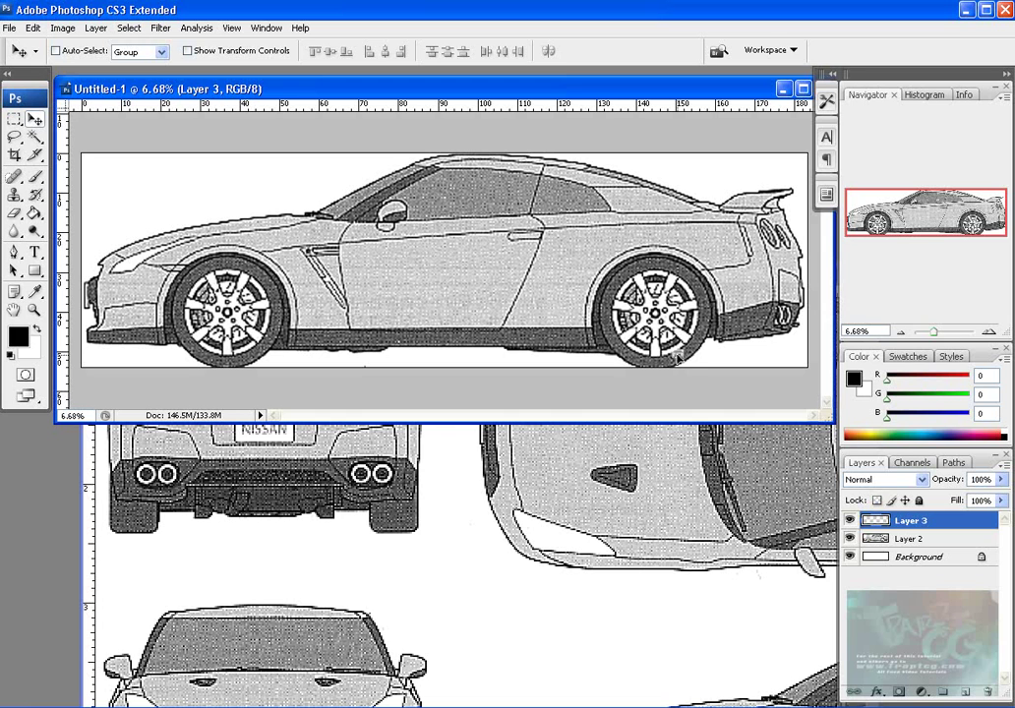
Enlarge the front view proportionally to about 2701% with Free Transform and position it over the middle of the side view
key(ctrl+t)
shift+drag(676, 352, 381, 116)
drag(469, 226, 472, 243)
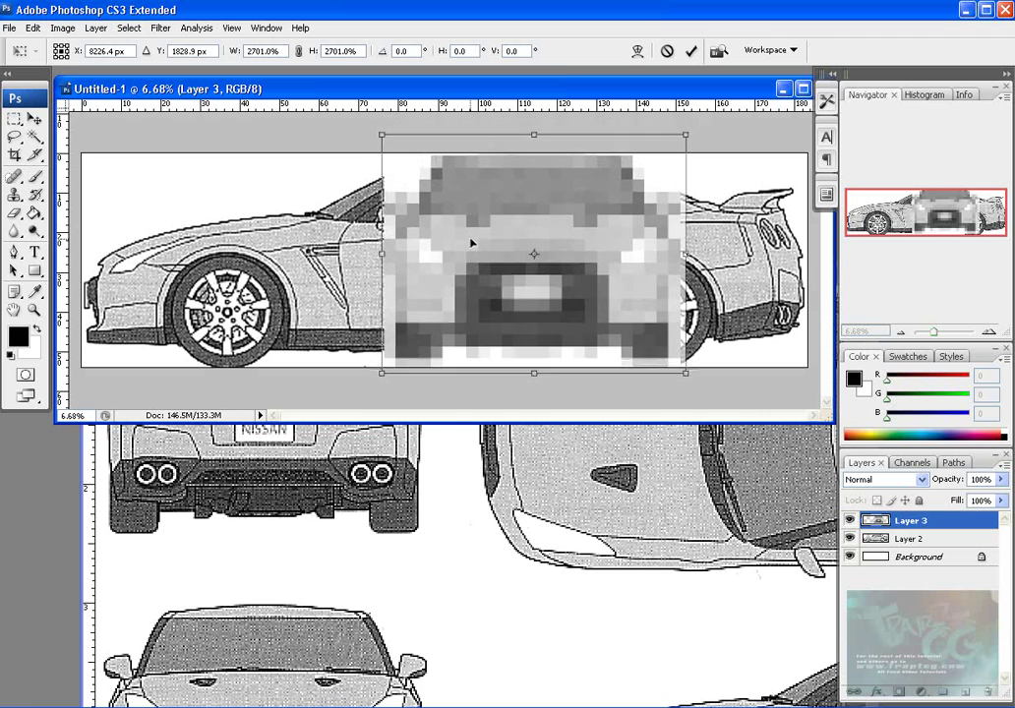
key(Return)
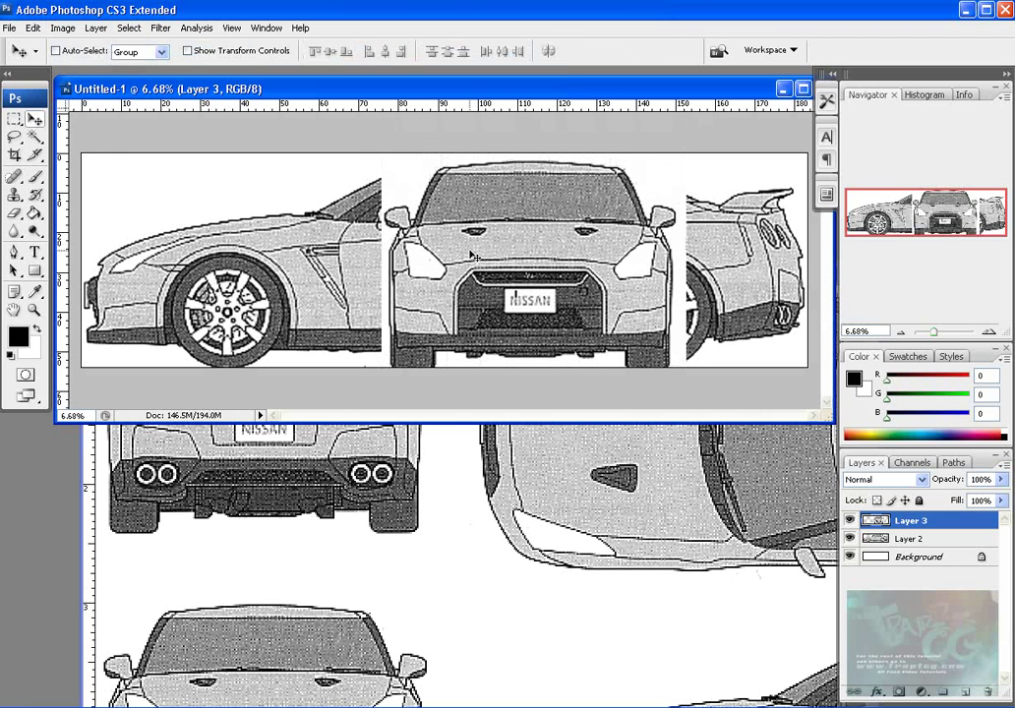
Clear the white areas around and beneath the front view car with the Magic Wand at tolerance 32, and deselect
click(35, 136)
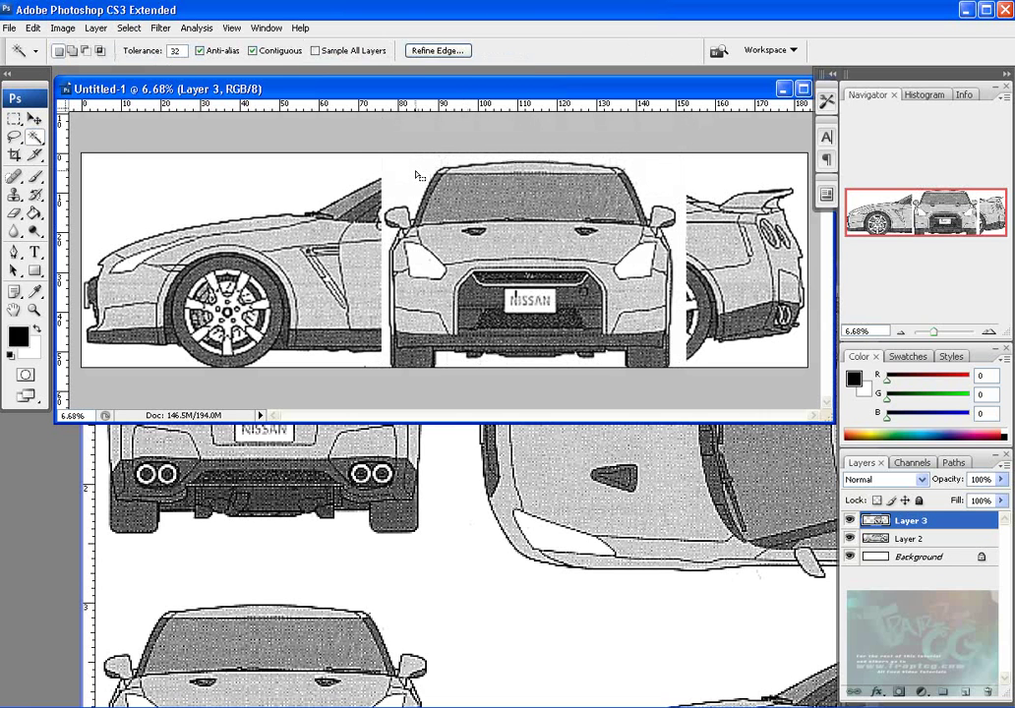
click(453, 359)
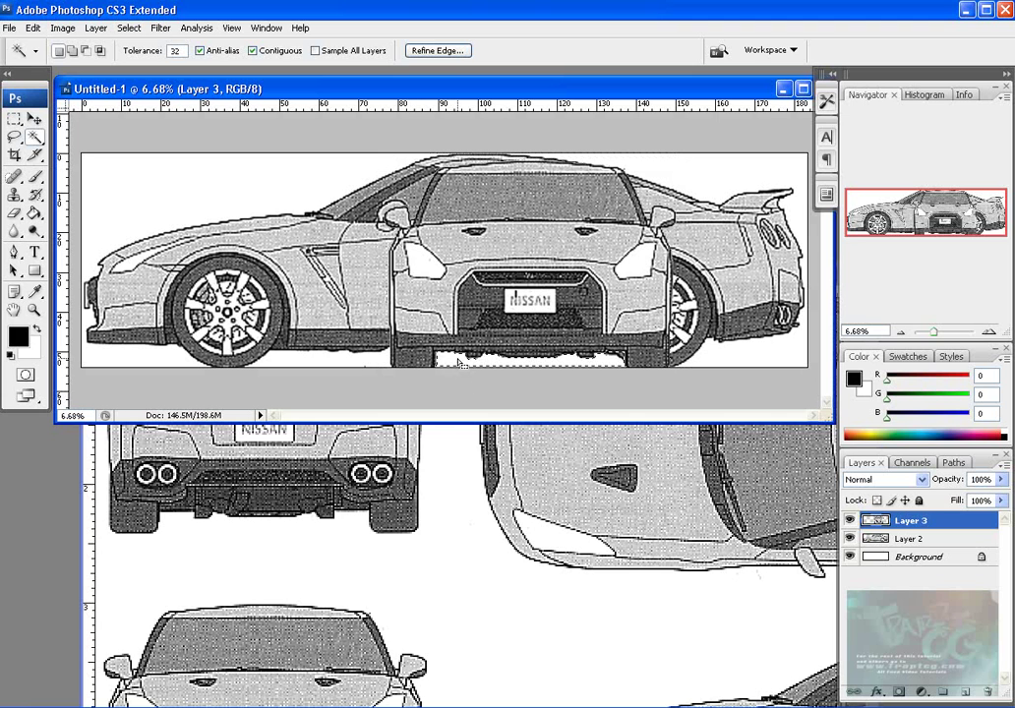
key(ctrl+d)
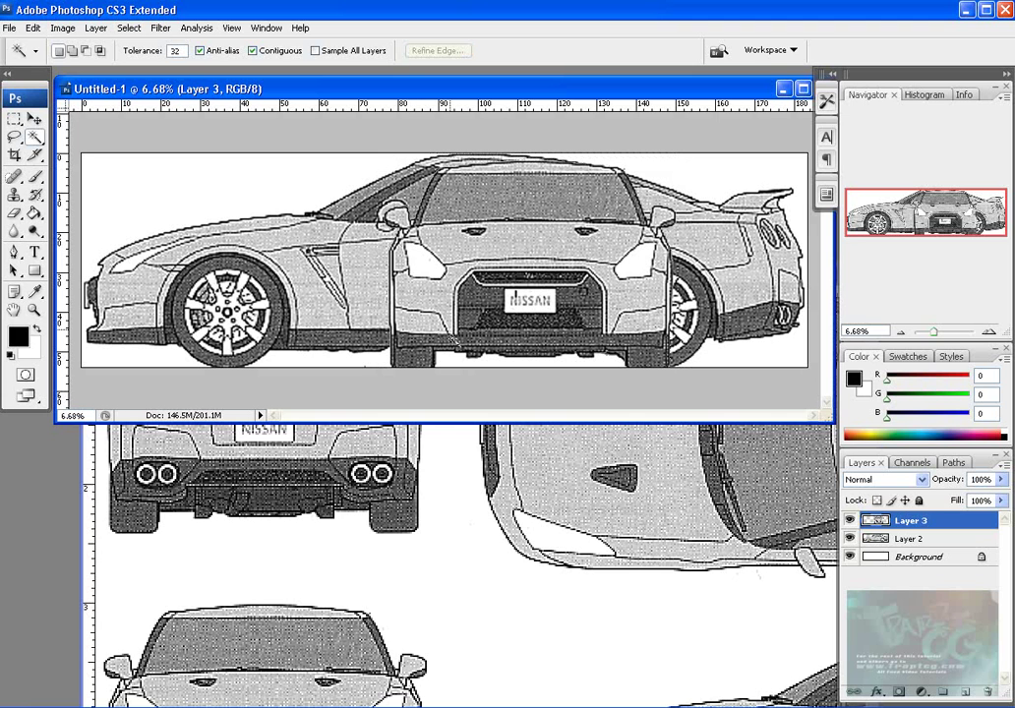
Move the front view so its roof meets the side view's roofline, and enlarge it to 101.3% to match the height
click(34, 118)
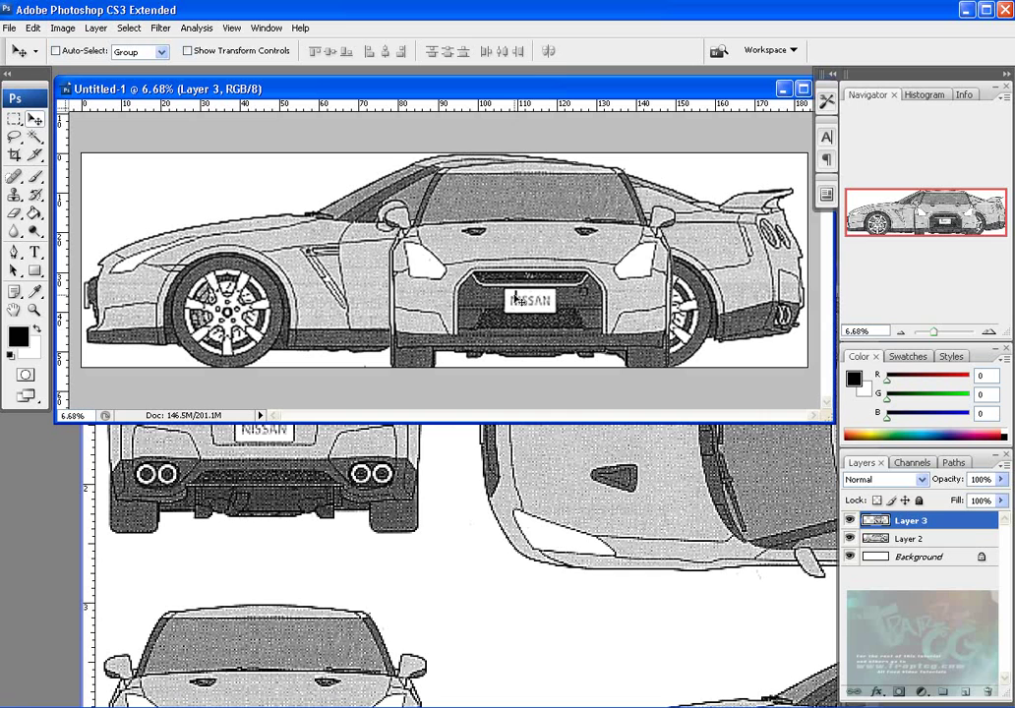
drag(511, 284, 459, 279)
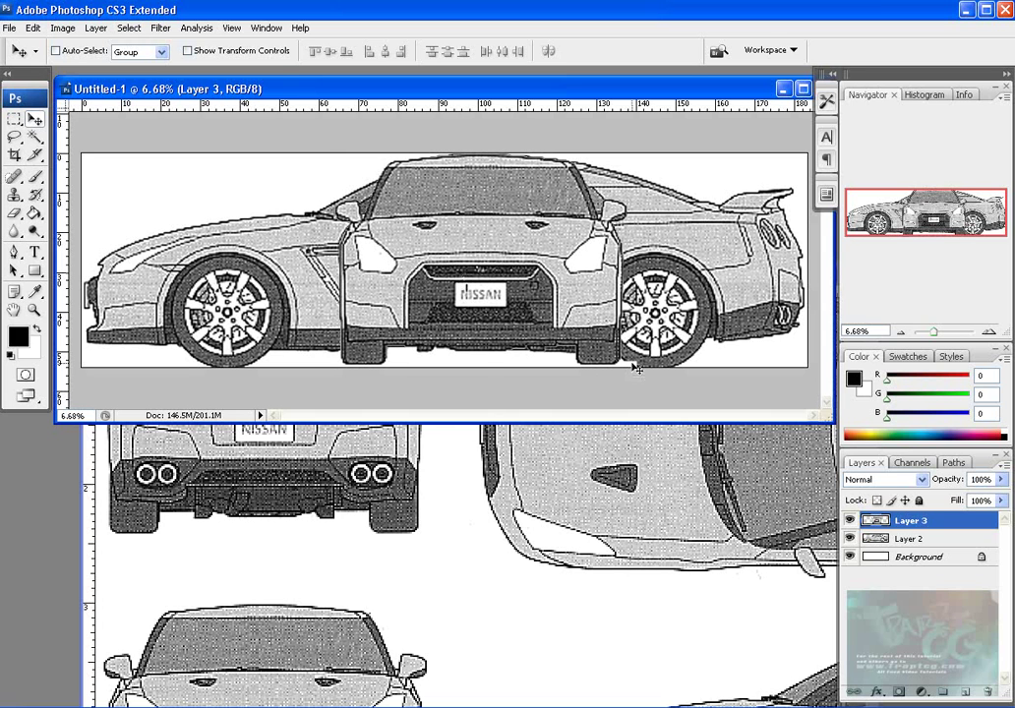
key(ctrl+t)
drag(635, 372, 640, 377)
double_click(554, 305)
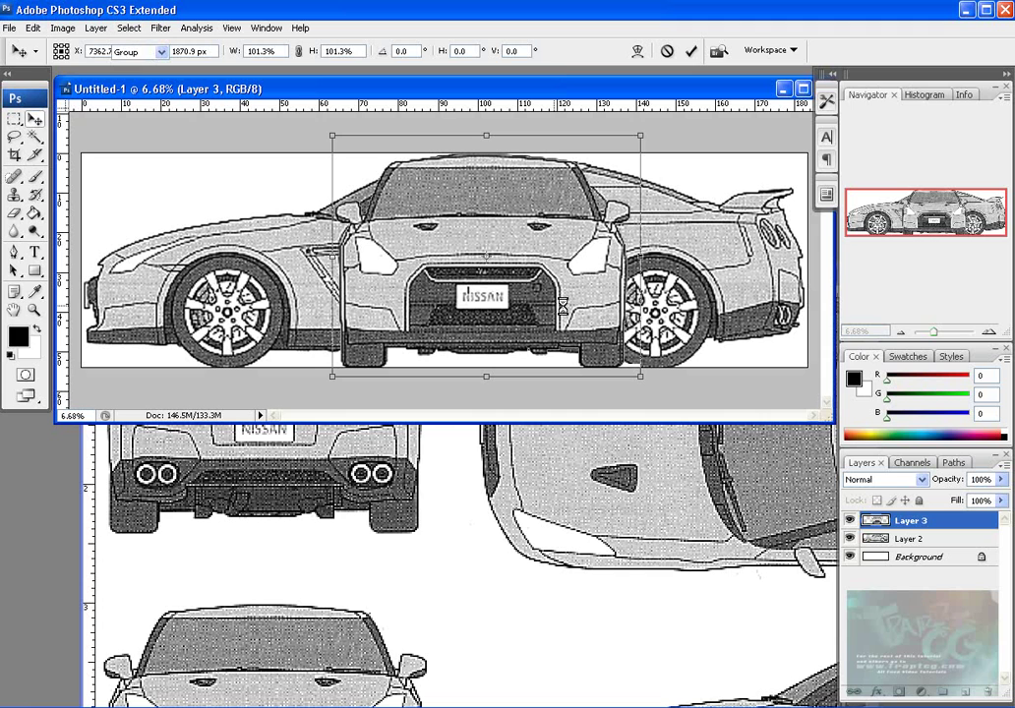
Compare the front view with the side view using layer opacity, keep 100%, and shift the front view slightly
click(1001, 479)
mouse_move(994, 499)
mouse_down()
mouse_move(978, 500)
mouse_move(1003, 499)
mouse_up()
drag(506, 288, 325, 287)
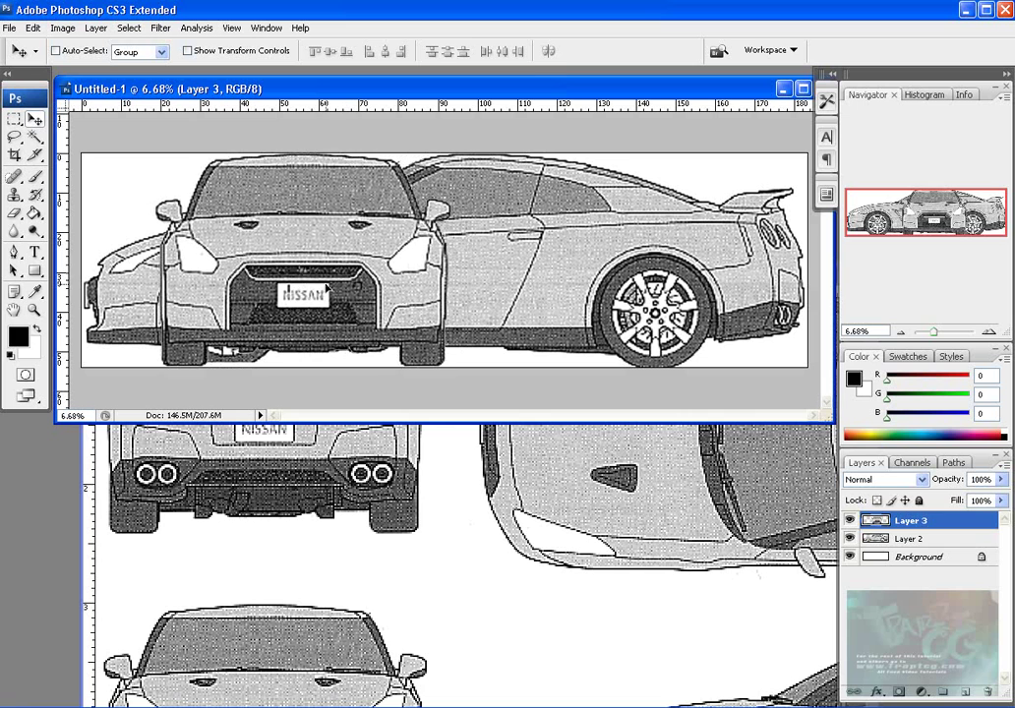
key(ctrl+z)
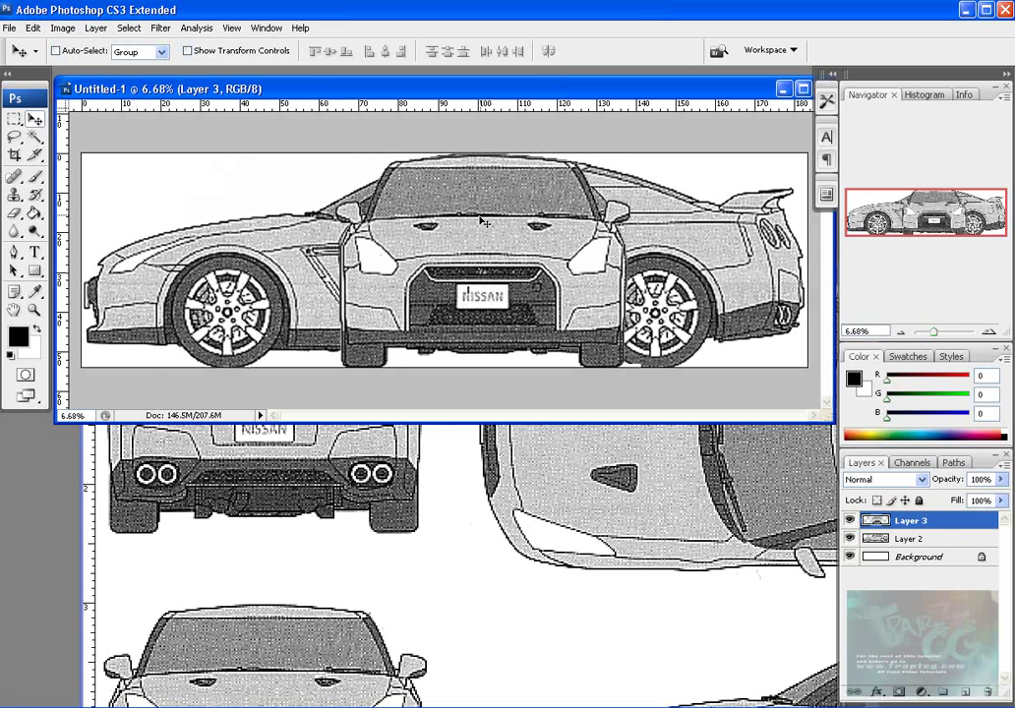
drag(481, 225, 482, 223)
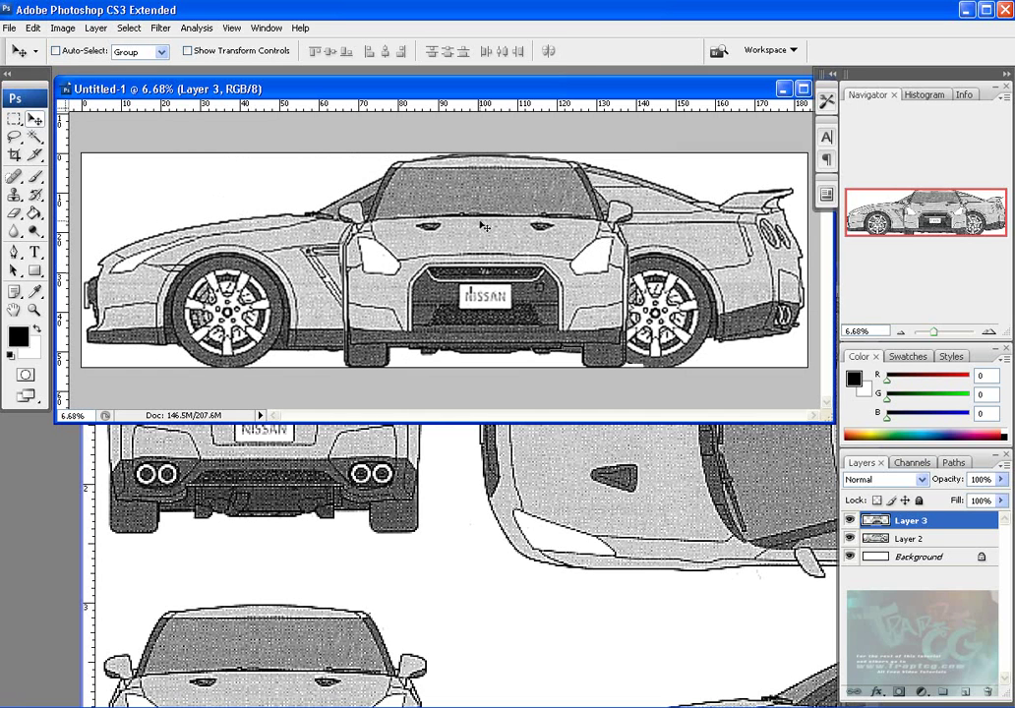
Crop the image at full height to a region slightly wider than the front view car
click(14, 154)
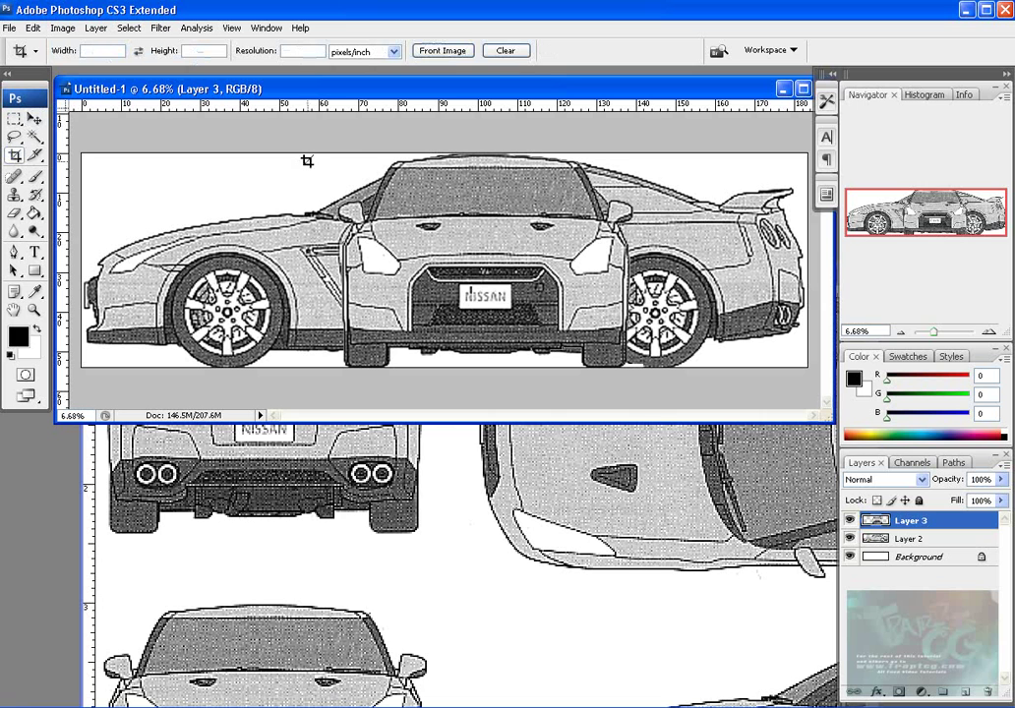
drag(411, 334, 649, 373)
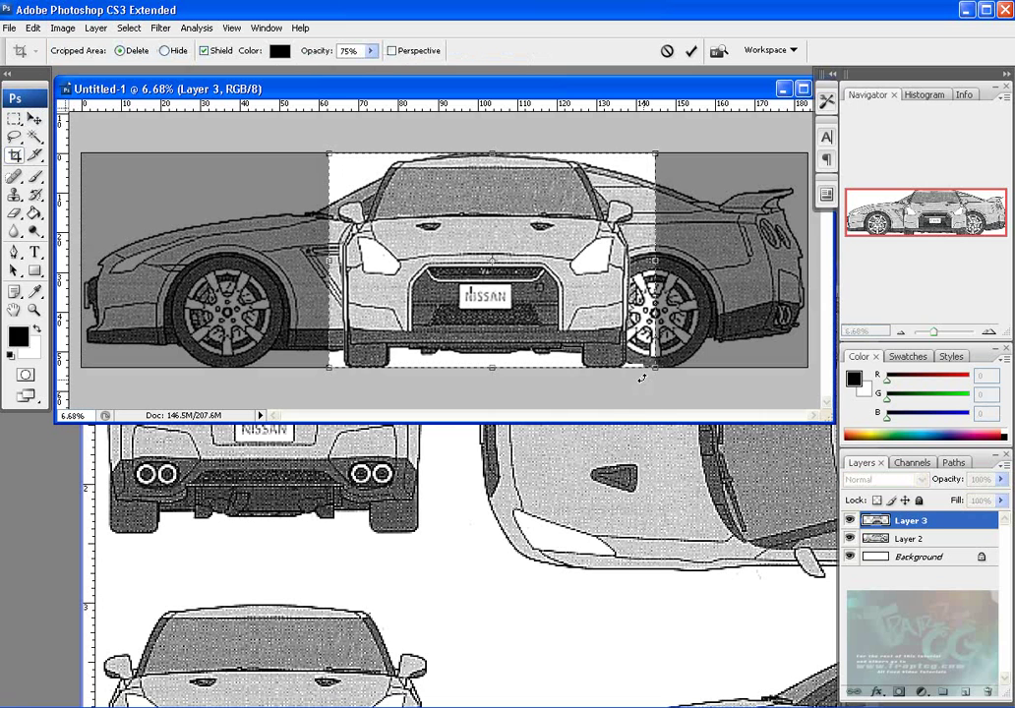
mouse_move(655, 261)
mouse_down()
mouse_move(634, 261)
mouse_move(645, 261)
mouse_up()
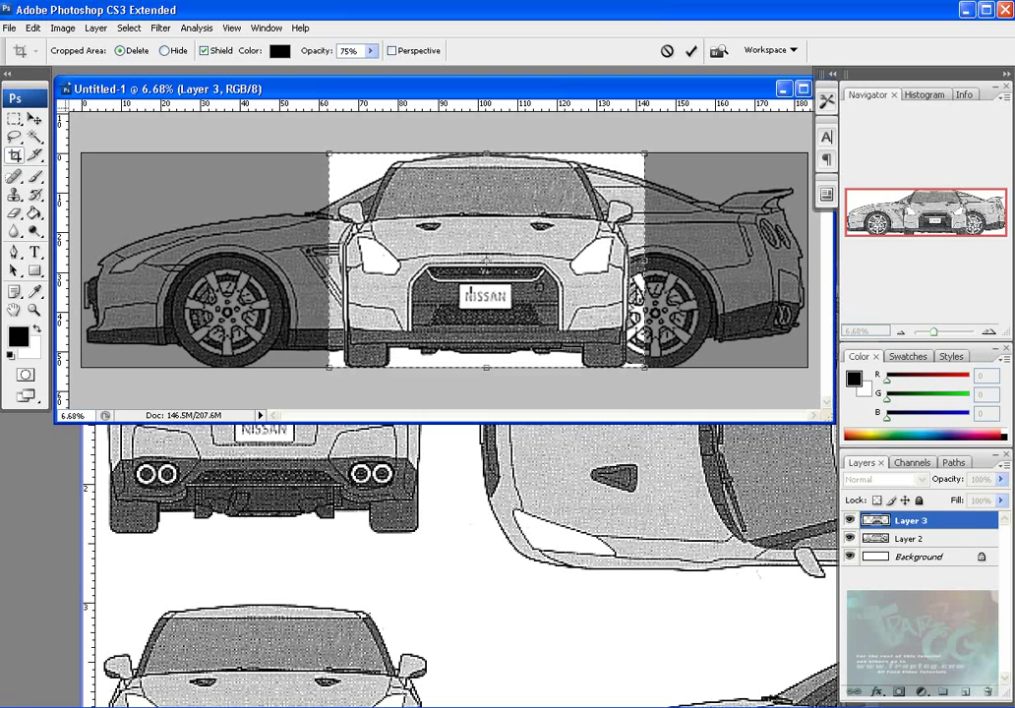
key(Return)
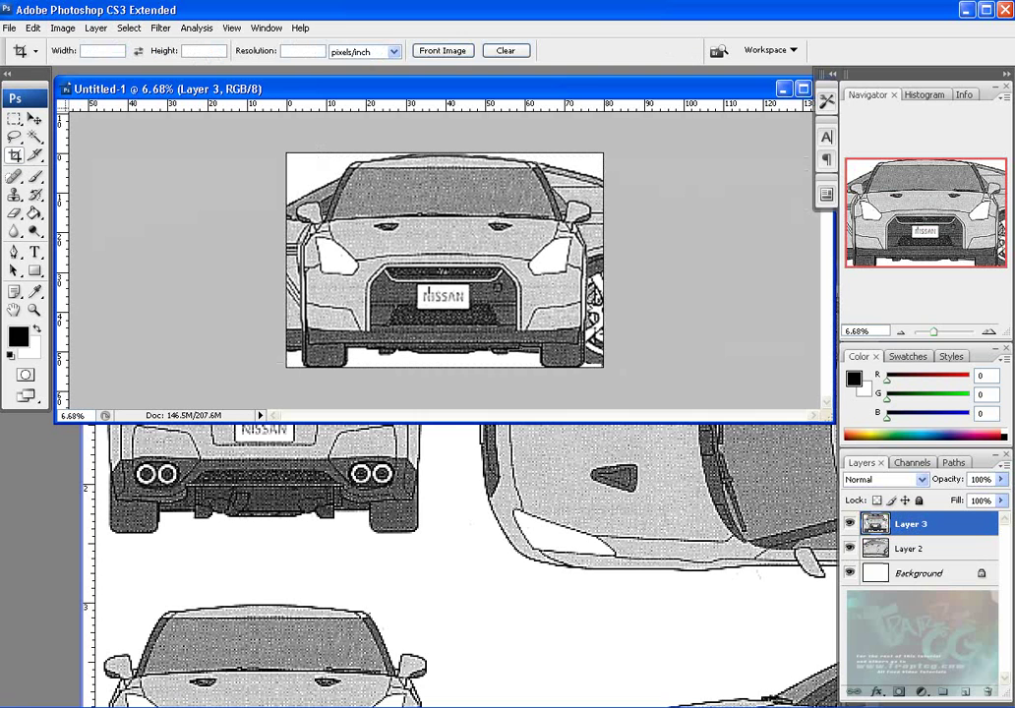
Step the document history back to the Free Transform state before the Canvas Size change, and enlarge the document window
drag(1014, 147, 723, 185)
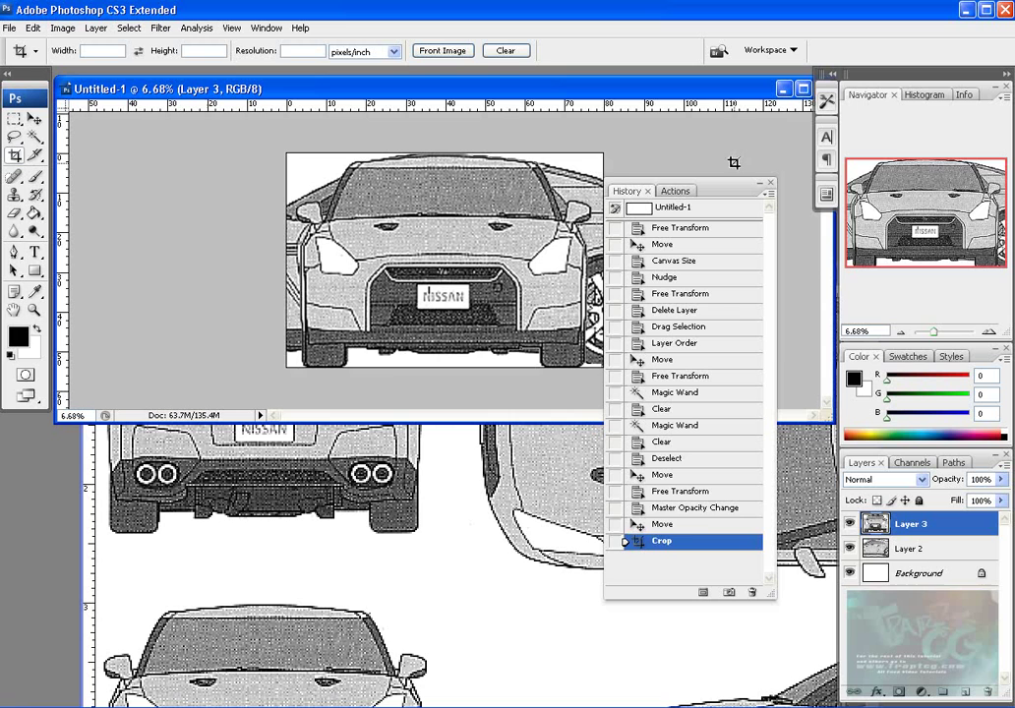
click(688, 523)
click(676, 491)
click(668, 474)
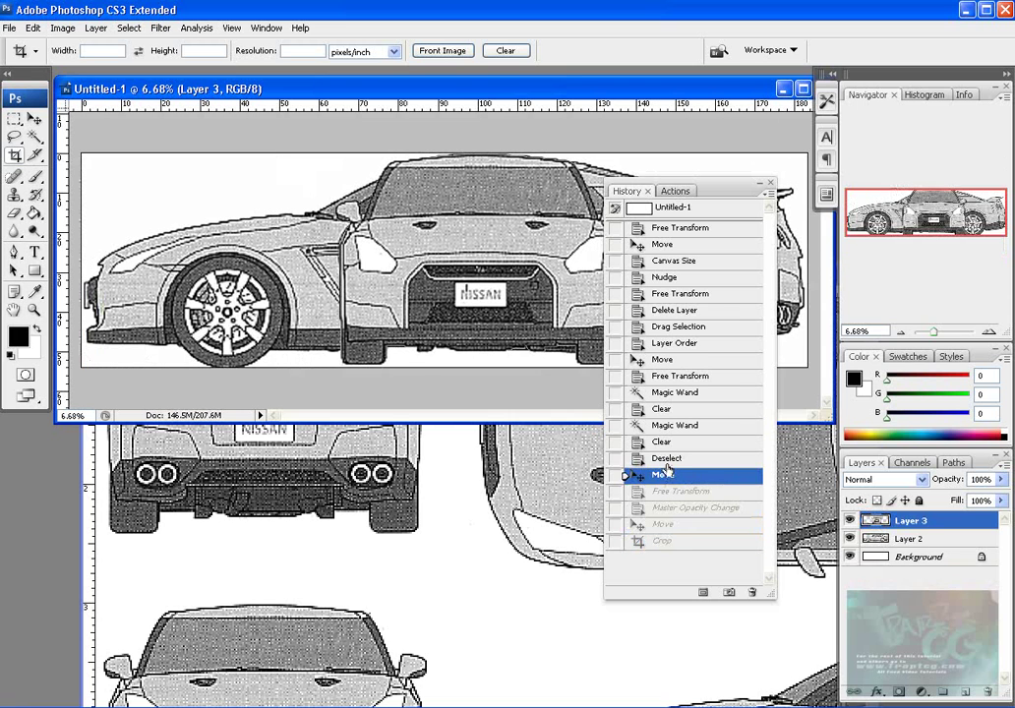
click(666, 458)
click(662, 443)
click(665, 426)
click(664, 409)
click(666, 393)
click(667, 377)
click(669, 343)
click(668, 326)
click(669, 310)
click(669, 261)
click(668, 228)
drag(748, 191, 913, 255)
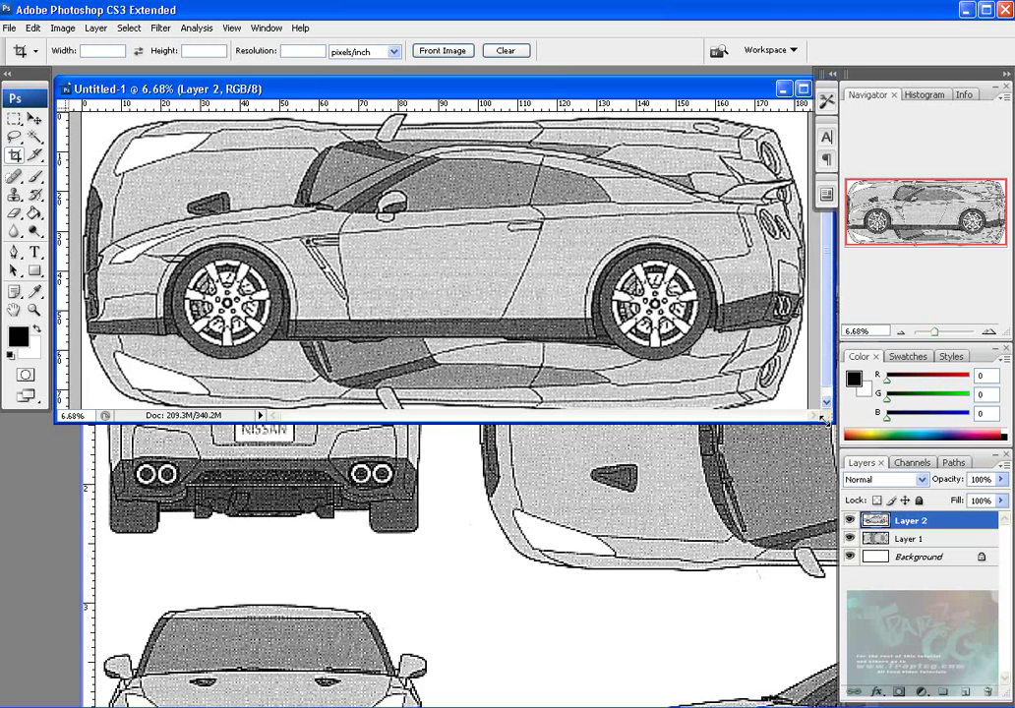
drag(824, 421, 824, 582)
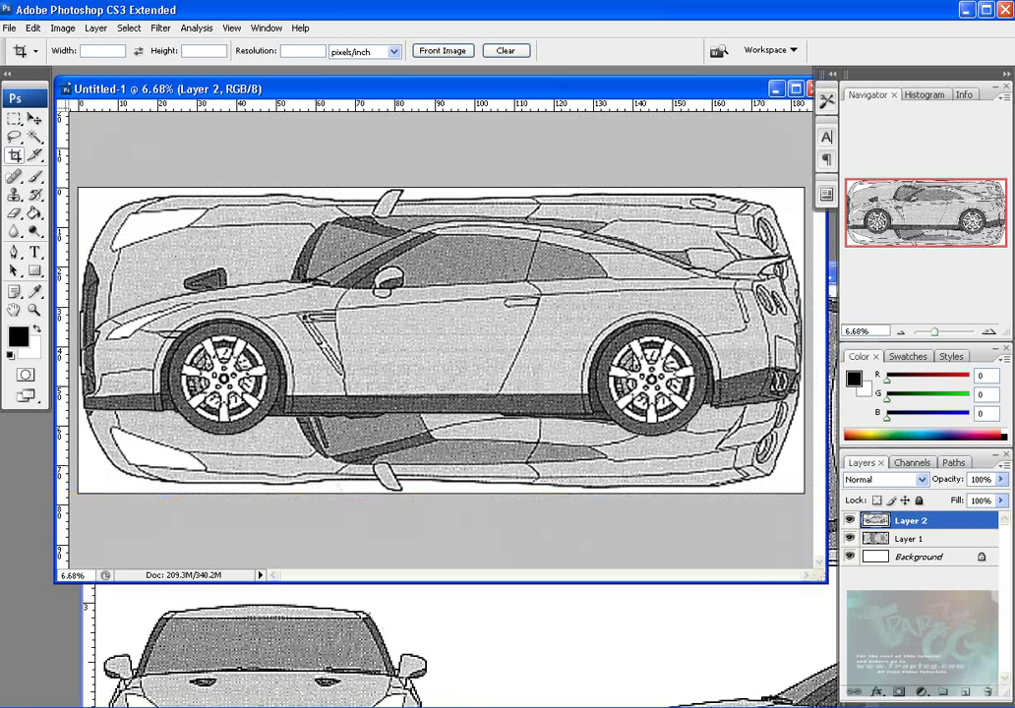
Reselect the front view in the blueprint and copy it into the document with the top and side views
click(425, 649)
click(34, 119)
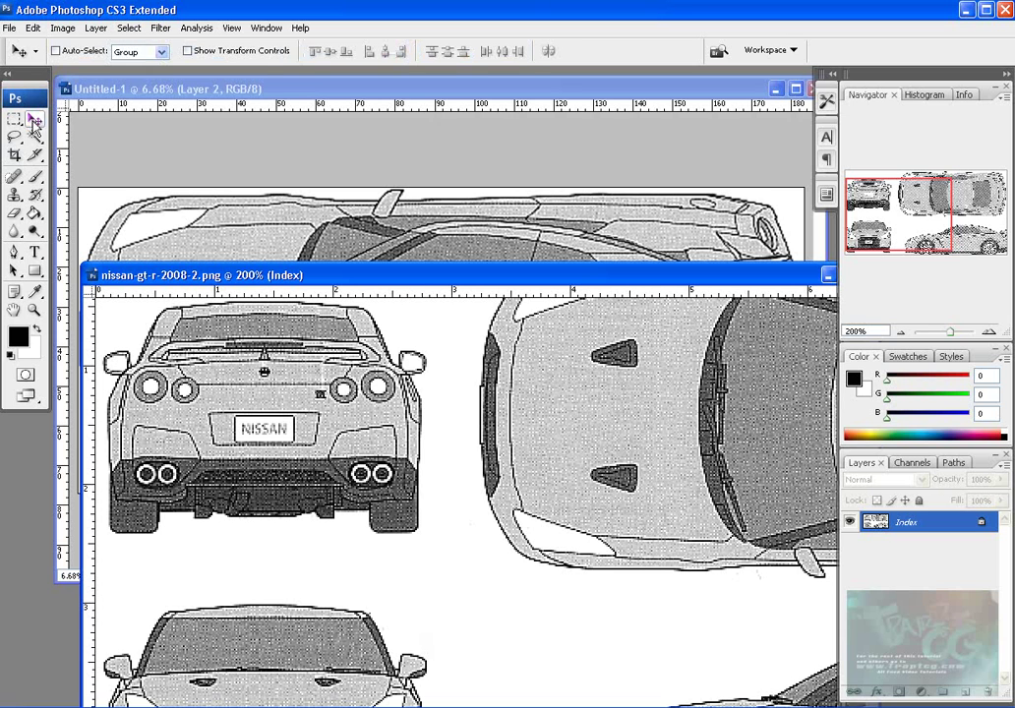
click(128, 27)
click(138, 70)
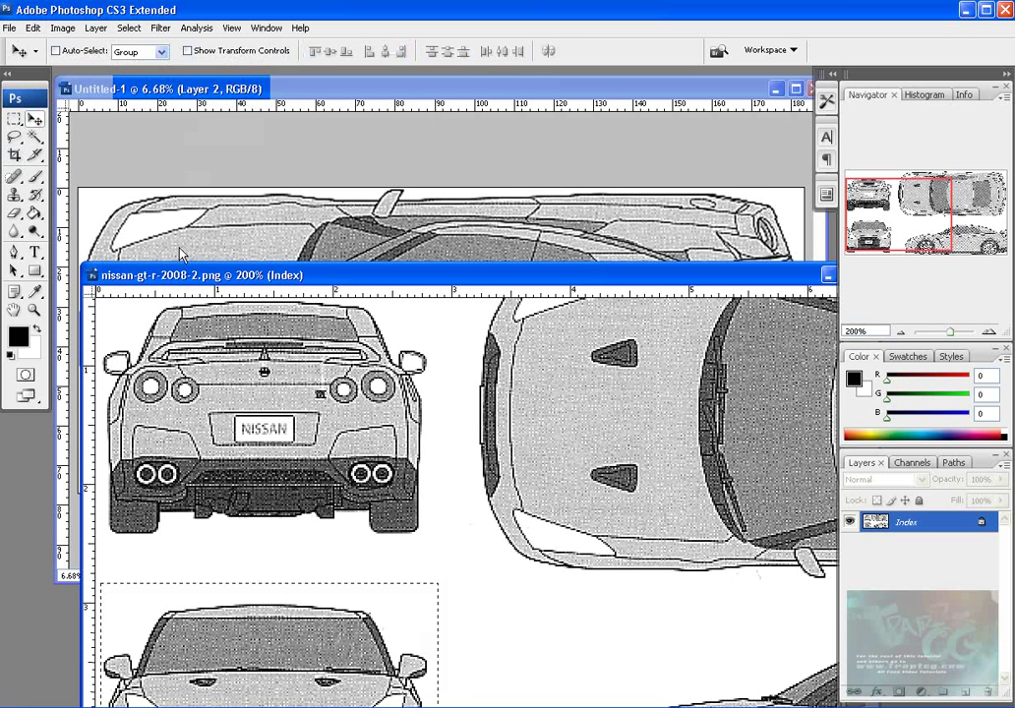
drag(284, 647, 417, 227)
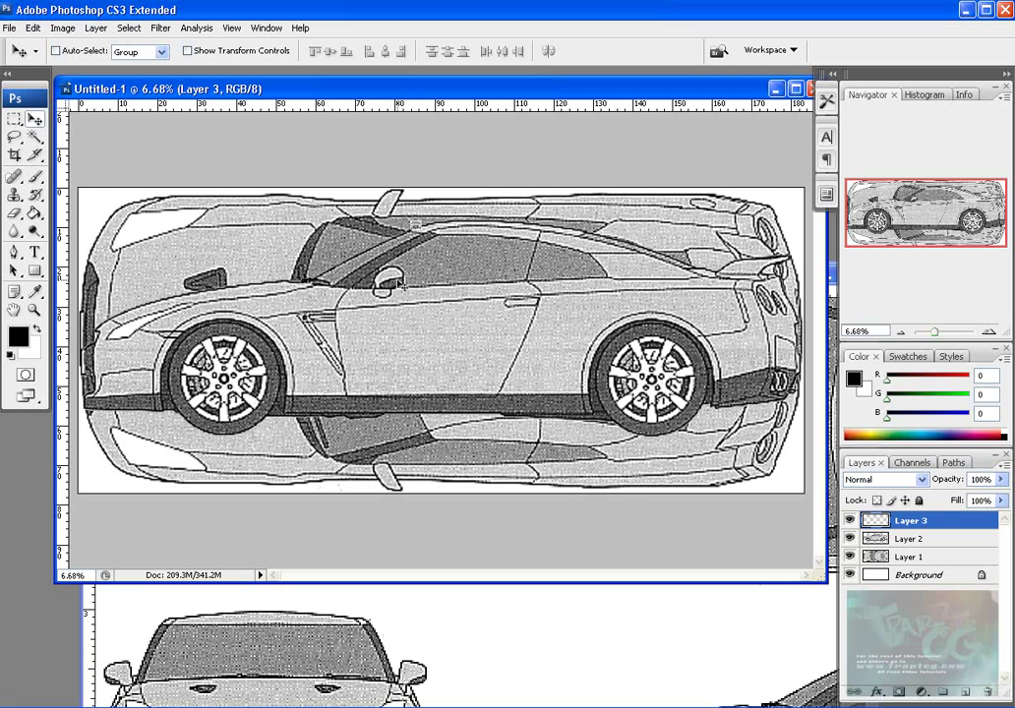
Enlarge the front view proportionally to about 3404% with Free Transform, centring it over the top and side views
key(ctrl+t)
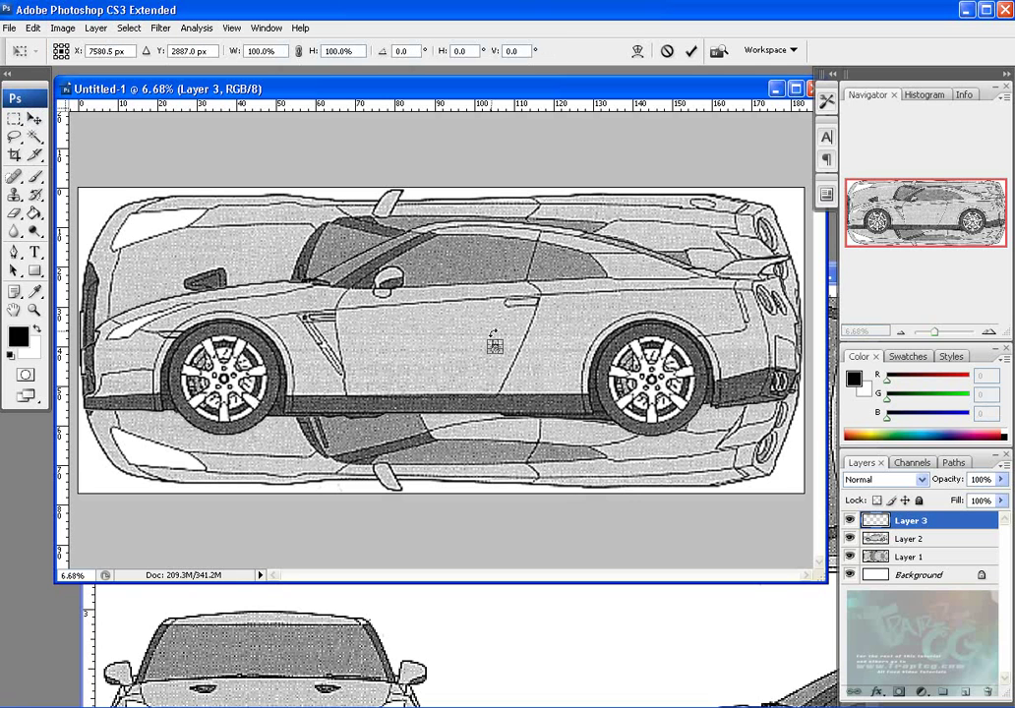
drag(484, 337, 269, 159)
drag(395, 247, 538, 390)
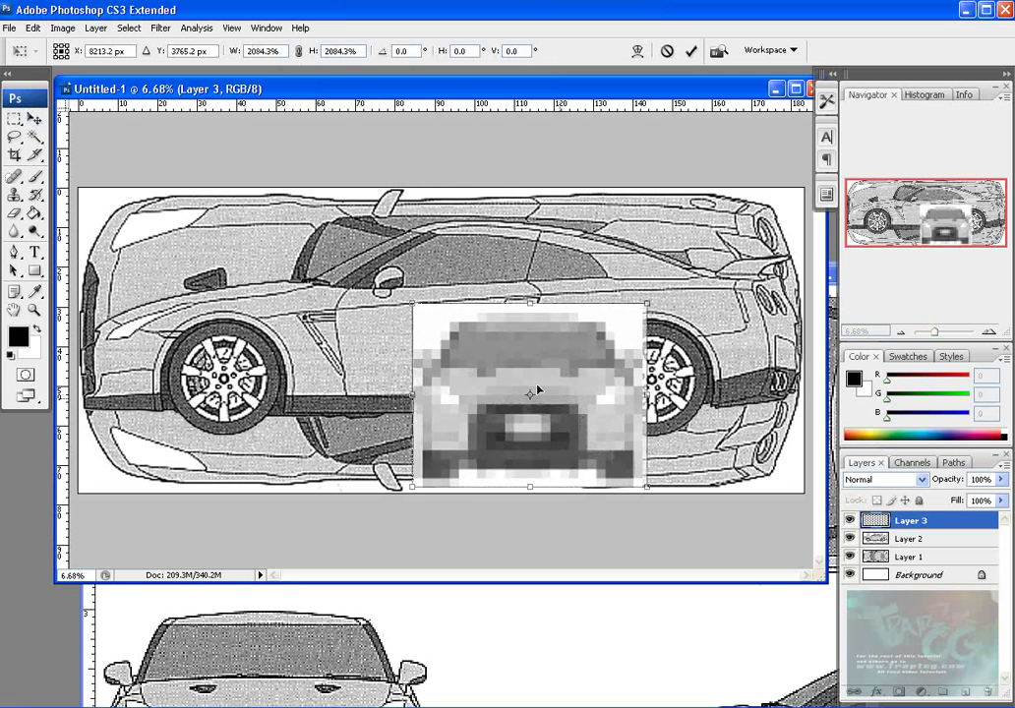
drag(413, 305, 265, 188)
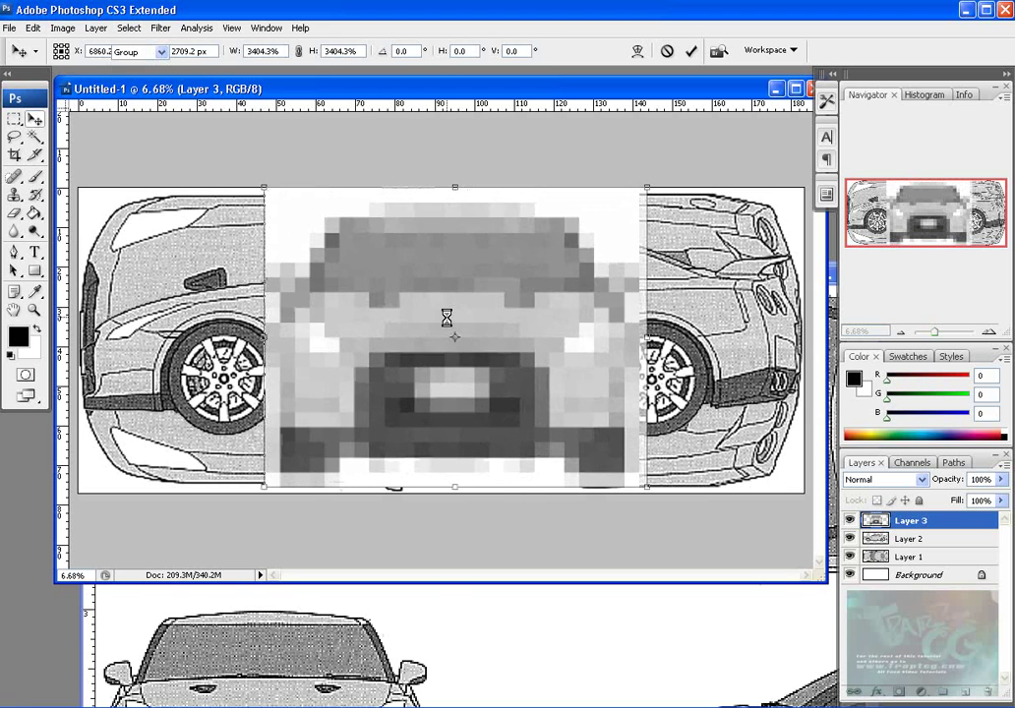
key(Return)
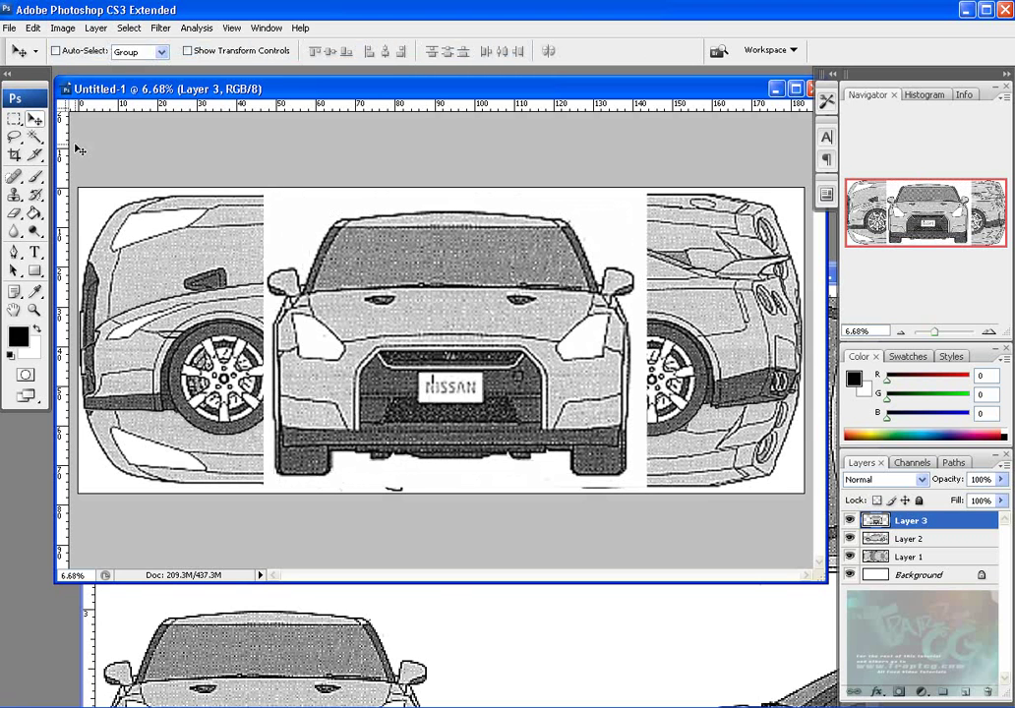
Delete the white background around the front view on Layer 3 with the Magic Wand, and clear the selection
click(35, 137)
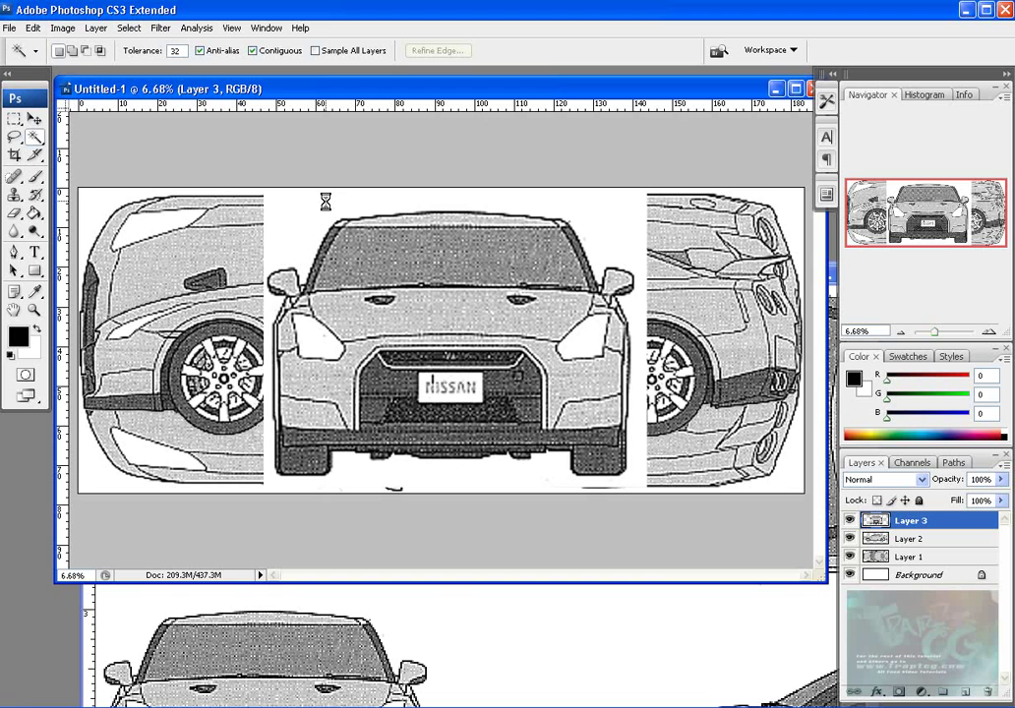
click(325, 202)
key(Delete)
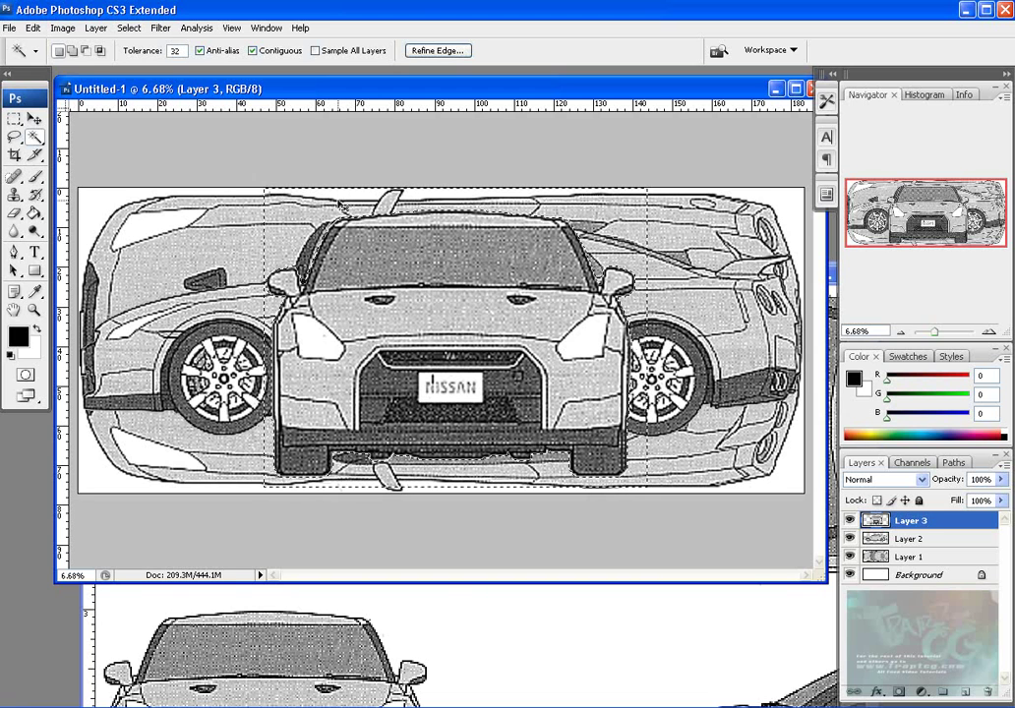
key(ctrl+d)
Rotate the front view -90° with Free Transform and scale it proportionally to 81.9%, matching its width to the top view's width near the rear
click(36, 118)
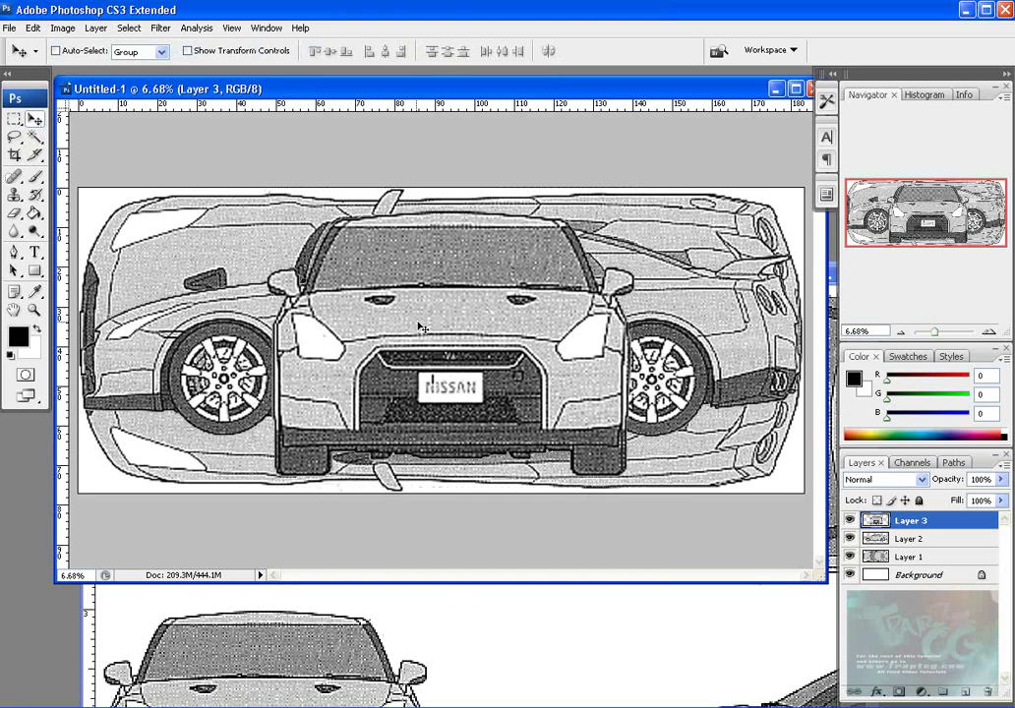
drag(419, 317, 405, 307)
key(ctrl+t)
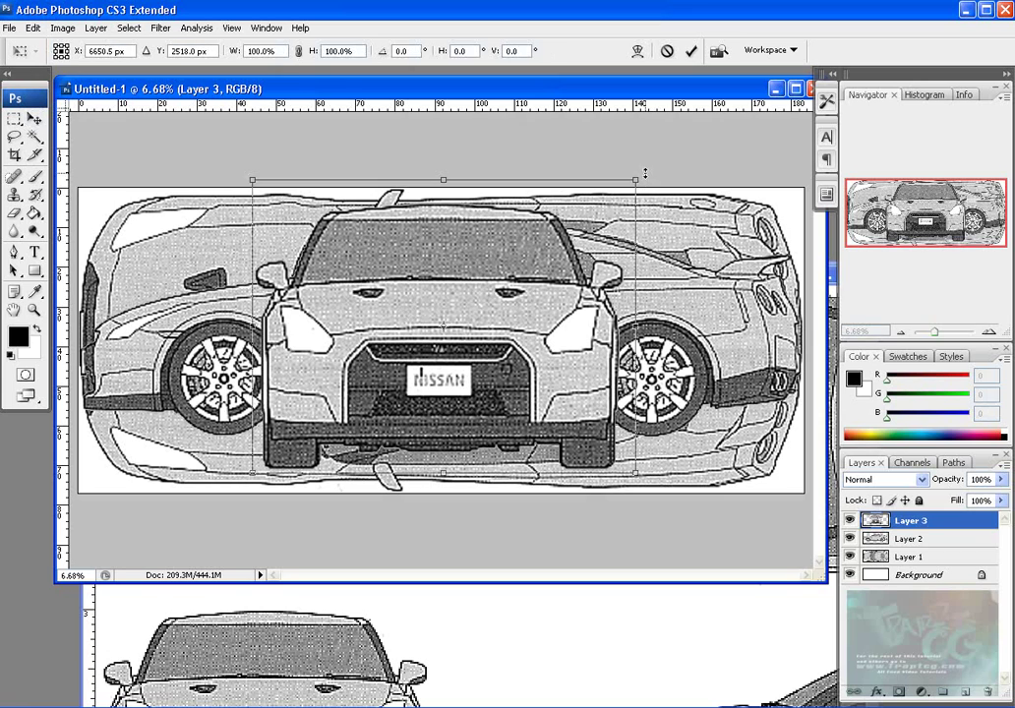
drag(657, 175, 334, 179)
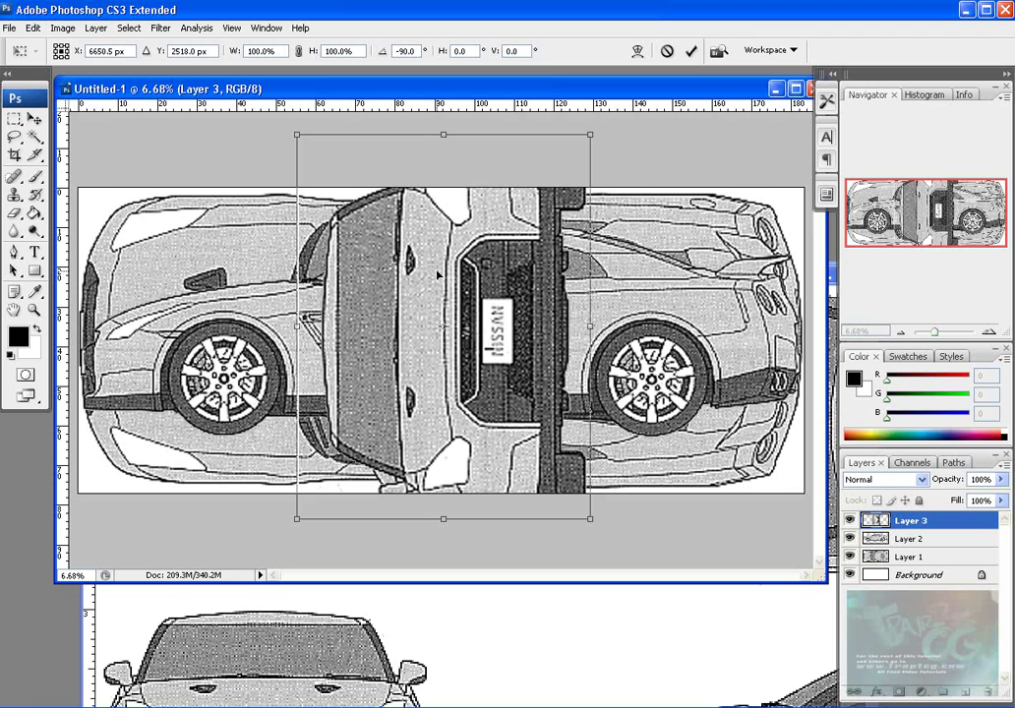
shift+drag(592, 521, 543, 455)
drag(465, 377, 653, 416)
drag(486, 174, 487, 178)
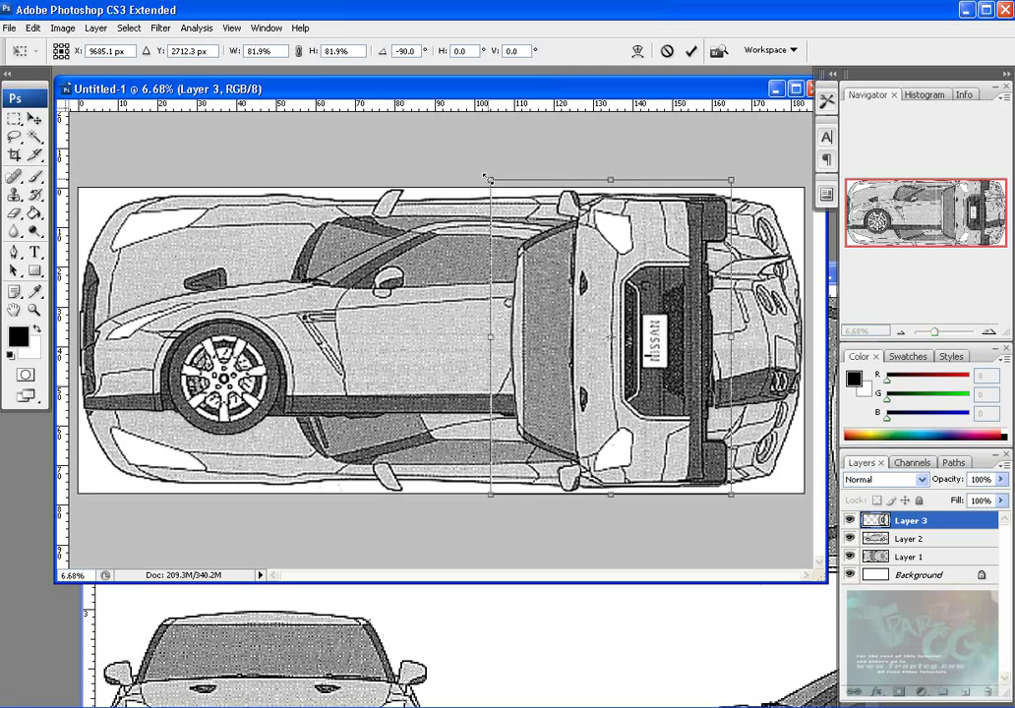
key(Return)
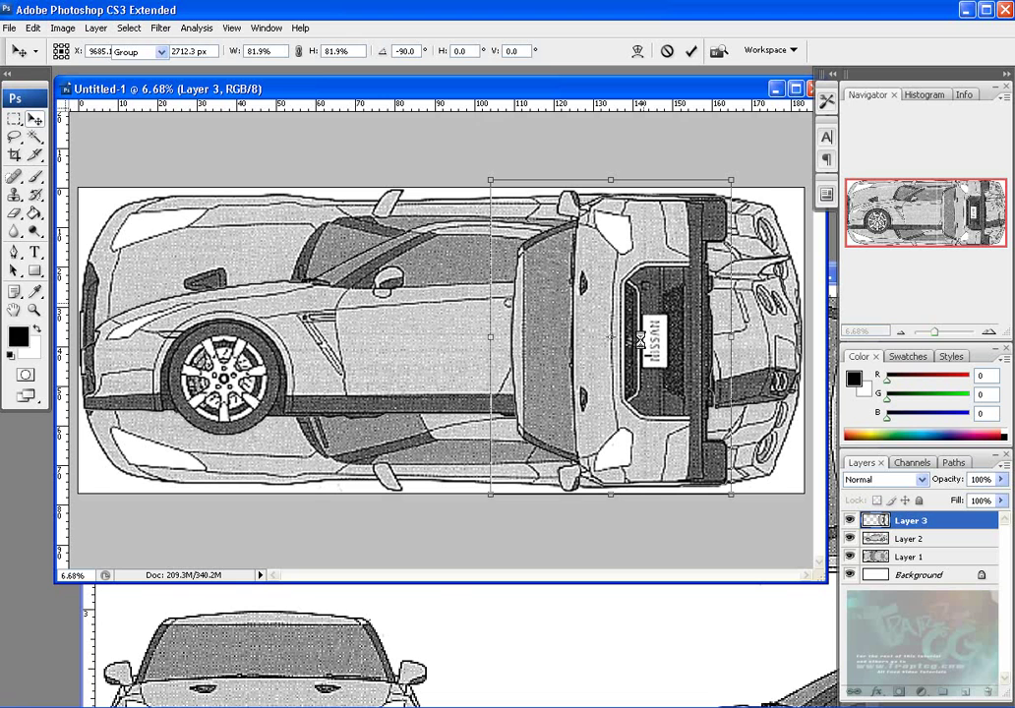
drag(651, 346, 620, 353)
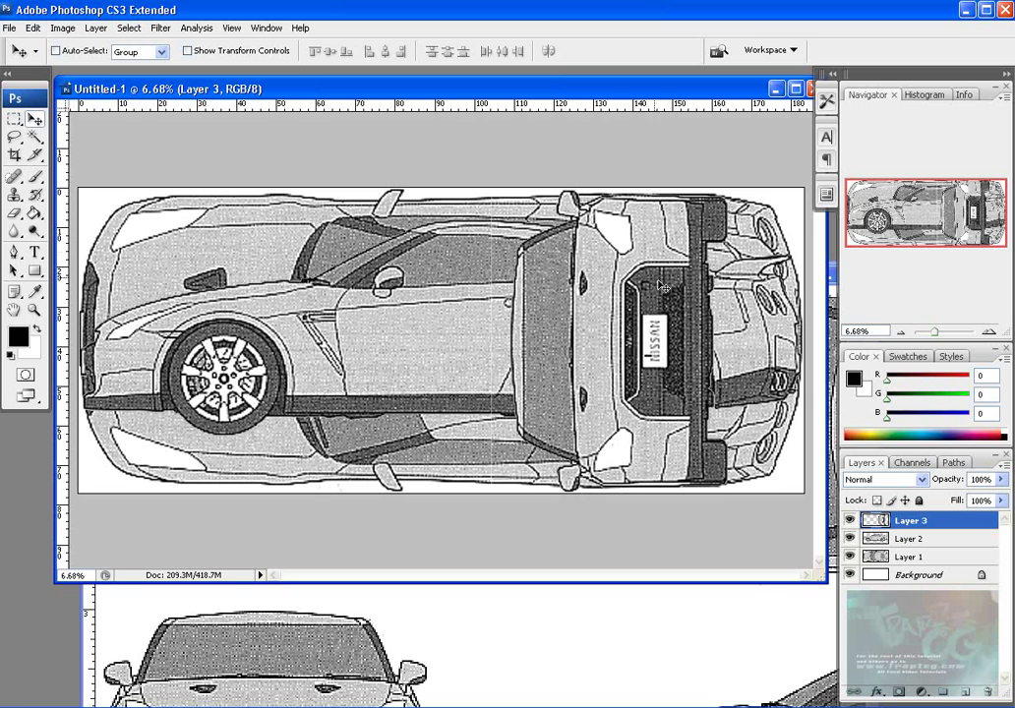
Try cropping the document at full height around the sideways front view and rotating the canvas 90° clockwise to stand the car upright
click(15, 155)
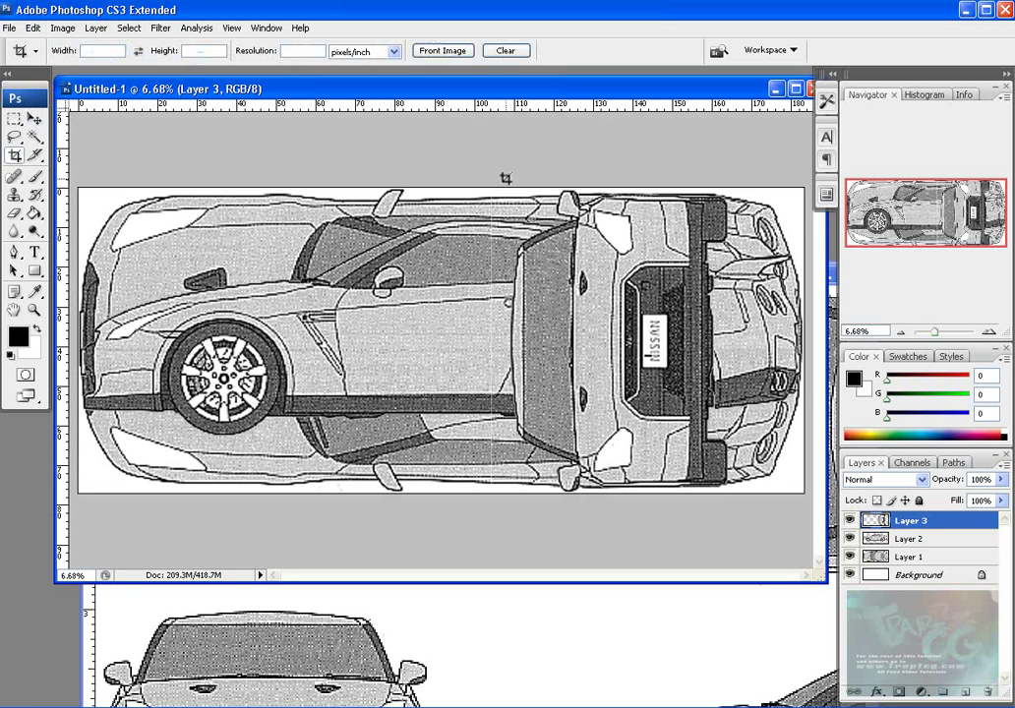
drag(613, 429, 734, 562)
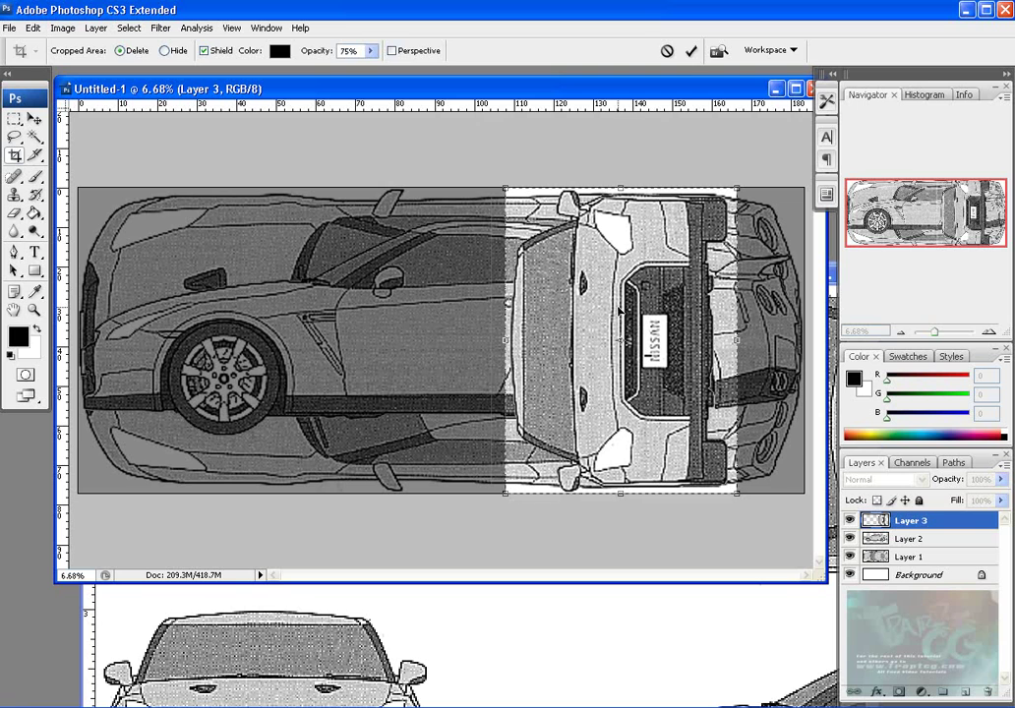
key(Return)
right_click(262, 89)
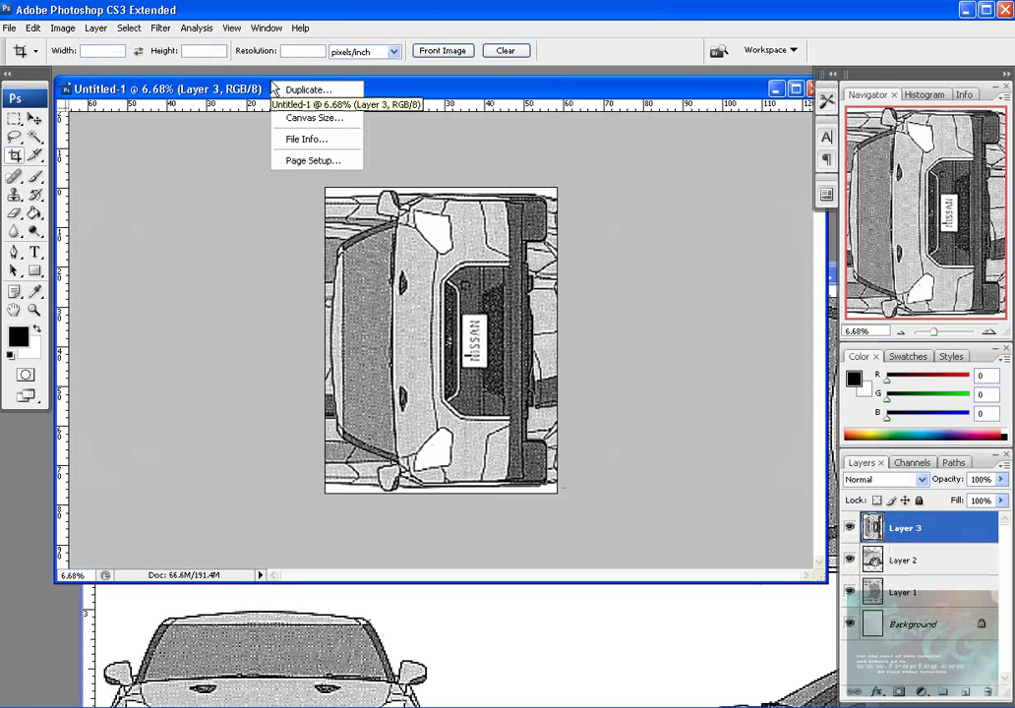
click(62, 27)
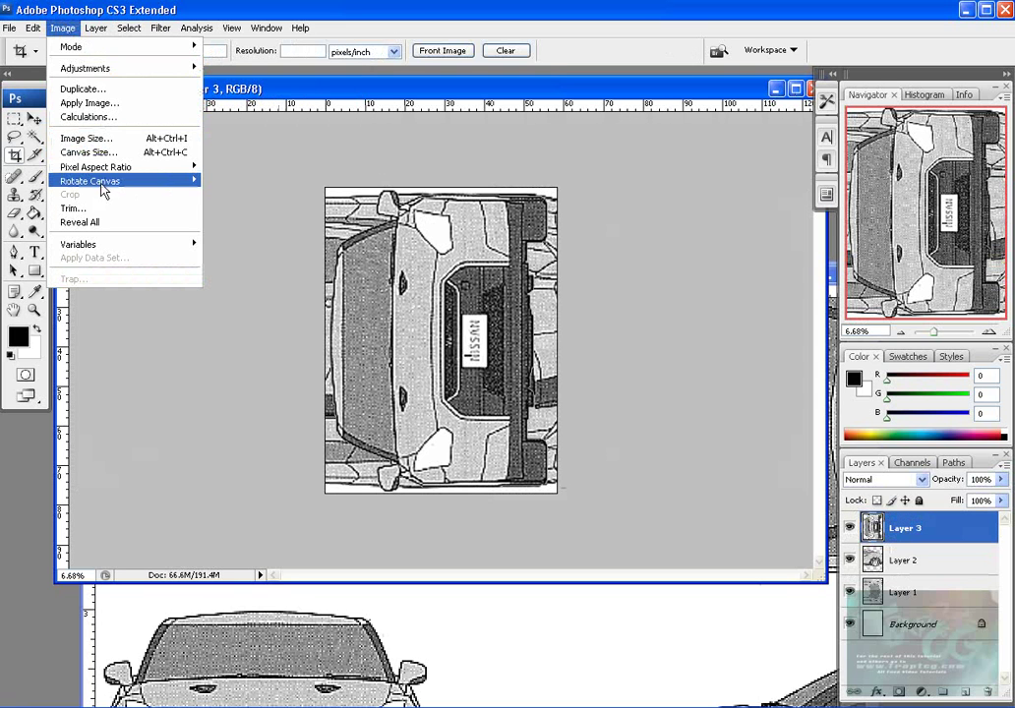
mouse_move(110, 183)
click(242, 193)
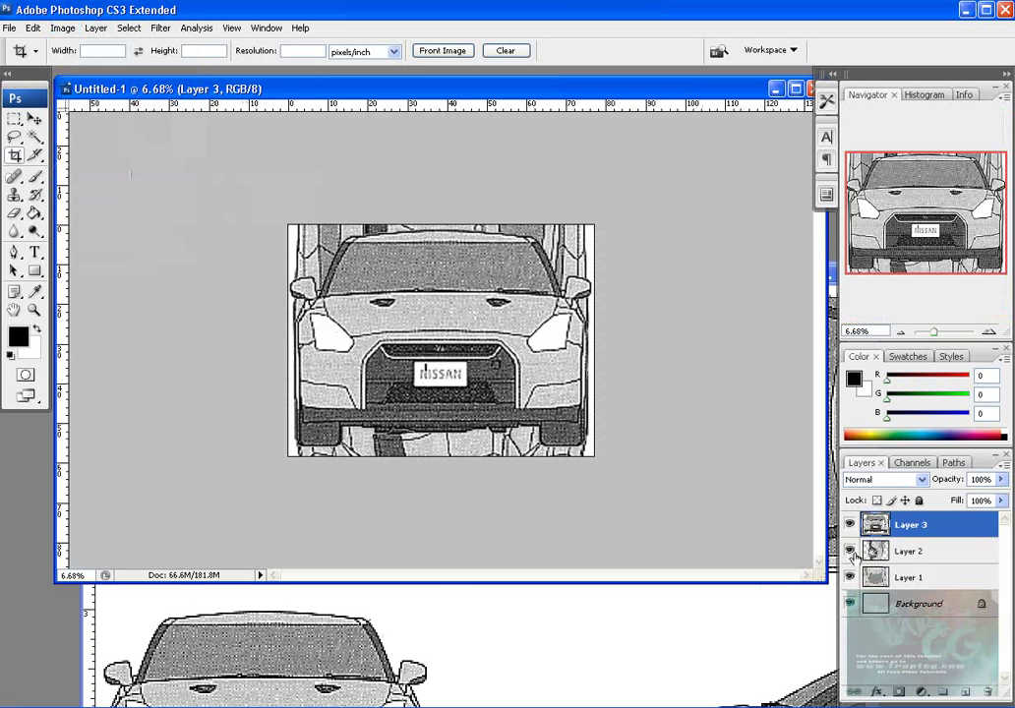
drag(850, 552, 871, 575)
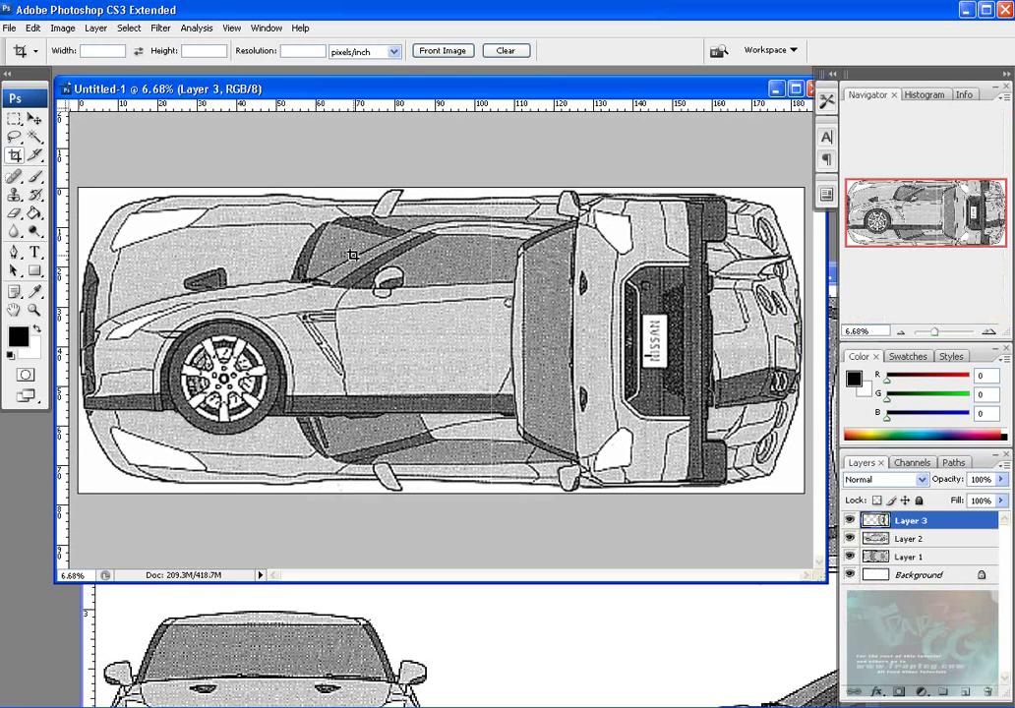
Move the front view towards the middle of the document and rotate it 90° with Free Transform so it stands upright
click(34, 117)
drag(661, 346, 626, 348)
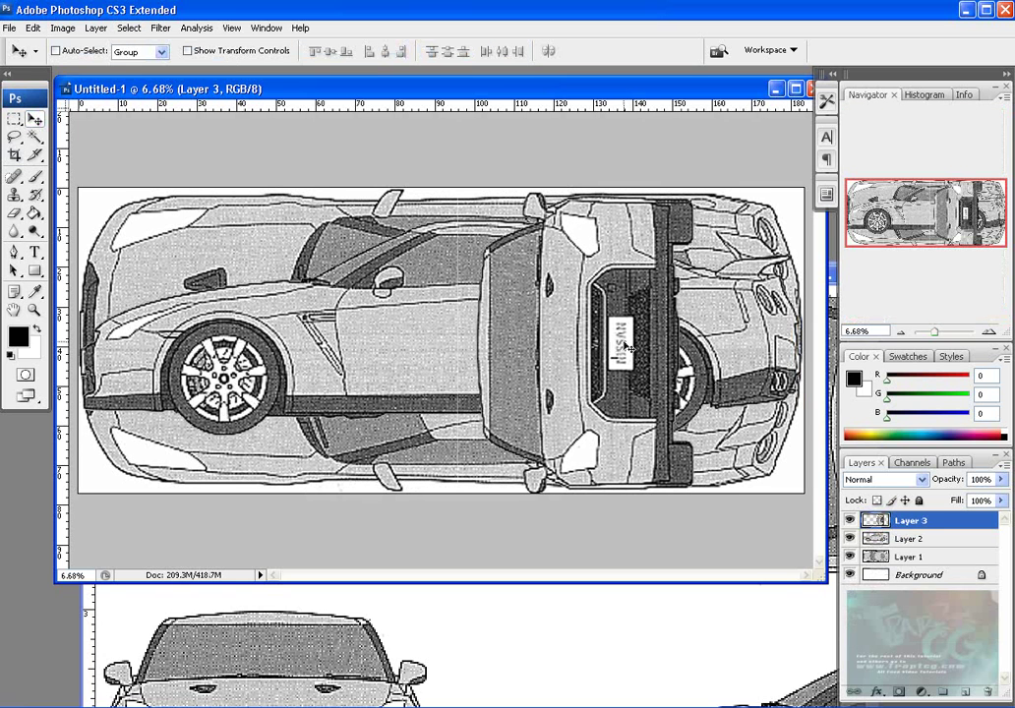
key(ctrl+t)
drag(710, 193, 559, 365)
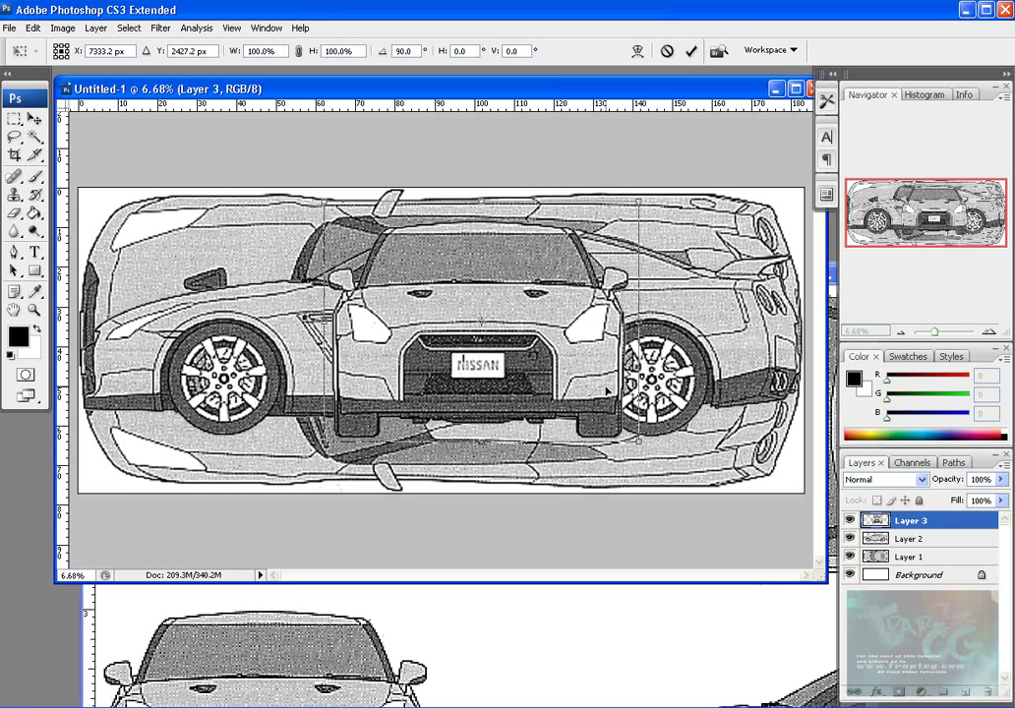
key(Return)
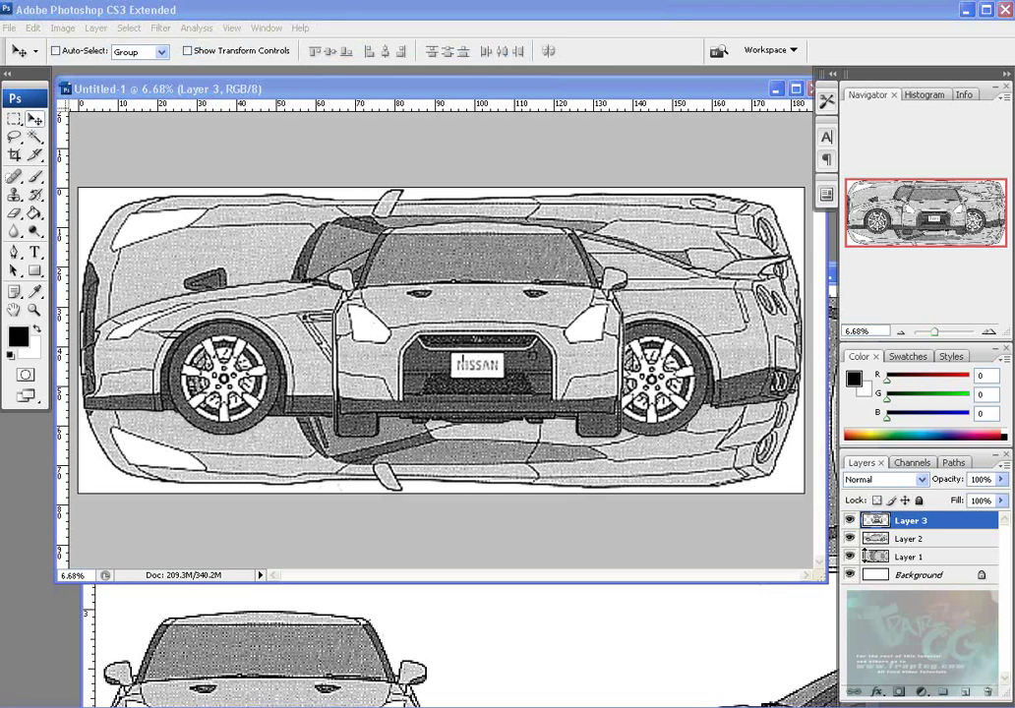
Hide Layer 2 and Layer 1, and crop the document around the front view with a small white margin
click(850, 539)
click(849, 556)
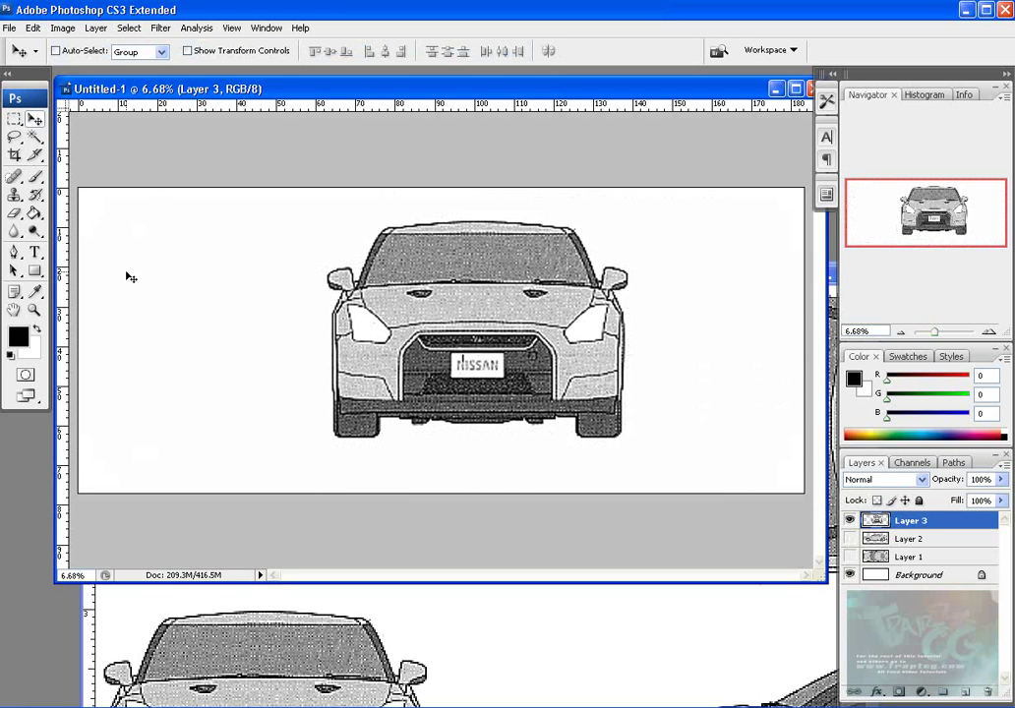
click(14, 155)
mouse_move(483, 483)
mouse_down()
mouse_move(640, 450)
mouse_move(641, 438)
mouse_up()
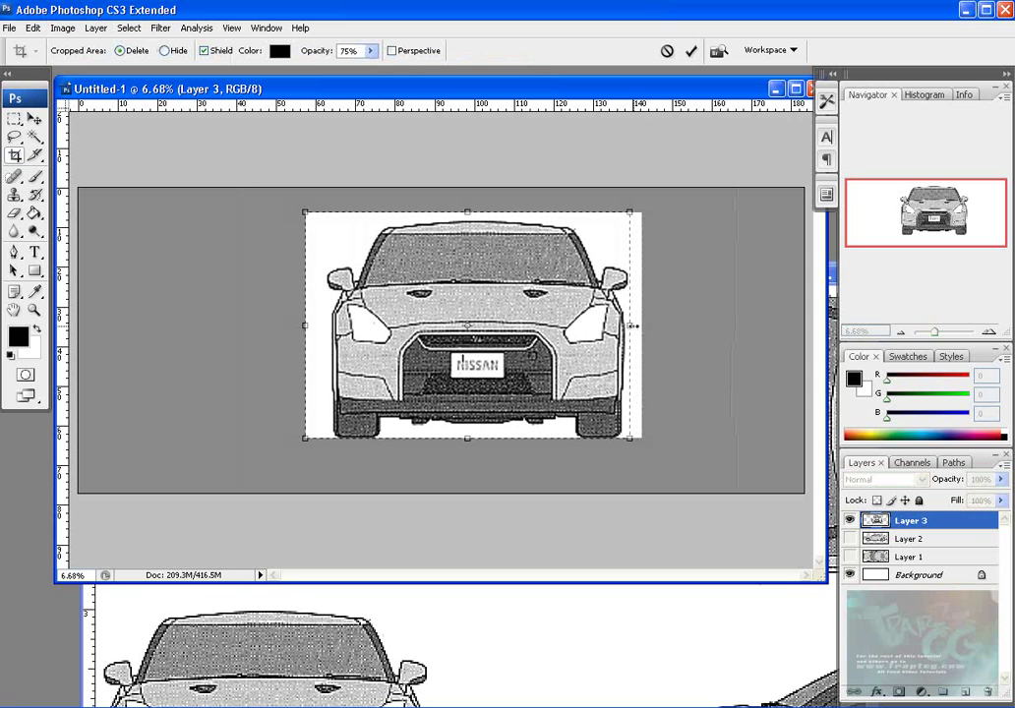
drag(640, 326, 628, 325)
drag(304, 325, 322, 326)
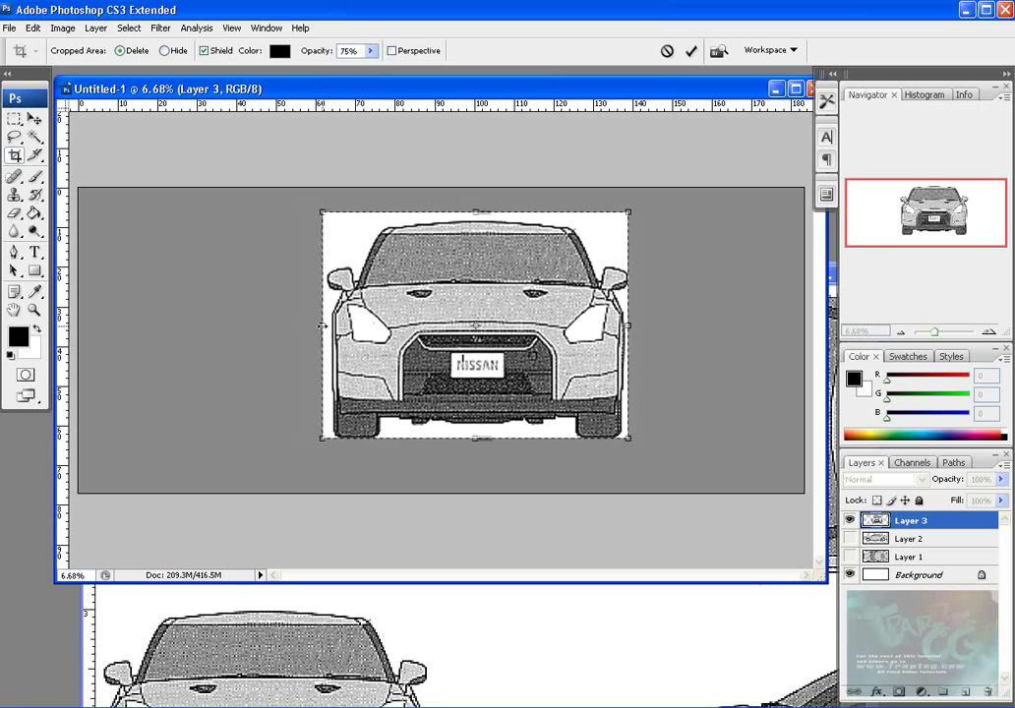
drag(628, 325, 634, 326)
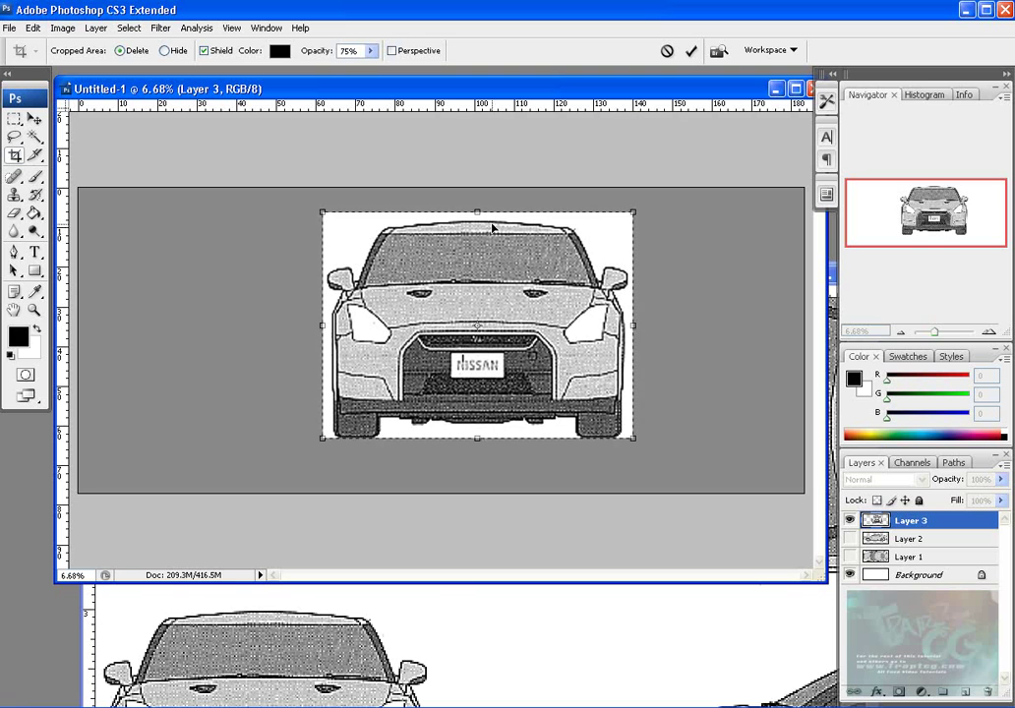
drag(477, 211, 477, 218)
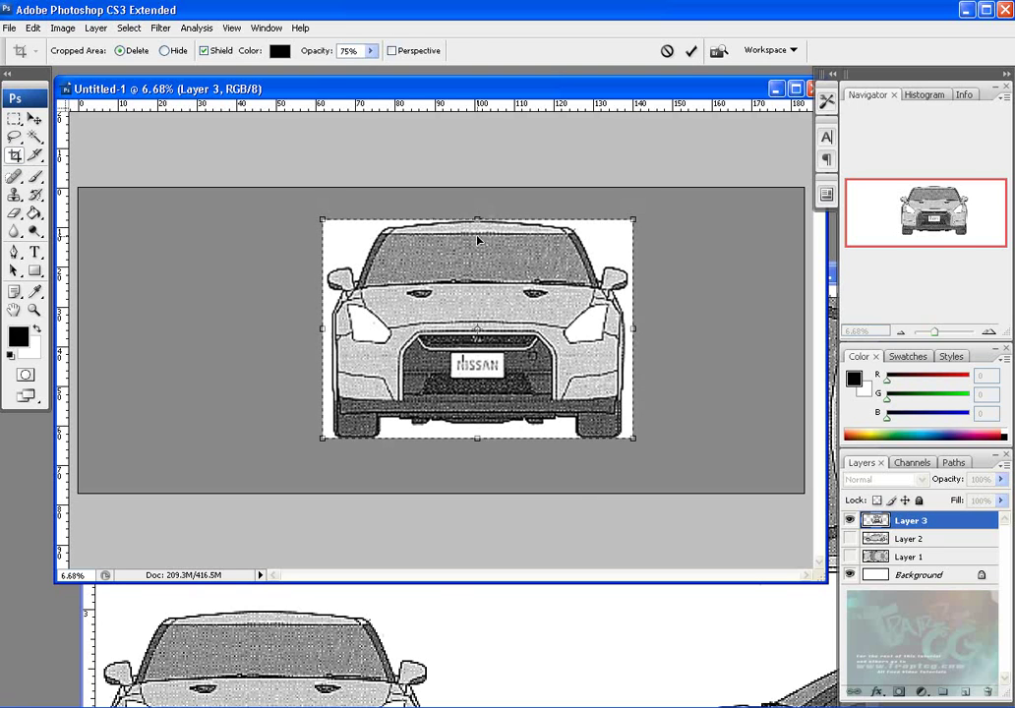
key(Return)
Crop the document more tightly so its edges meet the front view's mirrors, roof and tyres
click(33, 311)
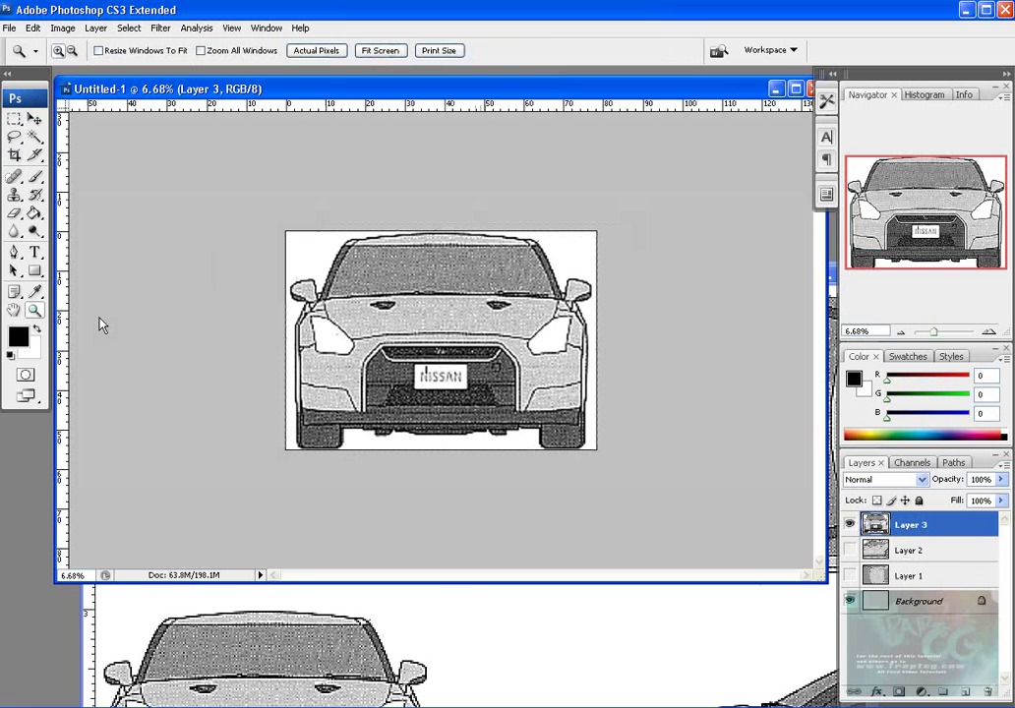
click(419, 339)
click(419, 339)
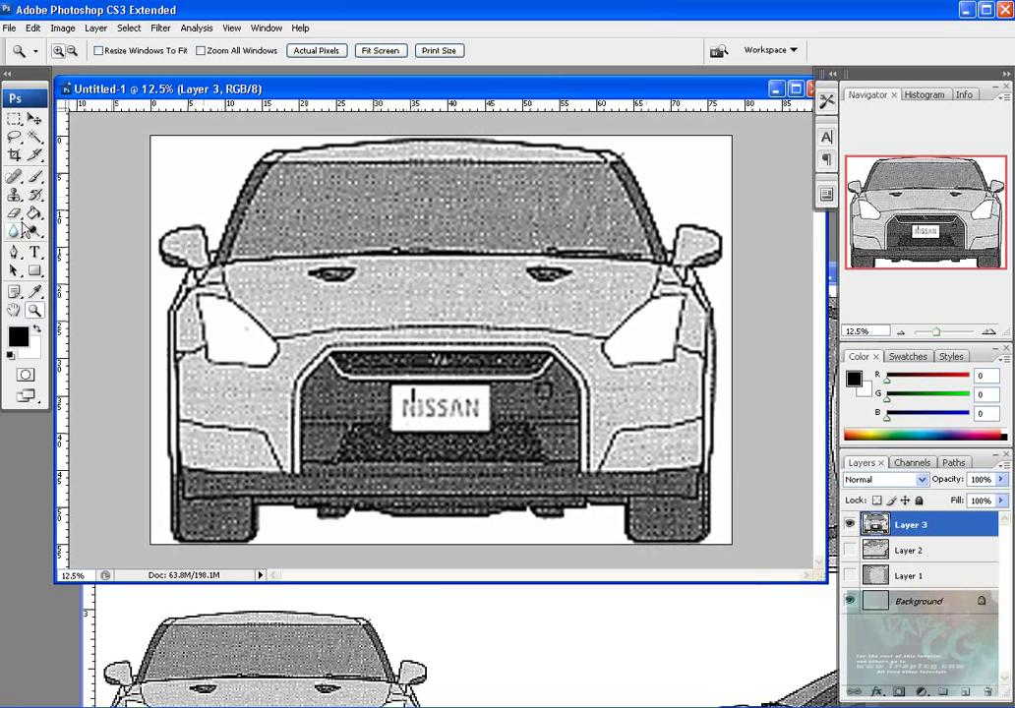
click(14, 154)
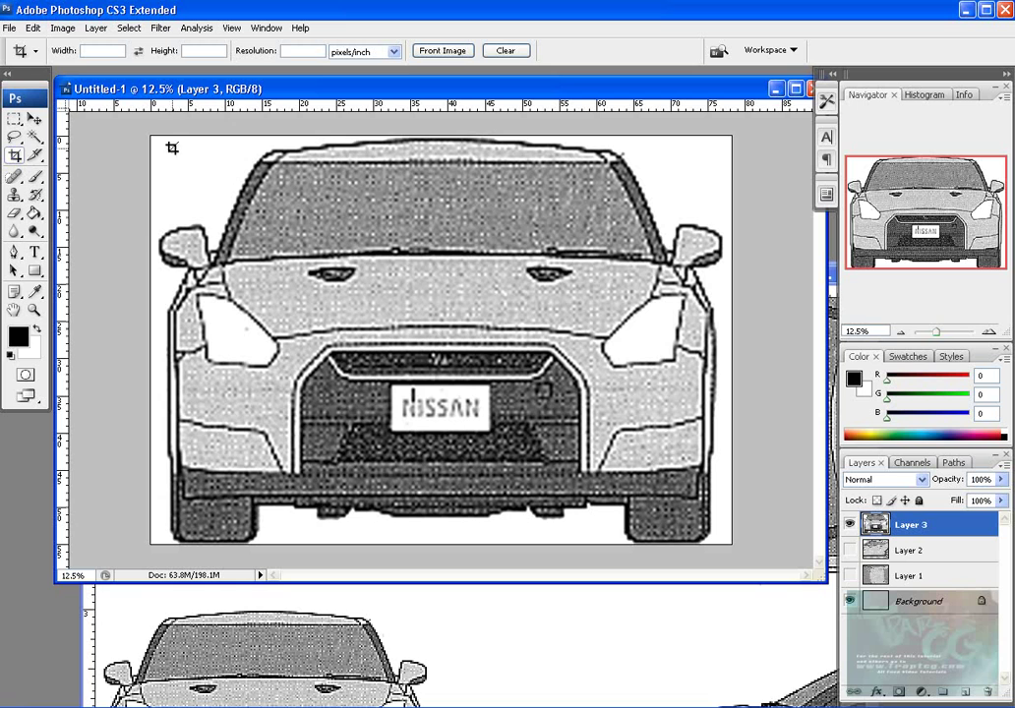
drag(274, 313, 714, 570)
drag(724, 391, 730, 391)
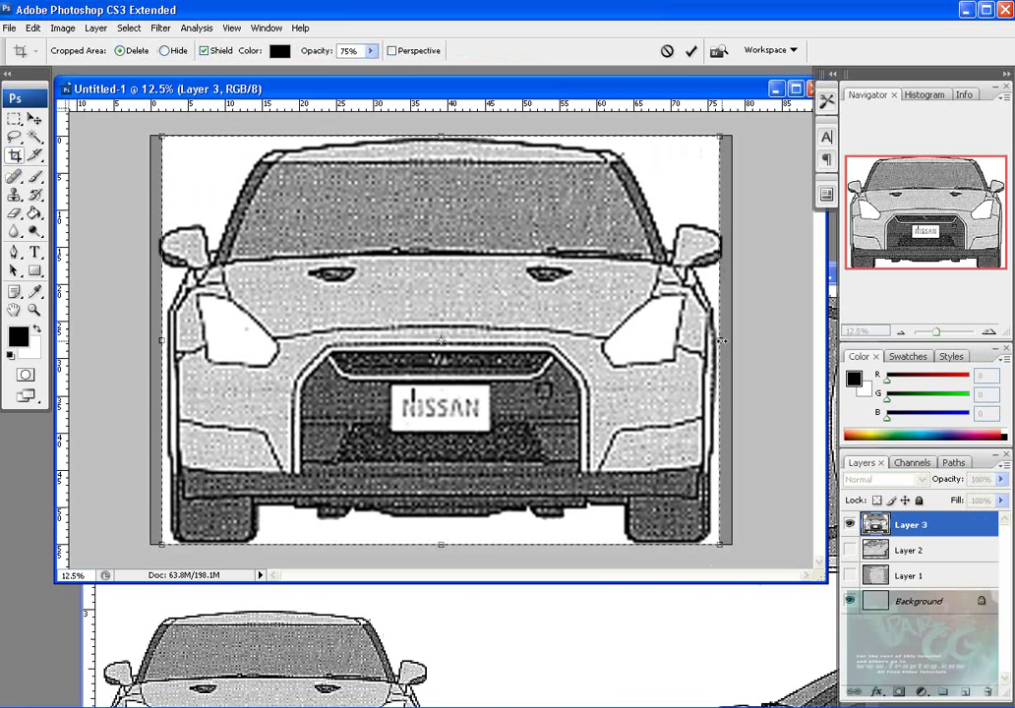
drag(160, 340, 157, 341)
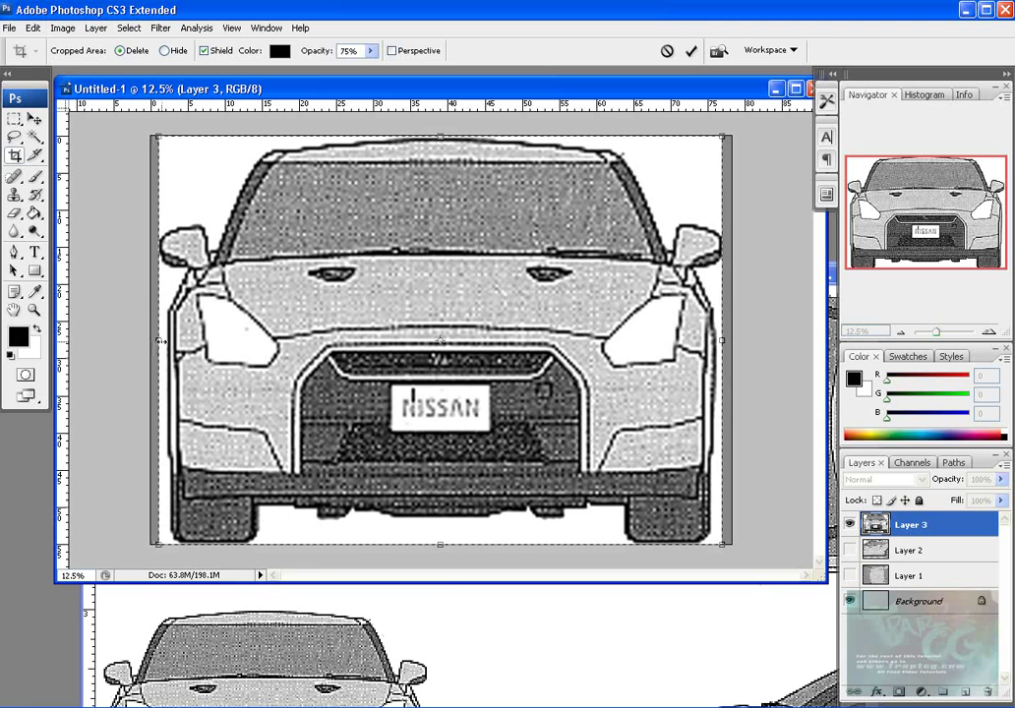
drag(439, 543, 440, 541)
drag(445, 138, 442, 140)
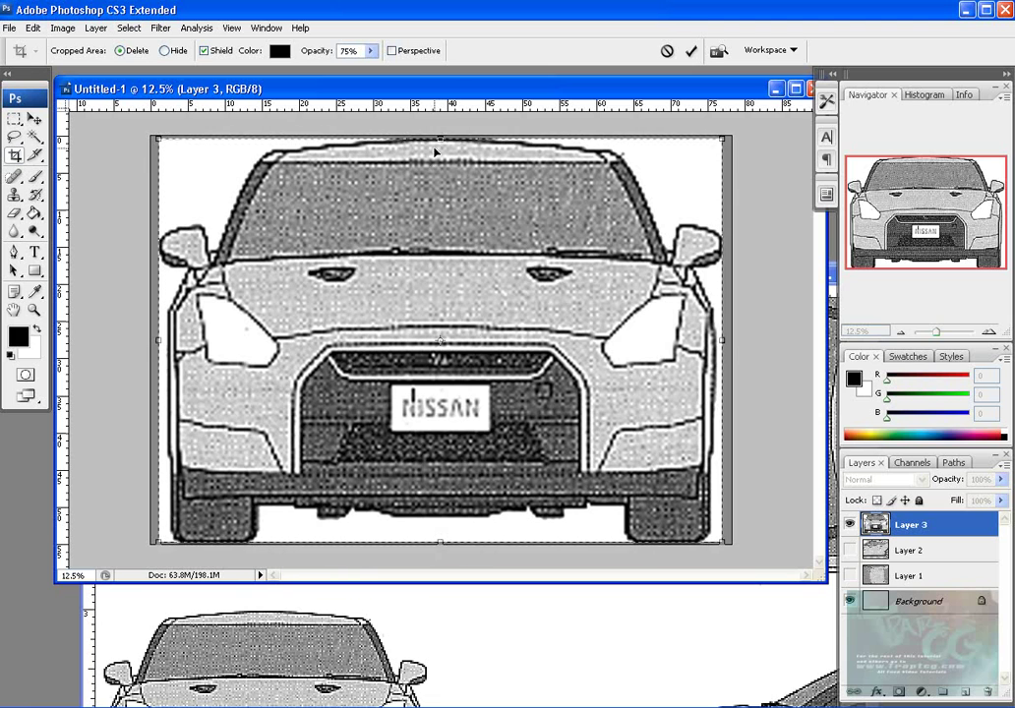
key(Return)
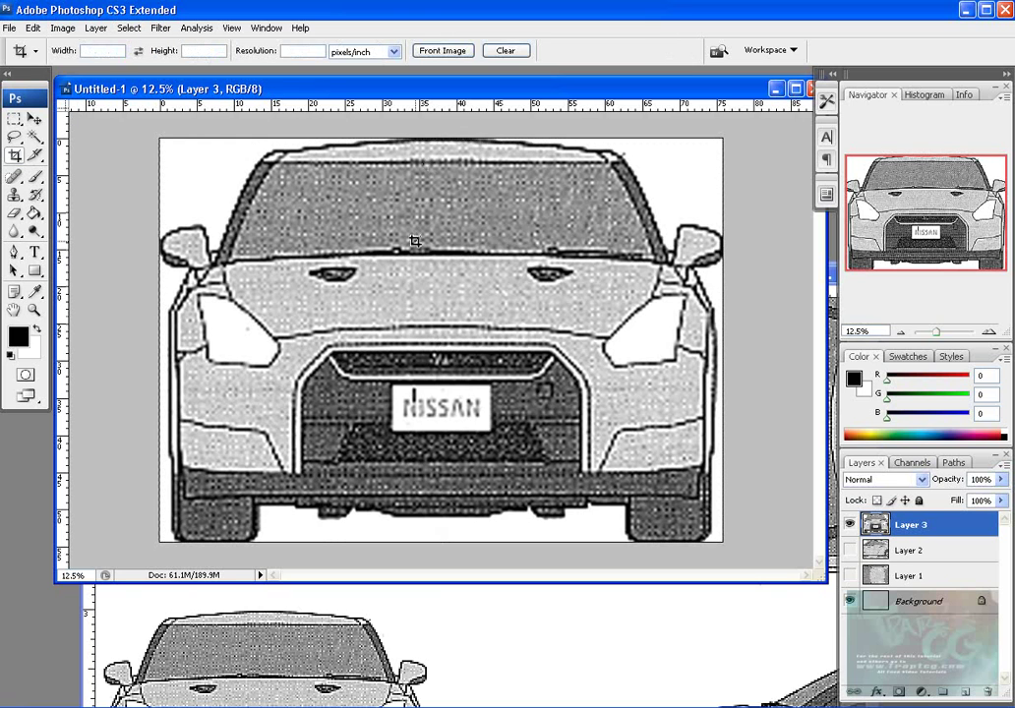
Save the front view as a JPEG named Front in the NissanGTR folder, with quality 9 (High) and the Baseline ("Standard") format
key(ctrl+s)
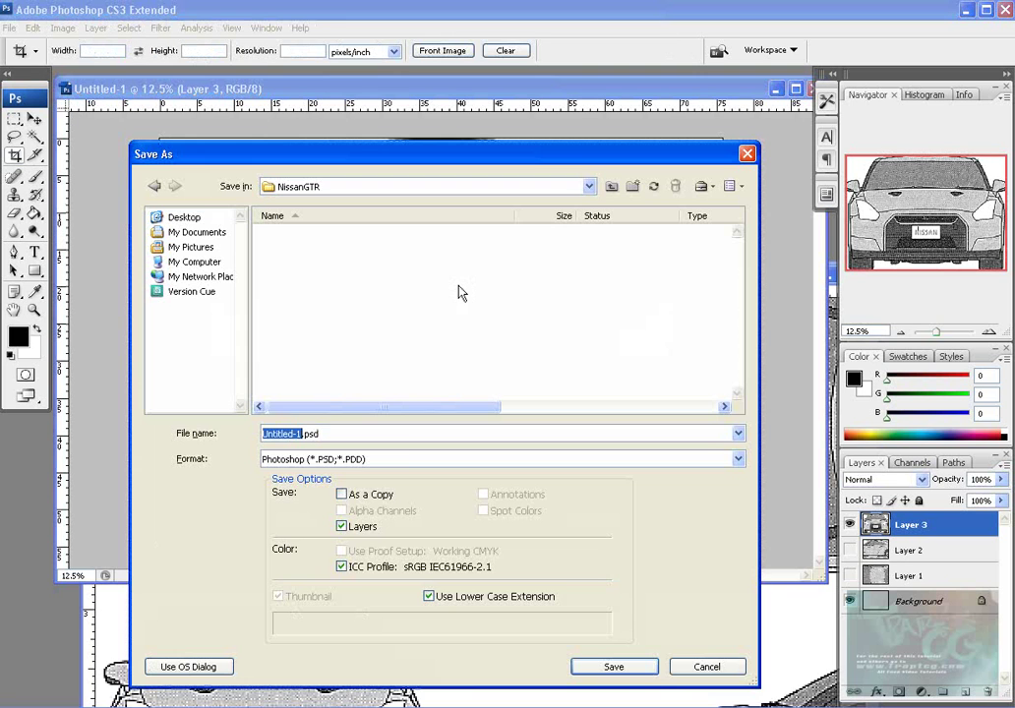
click(401, 454)
click(295, 519)
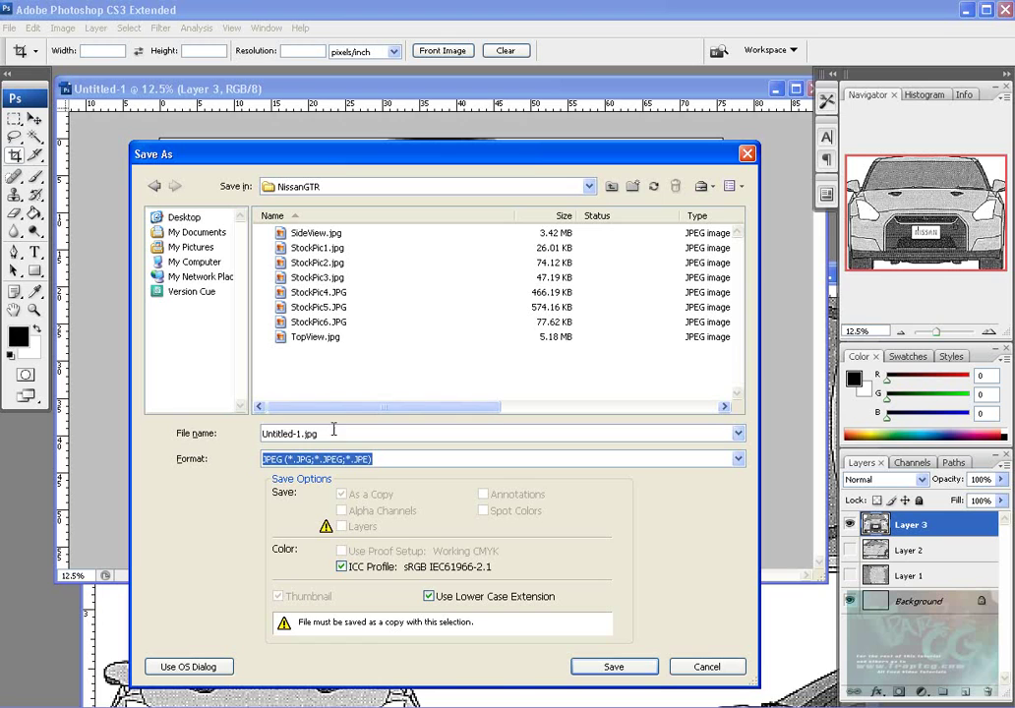
double_click(332, 432)
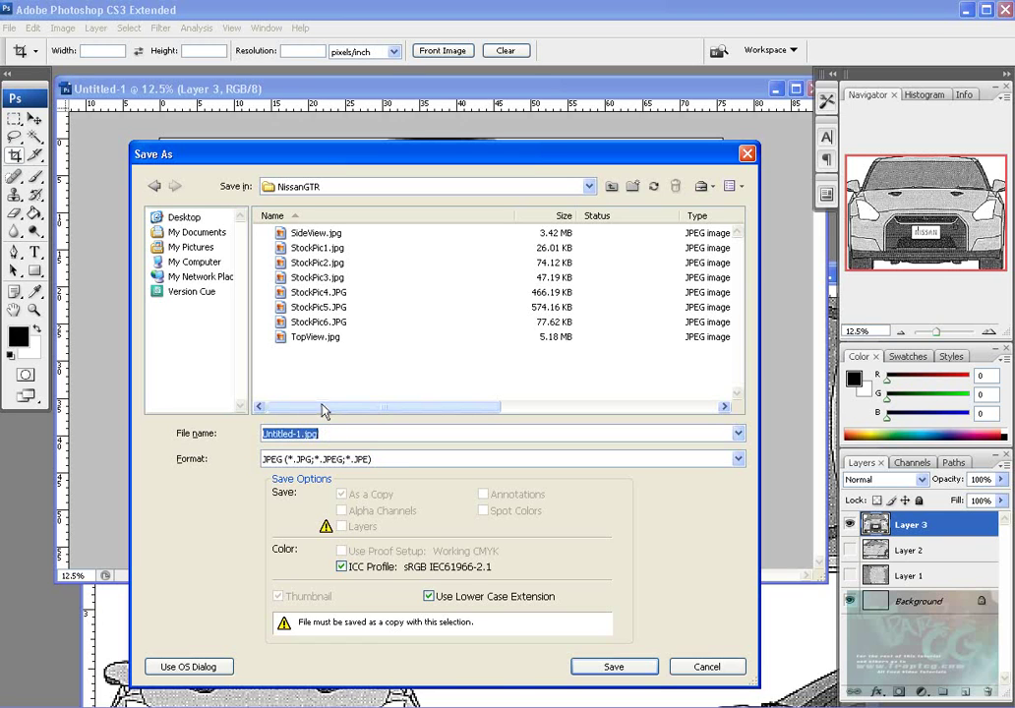
text(Front)
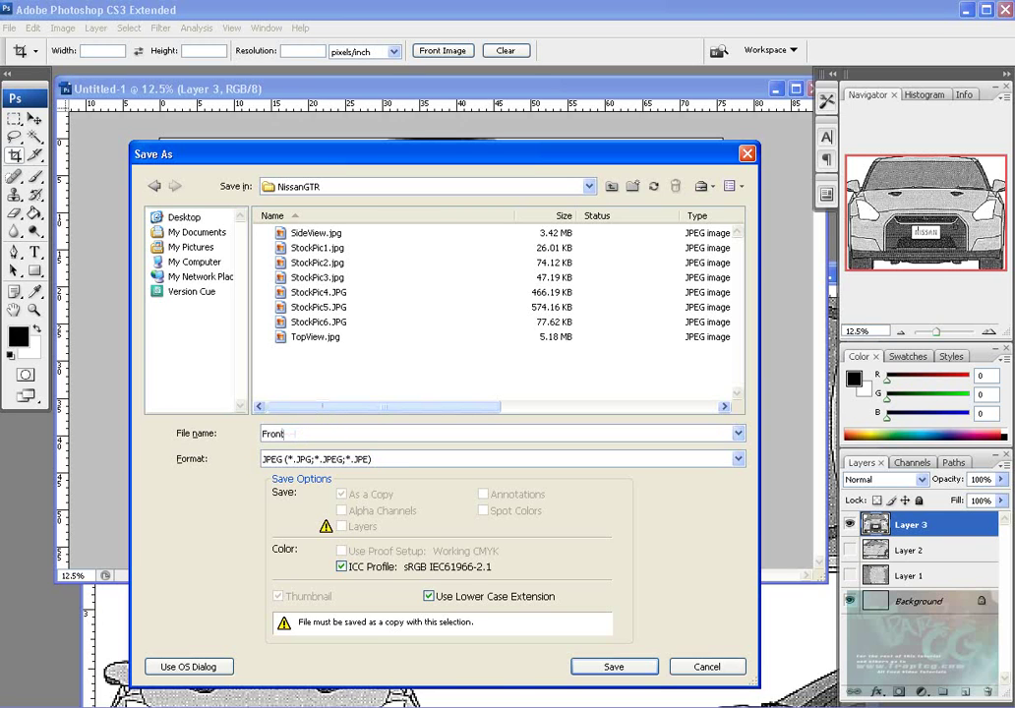
key(Return)
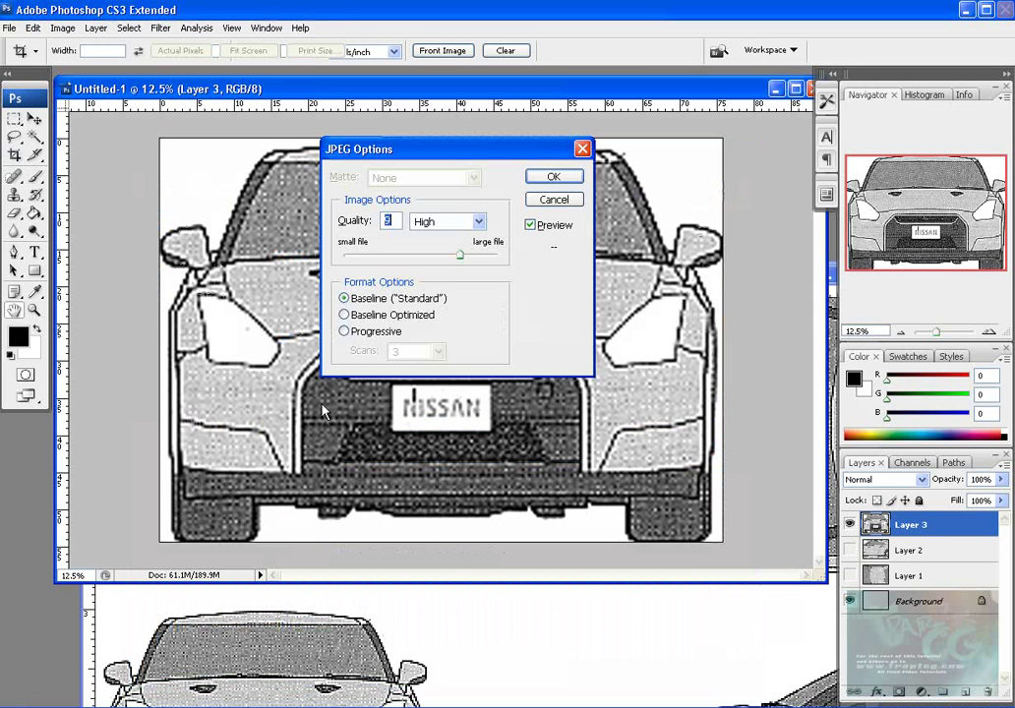
key(Return)
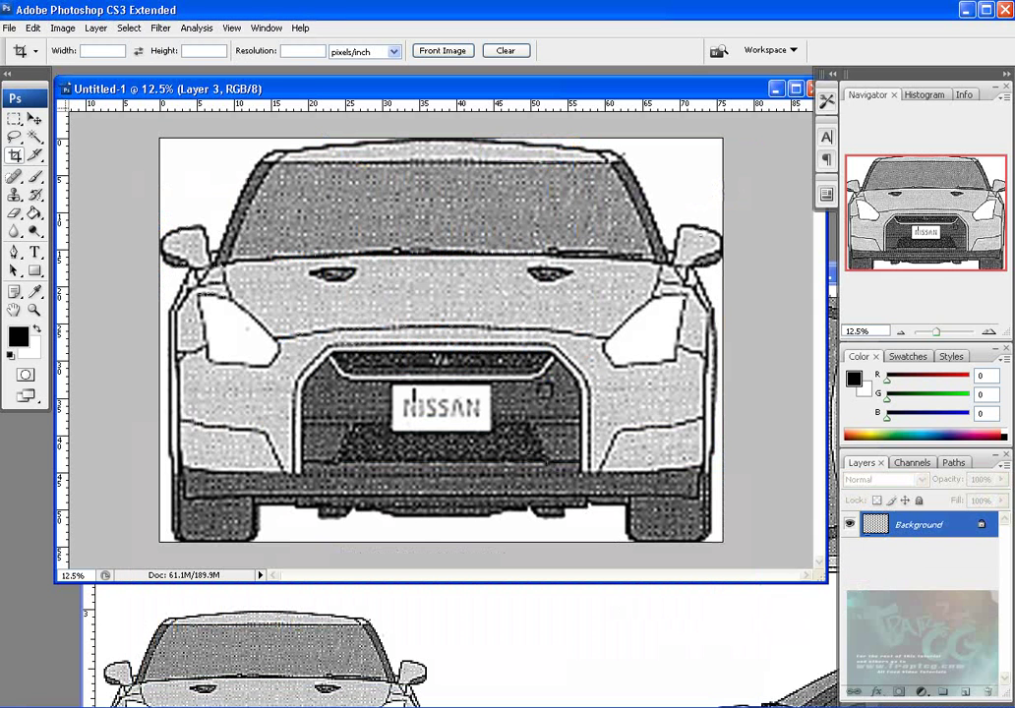
Select the rear view in nissan-gt-r-2008-2.png by moving the existing marquee over it, and copy it into Untitled-1 as a new layer
click(449, 640)
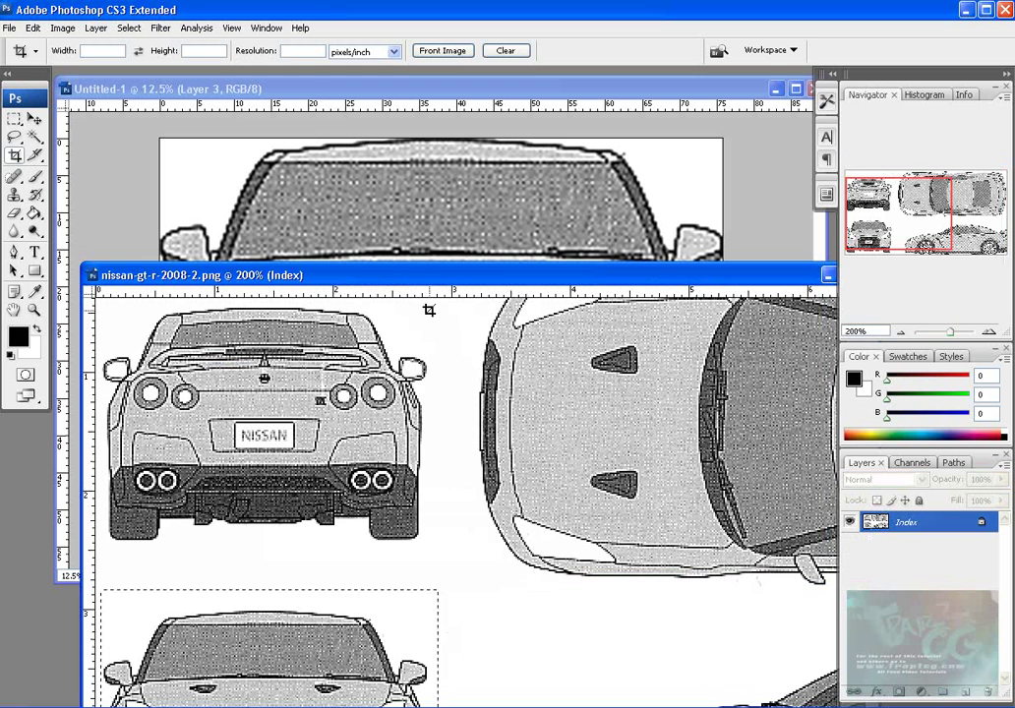
click(15, 118)
drag(277, 661, 279, 372)
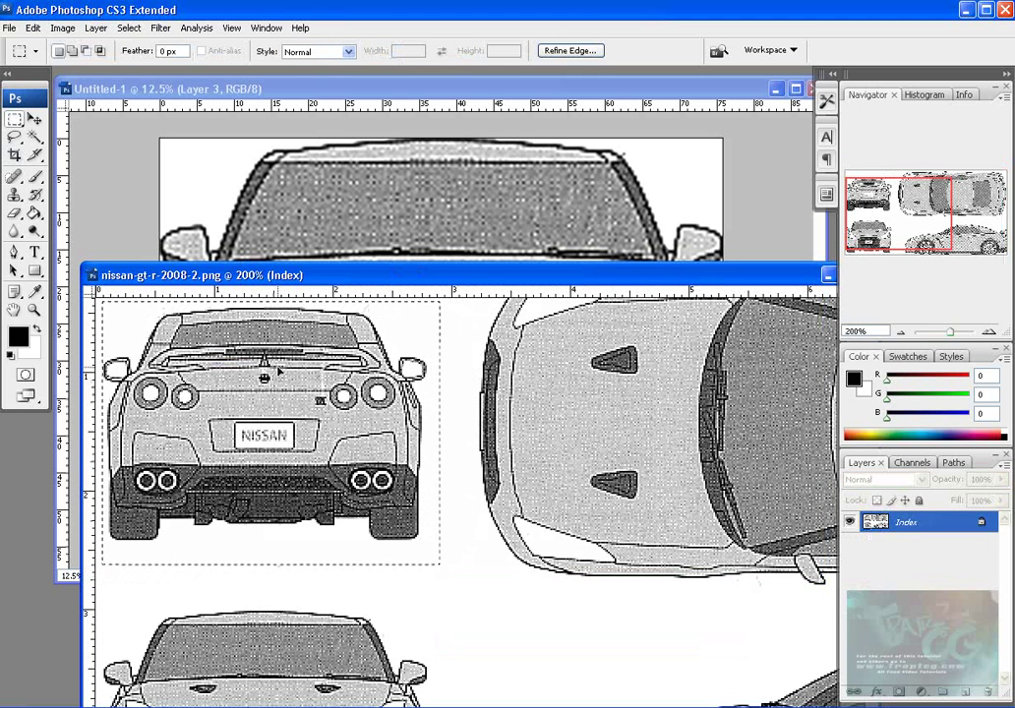
click(34, 118)
drag(218, 314, 332, 160)
drag(413, 204, 618, 504)
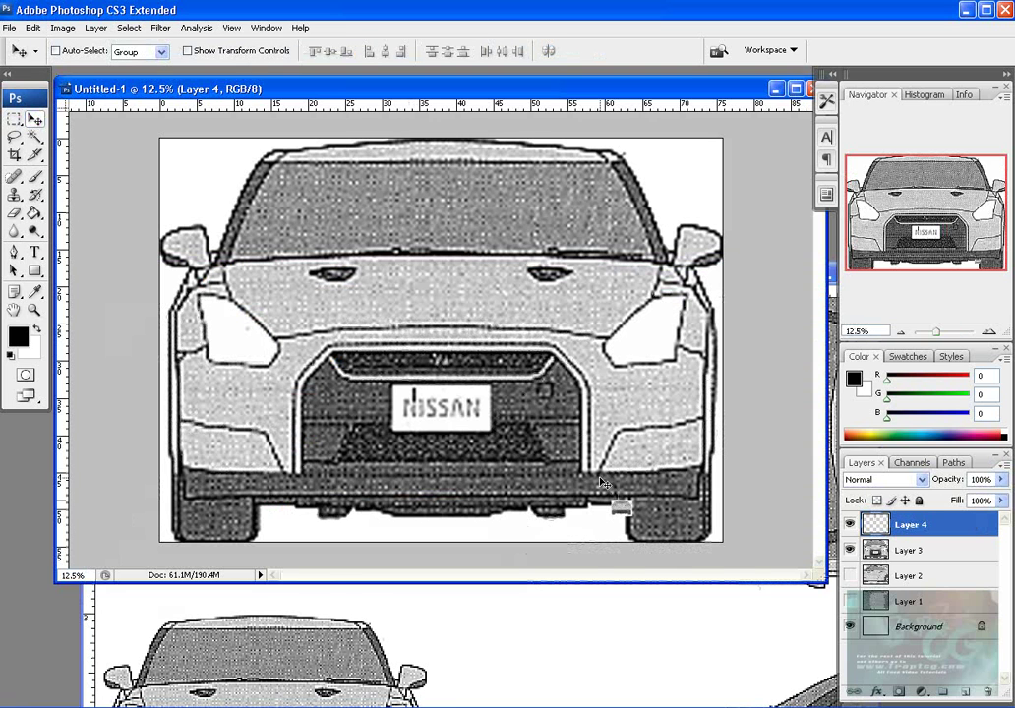
Move the small rear view into the document's lower-right corner and enlarge it proportionally with Free Transform until it nearly fills the document
click(32, 27)
mouse_move(87, 295)
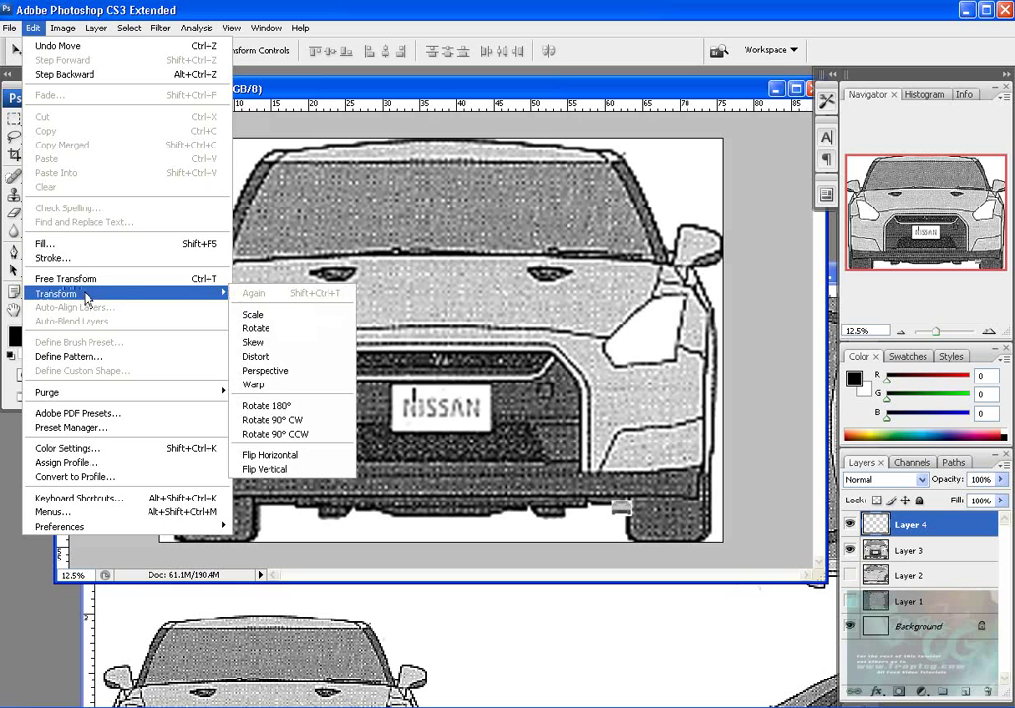
click(445, 385)
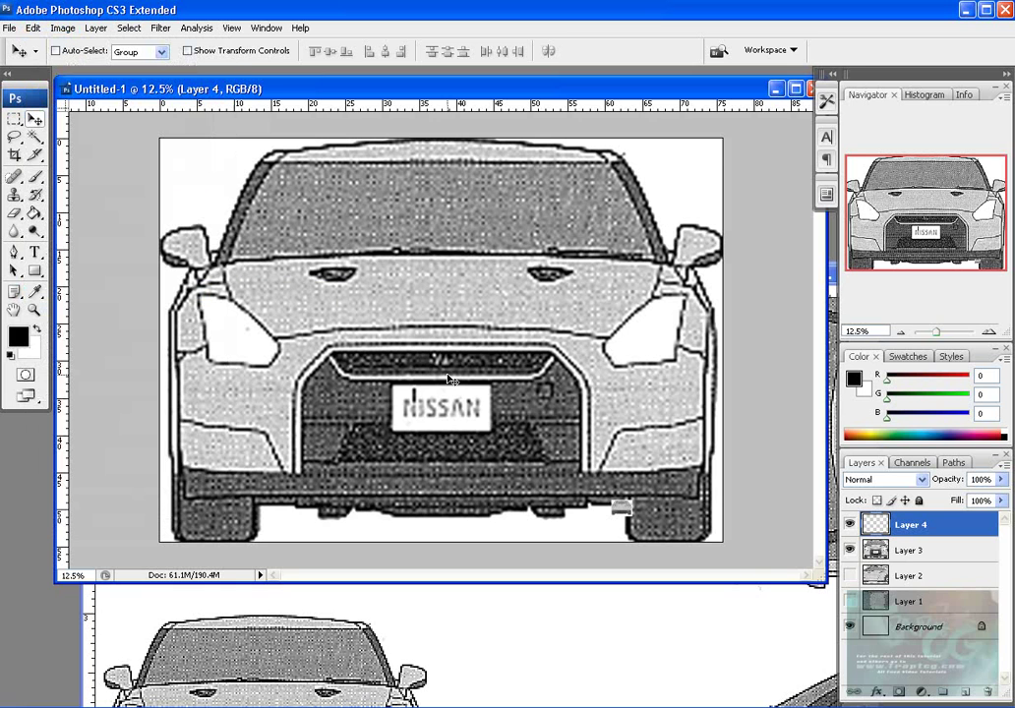
drag(505, 374, 549, 395)
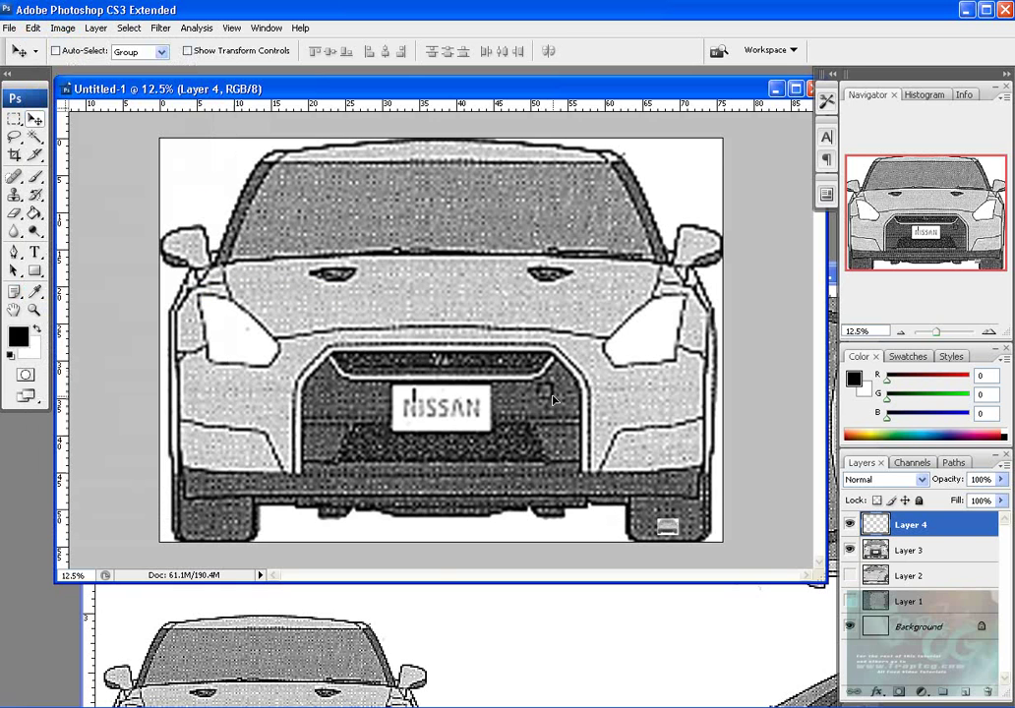
key(ctrl+t)
shift+drag(657, 520, 218, 75)
double_click(424, 278)
drag(424, 278, 433, 286)
Remove the white background around the rear view on Layer 4 using the Magic Wand, and deselect
click(35, 137)
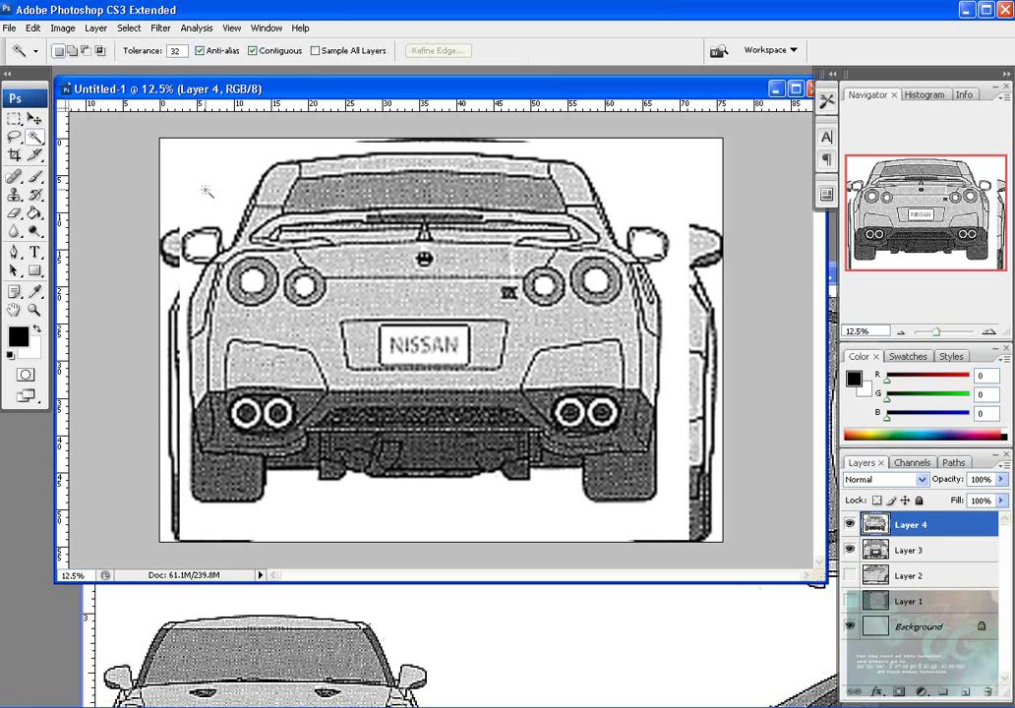
click(208, 184)
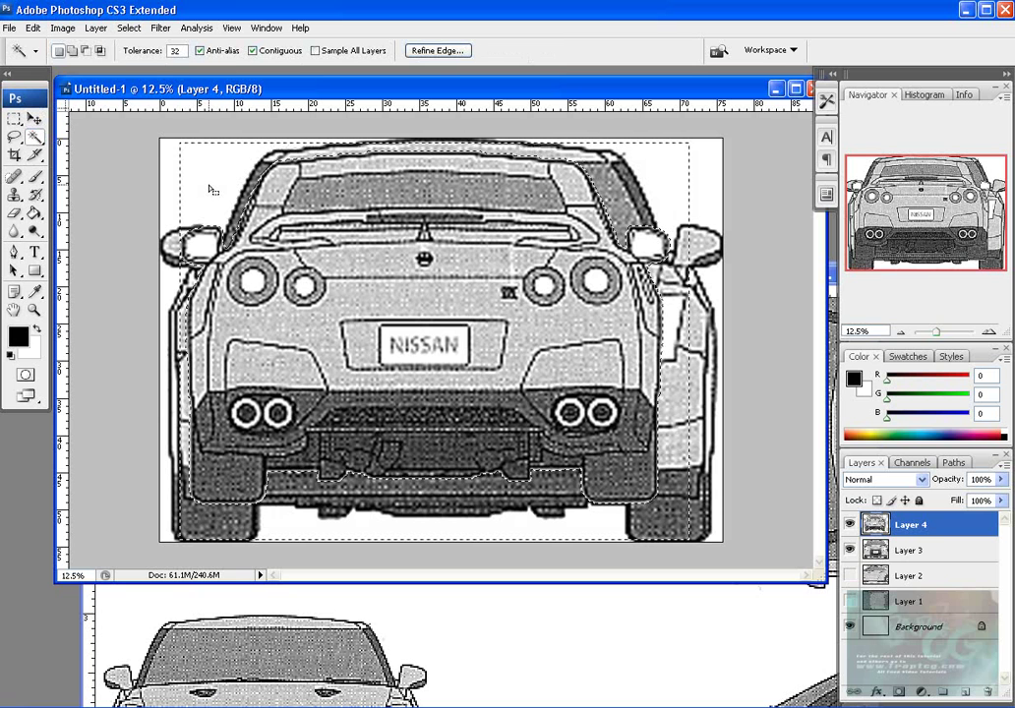
key(ctrl+d)
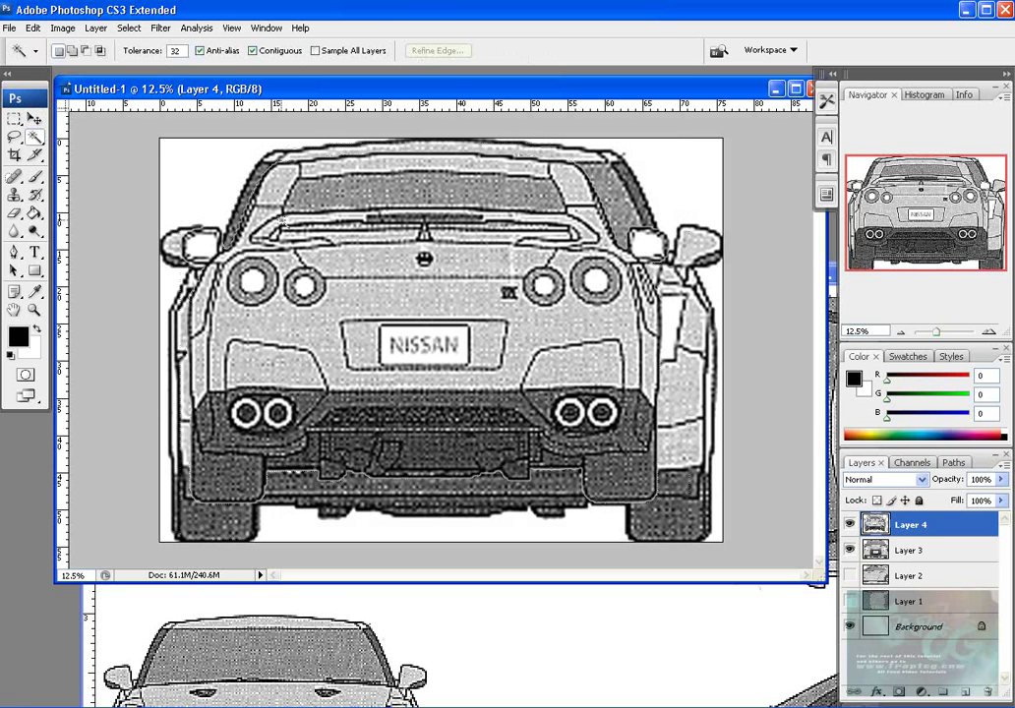
Align the rear view with the front view's lower-right edge and scale it proportionally to about 115.7% to match the front view
click(34, 119)
drag(458, 344, 510, 386)
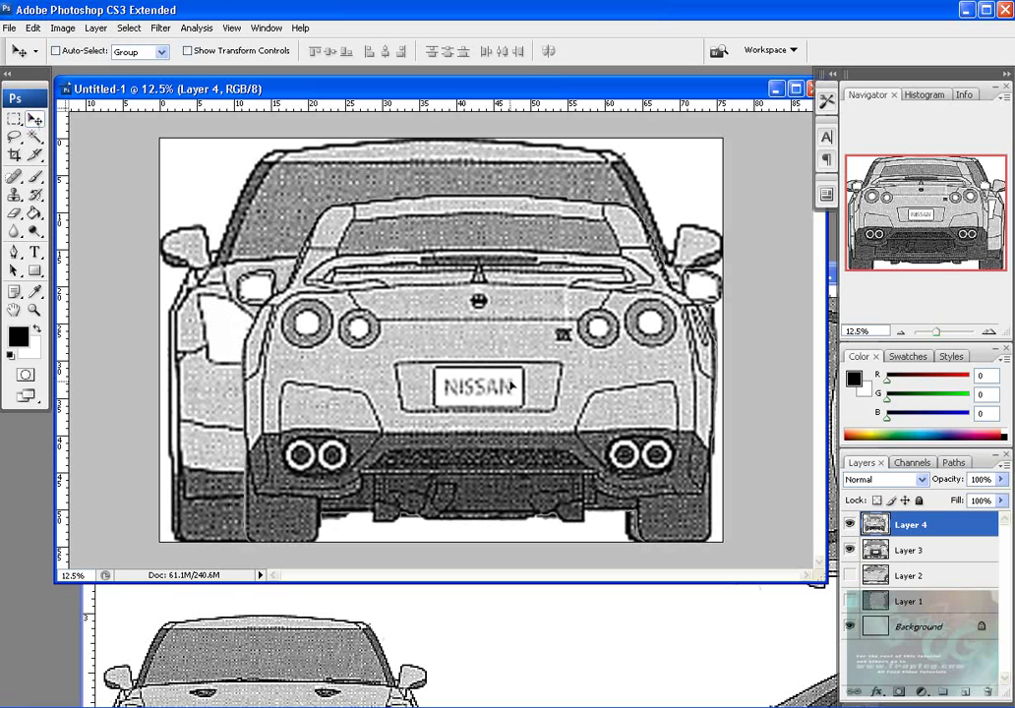
key(ctrl+t)
shift+drag(234, 192, 164, 129)
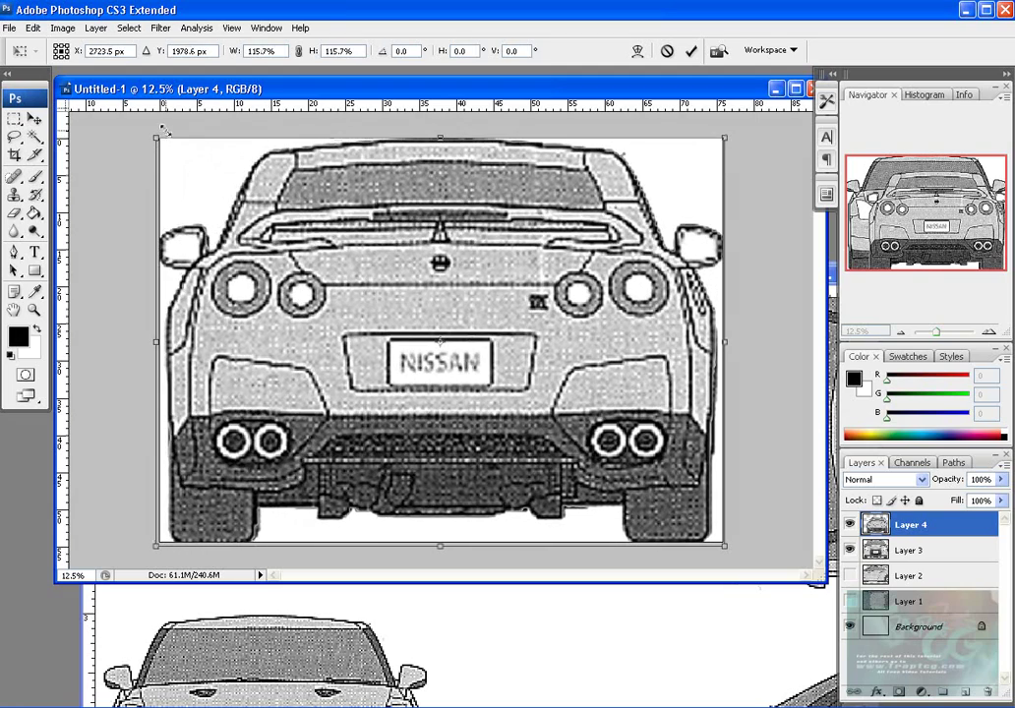
double_click(272, 271)
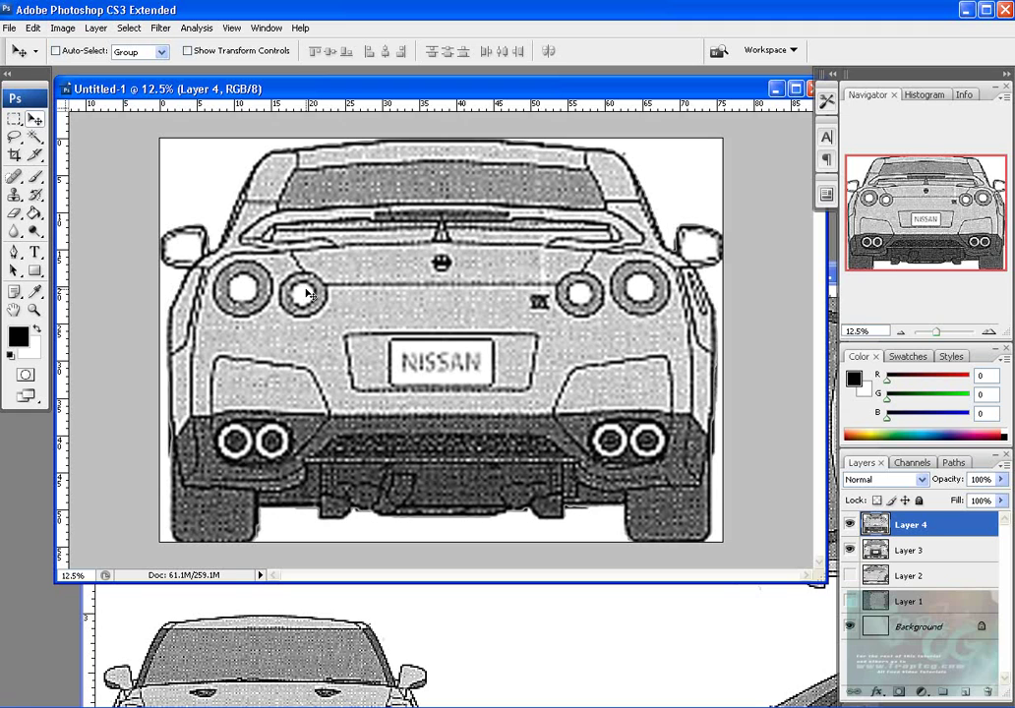
Fine-tune the rear view's upper-left corner with Free Transform so it fits the front view's outline
key(ctrl+t)
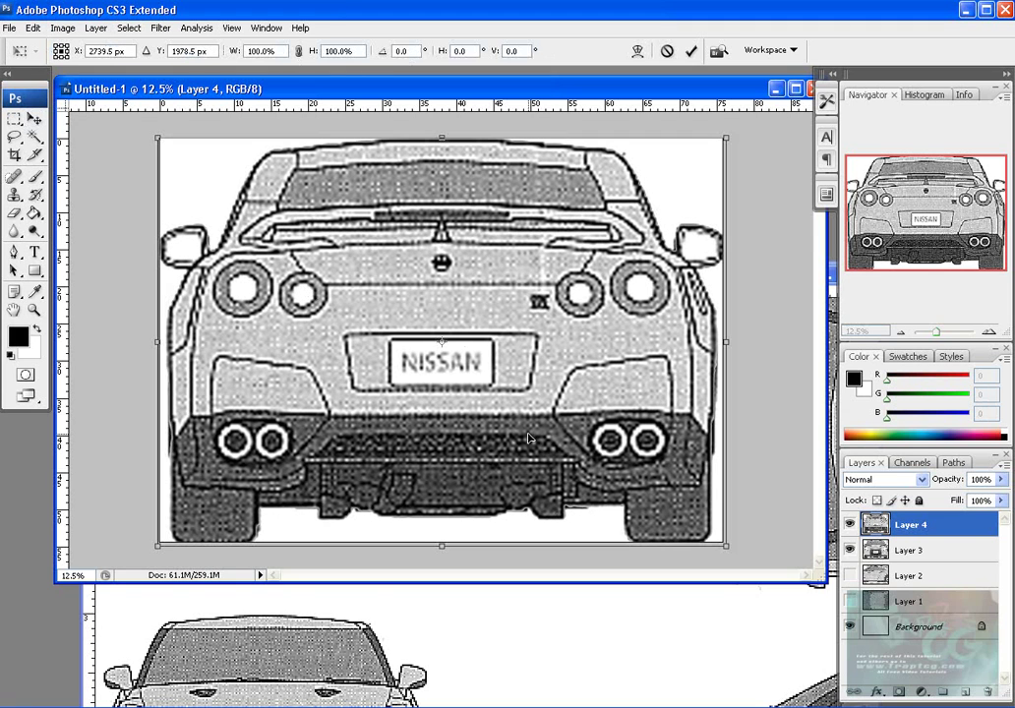
drag(158, 136, 157, 135)
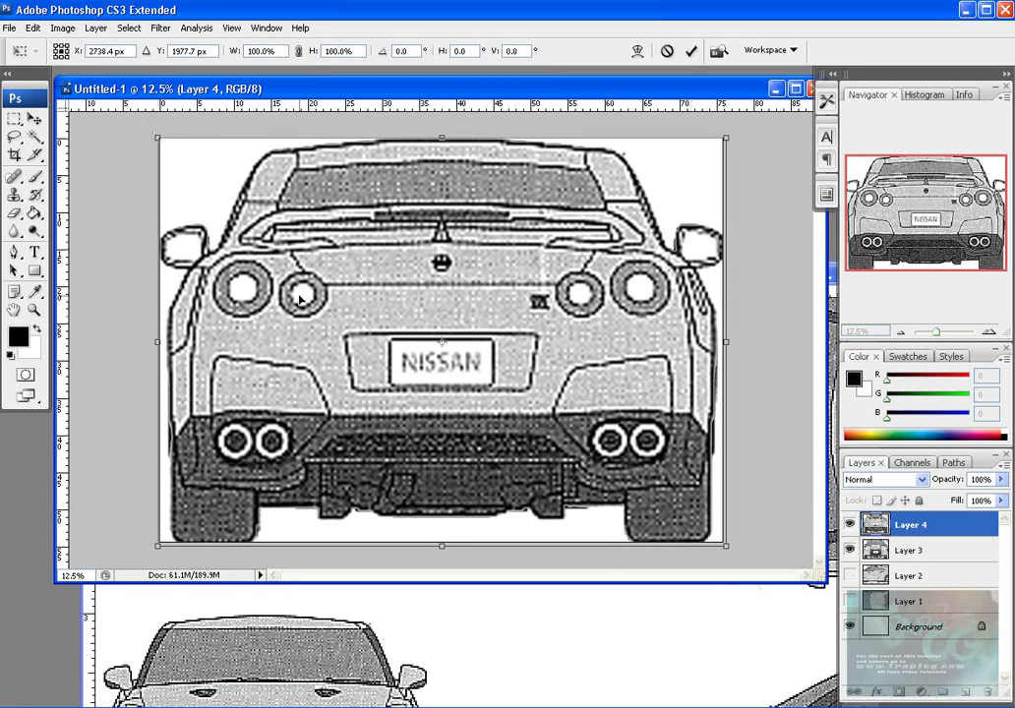
key(Return)
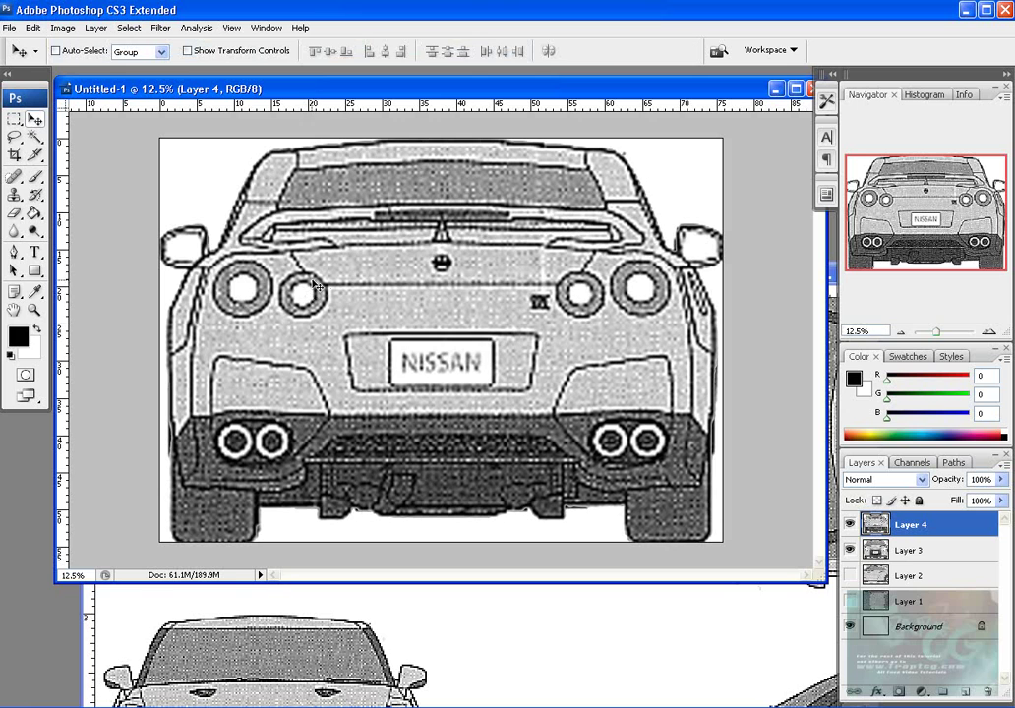
Compare the rear view with the front view by toggling Layer 3's visibility, and leave Layer 3 hidden
click(850, 549)
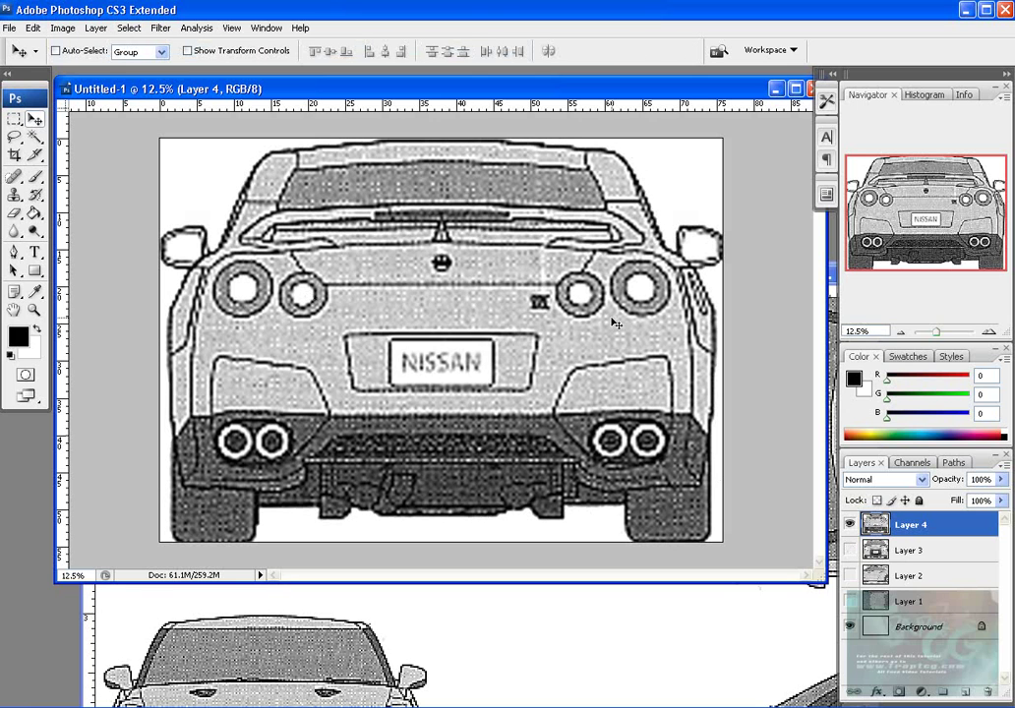
click(849, 550)
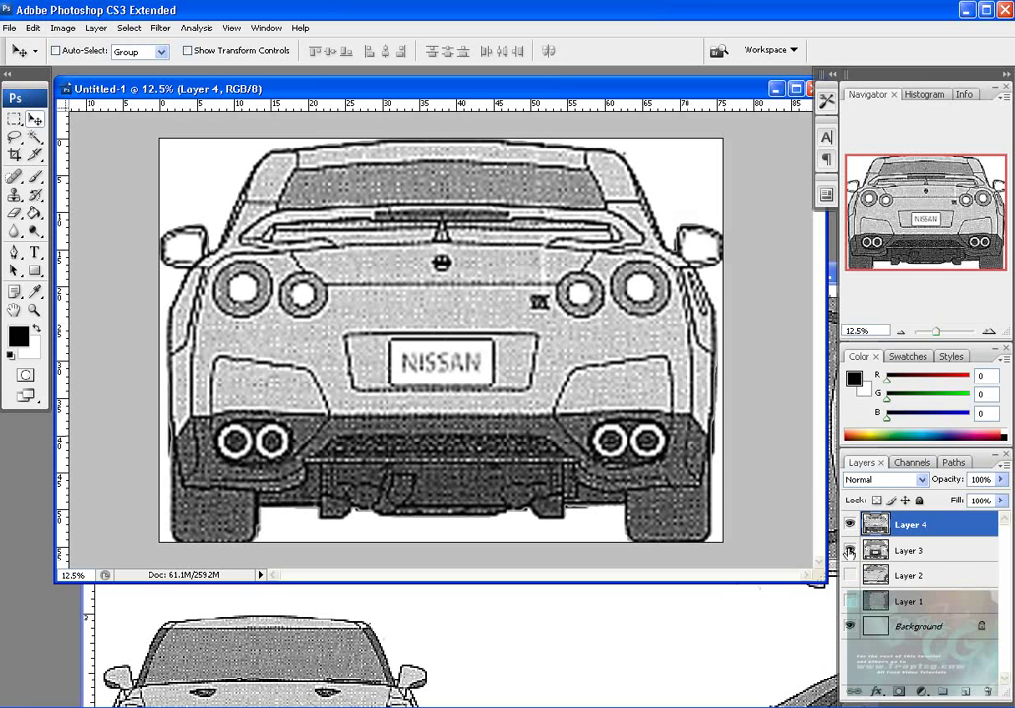
click(849, 551)
click(849, 550)
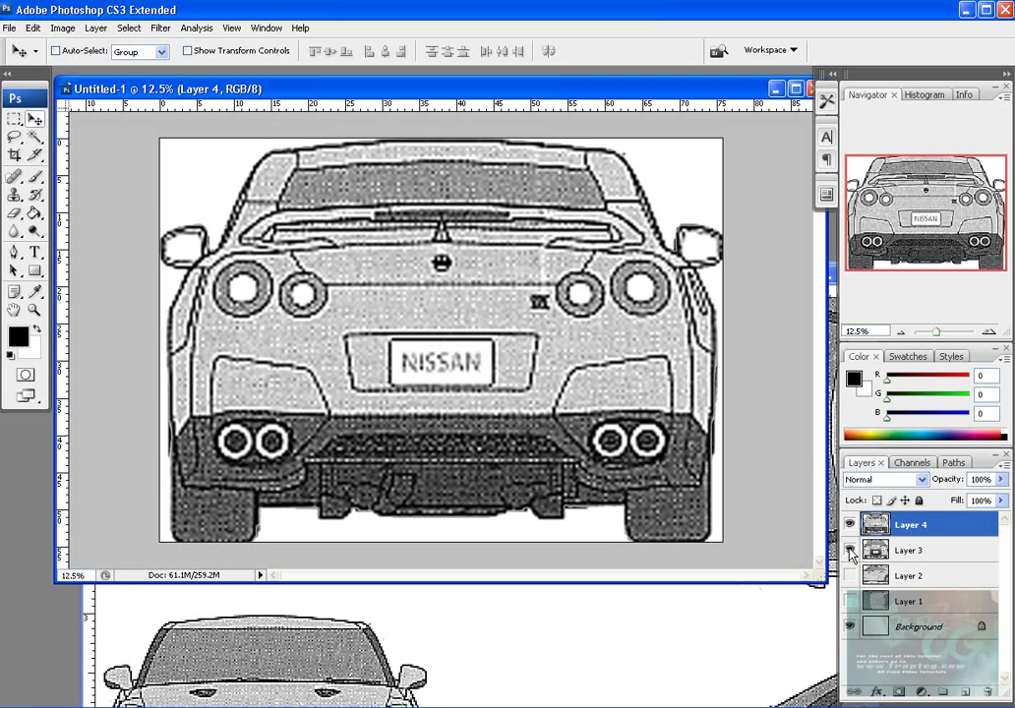
click(1001, 479)
mouse_move(997, 500)
mouse_down()
mouse_move(972, 499)
mouse_move(1001, 500)
mouse_up()
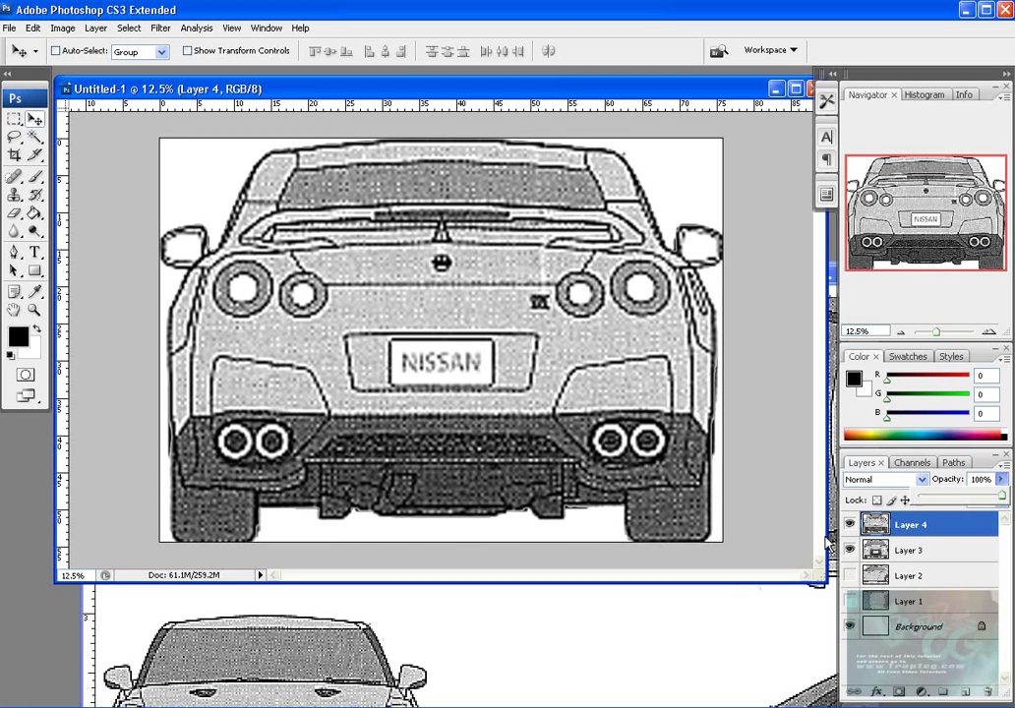
click(852, 551)
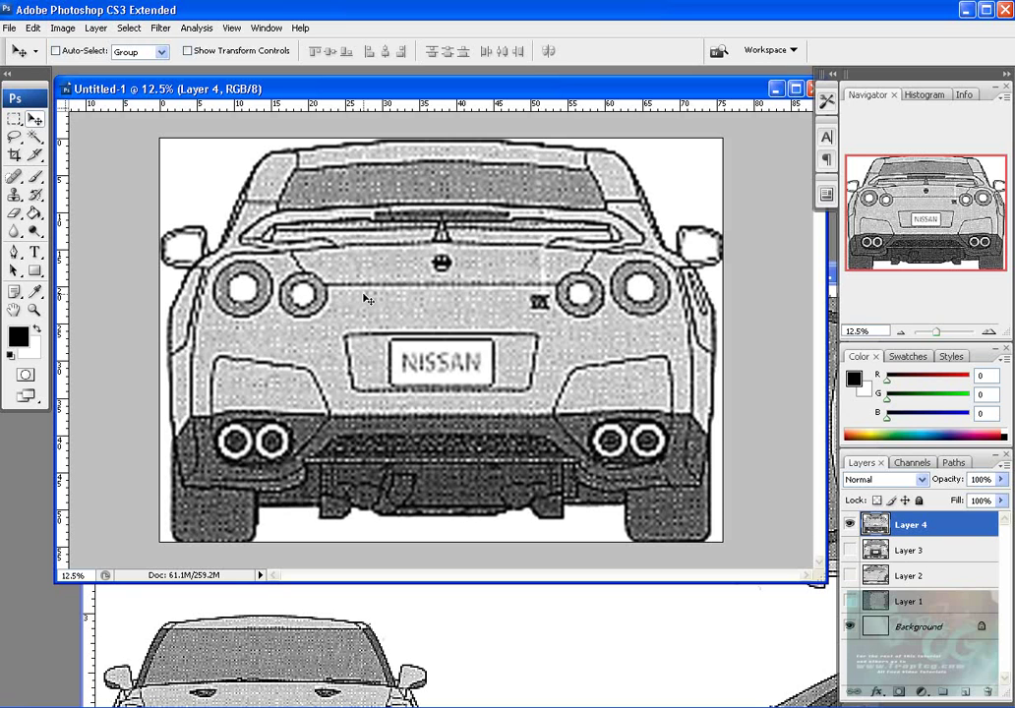
Save the rear view as a JPEG named BackView in the NissanGTR folder, with quality 9 (High) and the Baseline ("Standard") format
key(ctrl+shift+s)
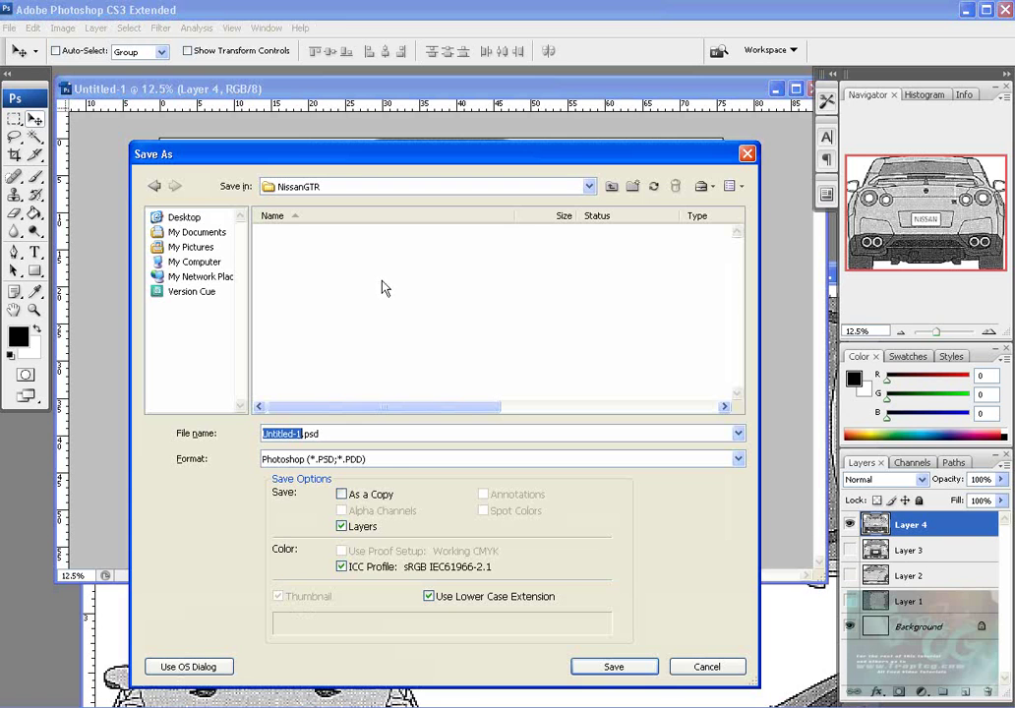
click(384, 460)
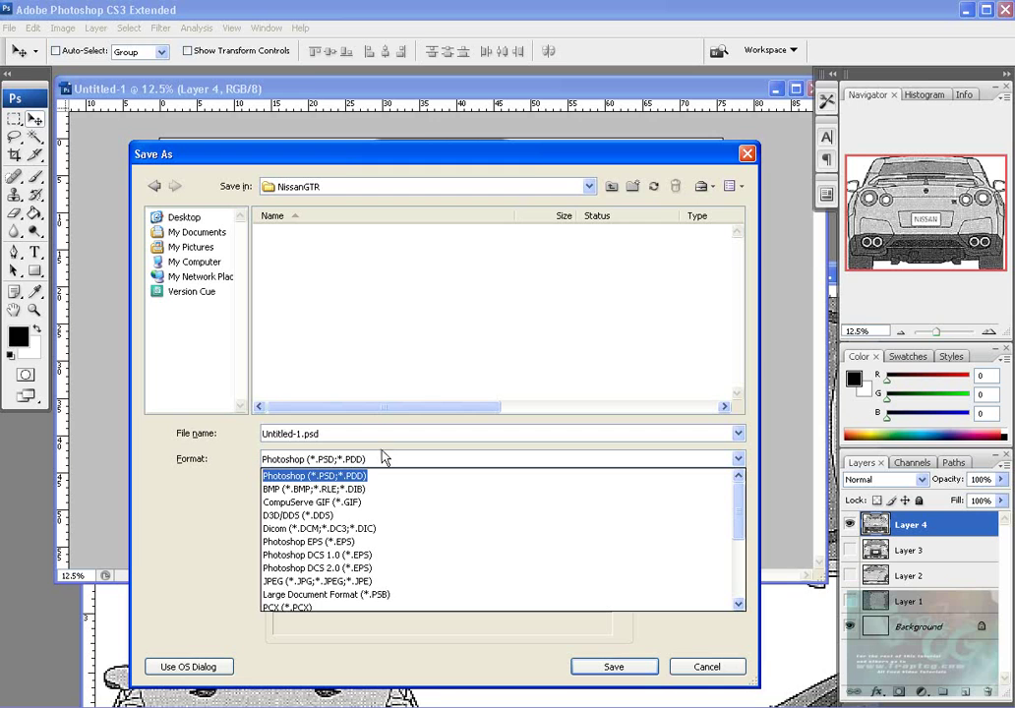
click(292, 581)
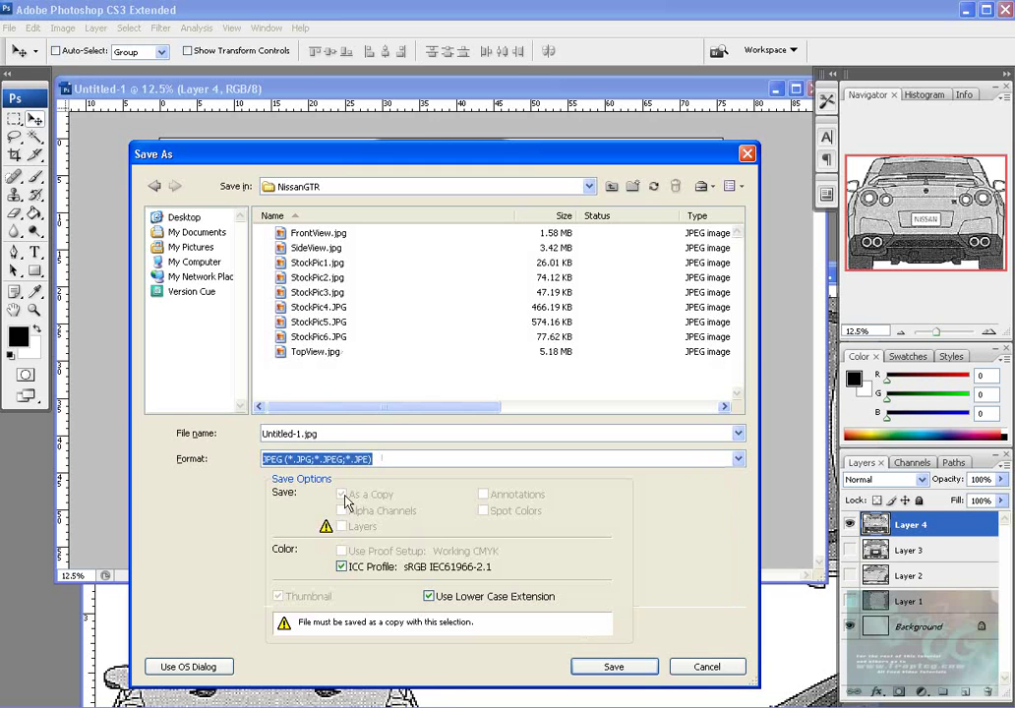
click(332, 433)
text(BackView)
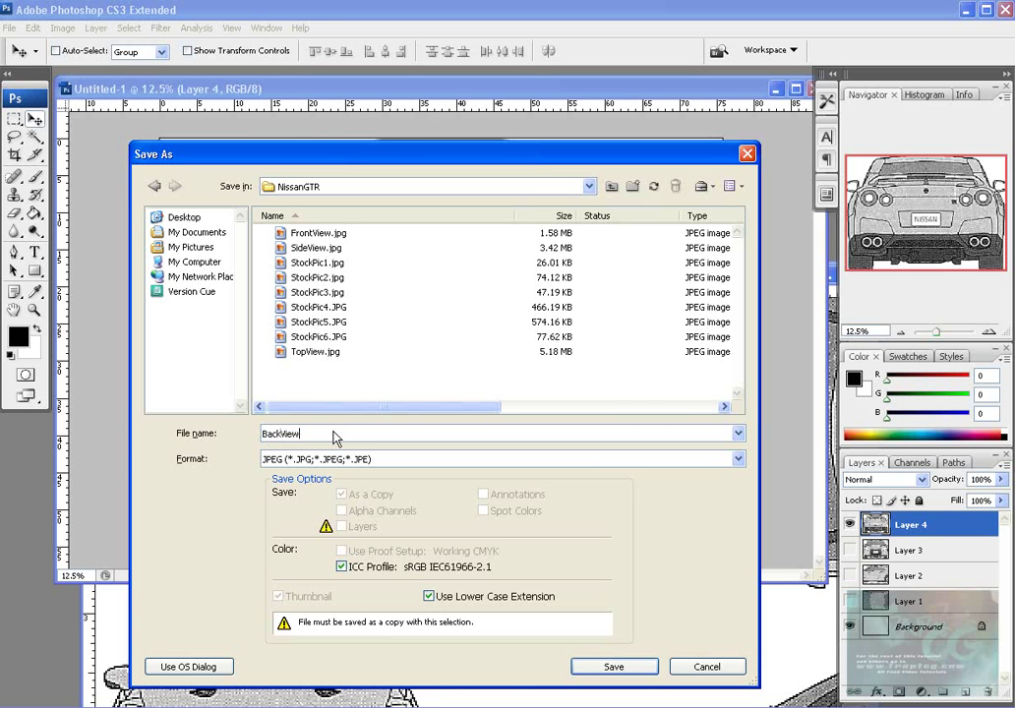
key(Return)
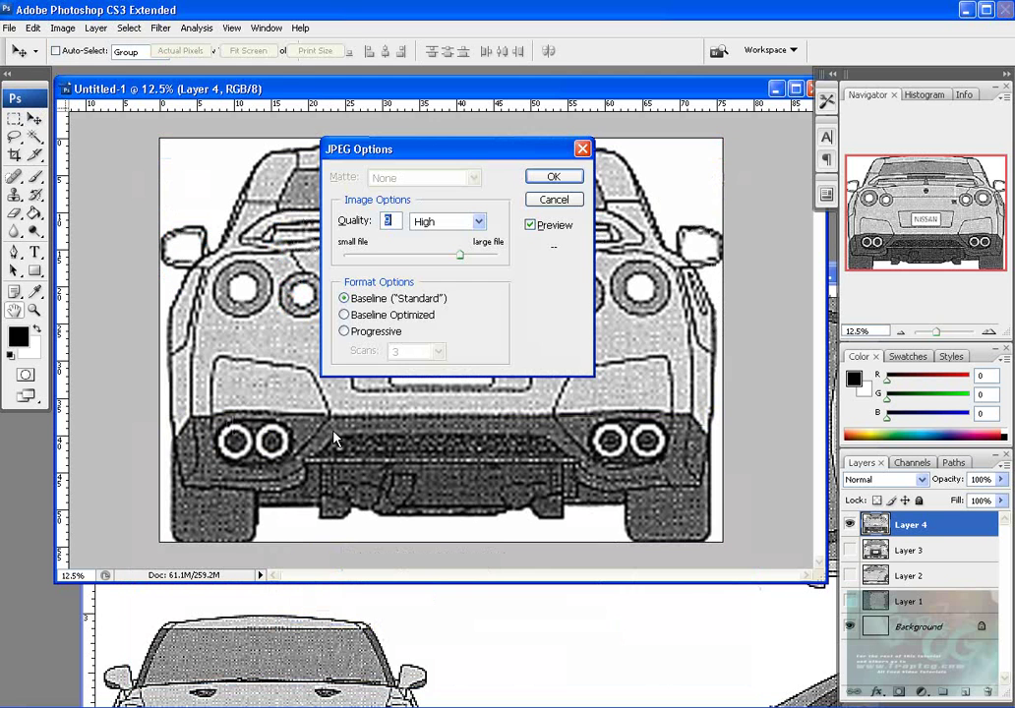
key(Return)
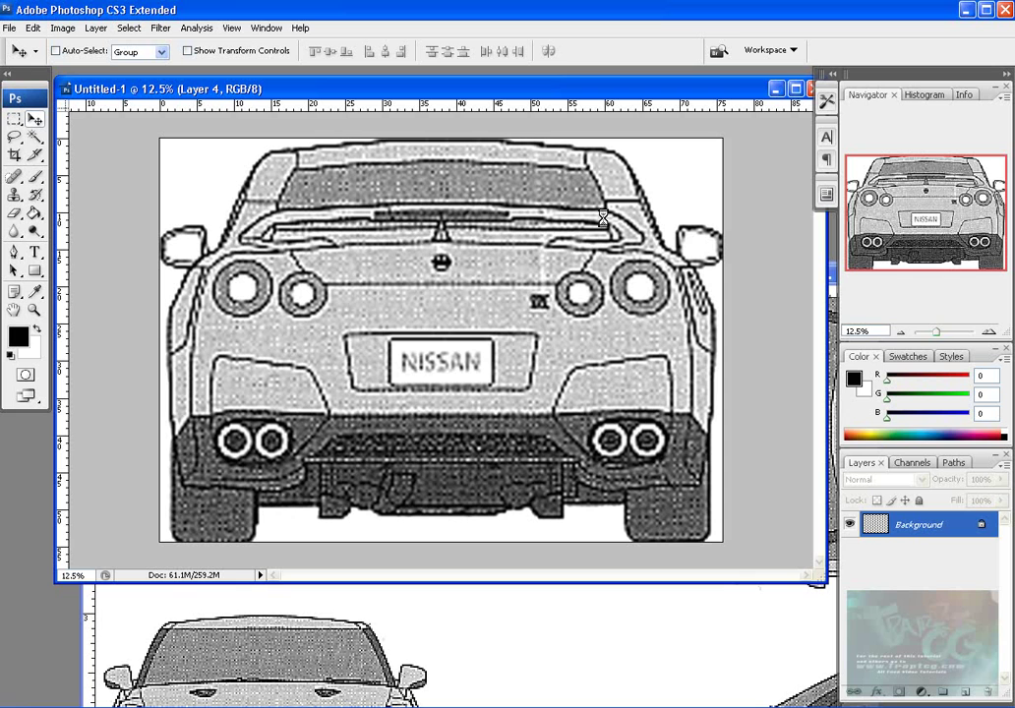
Close both the Untitled-1 document and the nissan-gt-r-2008-2.png source image
click(808, 88)
click(514, 281)
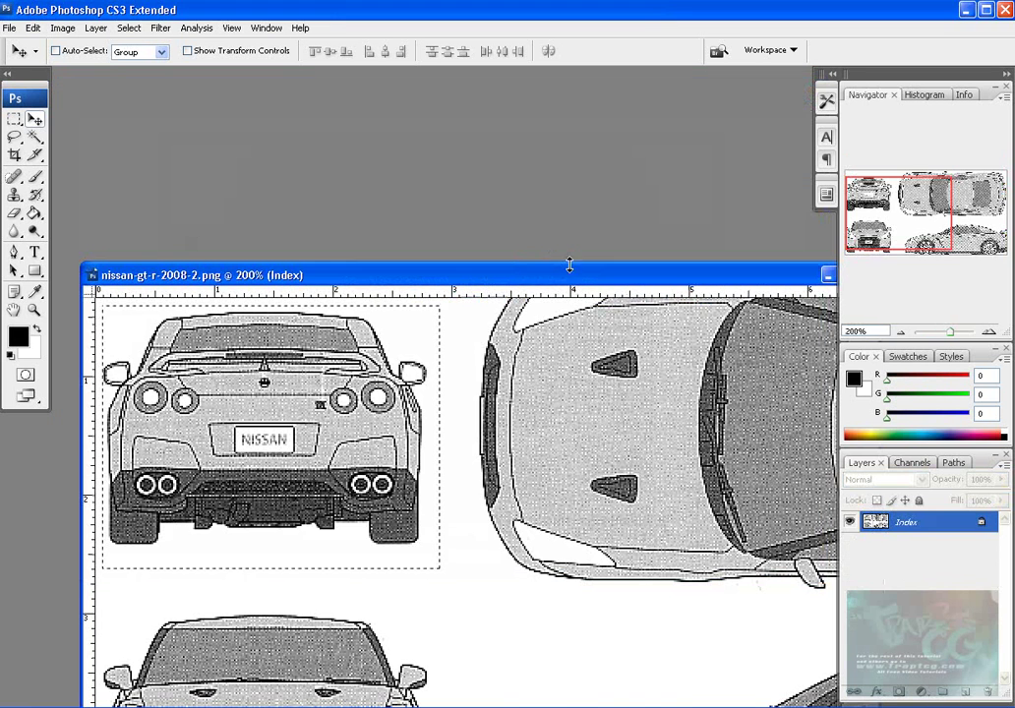
drag(569, 269, 439, 231)
click(741, 236)
click(508, 287)
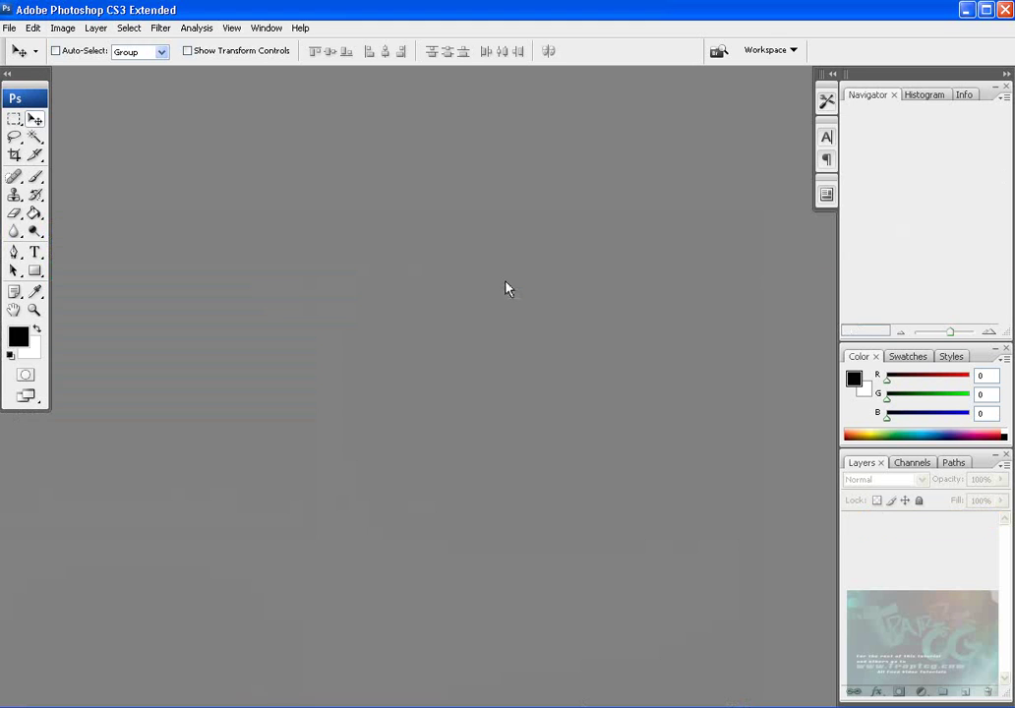
Open the saved blueprint view JPEGs from the file window in Photoshop, and hide the grid in BackView.jpg
key(alt+Tab)
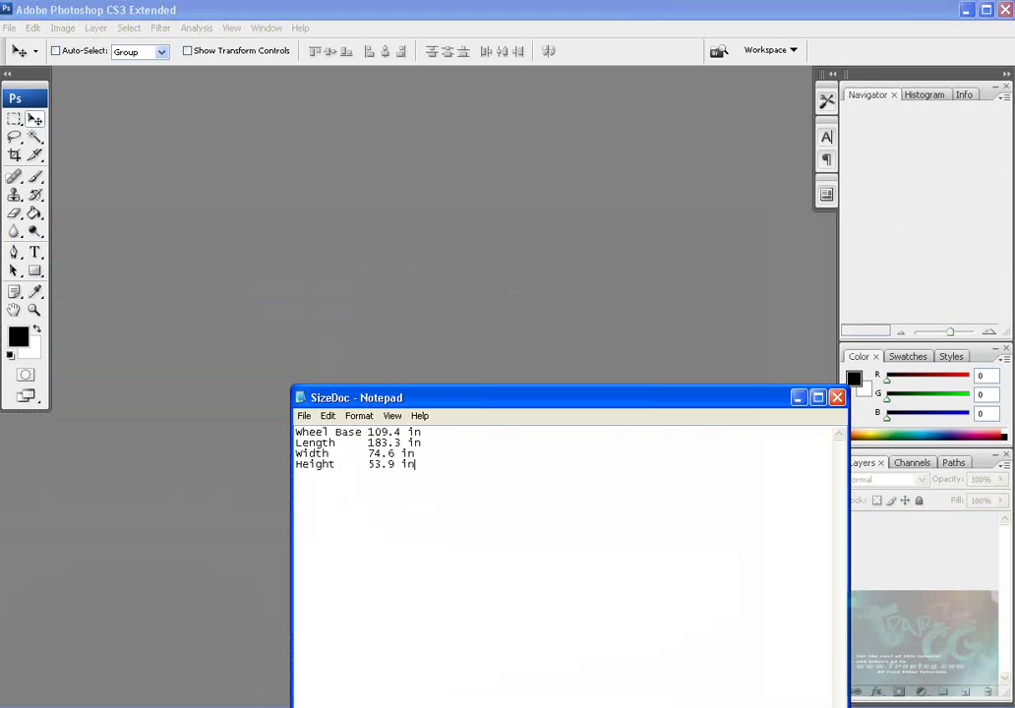
key(alt+Tab)
drag(731, 391, 99, 419)
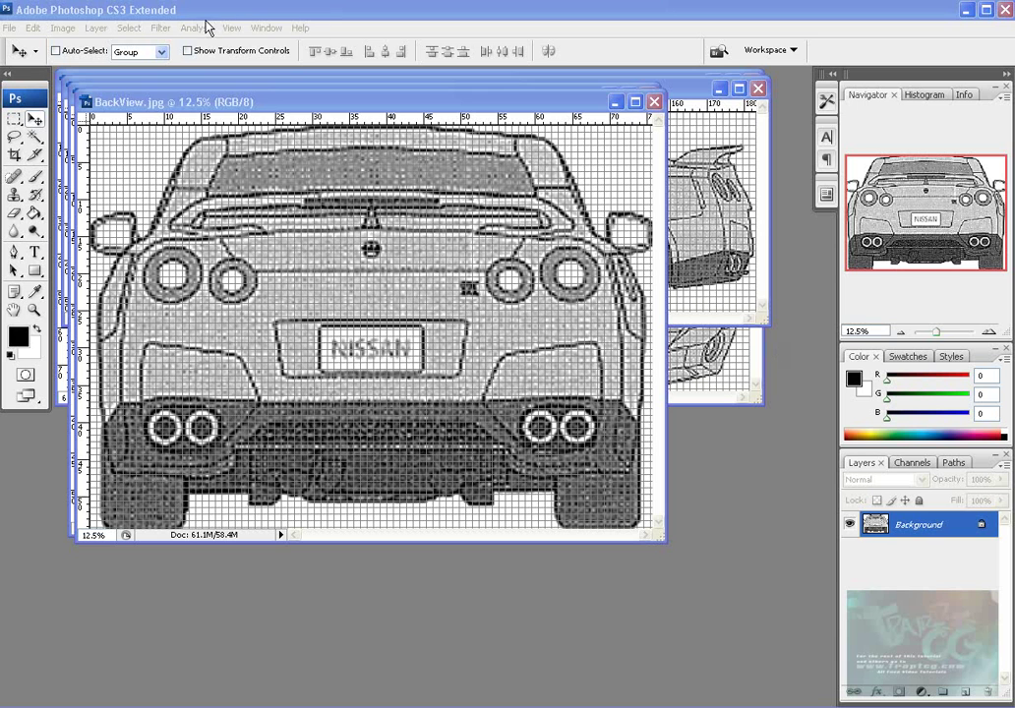
click(207, 27)
click(269, 218)
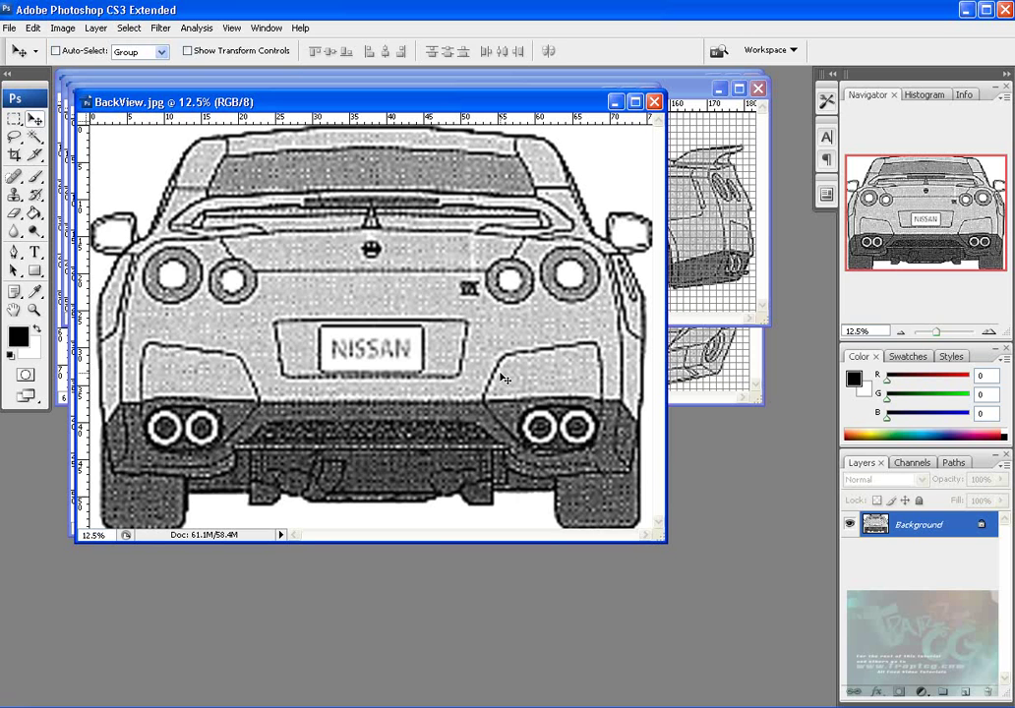
Lighten BackView.jpg with Levels, setting the black input to 0 and lowering the white input until the body shading turns nearly white
key(ctrl+l)
drag(594, 445, 630, 445)
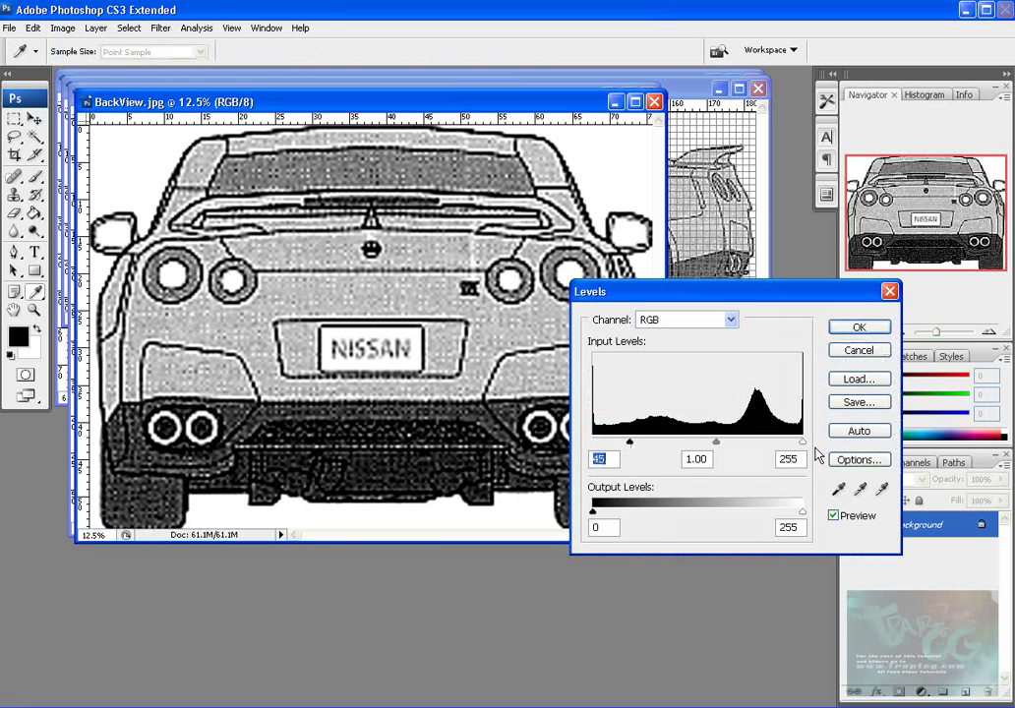
drag(802, 443, 733, 444)
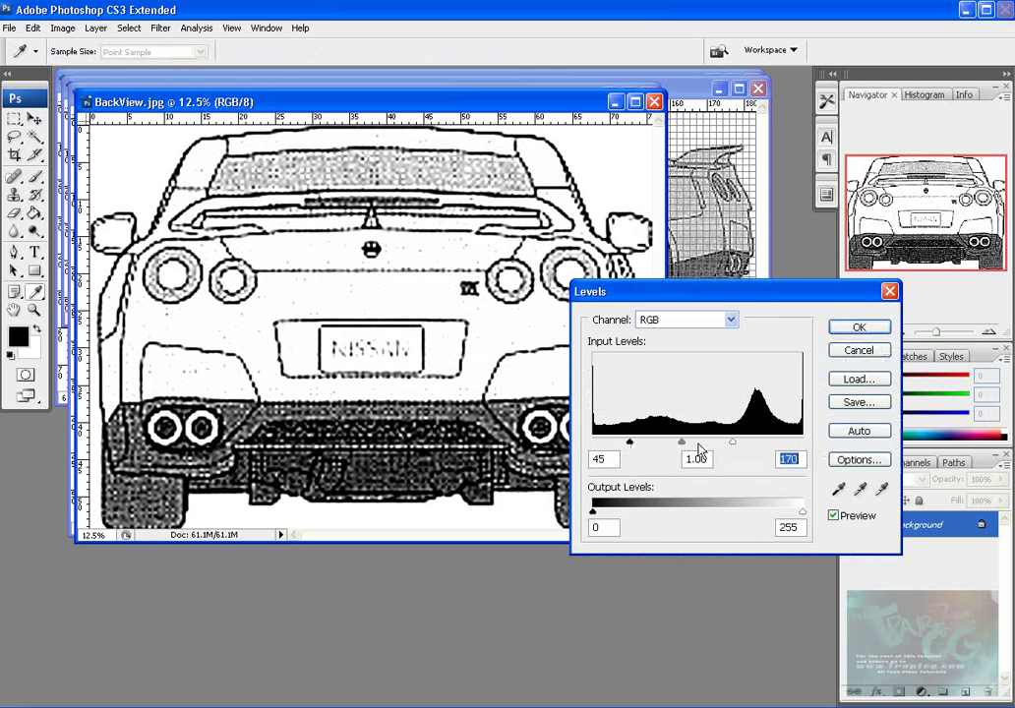
drag(631, 446, 592, 444)
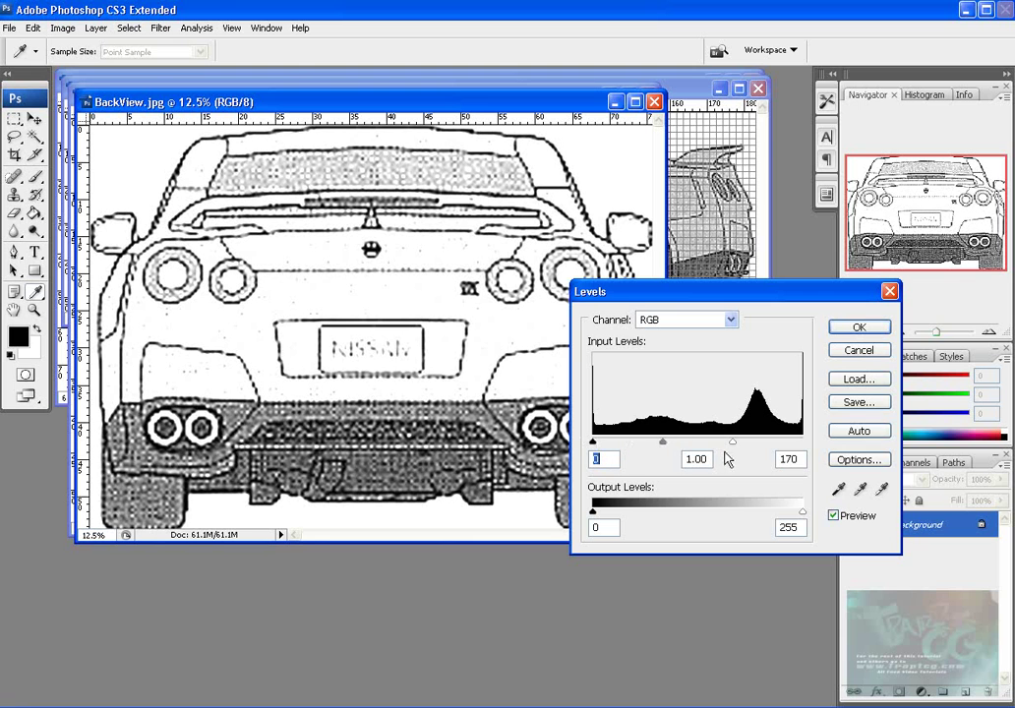
mouse_move(733, 443)
mouse_down()
mouse_move(709, 443)
mouse_move(746, 443)
mouse_up()
drag(662, 291, 704, 300)
click(899, 336)
key(v)
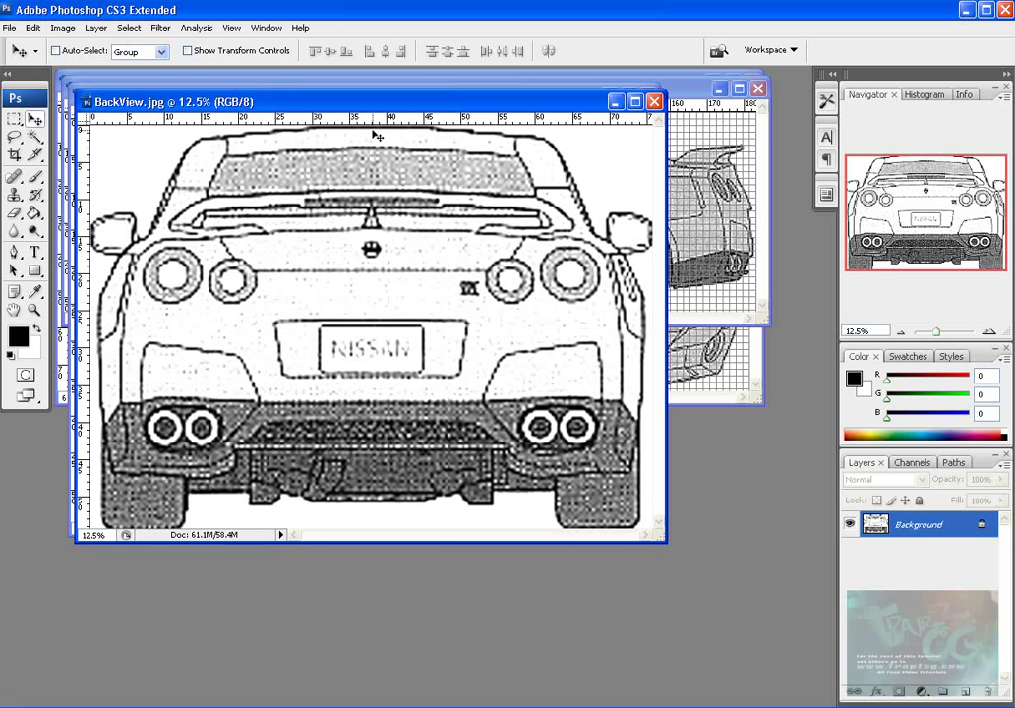
Minimize BackView.jpg and hide the grid in FrontView.jpg
click(614, 102)
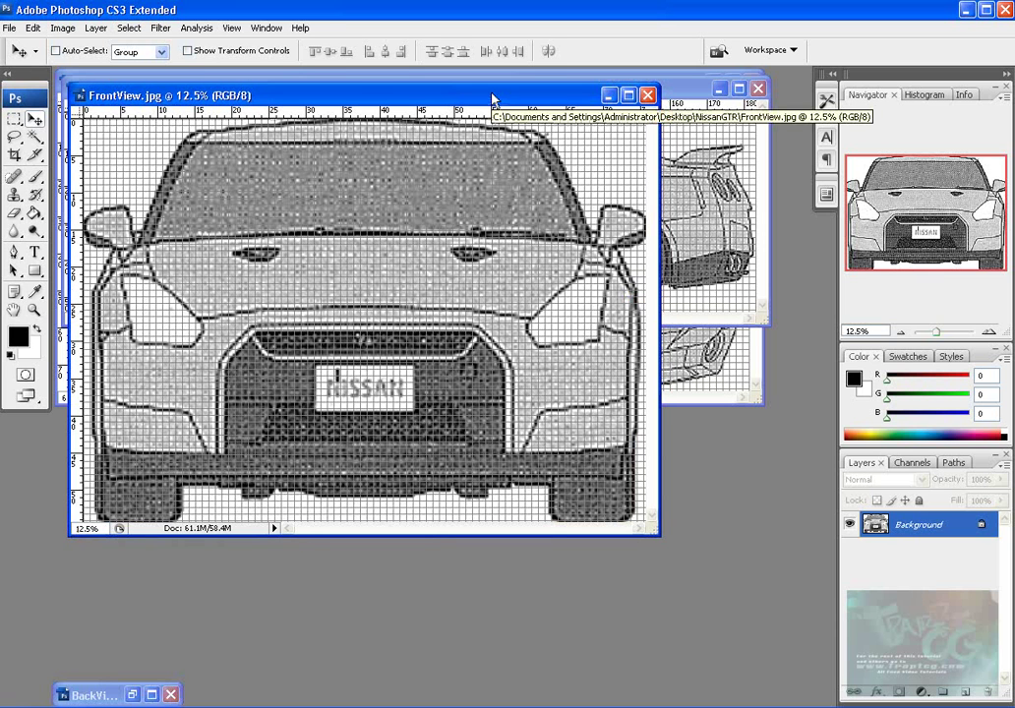
click(231, 28)
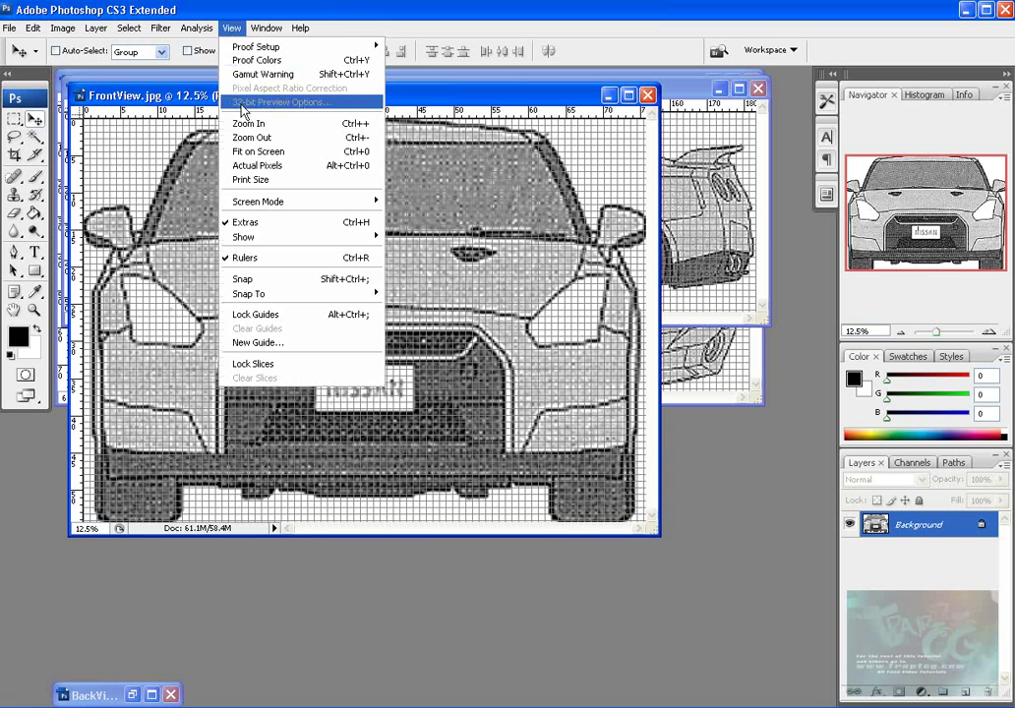
click(293, 224)
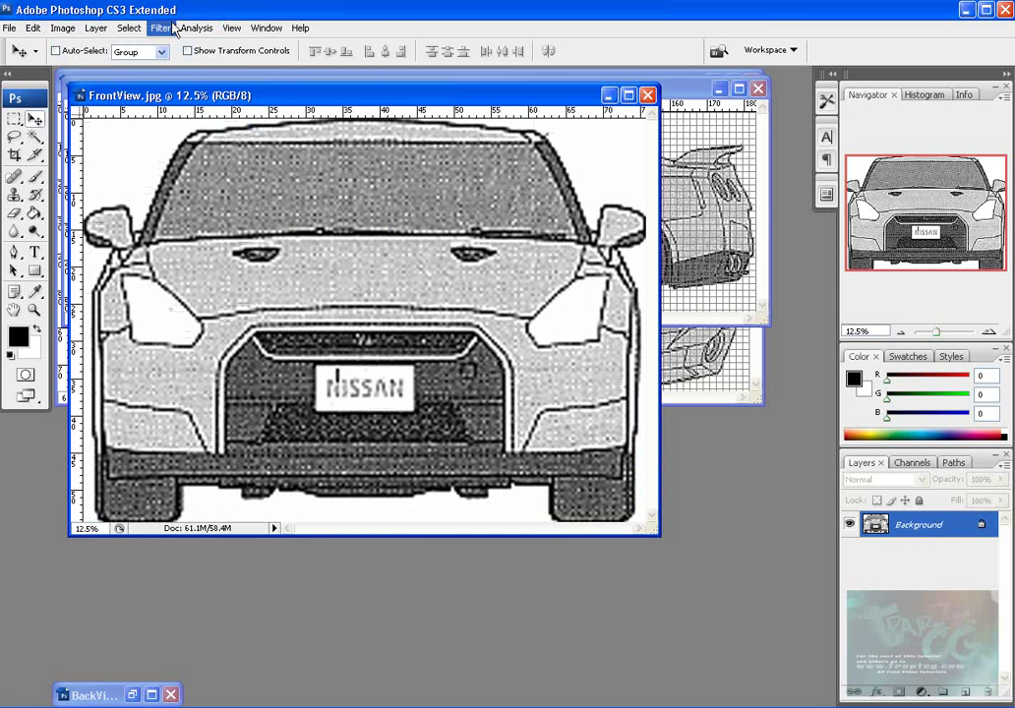
Lighten FrontView.jpg with Levels, setting the black input to 12 and the white input to 168
key(ctrl+l)
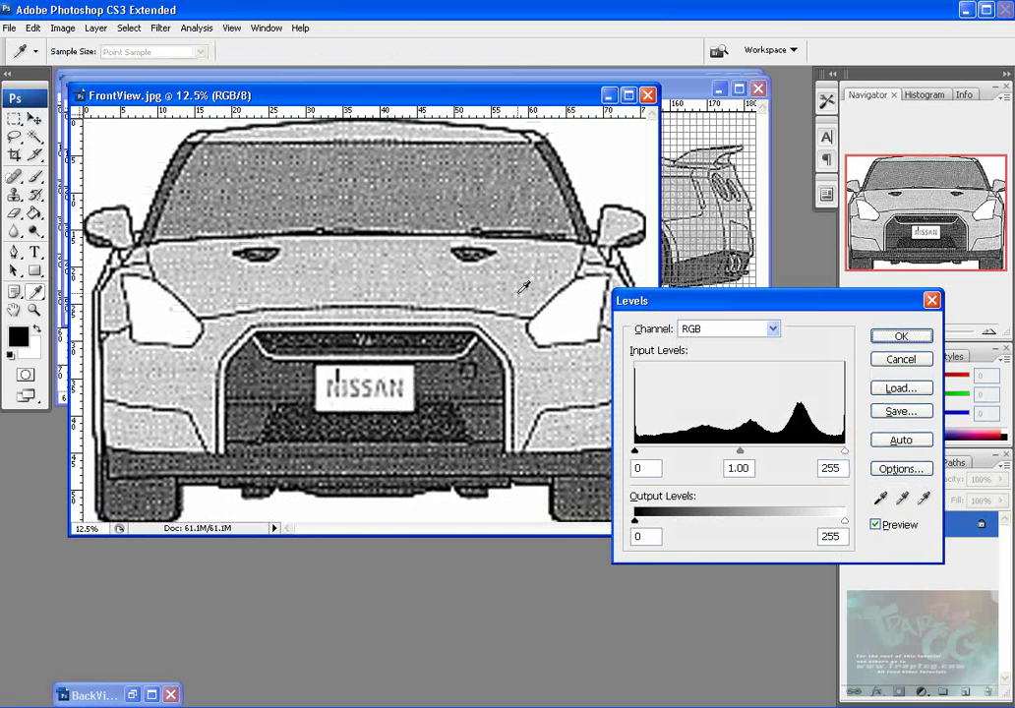
drag(636, 452, 662, 453)
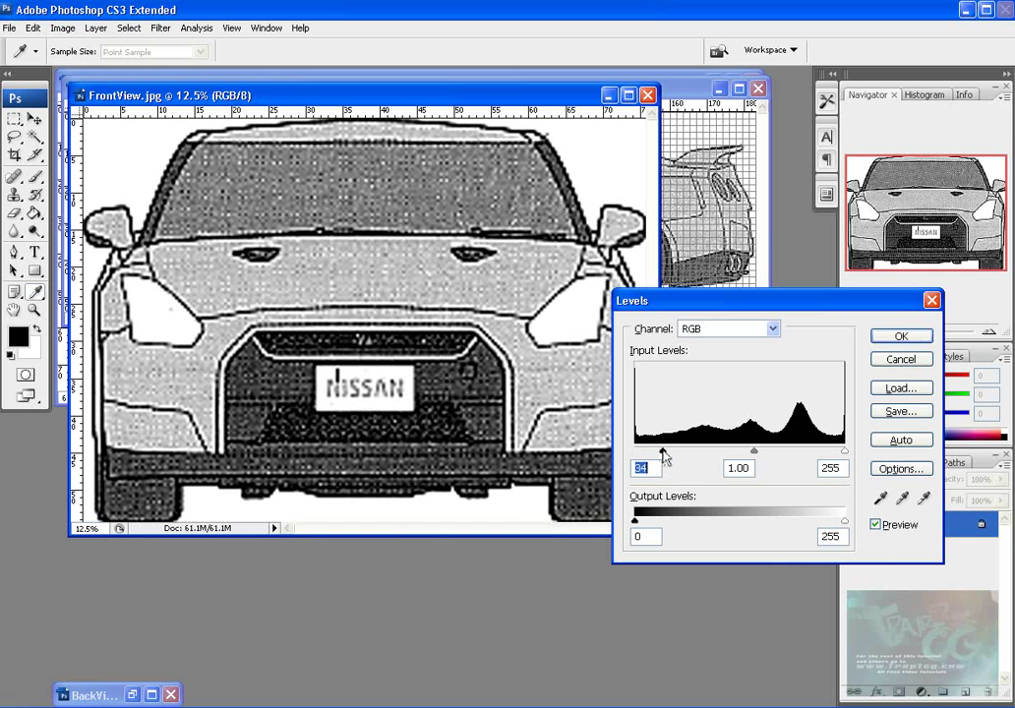
drag(843, 453, 784, 453)
mouse_move(660, 453)
mouse_down()
mouse_move(618, 451)
mouse_move(645, 454)
mouse_up()
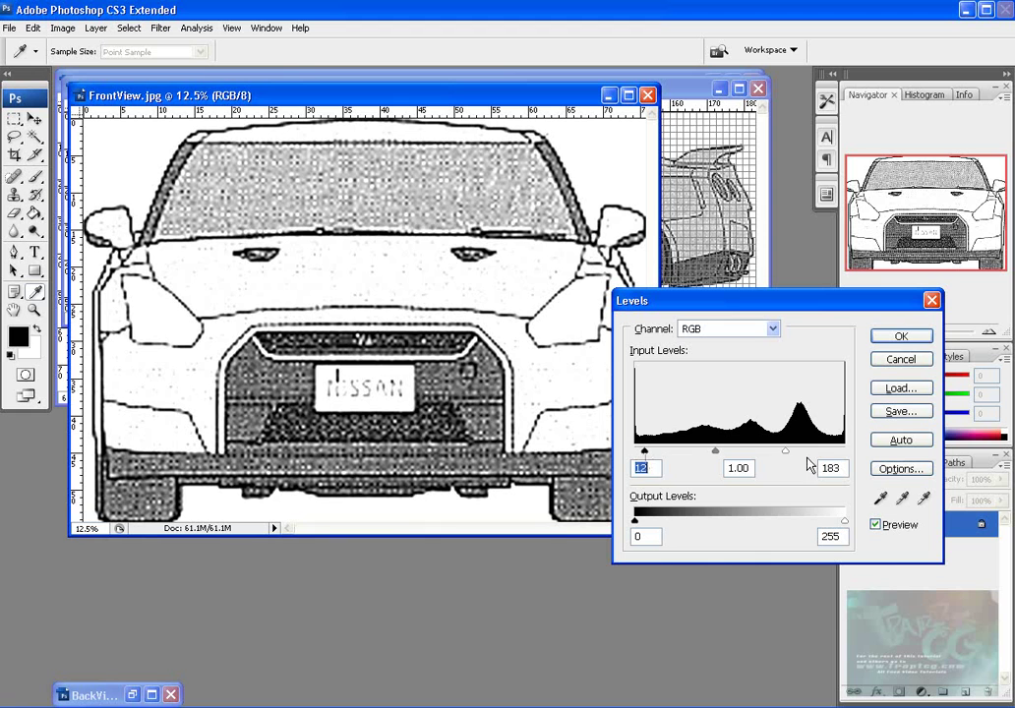
drag(786, 455, 775, 458)
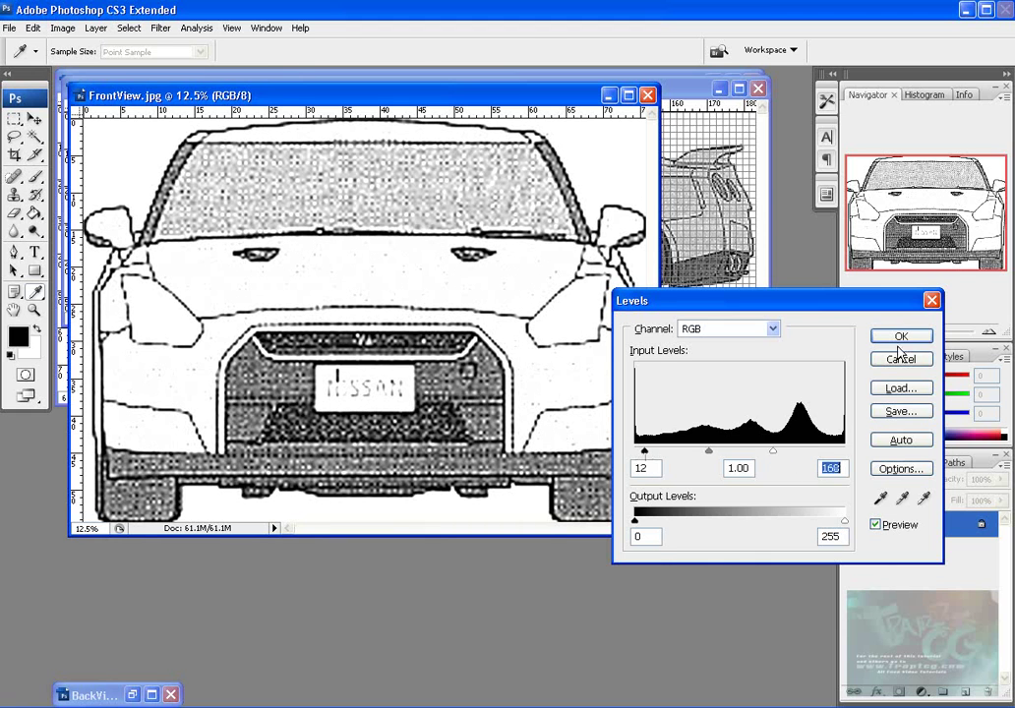
click(900, 336)
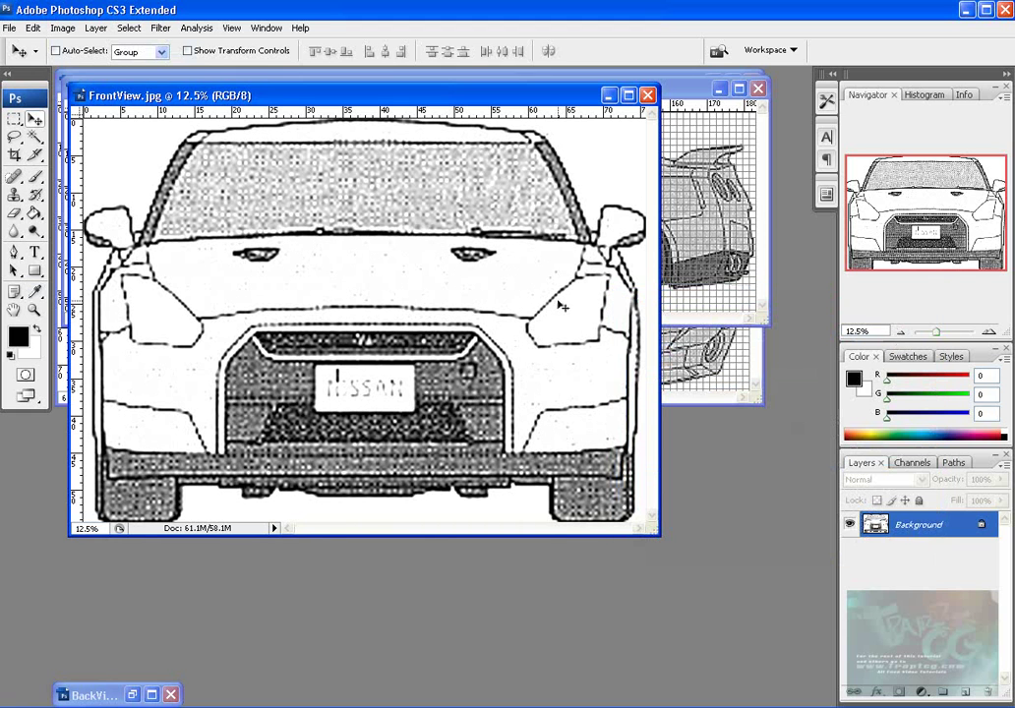
Undo and redo the Levels adjustment on FrontView.jpg to compare the shading, and close that document
key(ctrl+z)
key(ctrl+z)
click(648, 97)
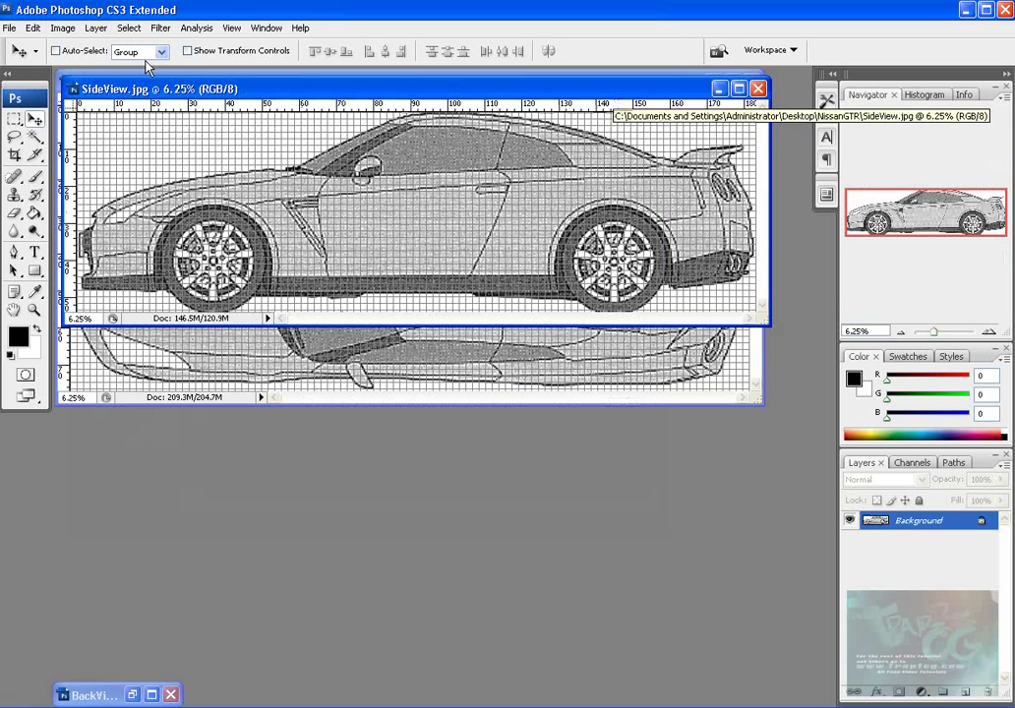
Hide the grid in SideView.jpg and lighten the image with Levels, using a black input of 18 and a white input of 173
click(233, 29)
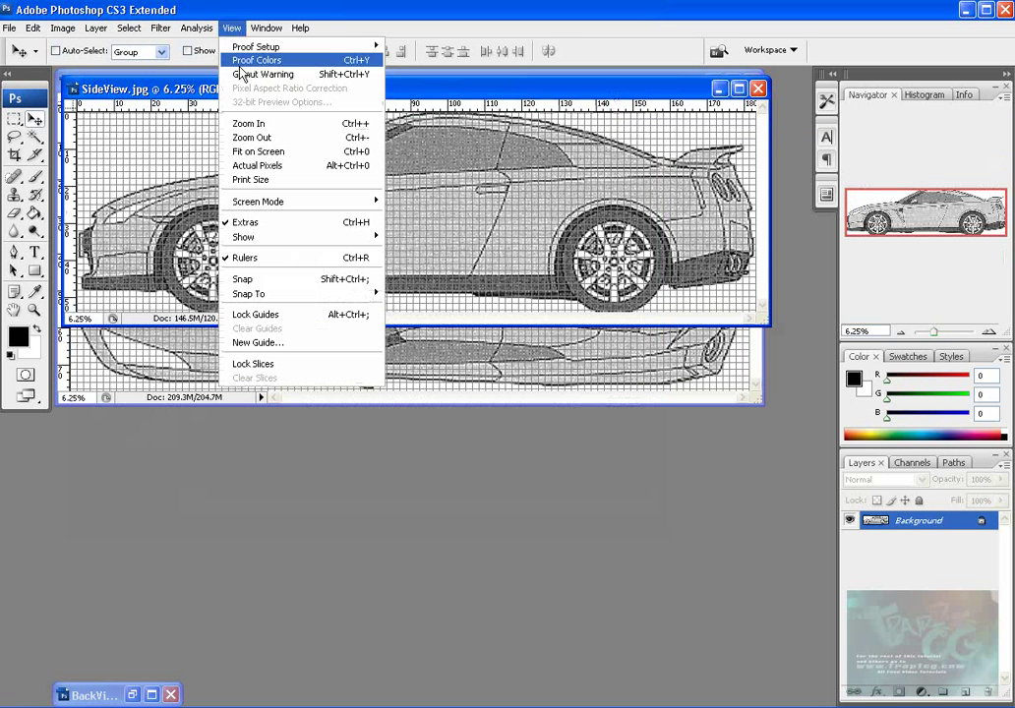
click(246, 223)
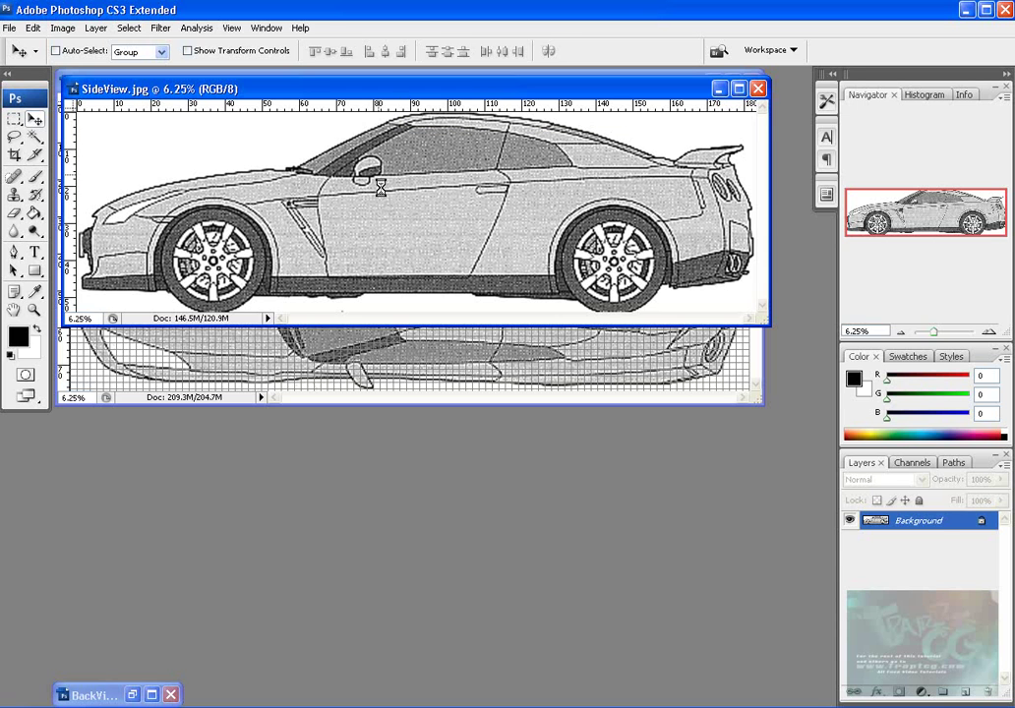
key(ctrl+l)
drag(634, 451, 649, 452)
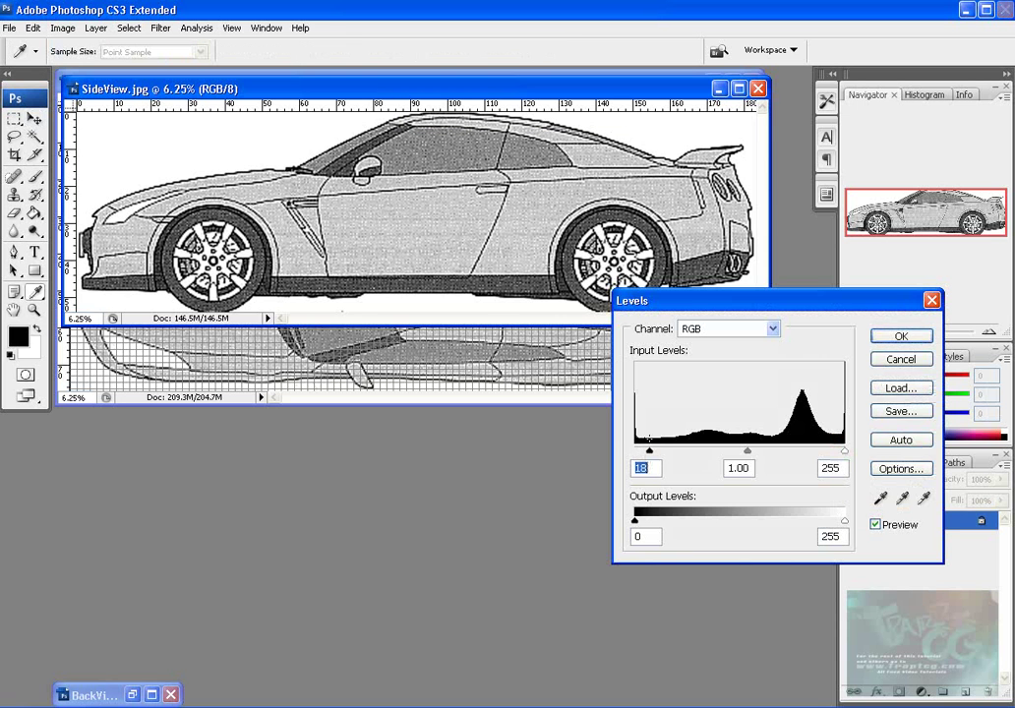
drag(843, 451, 777, 451)
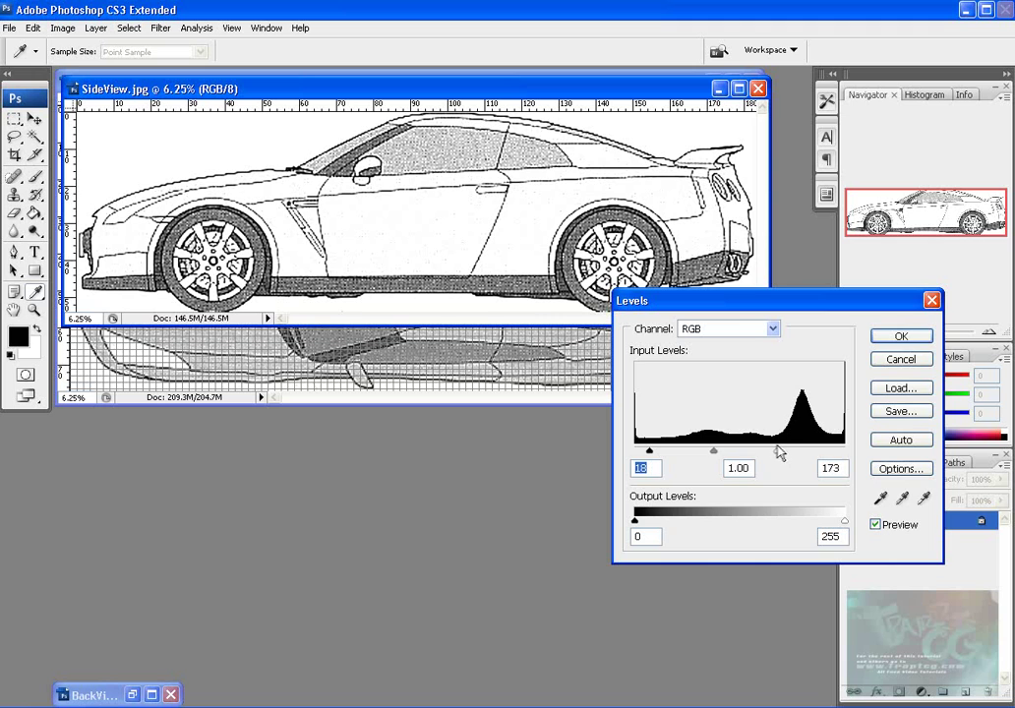
click(902, 337)
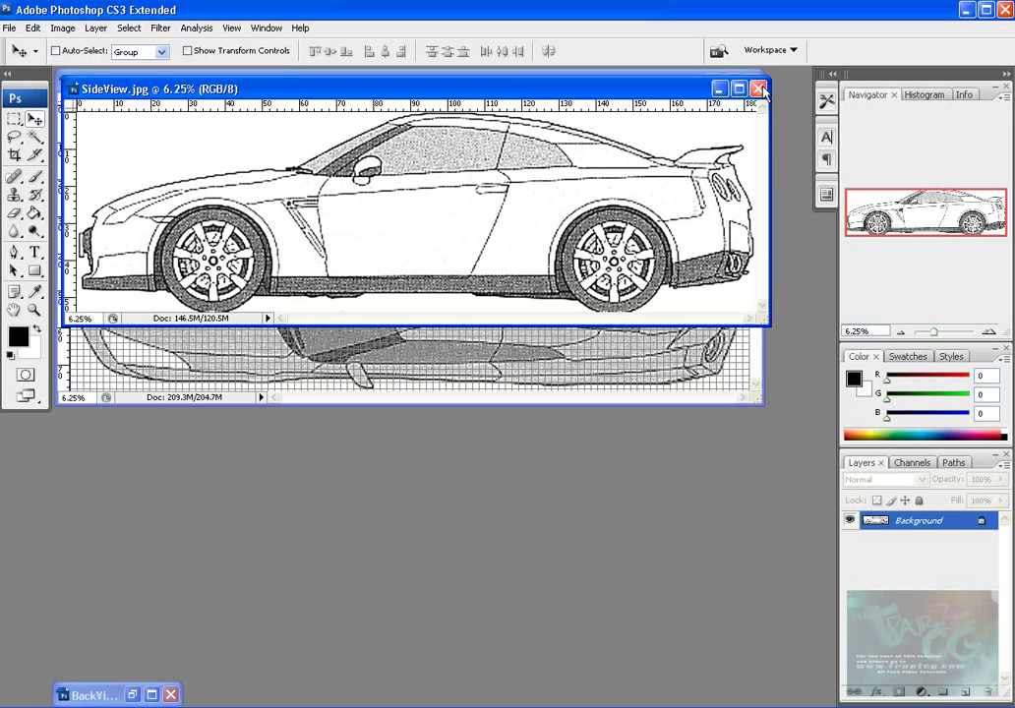
Minimize SideView.jpg and hide the grid in TopView.jpg
click(719, 89)
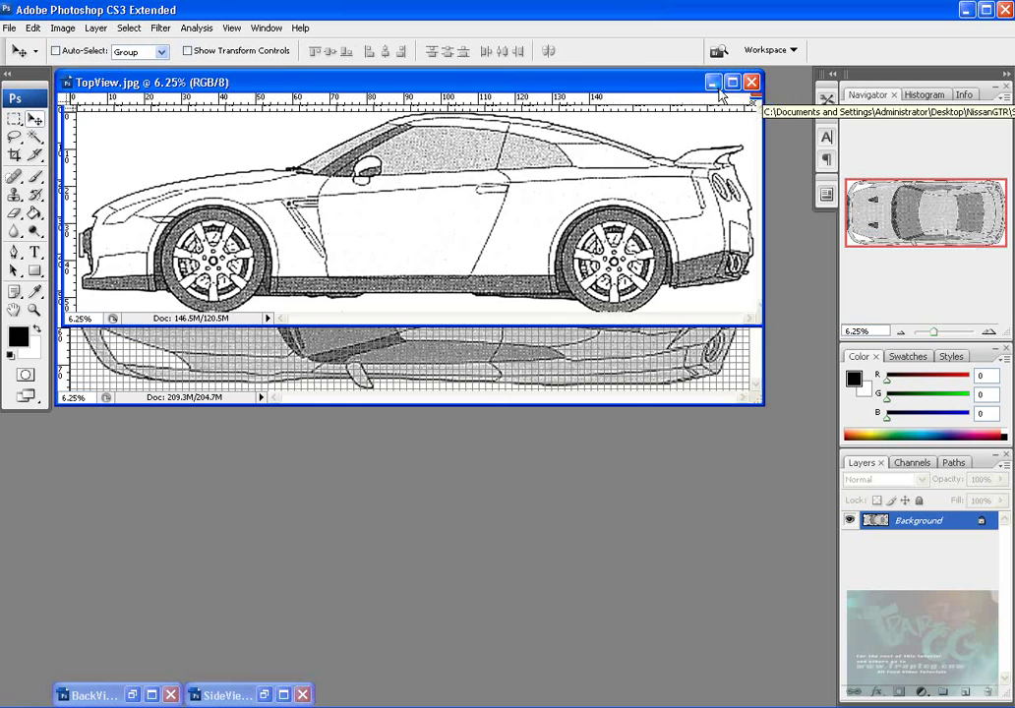
click(231, 27)
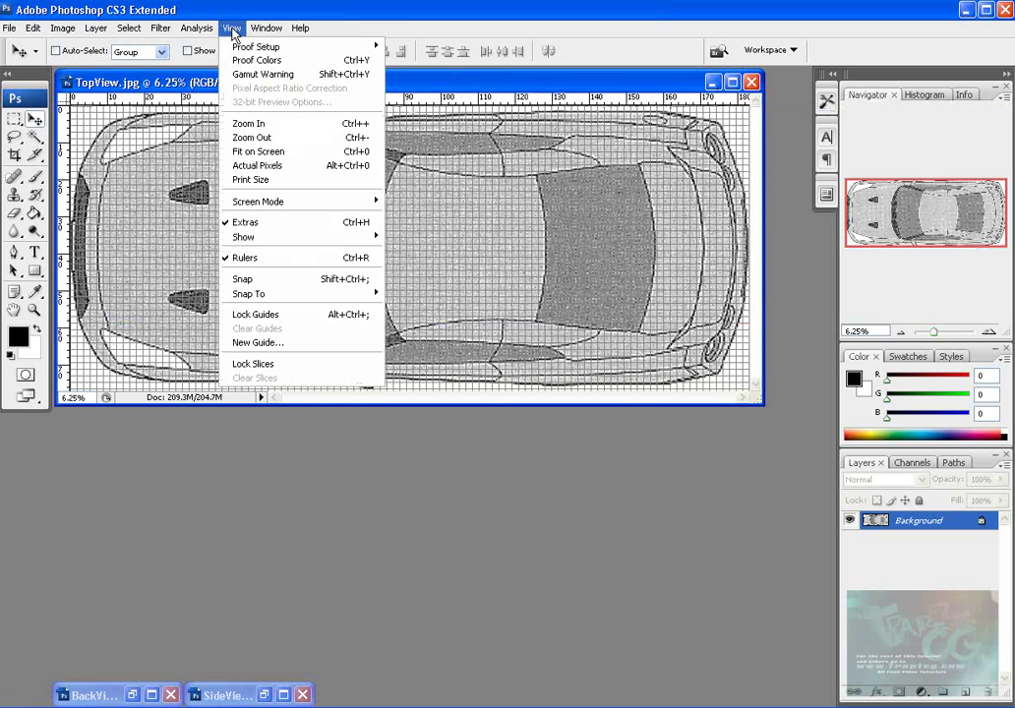
click(281, 221)
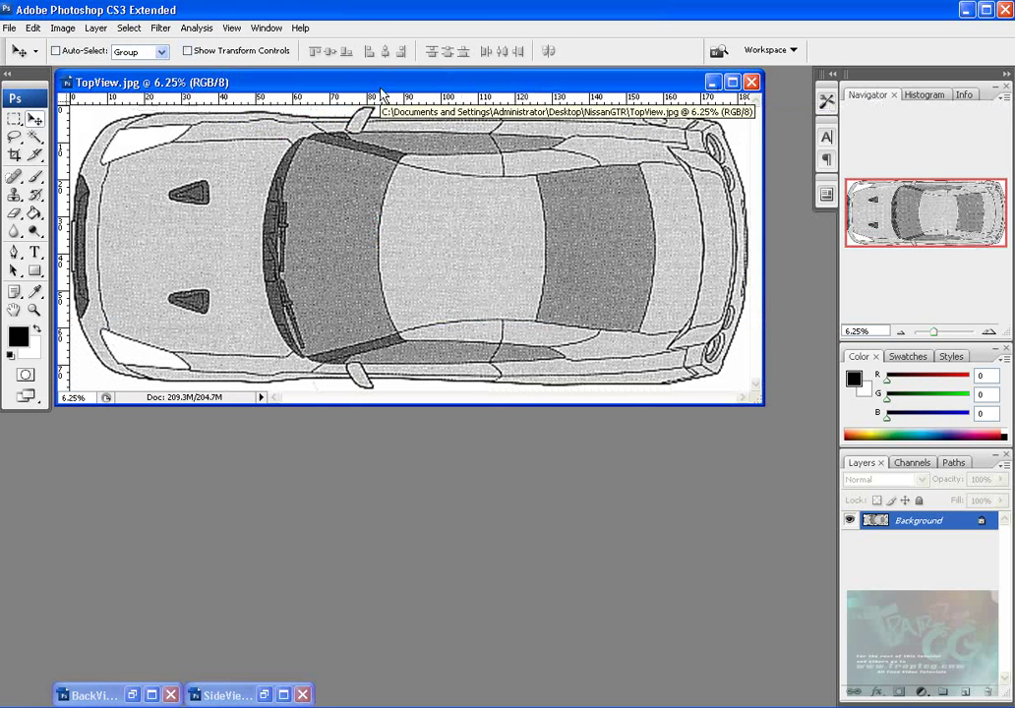
Raise the TopView image's contrast with Levels, setting the input black point to 28 and the white point to 182
key(ctrl+l)
drag(843, 451, 789, 451)
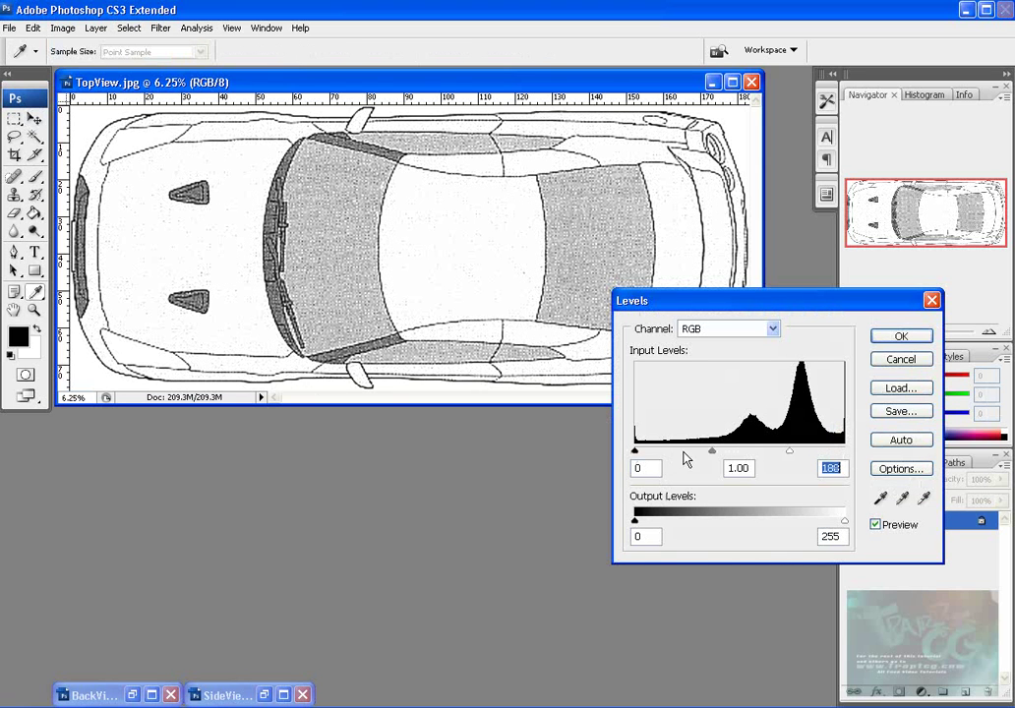
drag(635, 451, 658, 453)
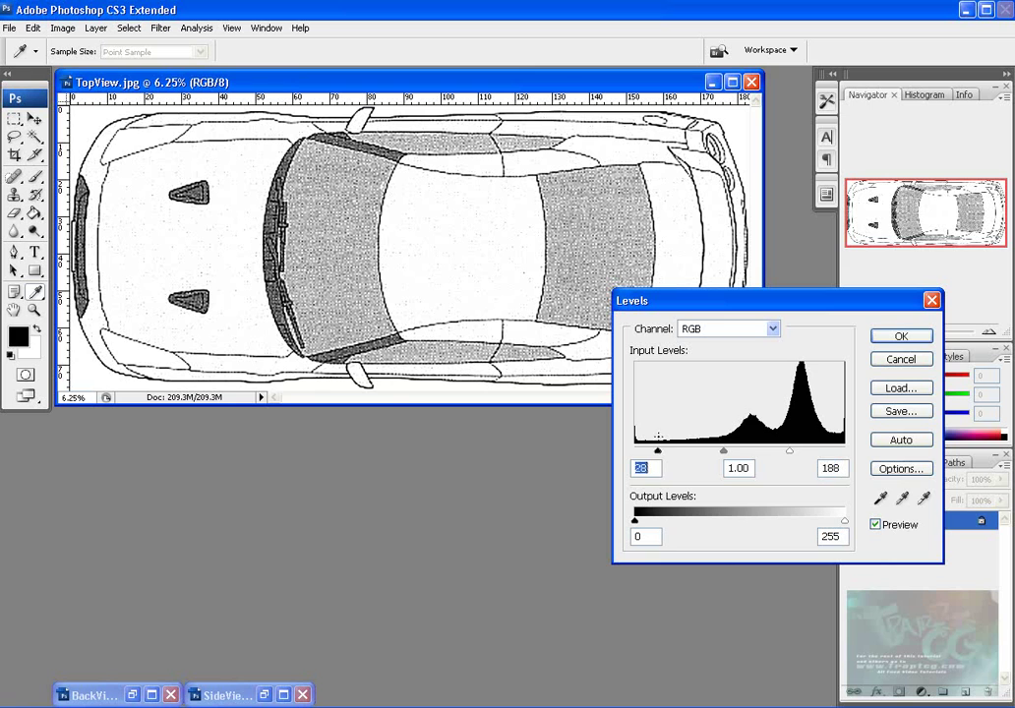
drag(788, 451, 784, 451)
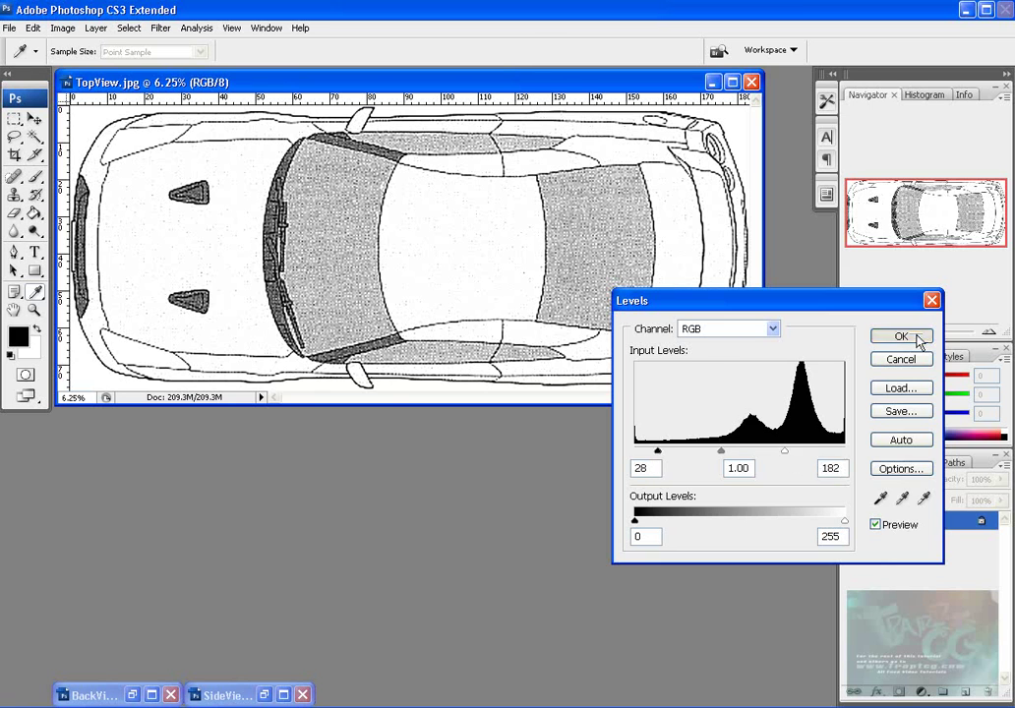
click(916, 336)
key(v)
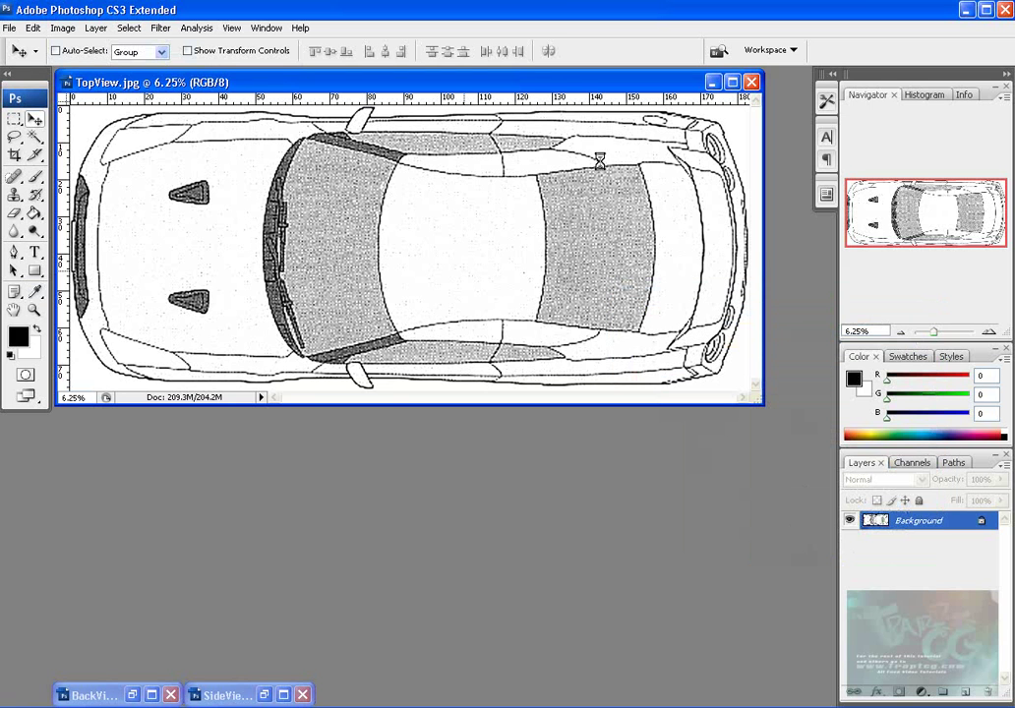
Minimize the TopView document, open FrontView from the NissanGTR folder in Photoshop, and minimize it as well
key(alt+Tab)
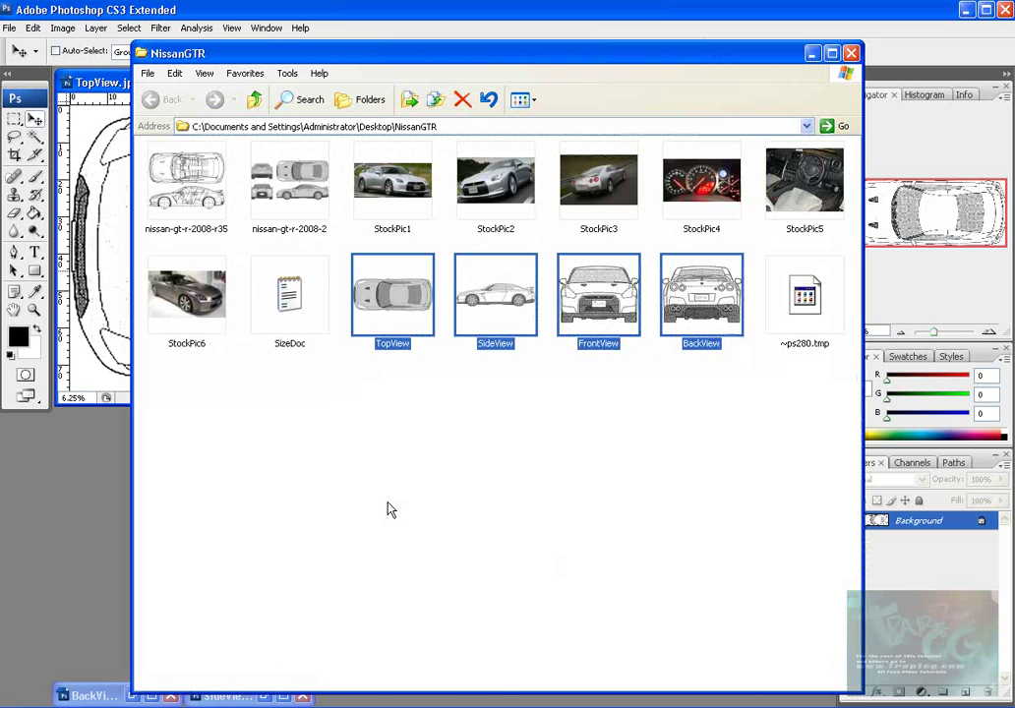
click(644, 403)
click(596, 300)
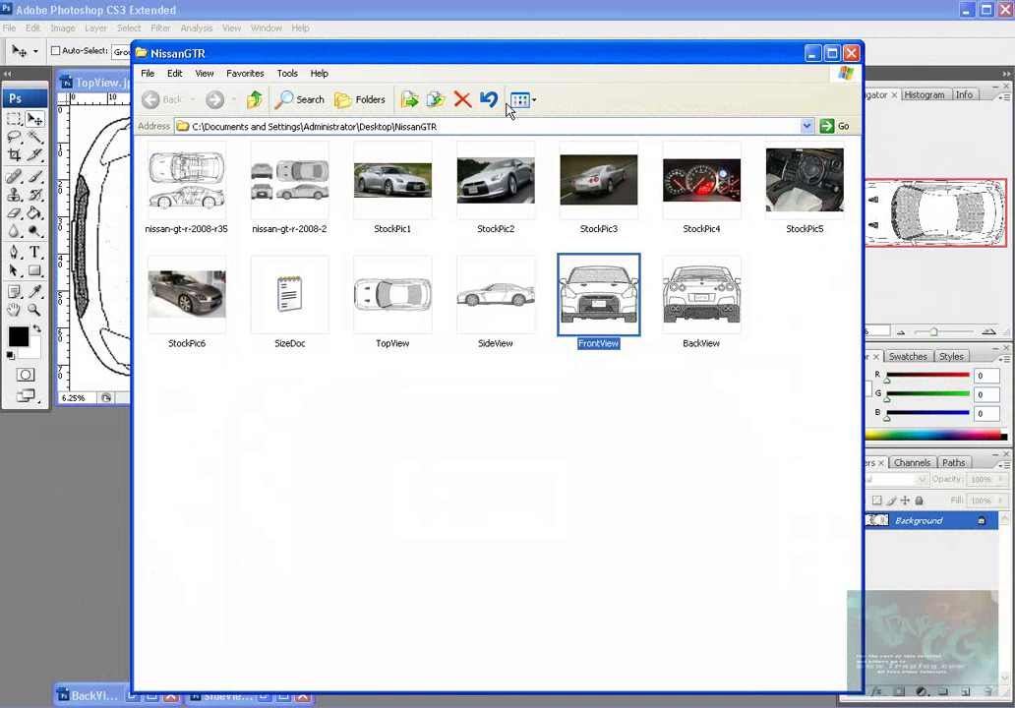
drag(522, 47, 734, 69)
click(267, 67)
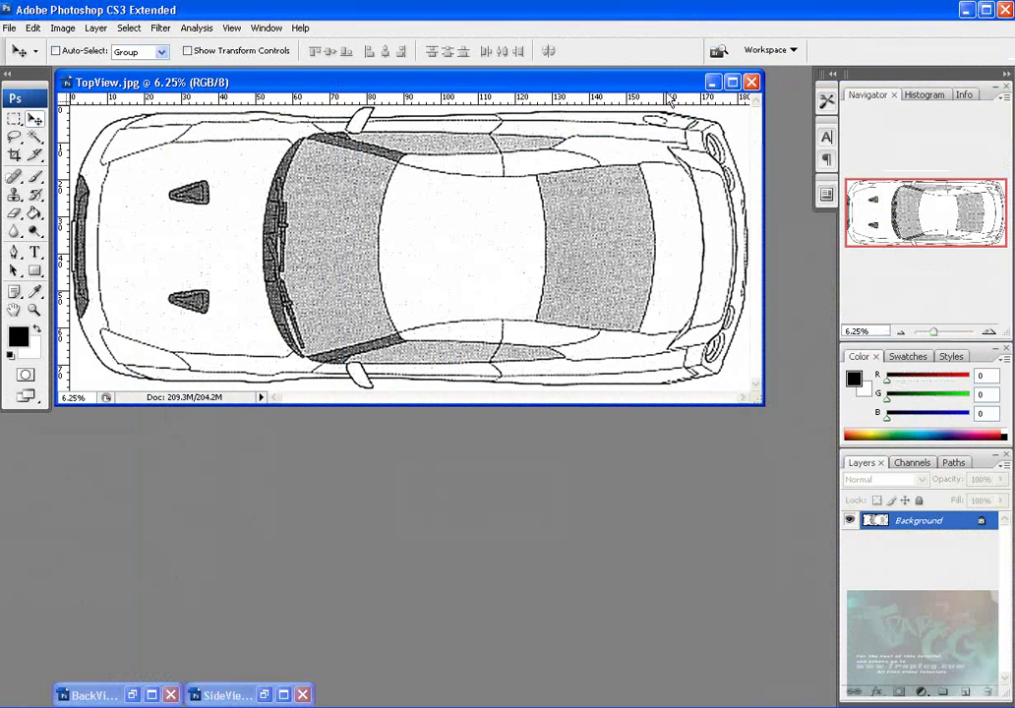
click(712, 81)
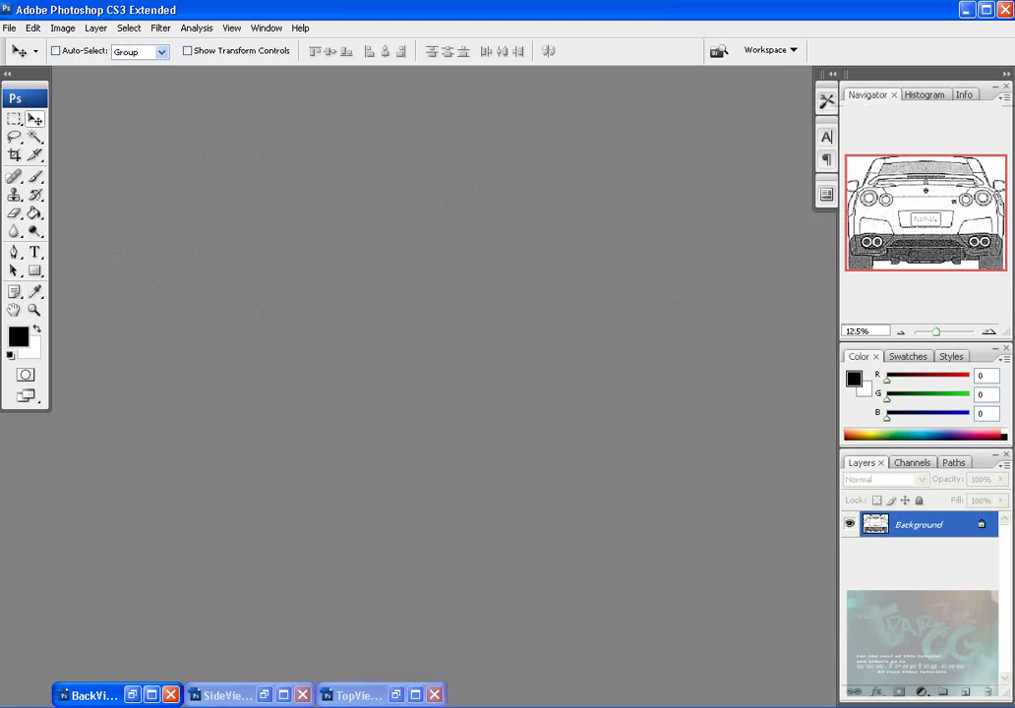
key(alt+Tab)
drag(809, 312, 237, 356)
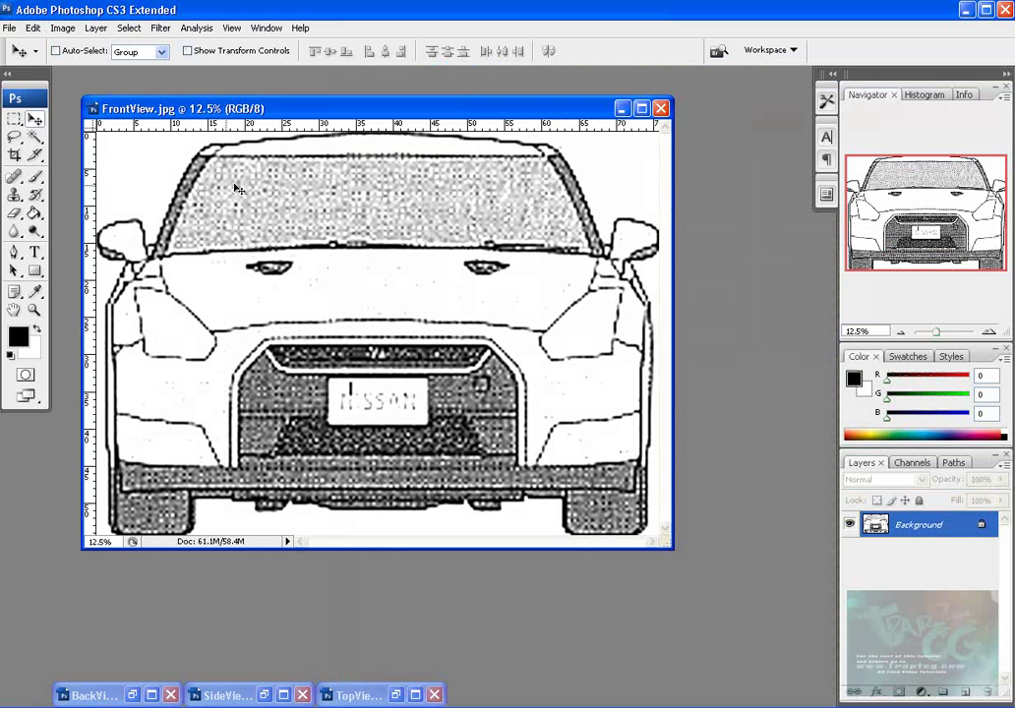
click(625, 107)
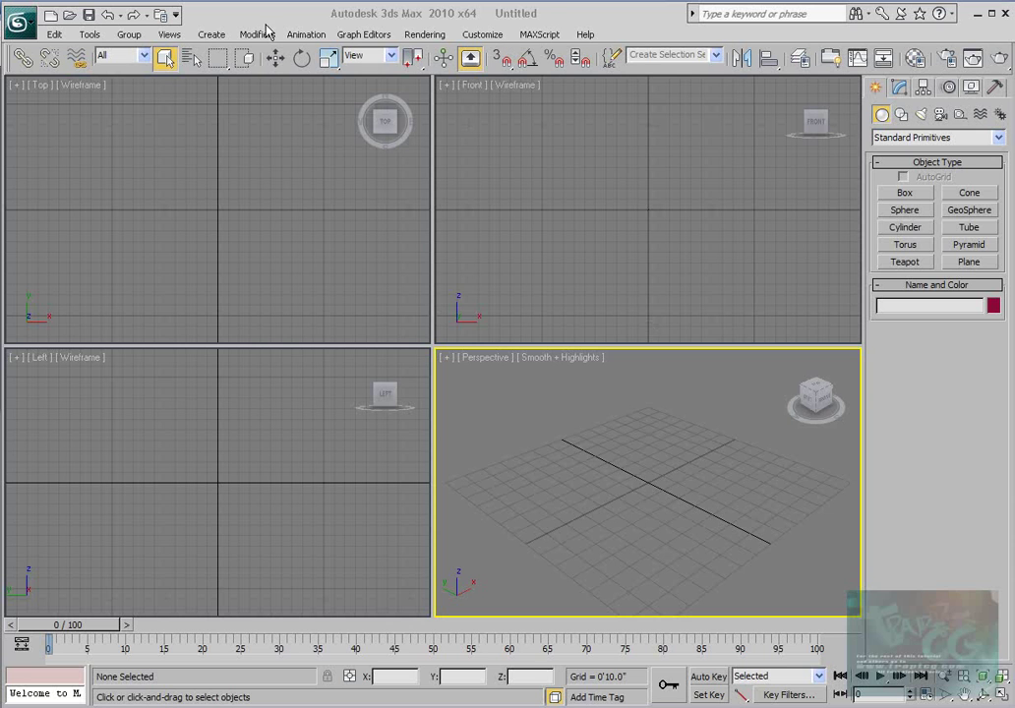
In 3ds Max, set the NissanGTR folder on the desktop as the project folder
click(18, 22)
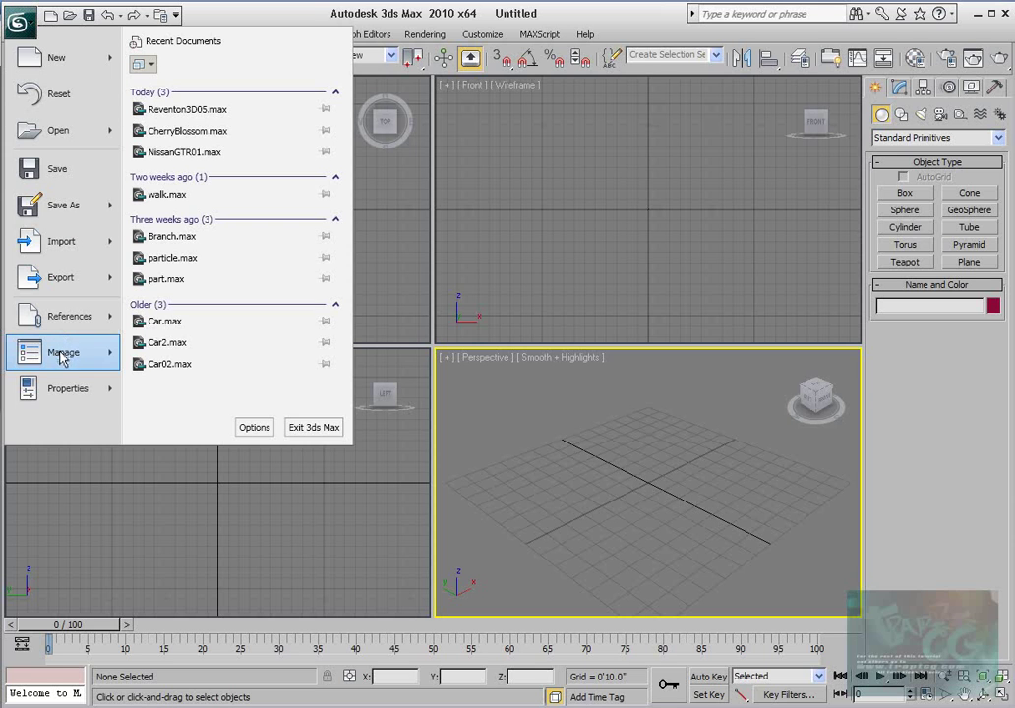
mouse_move(62, 358)
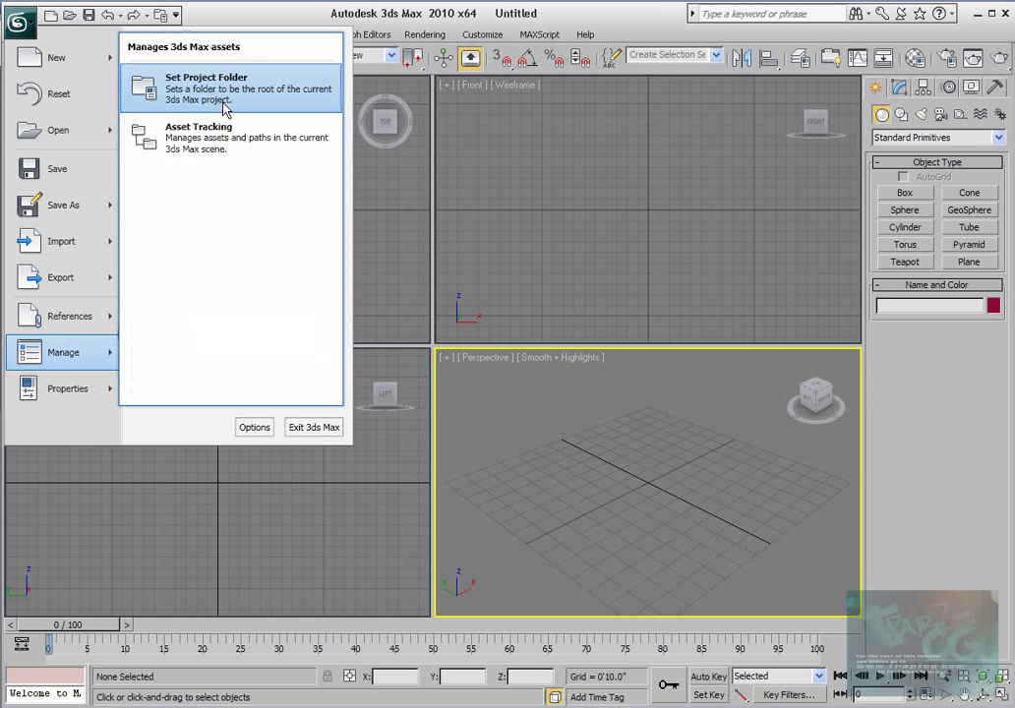
click(185, 88)
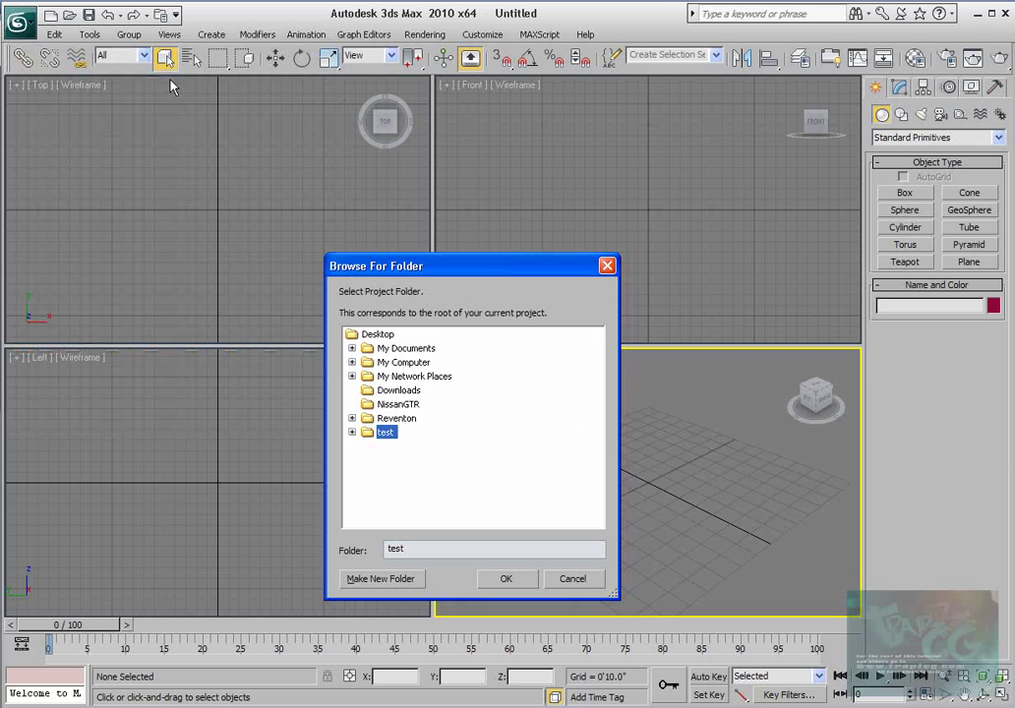
click(395, 404)
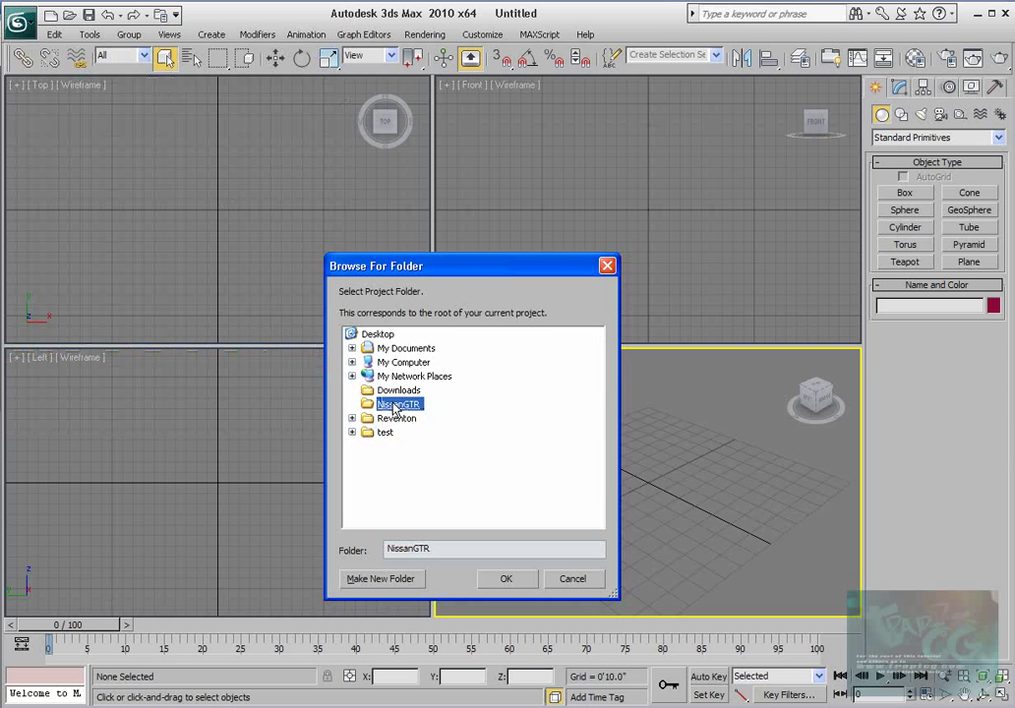
click(513, 583)
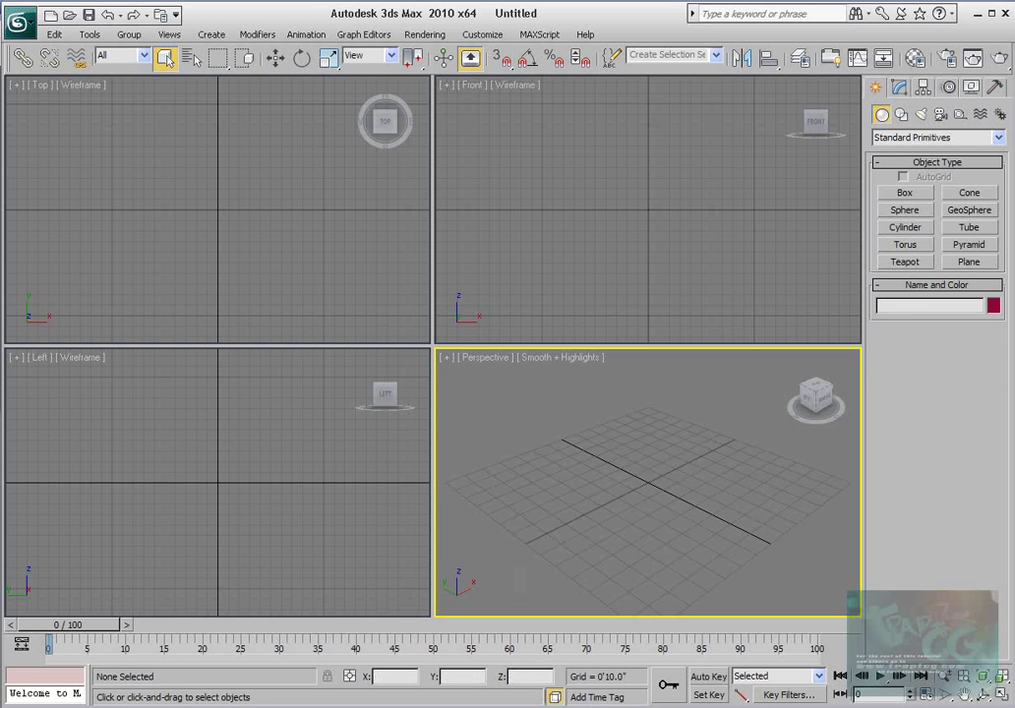
Switch to the NissanGTR folder in Windows Explorer and examine its project subfolders, including scenes, autoback and the images folder inside sceneassets
key(alt+Tab)
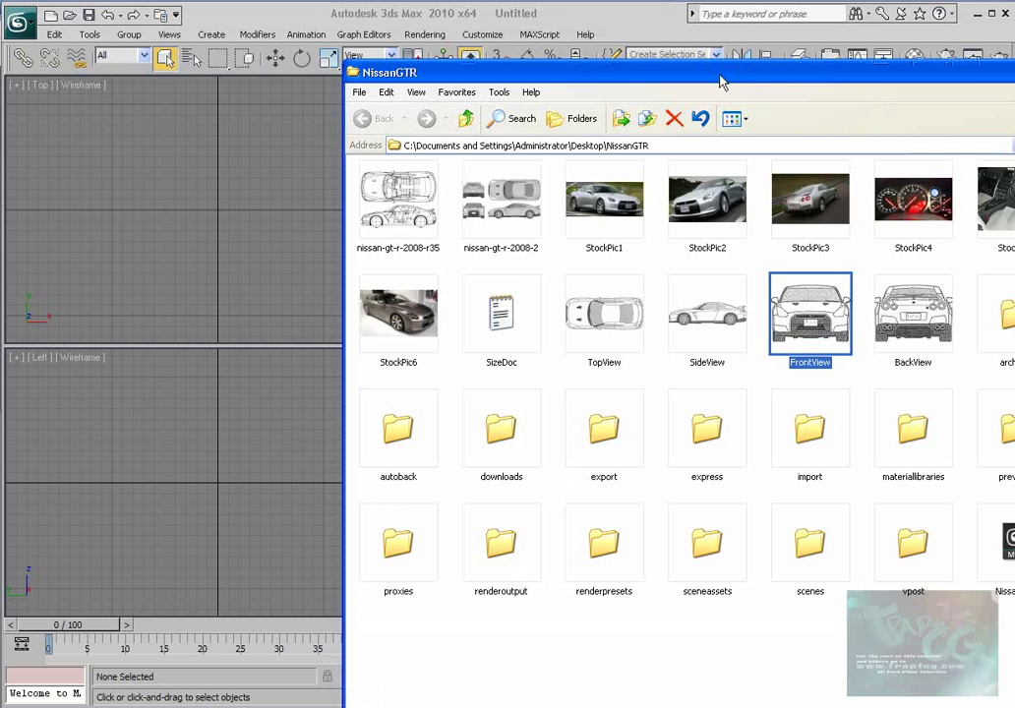
drag(731, 74, 472, 21)
click(798, 268)
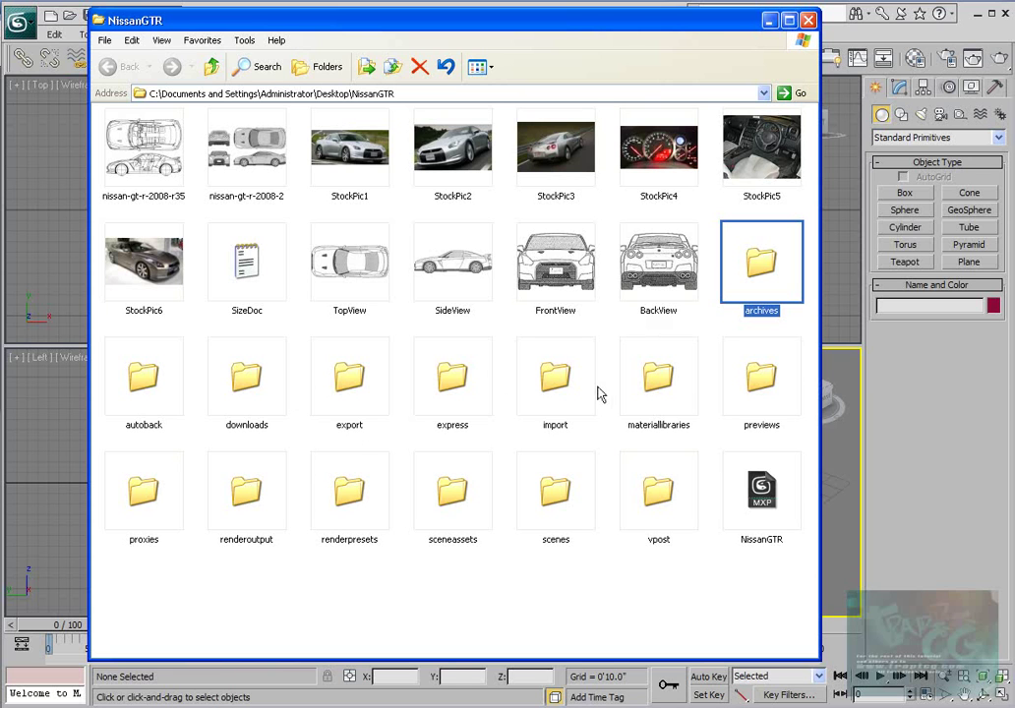
click(529, 385)
key(s)
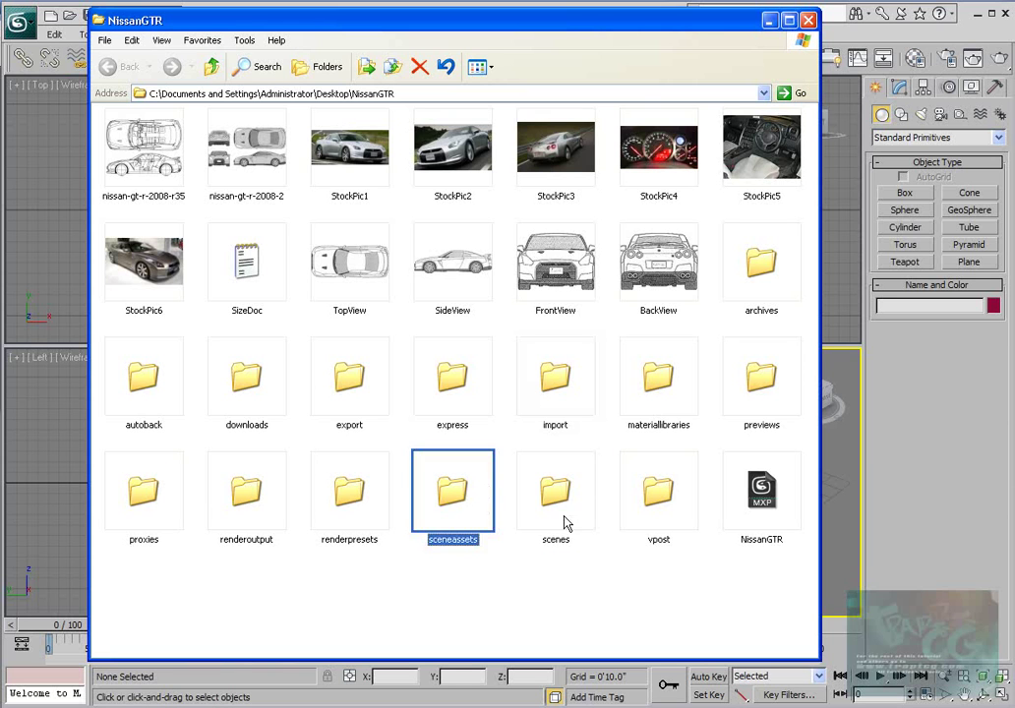
click(553, 486)
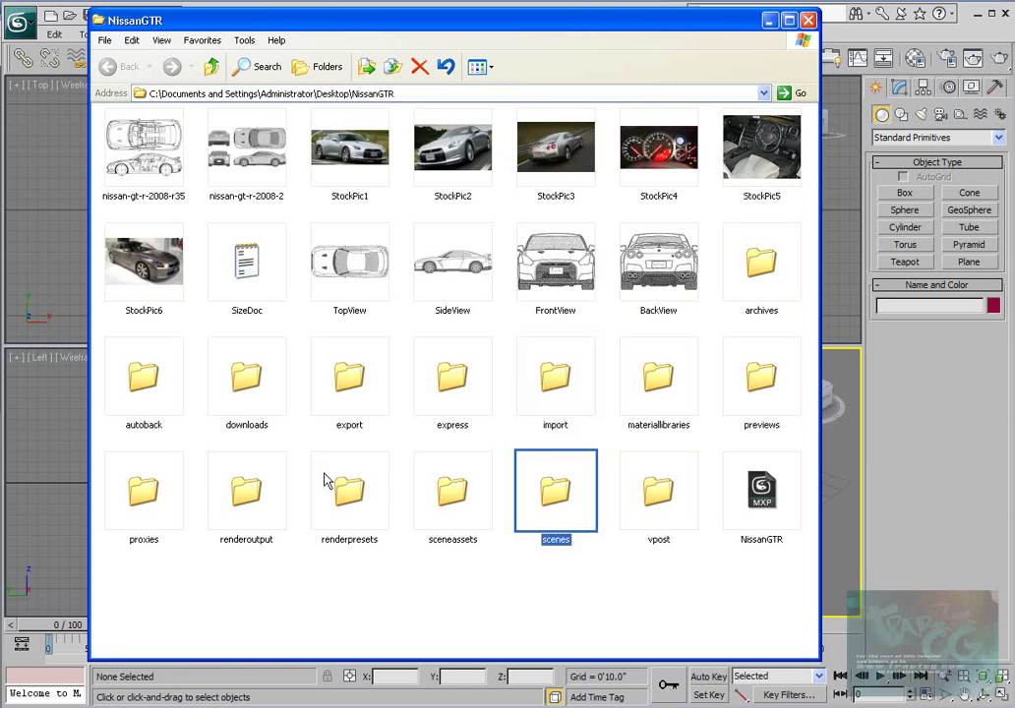
key(b)
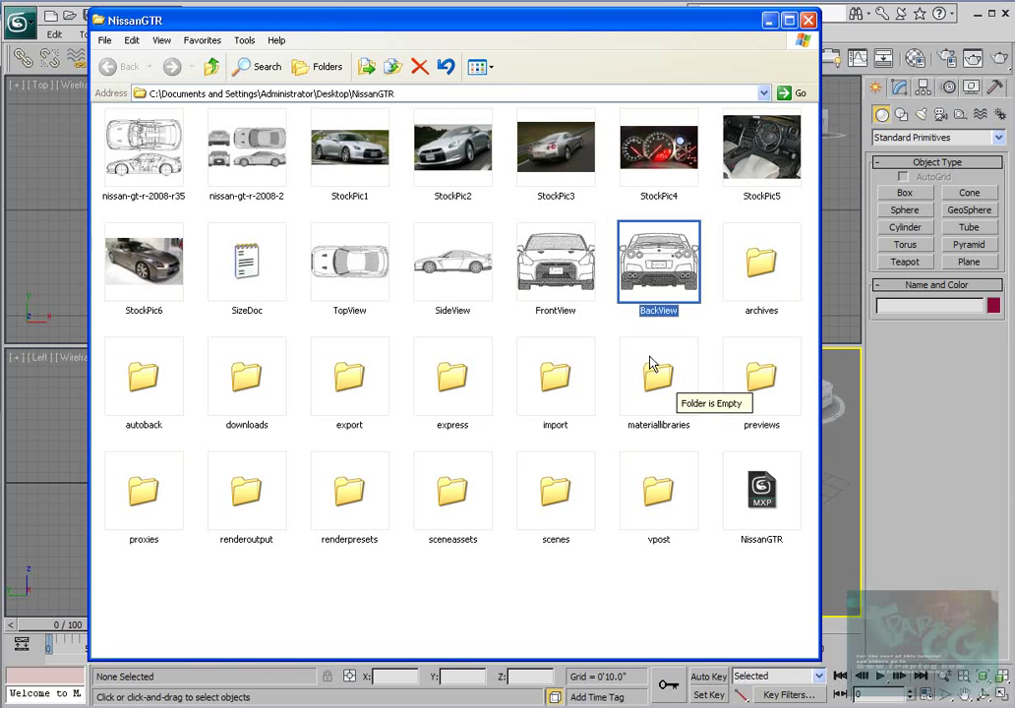
click(142, 378)
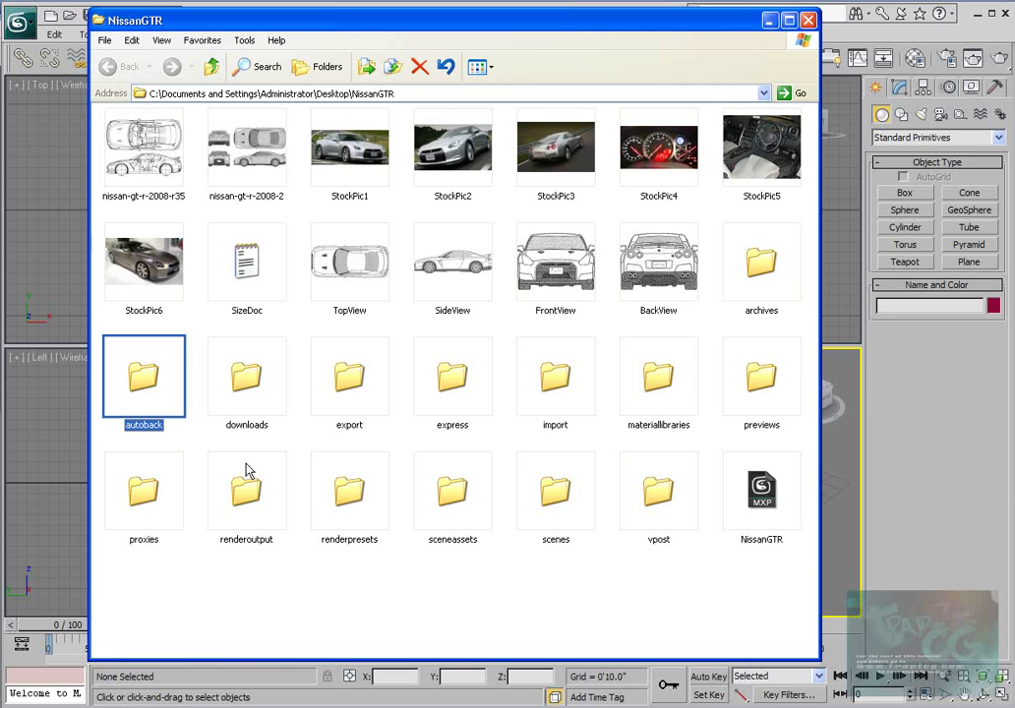
double_click(447, 497)
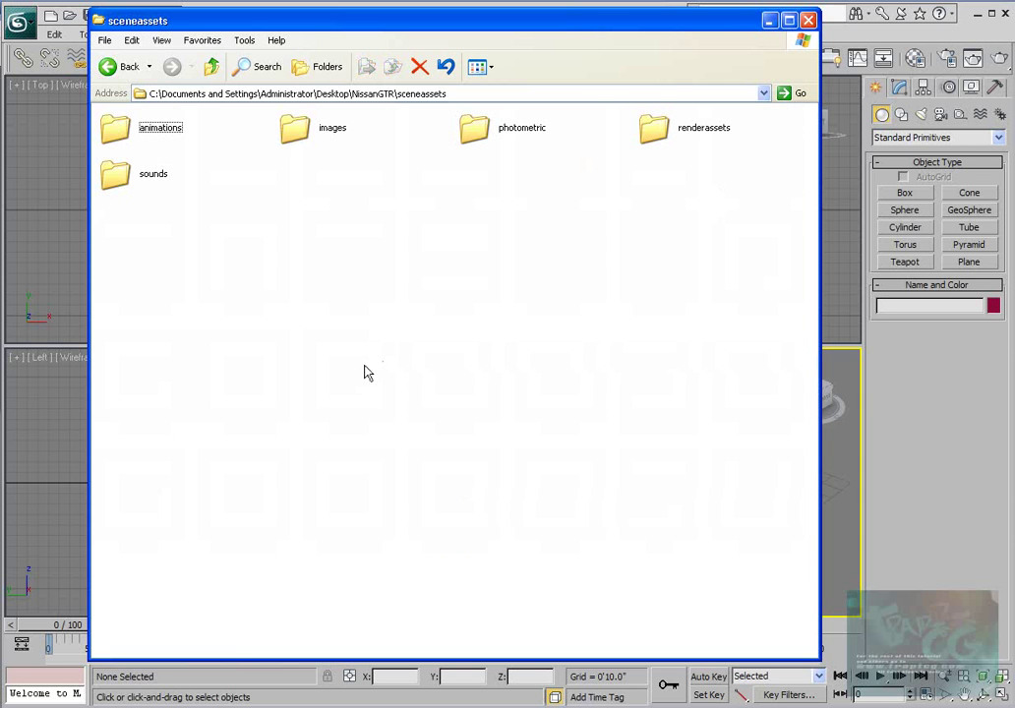
double_click(292, 128)
click(120, 67)
click(122, 67)
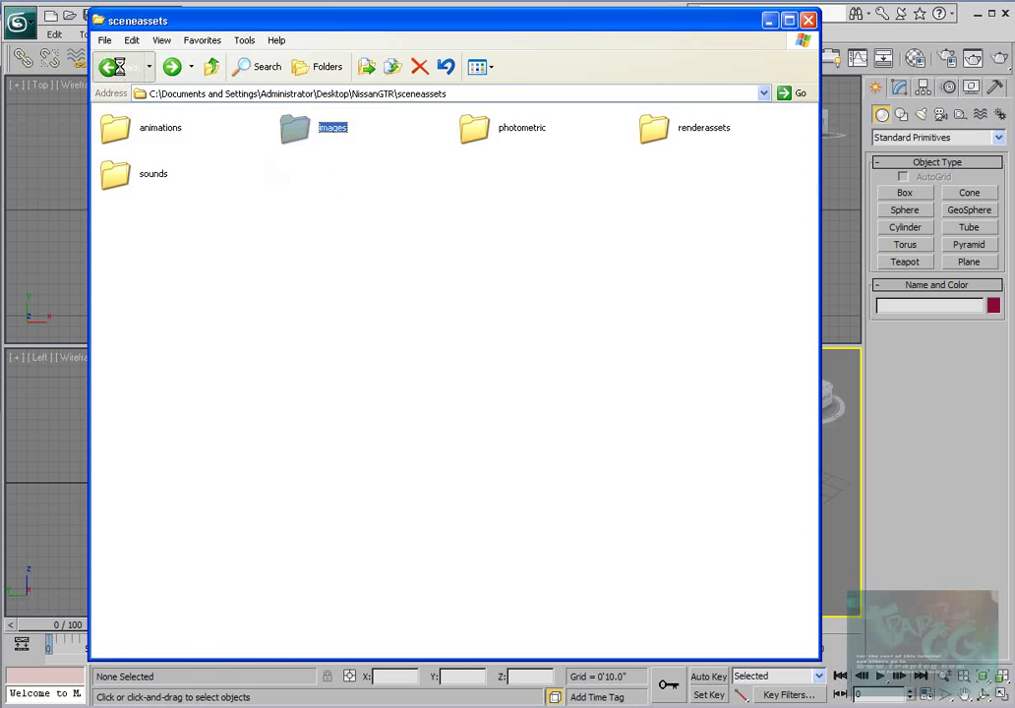
Copy all loose reference files in the NissanGTR folder, from nissan-gt-r-2008-r35 through BackView
click(172, 248)
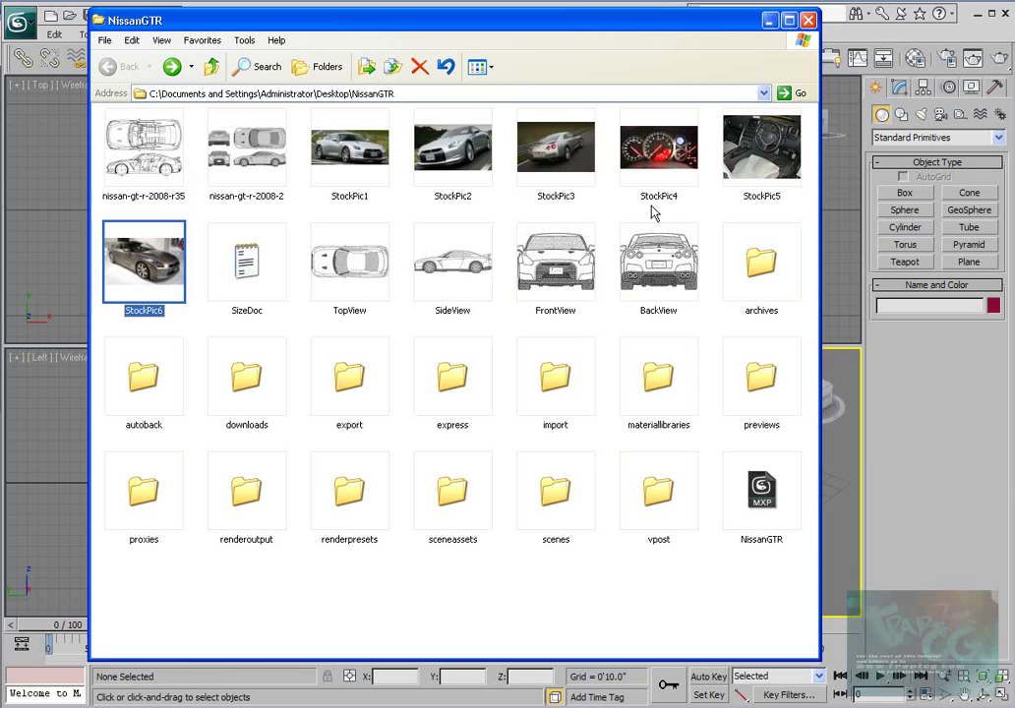
click(646, 273)
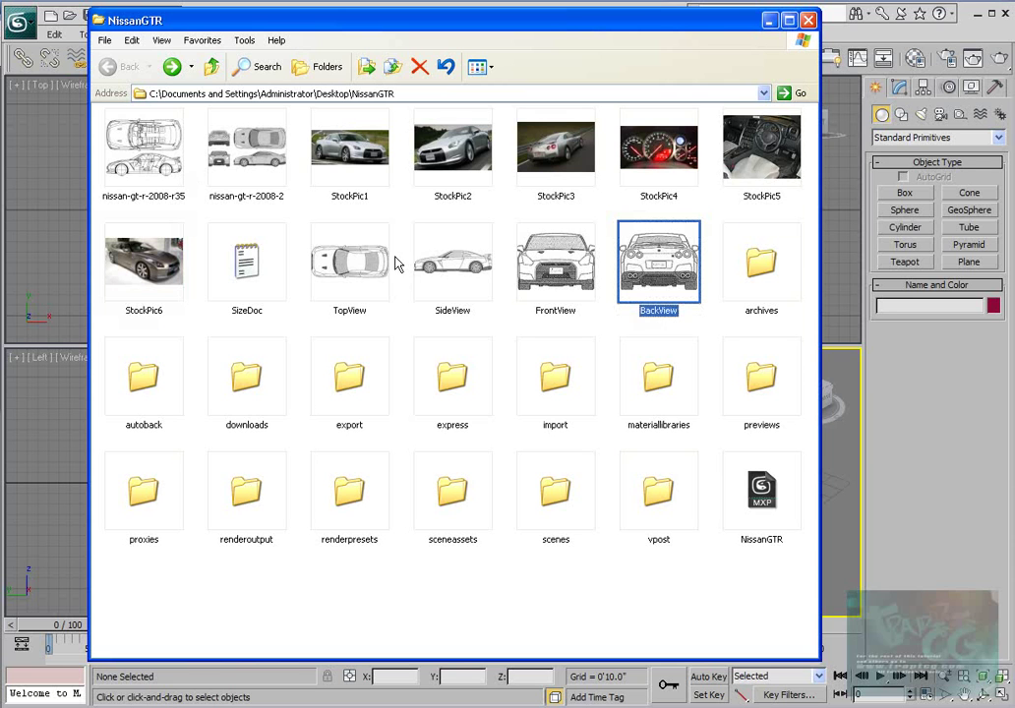
shift+click(123, 133)
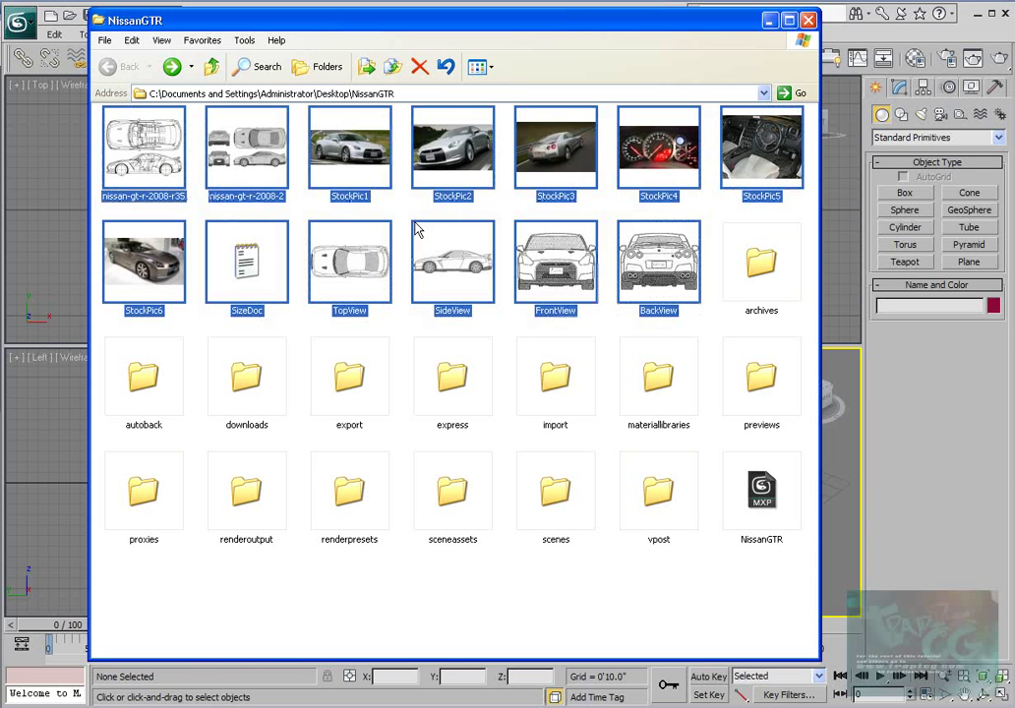
Paste the copied reference files into the images folder inside sceneassets and return to the NissanGTR folder
double_click(452, 504)
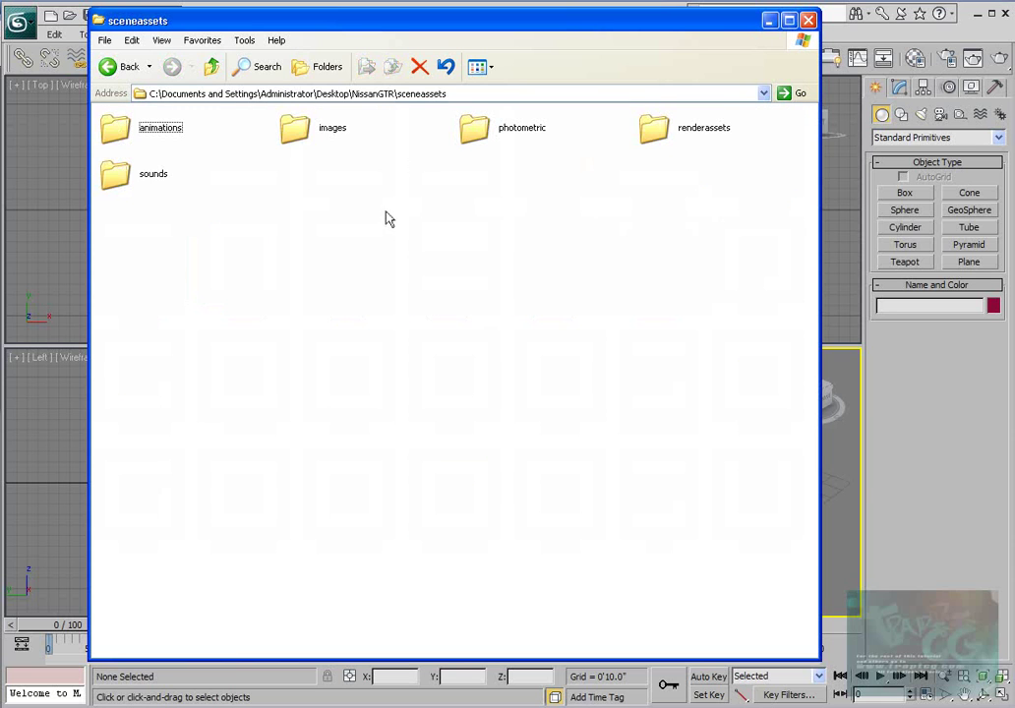
double_click(298, 134)
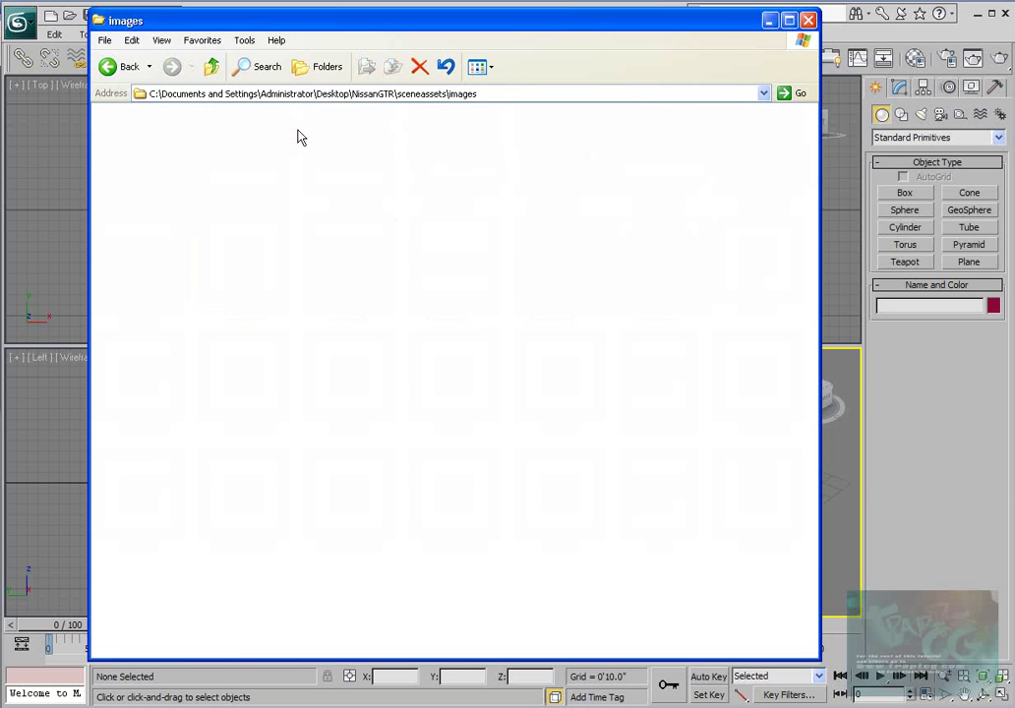
key(ctrl+v)
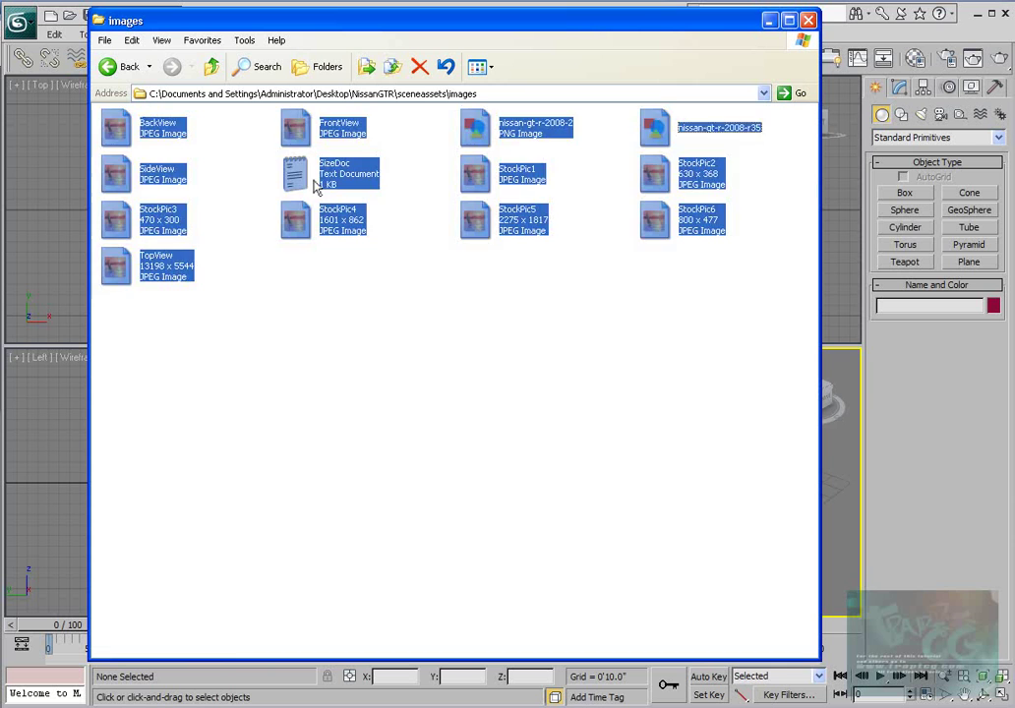
click(113, 69)
click(113, 69)
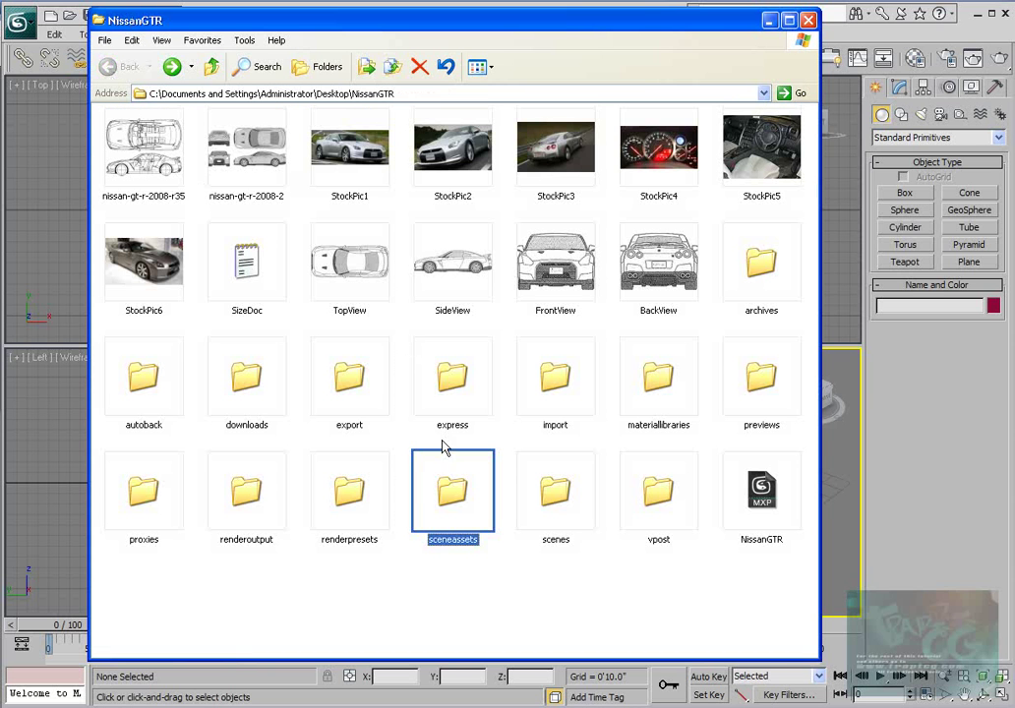
Paste the copied reference files into the project's downloads folder and return to the NissanGTR folder
double_click(241, 373)
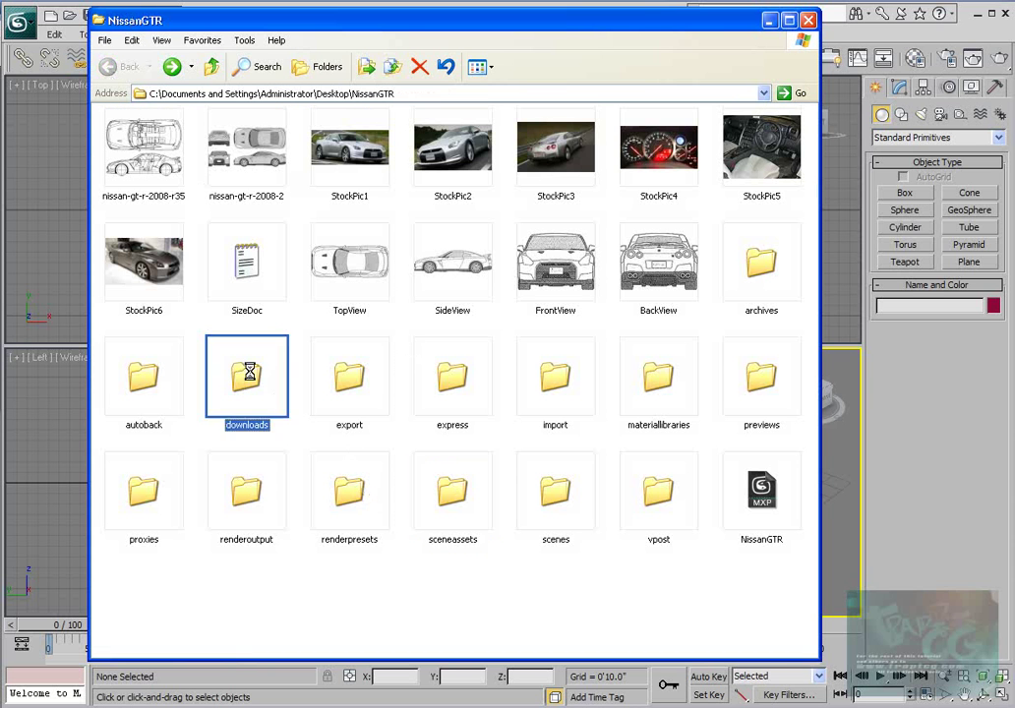
click(108, 68)
double_click(276, 349)
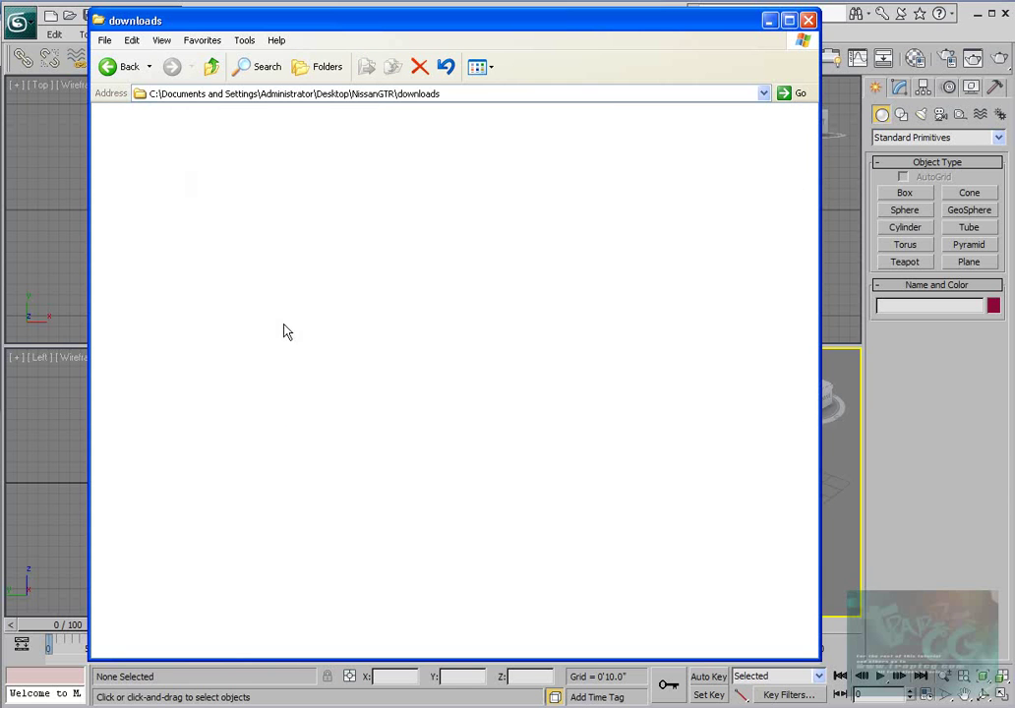
click(110, 67)
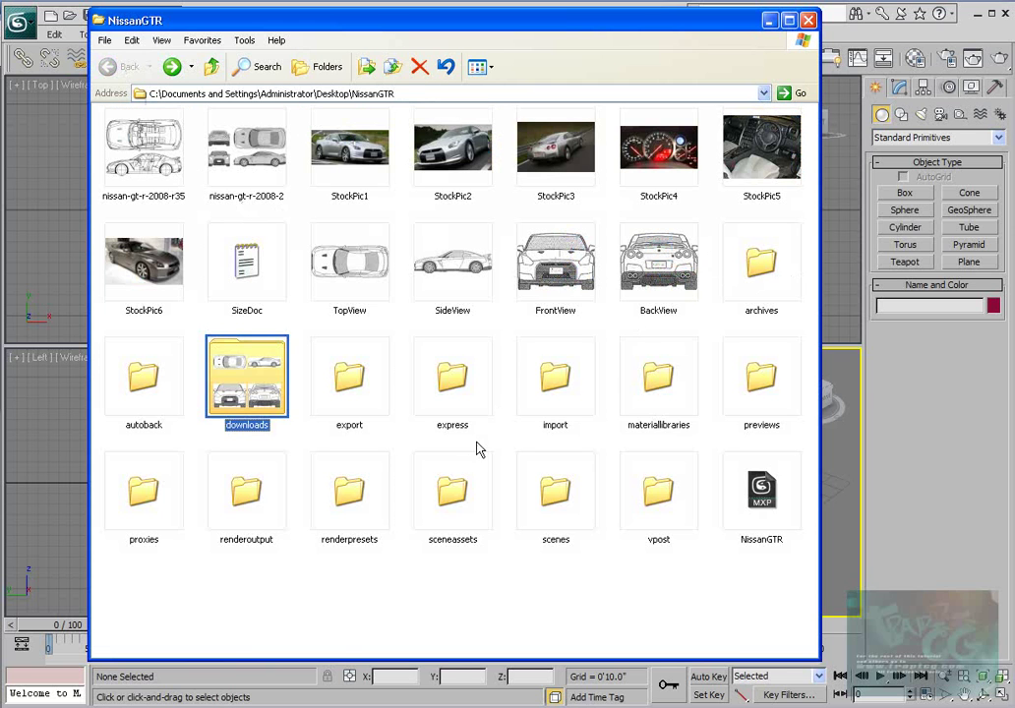
Delete all the files from the images folder inside sceneassets and go back to the NissanGTR folder
double_click(454, 496)
double_click(295, 128)
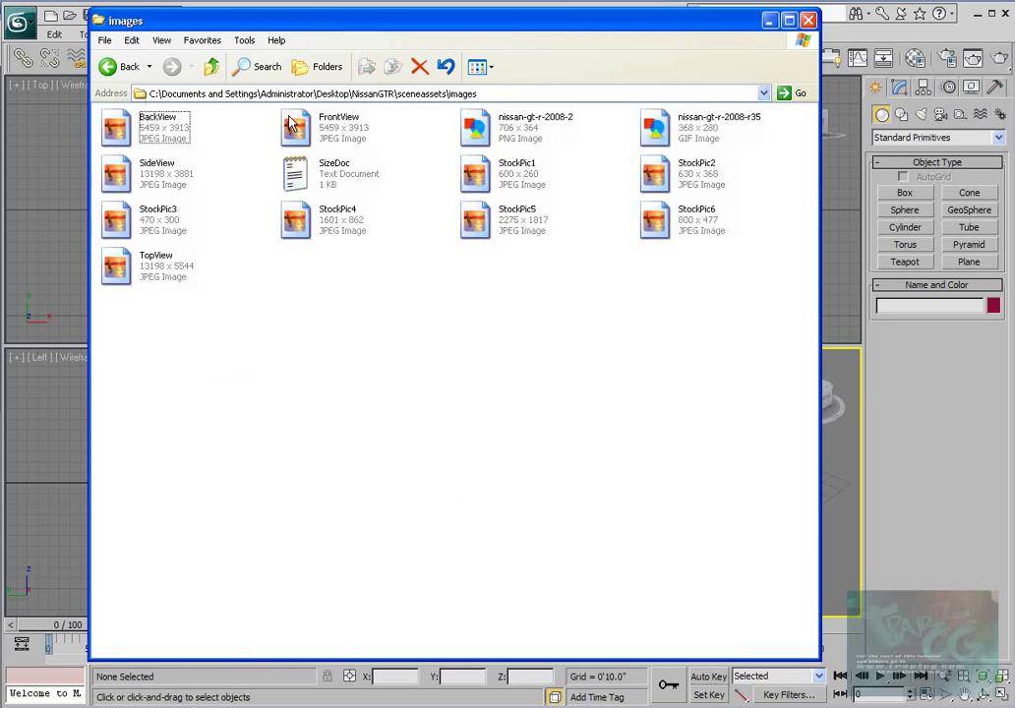
key(ctrl+a)
key(Delete)
click(517, 432)
click(127, 67)
click(129, 67)
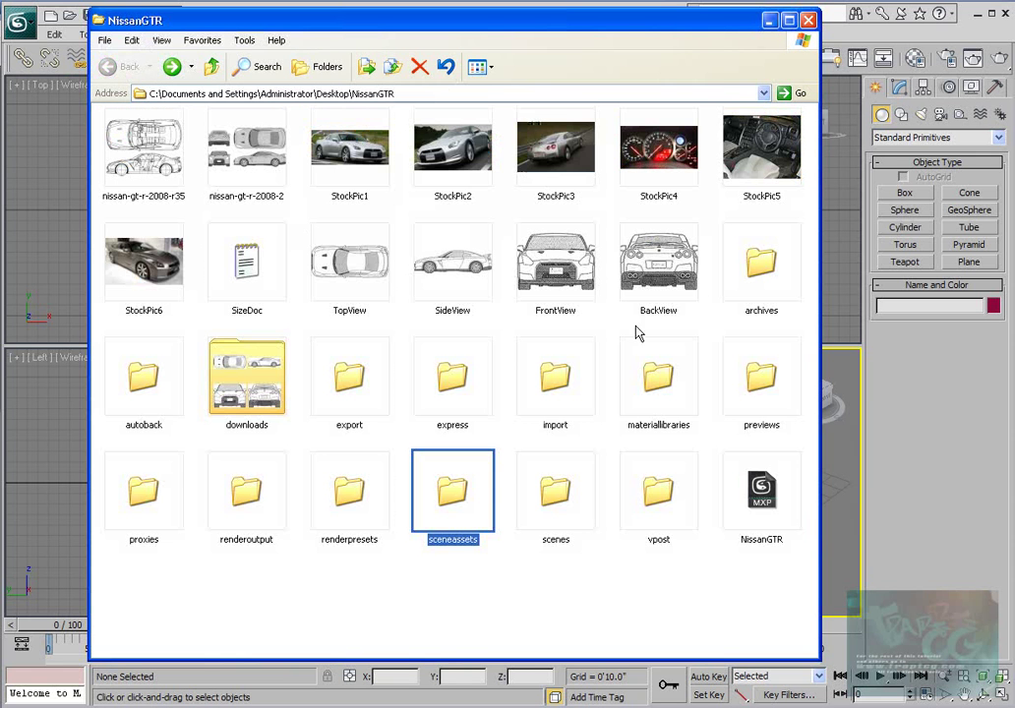
Delete all the loose reference files from the NissanGTR folder, keeping the project folders and the NissanGTR project file
click(753, 265)
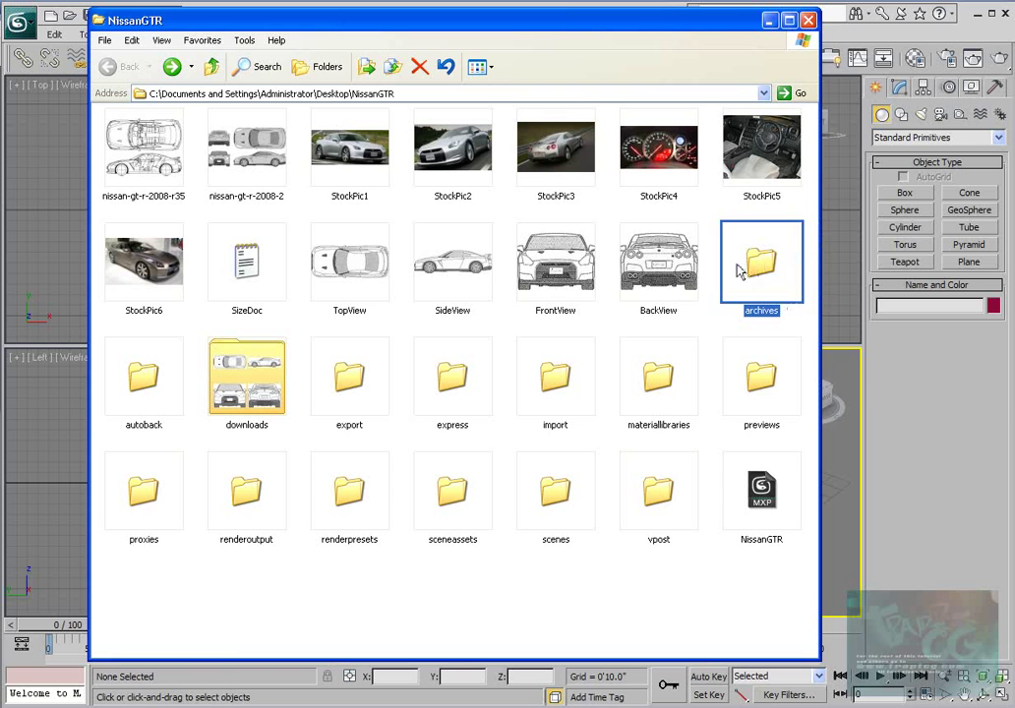
drag(700, 336, 148, 145)
key(Delete)
click(502, 425)
click(150, 152)
key(Delete)
click(505, 414)
Open the downloads folder, show its files as thumbnails arranged by type, and return to the NissanGTR folder
click(360, 165)
double_click(346, 162)
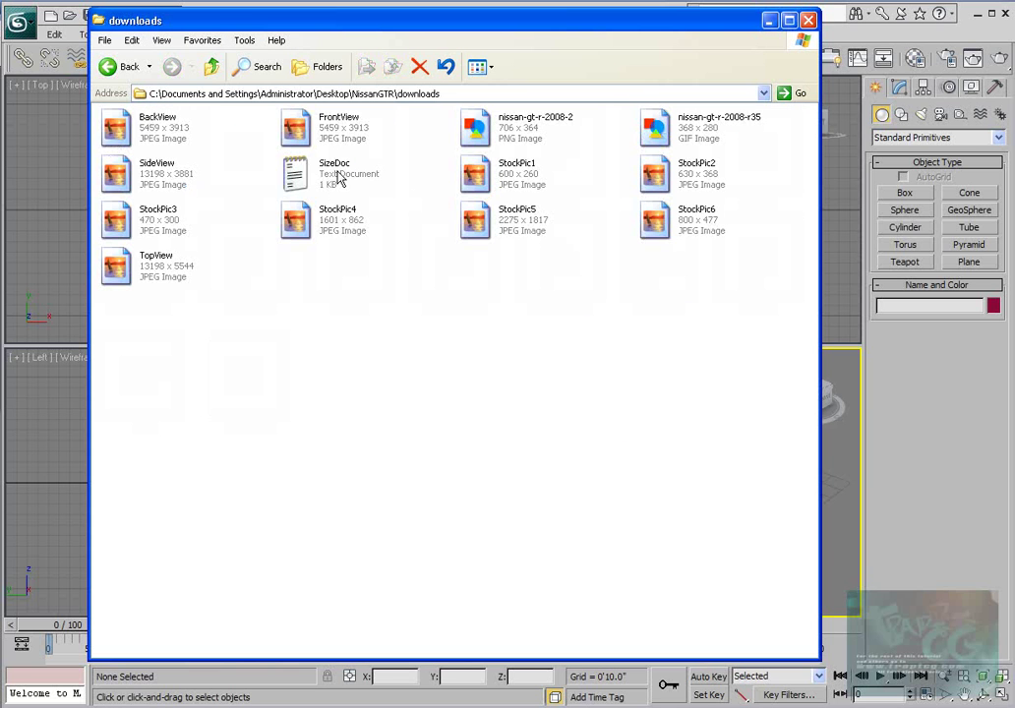
right_click(361, 330)
mouse_move(433, 331)
click(550, 330)
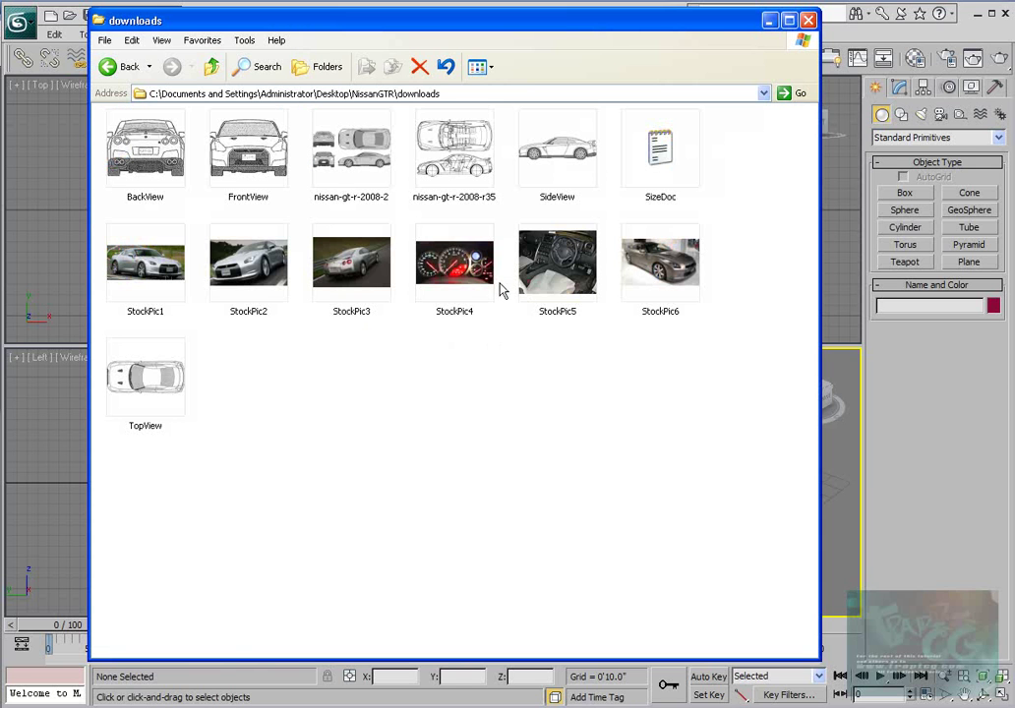
right_click(483, 390)
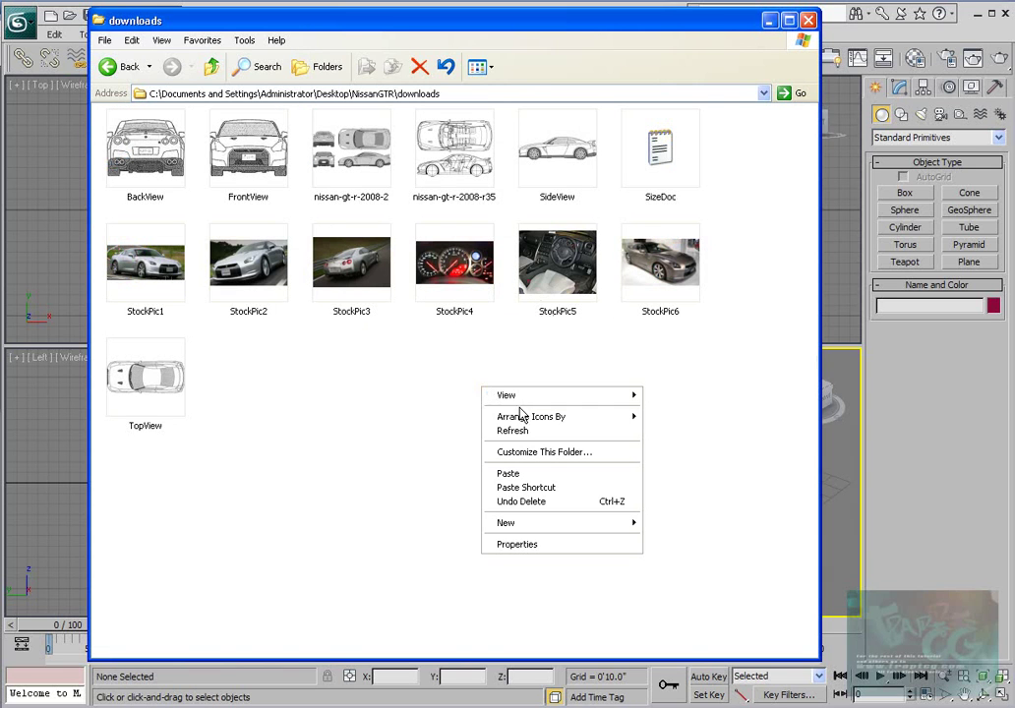
mouse_move(554, 417)
click(677, 443)
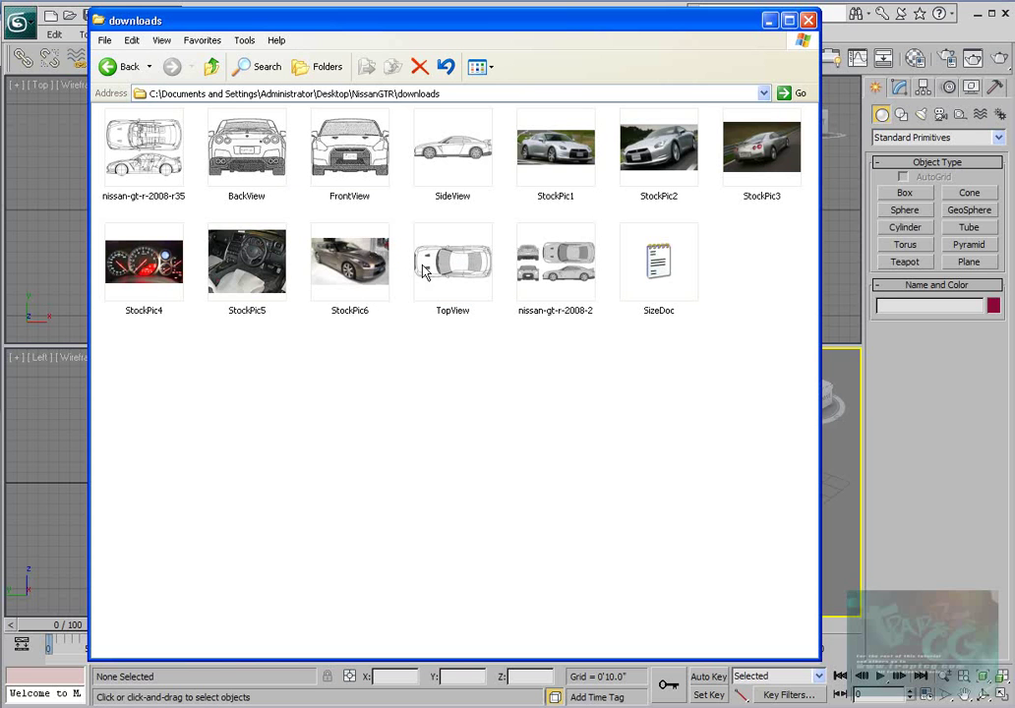
click(109, 67)
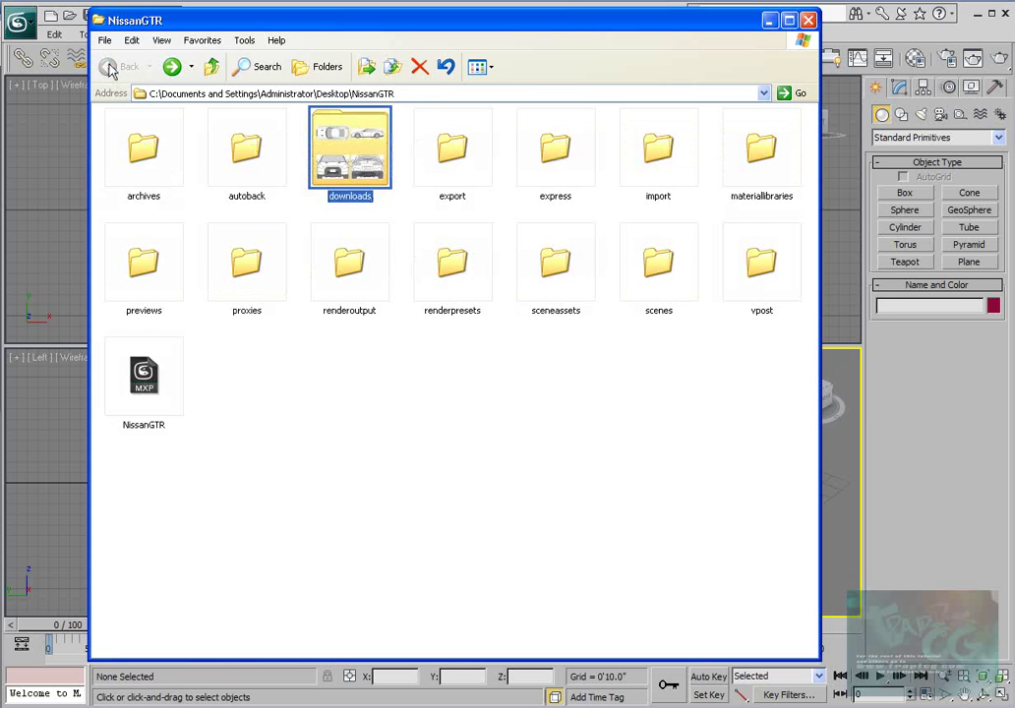
Switch to 3ds Max and save the empty scene as NissanGTR01 in the project's scenes folder
click(773, 23)
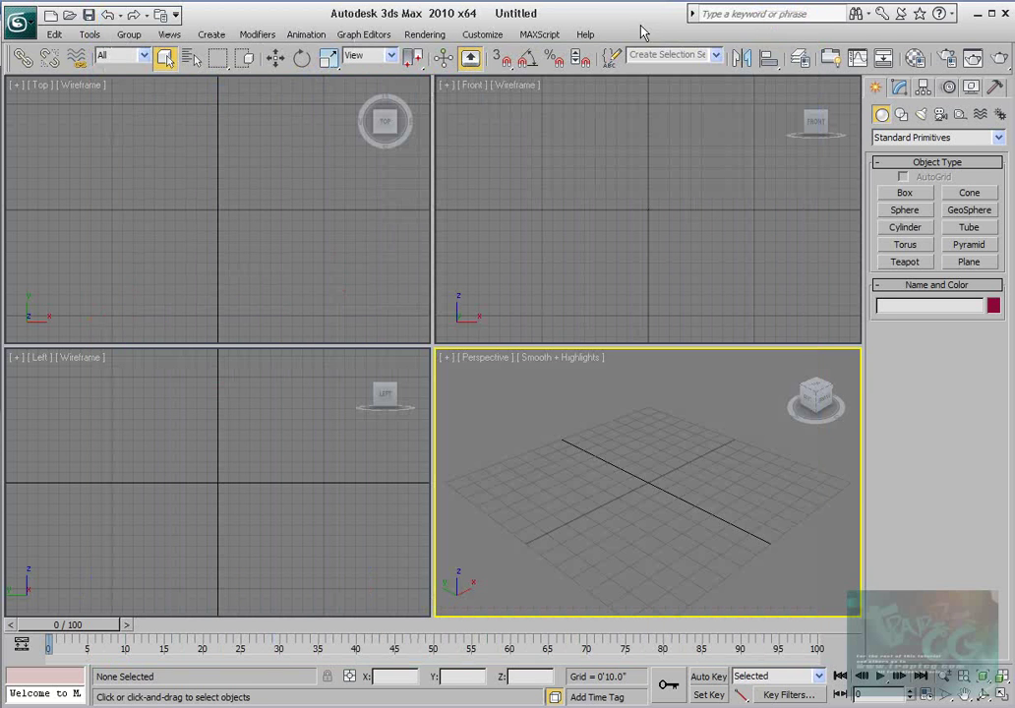
click(23, 26)
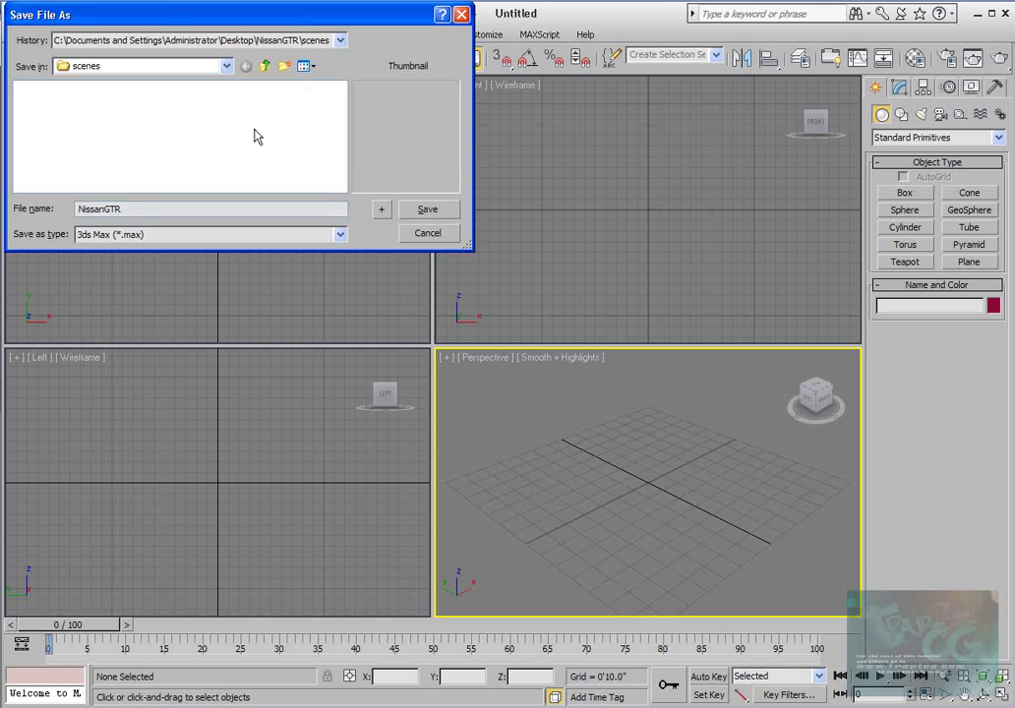
click(427, 210)
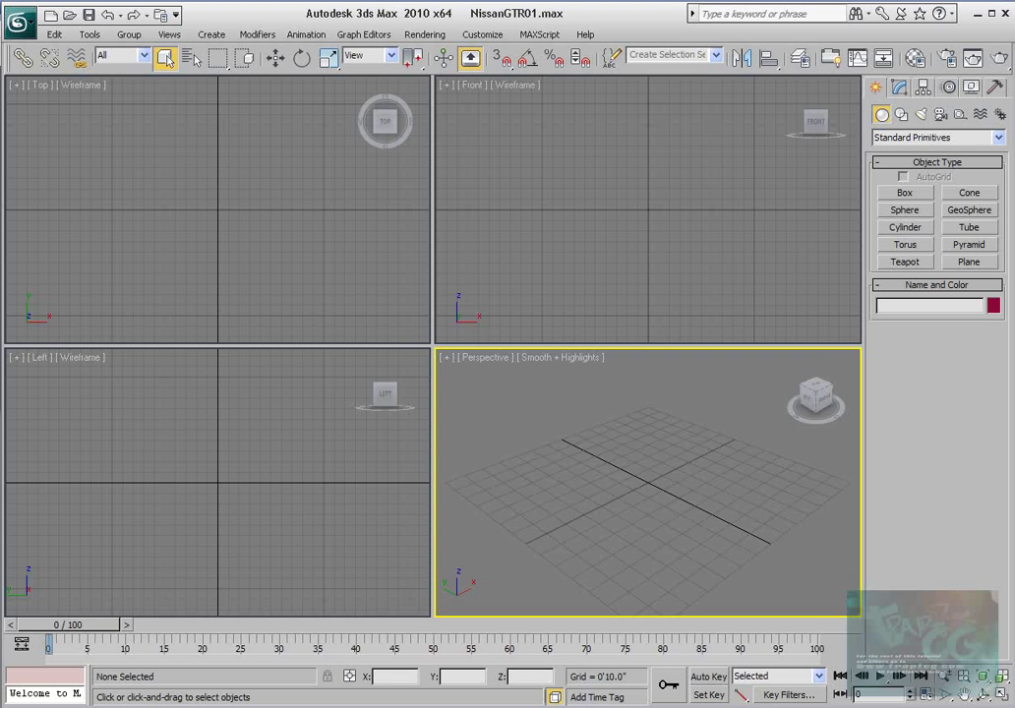
Check the saved scene file in the project's scenes folder and close the folder window
key(alt+Tab)
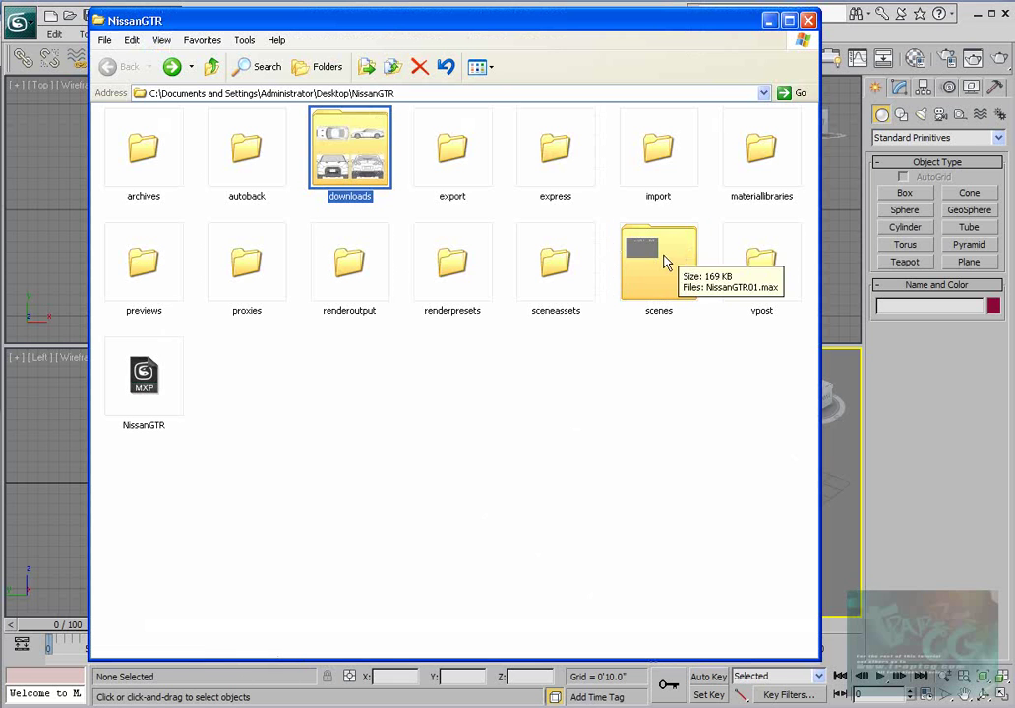
double_click(659, 260)
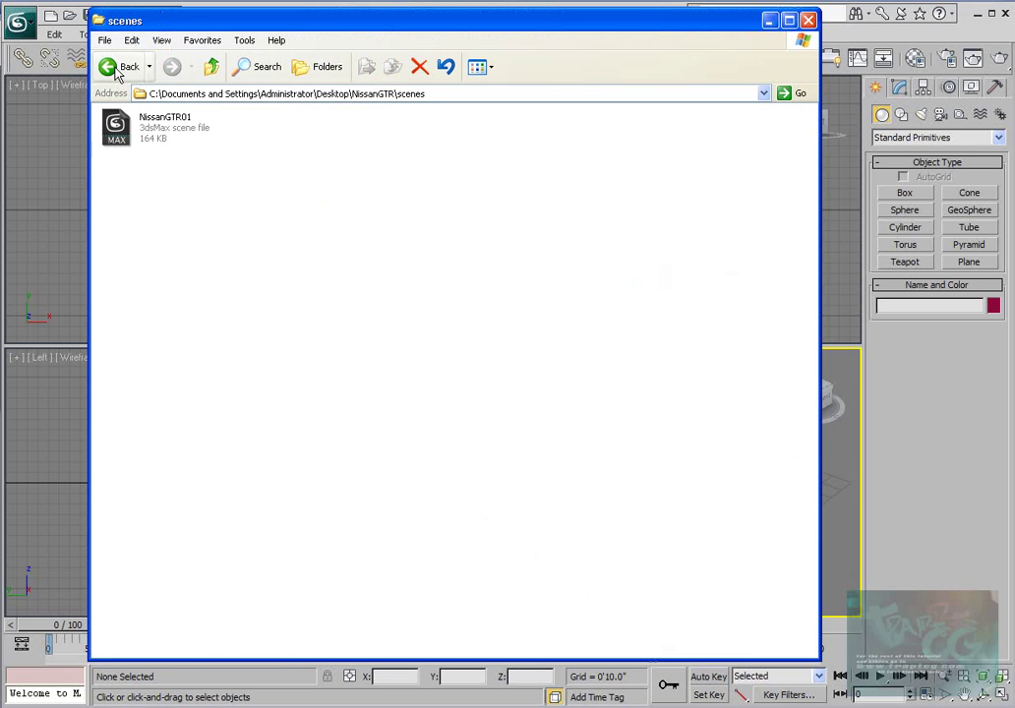
click(116, 75)
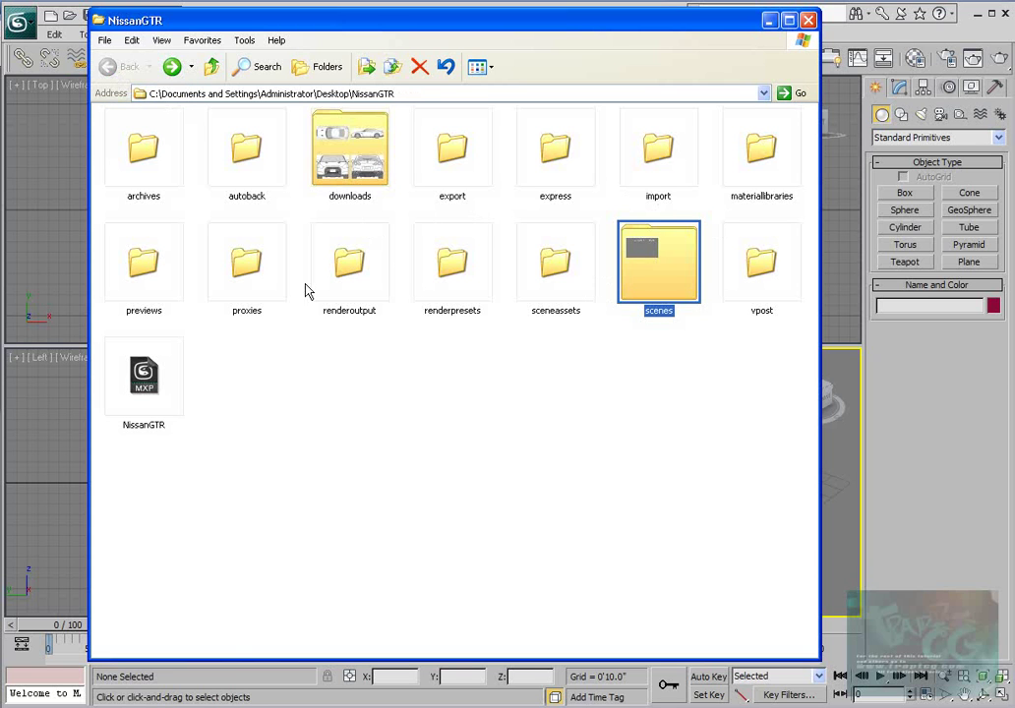
click(809, 20)
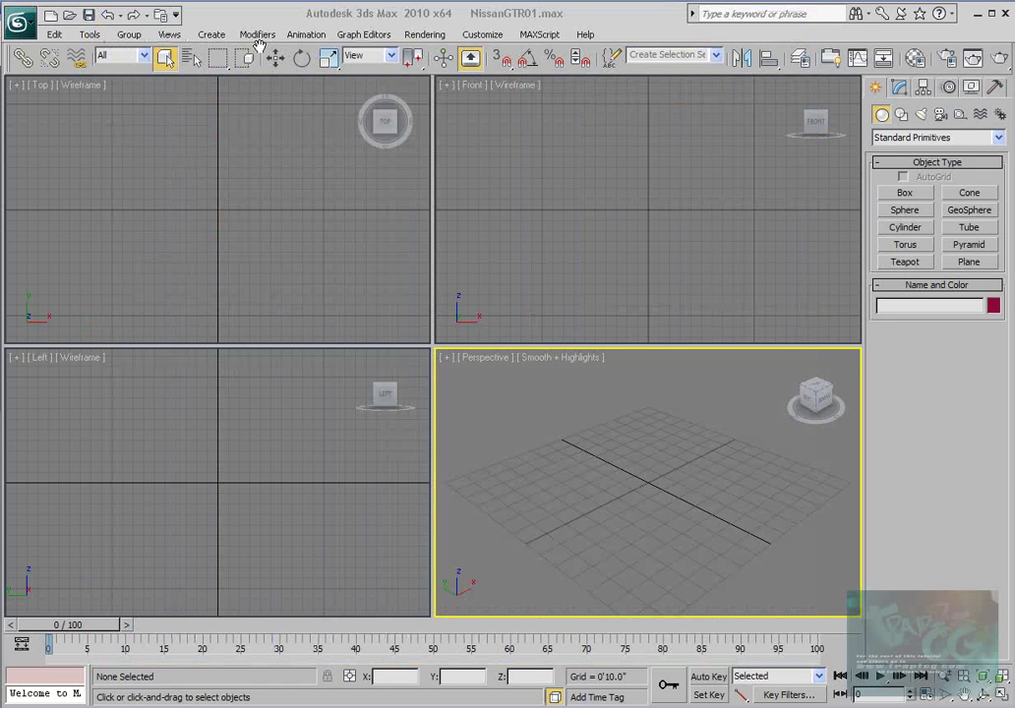
Review the units setup for US Standard feet with decimal inches and inches as default units, and accept it
click(18, 19)
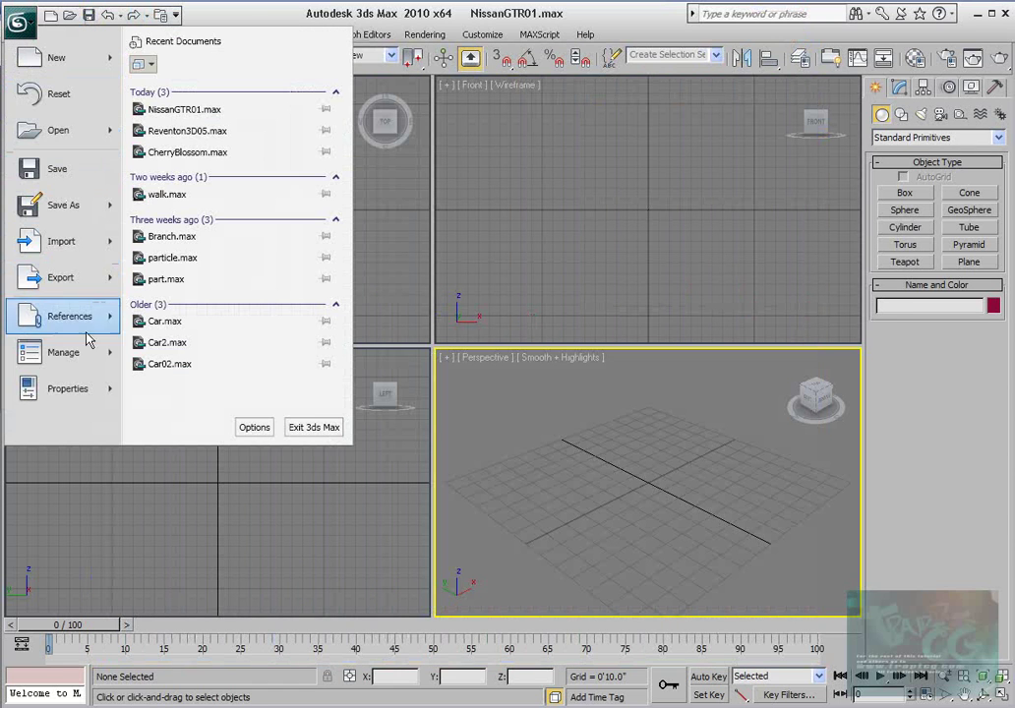
click(580, 230)
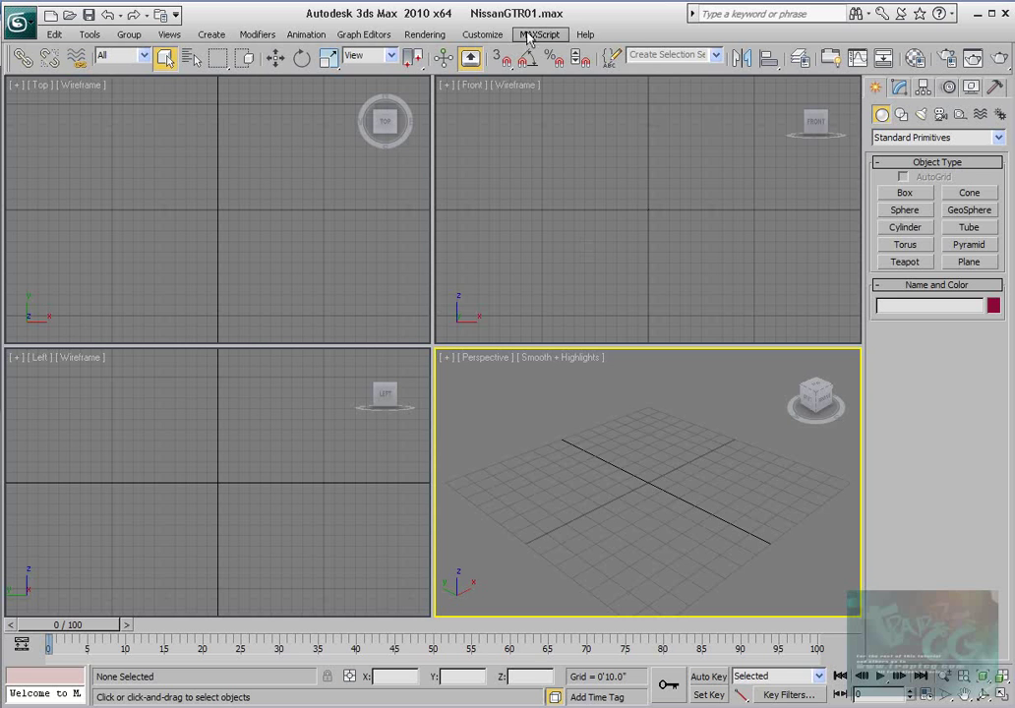
click(484, 35)
click(507, 215)
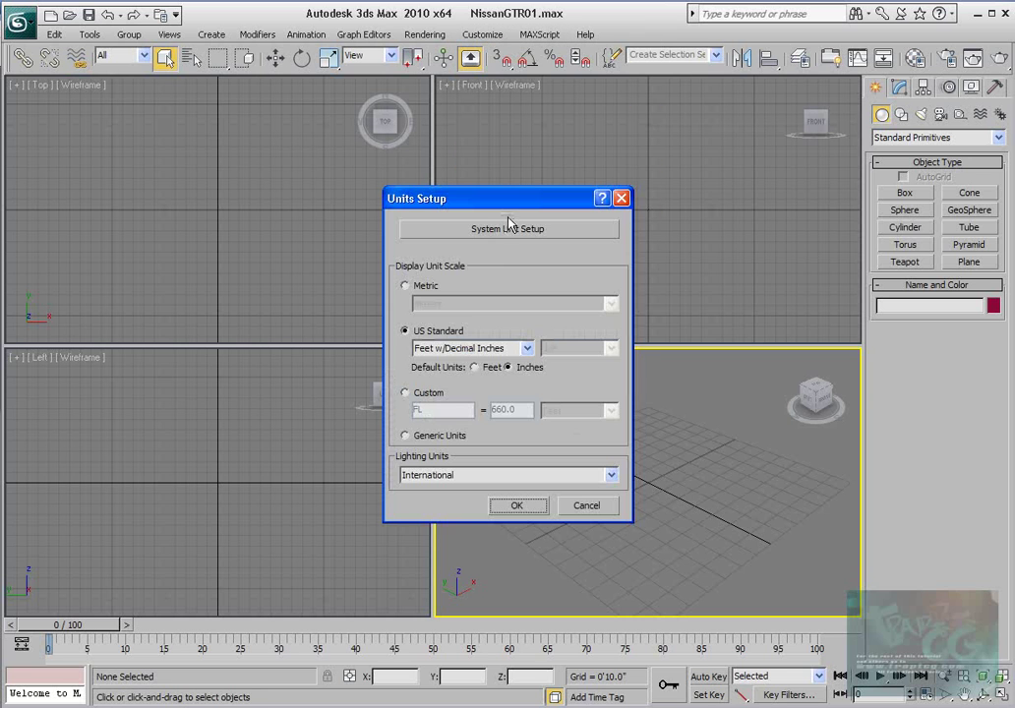
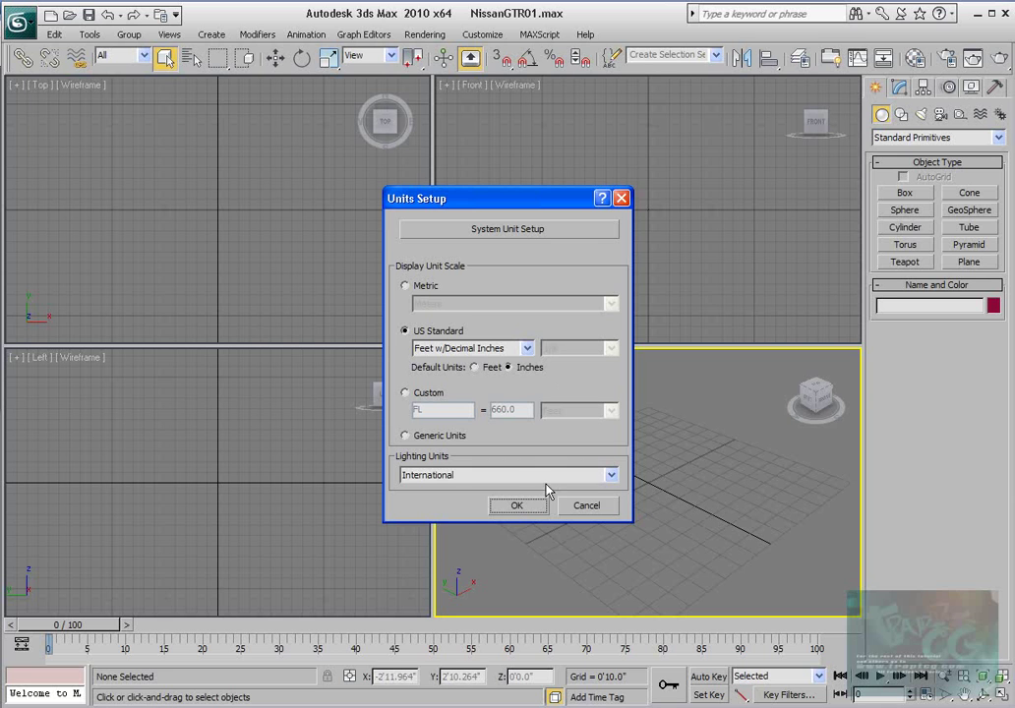
click(518, 506)
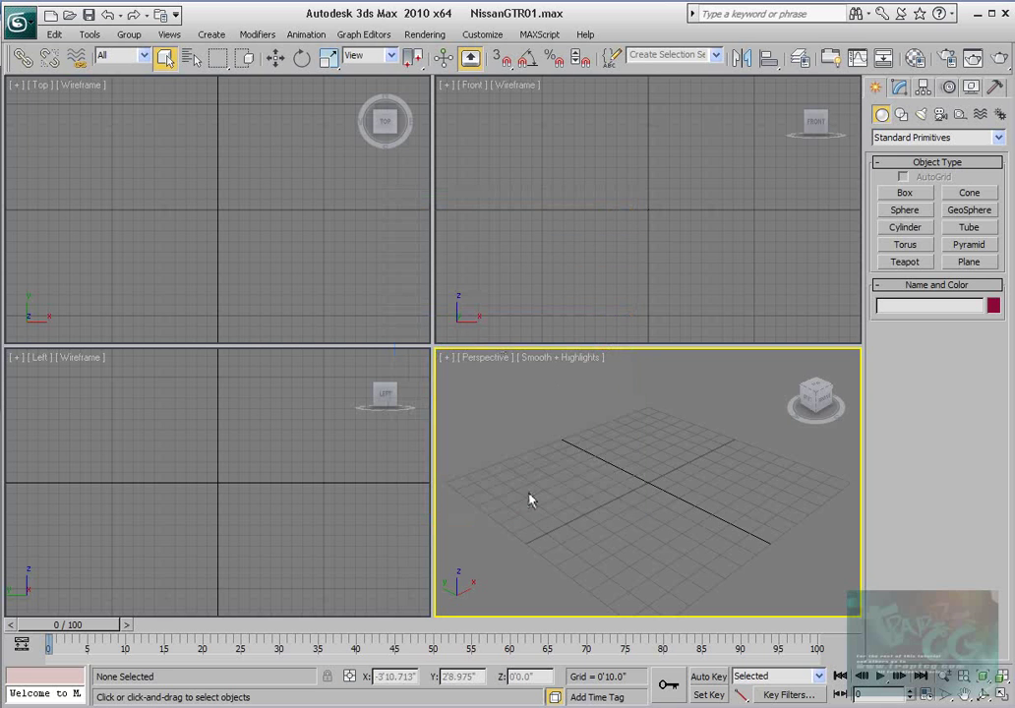
Draw a plane about 15'4" long and 19'8" wide in the Front view and move it to the origin
click(969, 262)
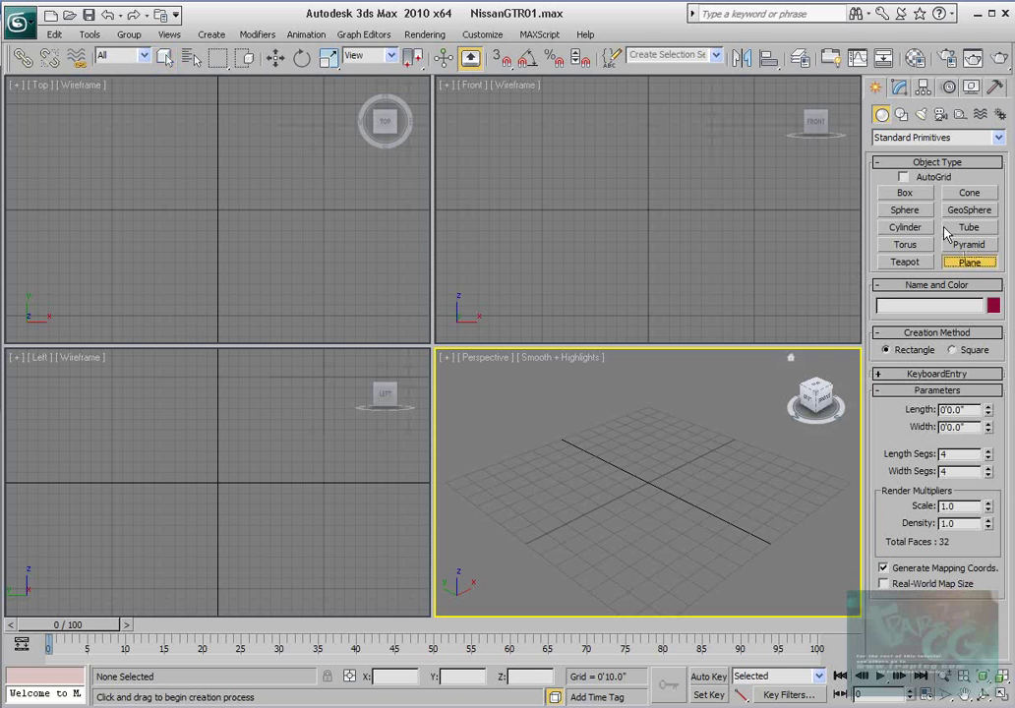
drag(528, 117, 777, 310)
scroll(649, 443, down, 5)
scroll(663, 442, up, 2)
key(w)
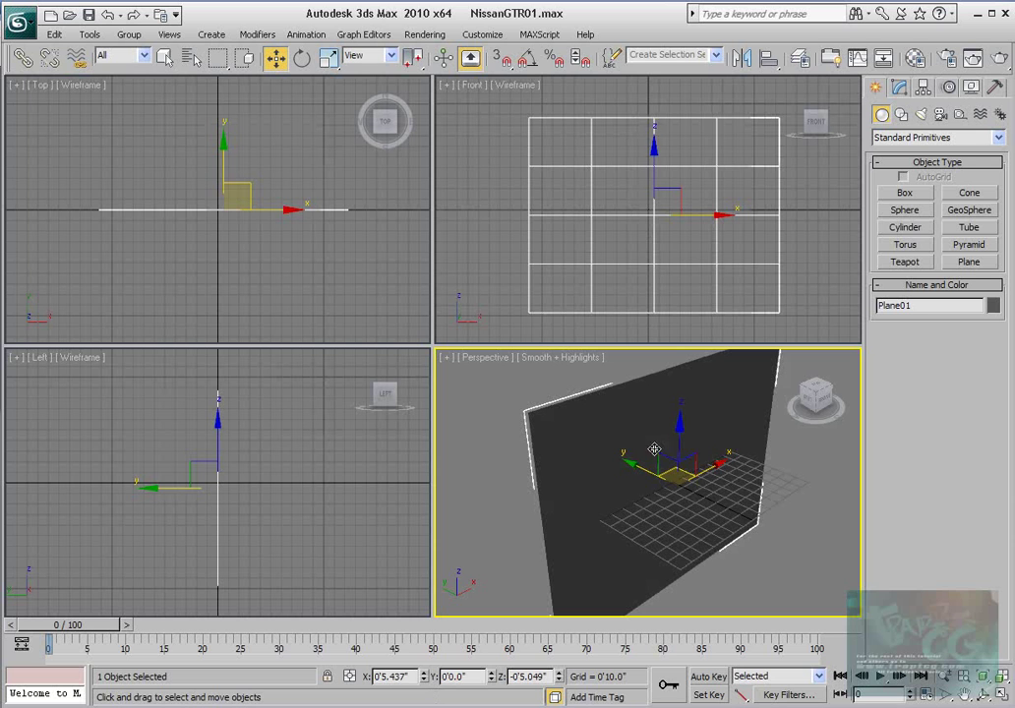
right_click(423, 681)
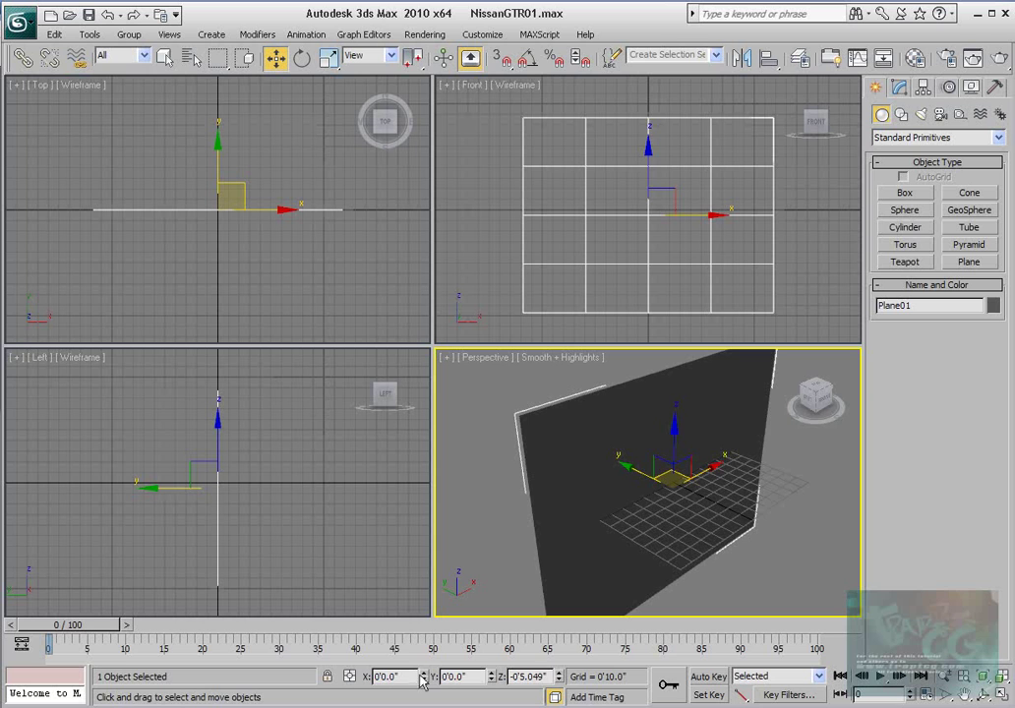
right_click(558, 676)
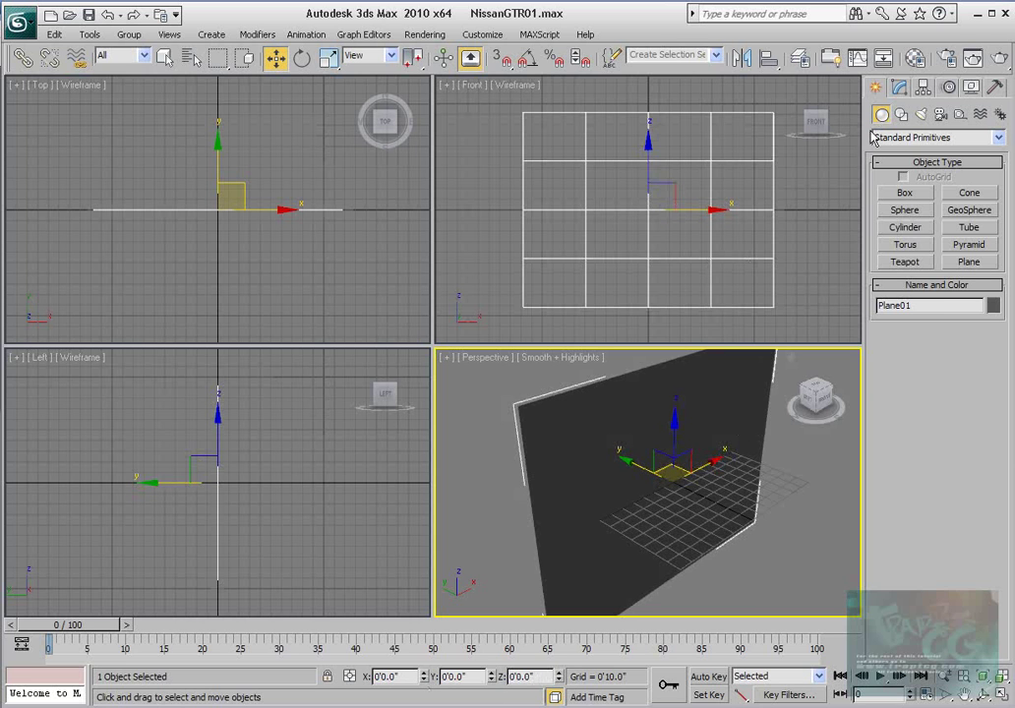
Reduce the plane's length and width segments to 1 each
click(904, 91)
right_click(986, 363)
right_click(987, 382)
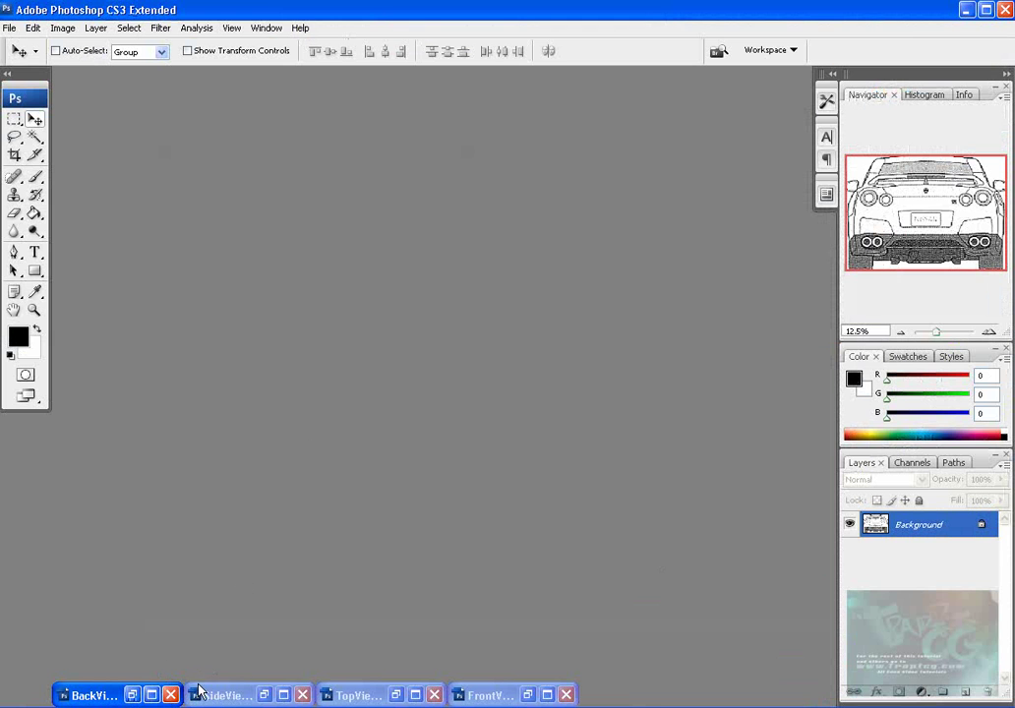
Switch to Photoshop, restore the FrontView image and look up its document width and height in inches
click(527, 695)
right_click(382, 109)
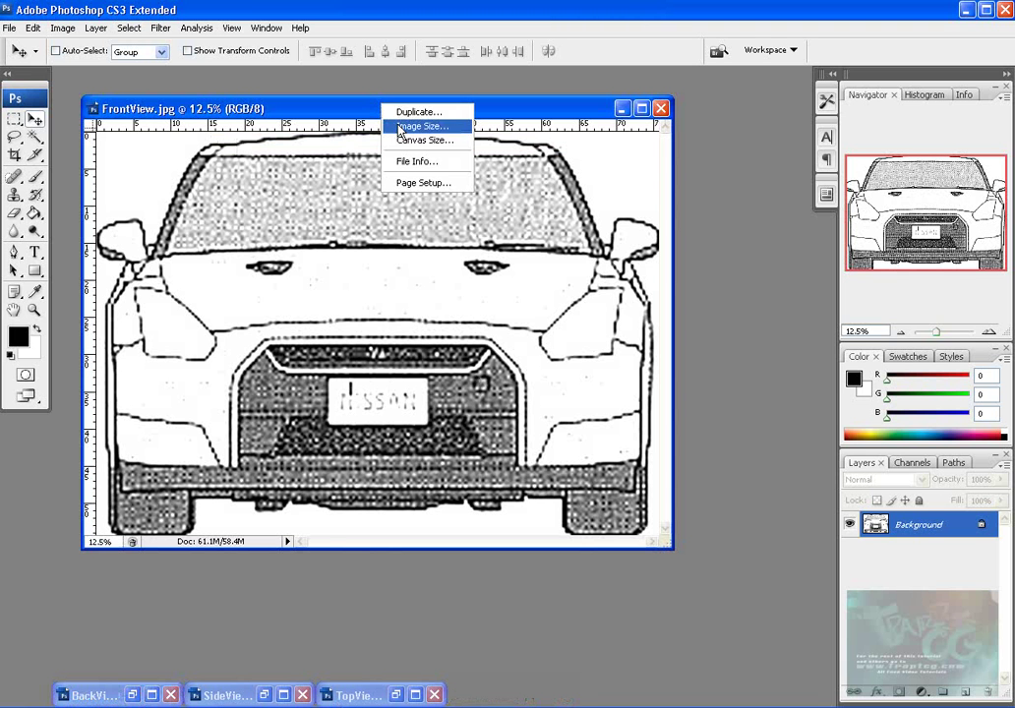
click(408, 127)
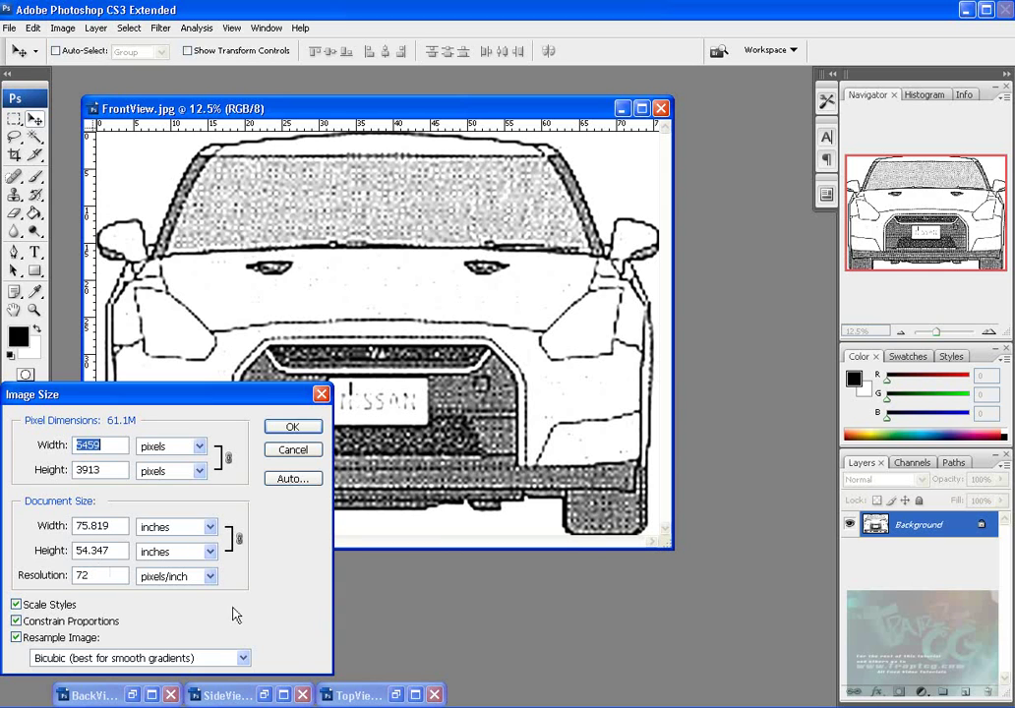
drag(234, 397, 120, 403)
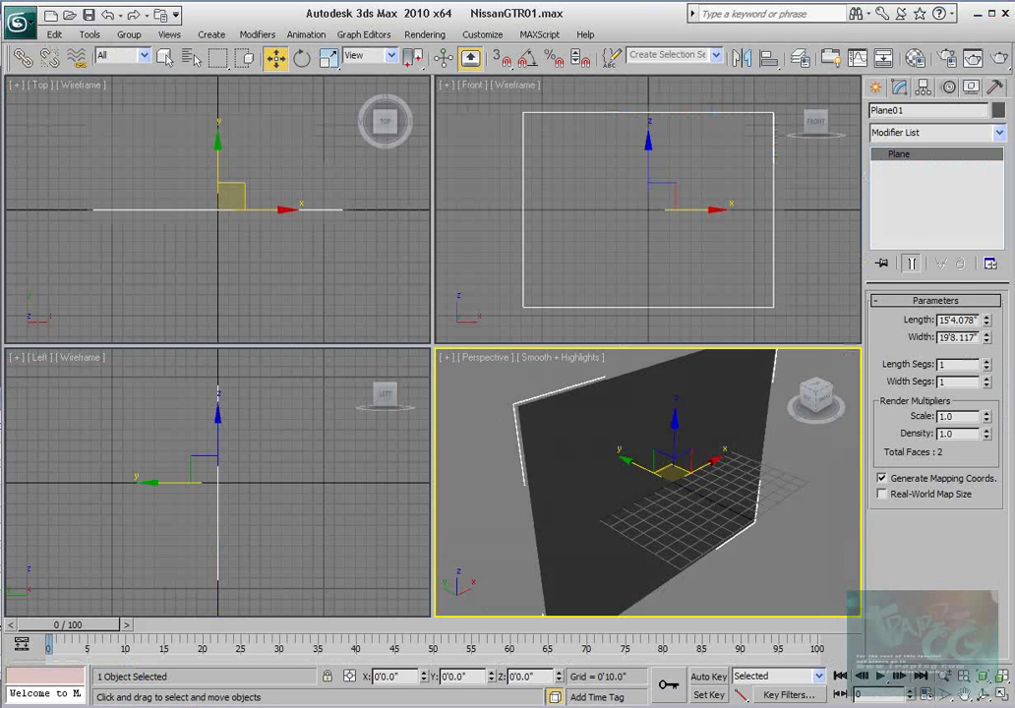
Switch to 3ds Max and set the plane's length to 75.819 inches and its width to 54.347 inches
double_click(944, 319)
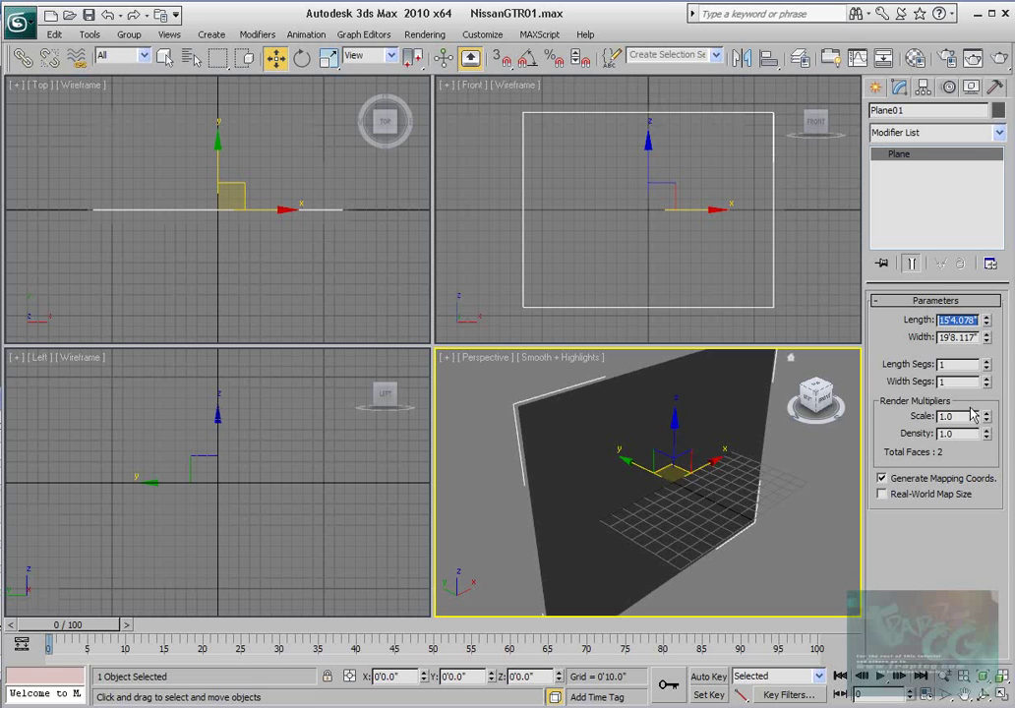
text(7)
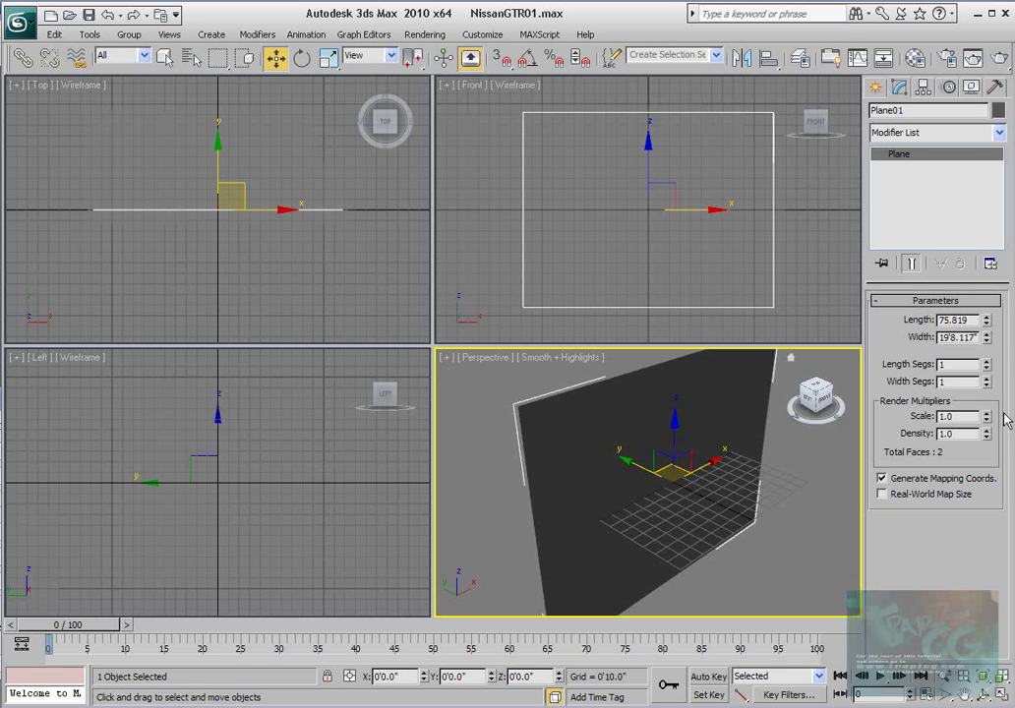
text(5.819)
key(Return)
double_click(973, 336)
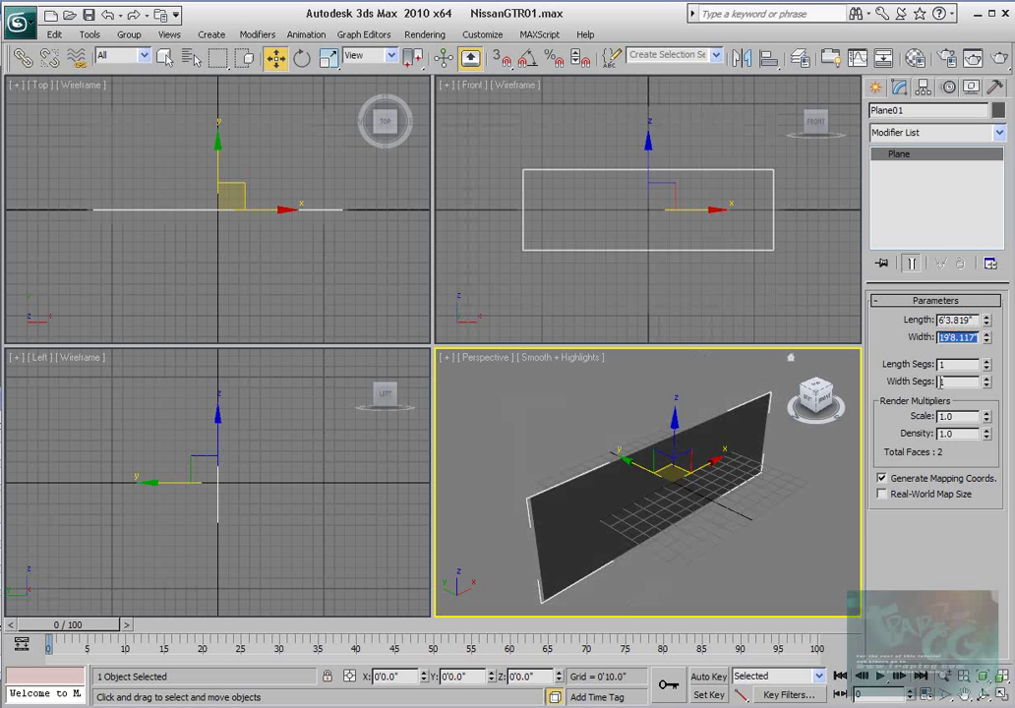
text(54.347)
key(Return)
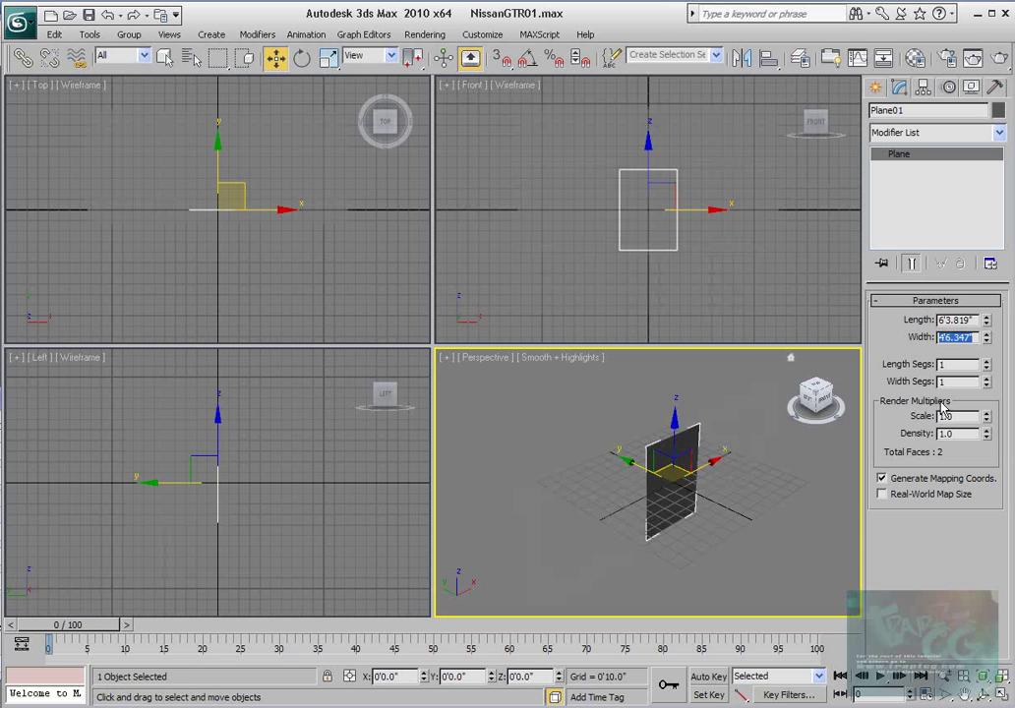
Set the plane's length to 54.347 inches and its width to 75.819 inches
scroll(698, 520, up, 3)
alt+middle_drag(751, 515, 735, 504)
drag(973, 319, 900, 317)
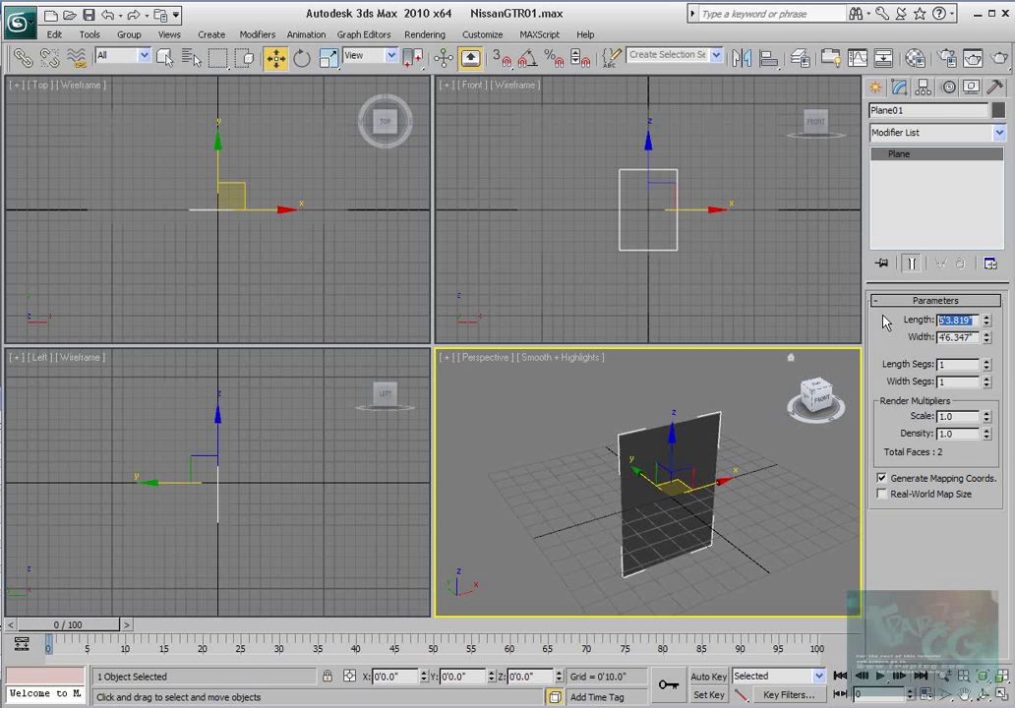
text(54.347)
key(Return)
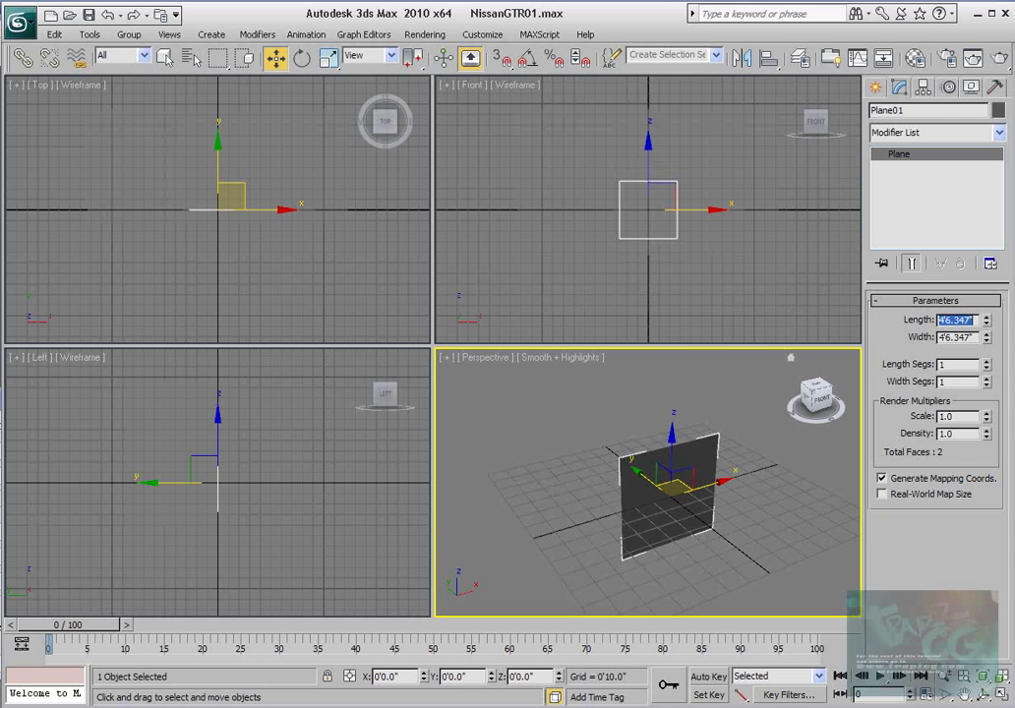
drag(971, 337, 923, 339)
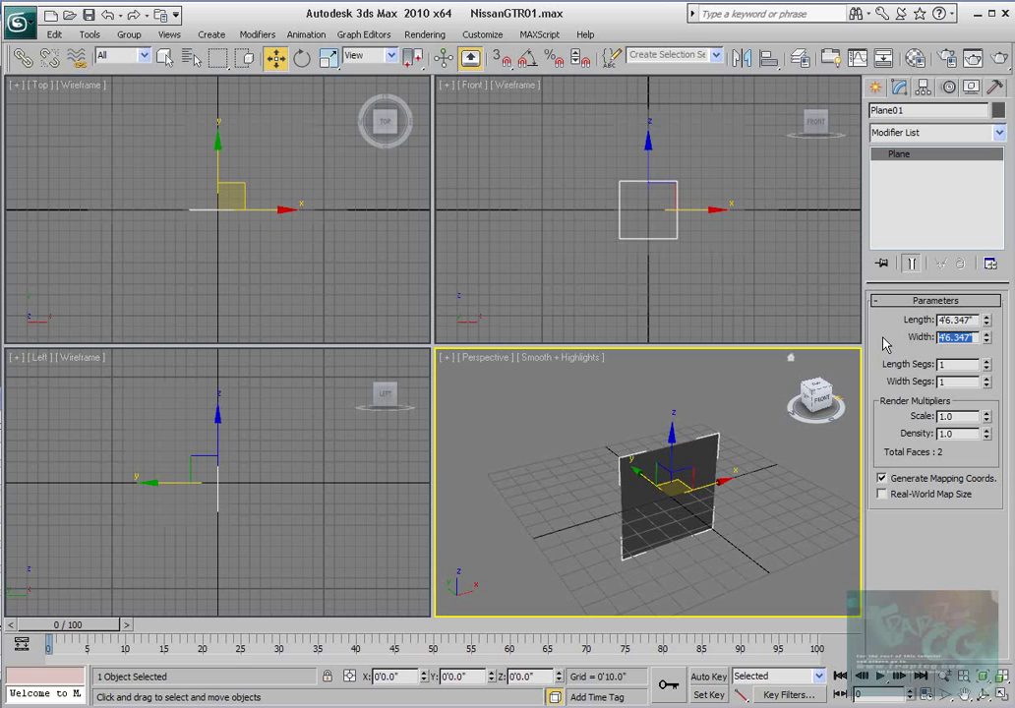
text(75.819)
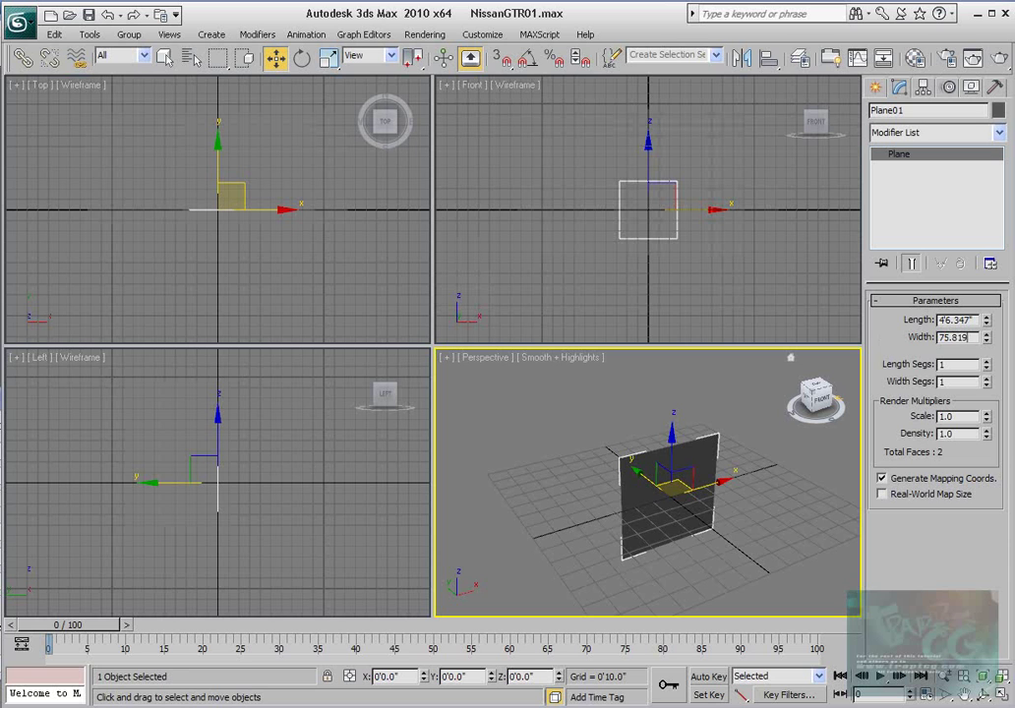
key(Return)
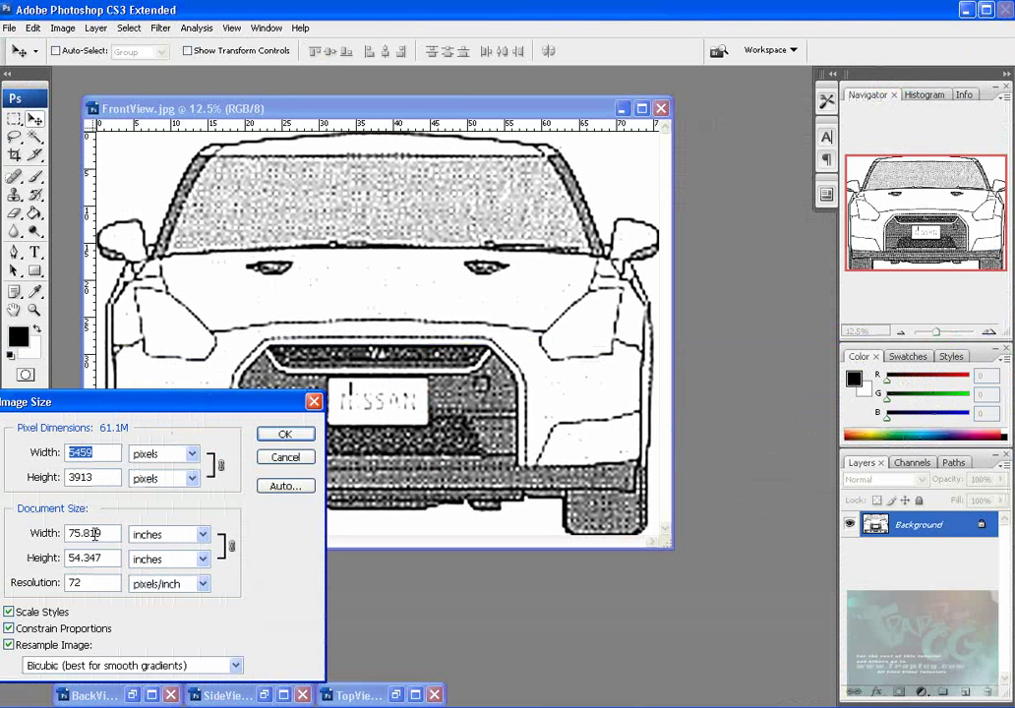
Close the Image Size dialog without changes and switch to 3ds Max to view the plane
drag(171, 406, 51, 411)
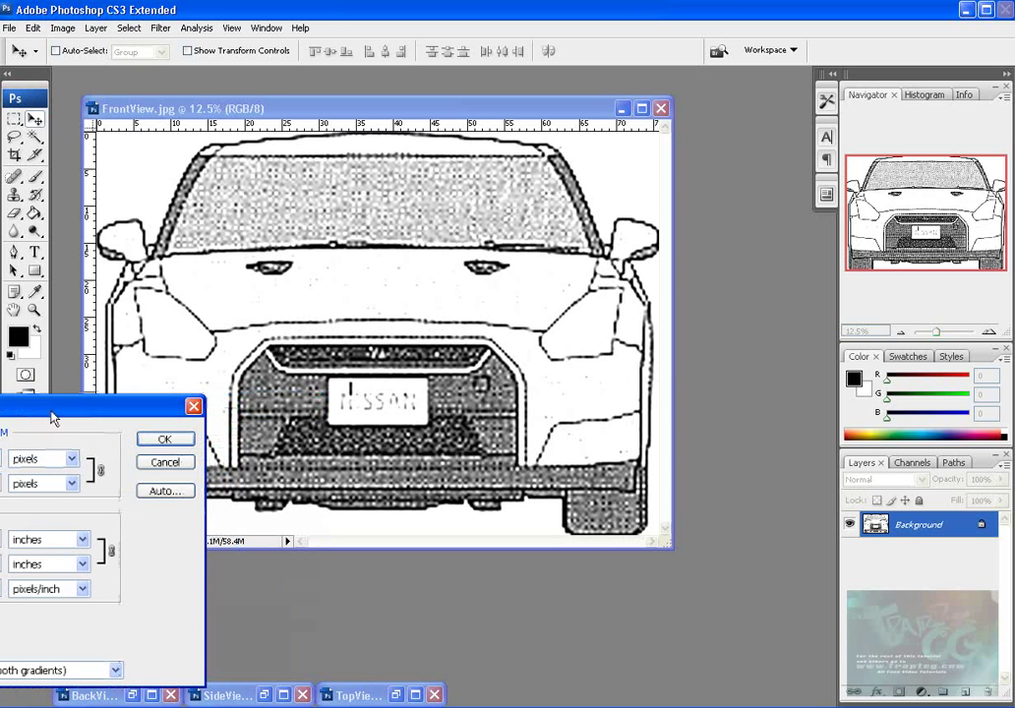
click(164, 464)
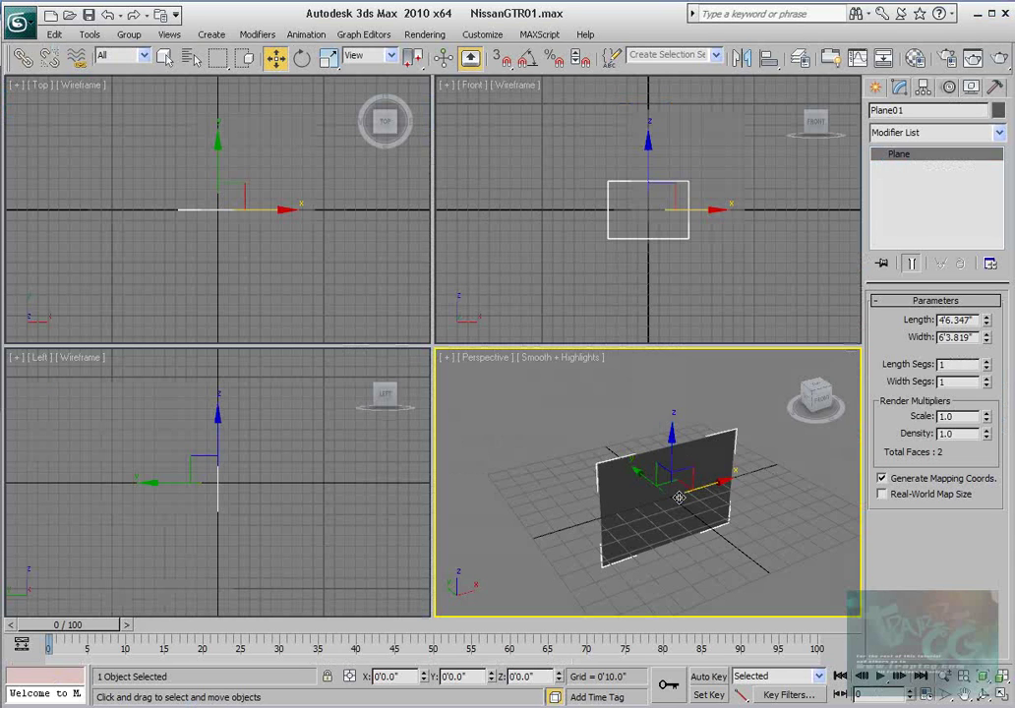
alt+middle_drag(698, 495, 634, 461)
scroll(685, 467, up, 3)
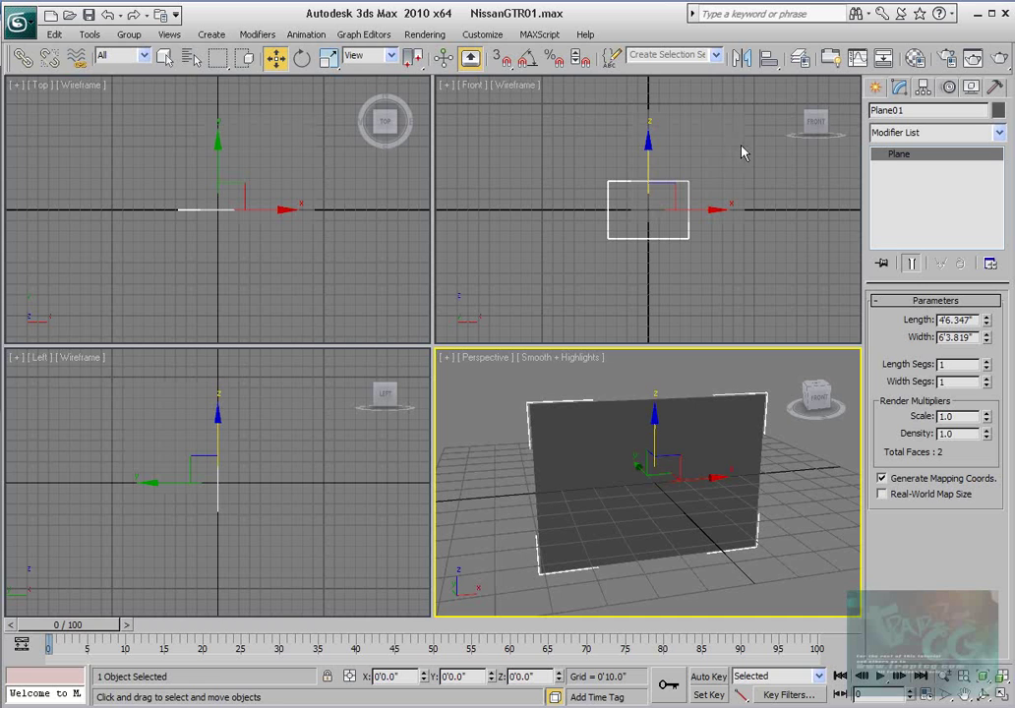
Load the FrontView image from the NissanGTR downloads folder as a Bitmap in the first material's Diffuse map
key(m)
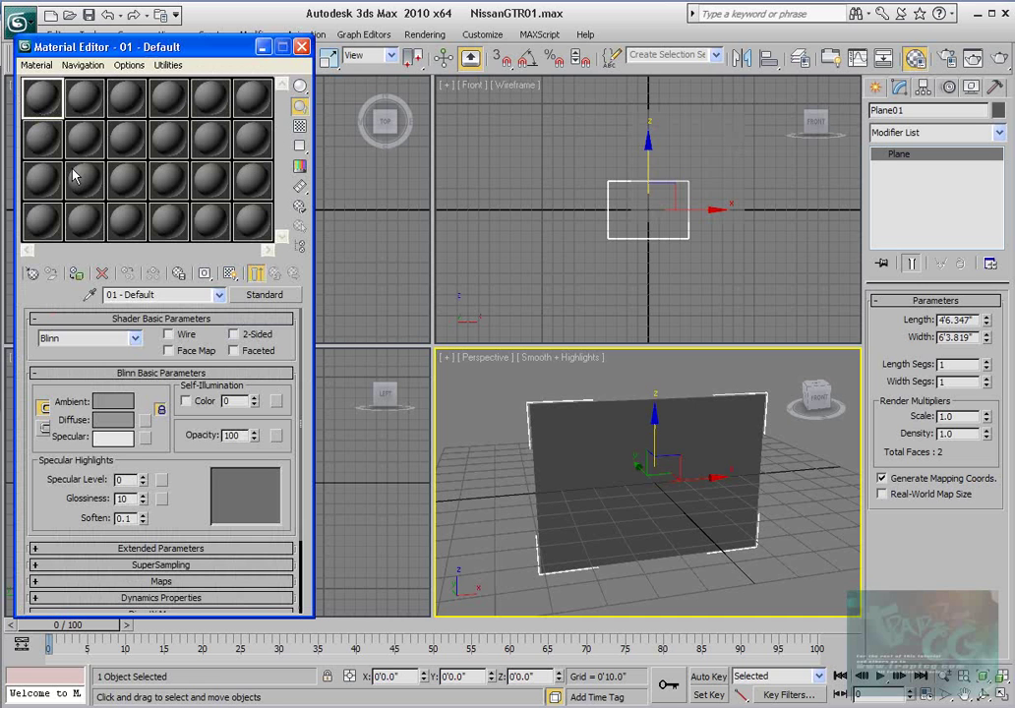
click(145, 418)
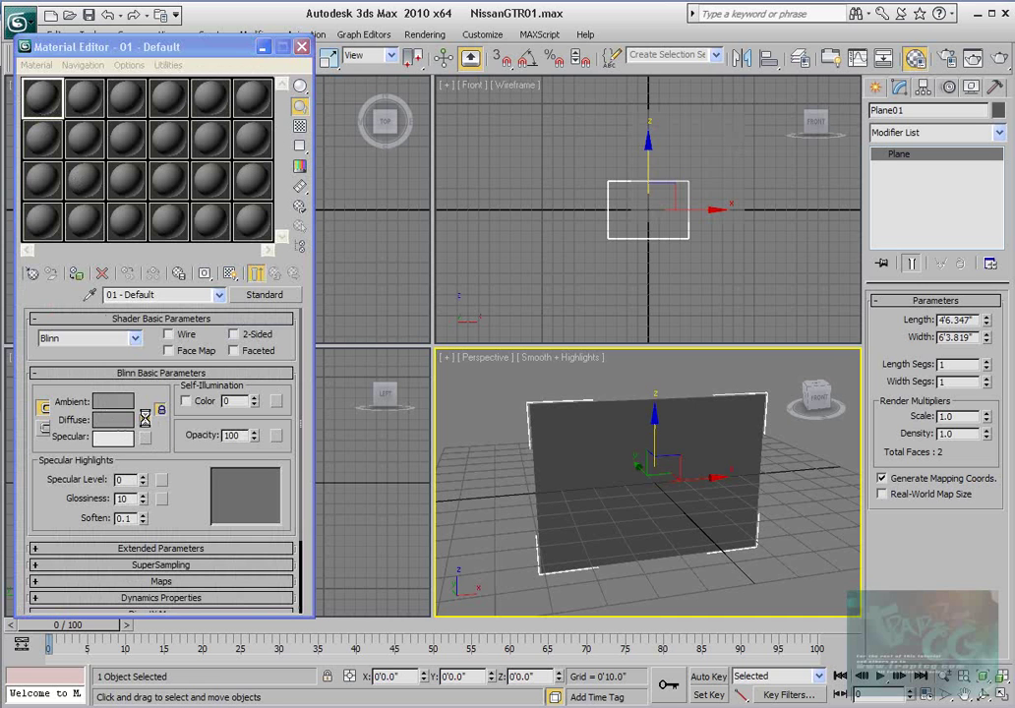
double_click(582, 158)
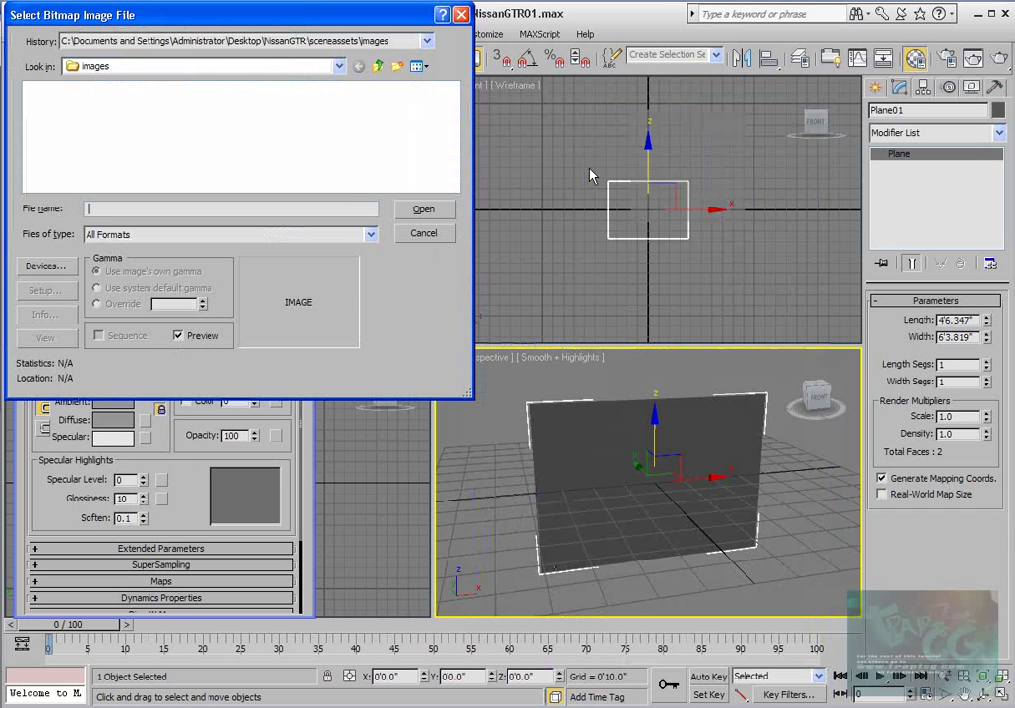
click(218, 67)
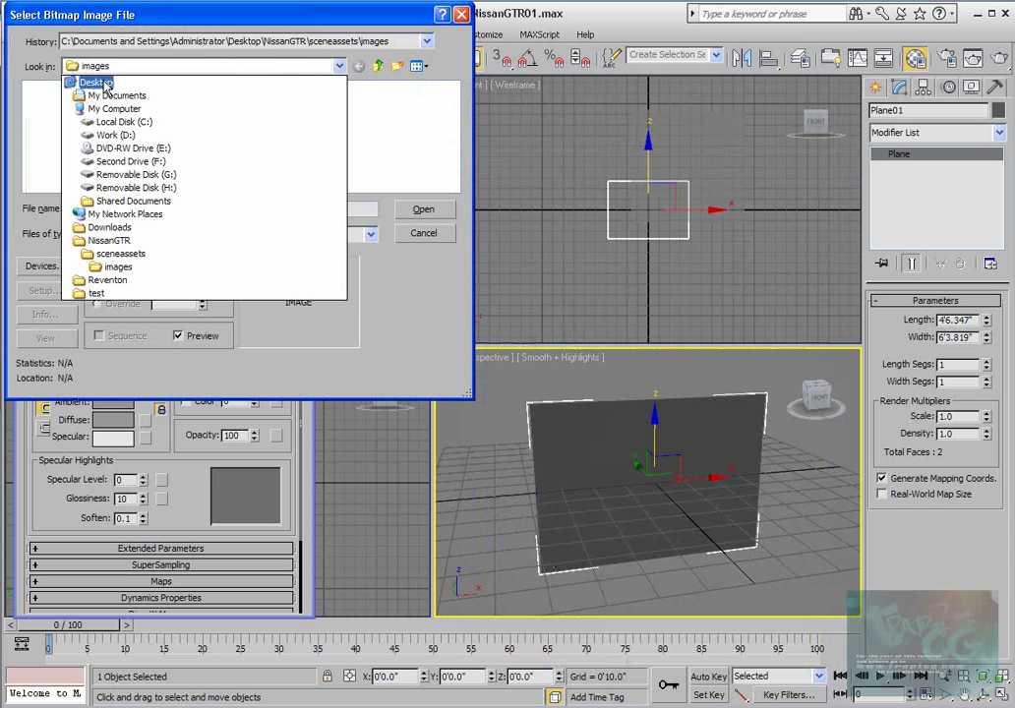
click(107, 240)
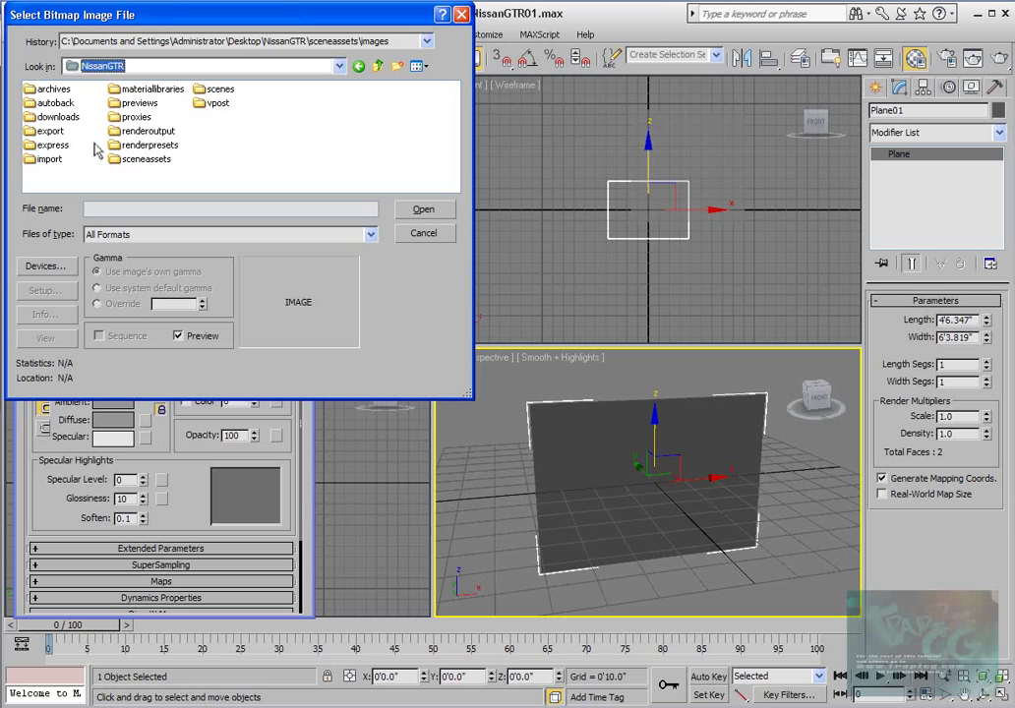
double_click(56, 116)
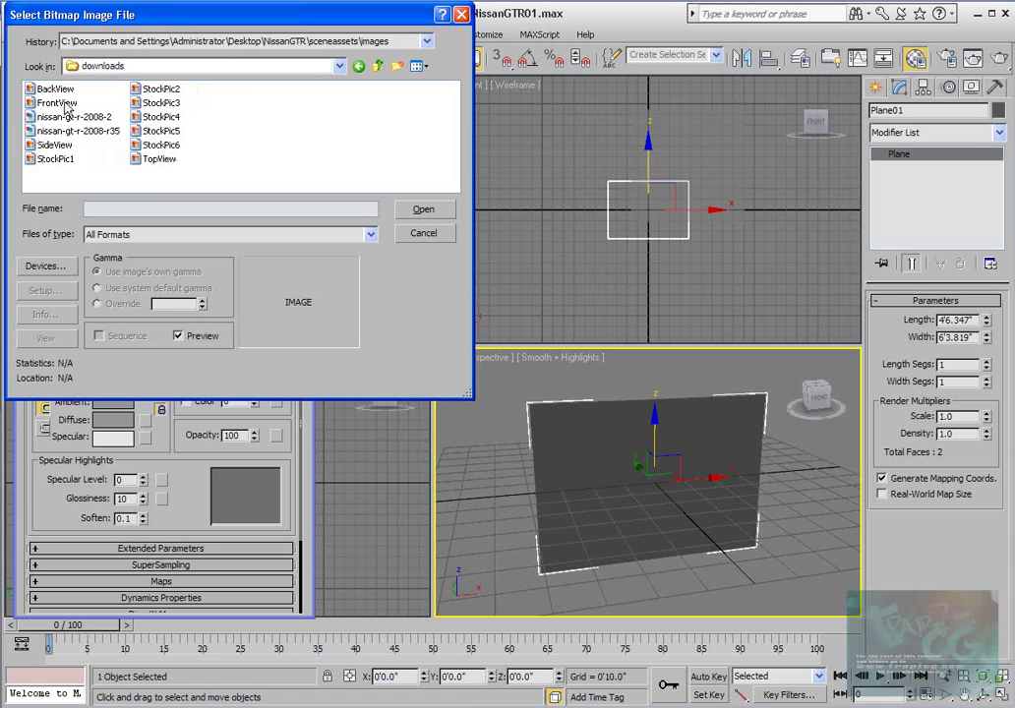
click(40, 103)
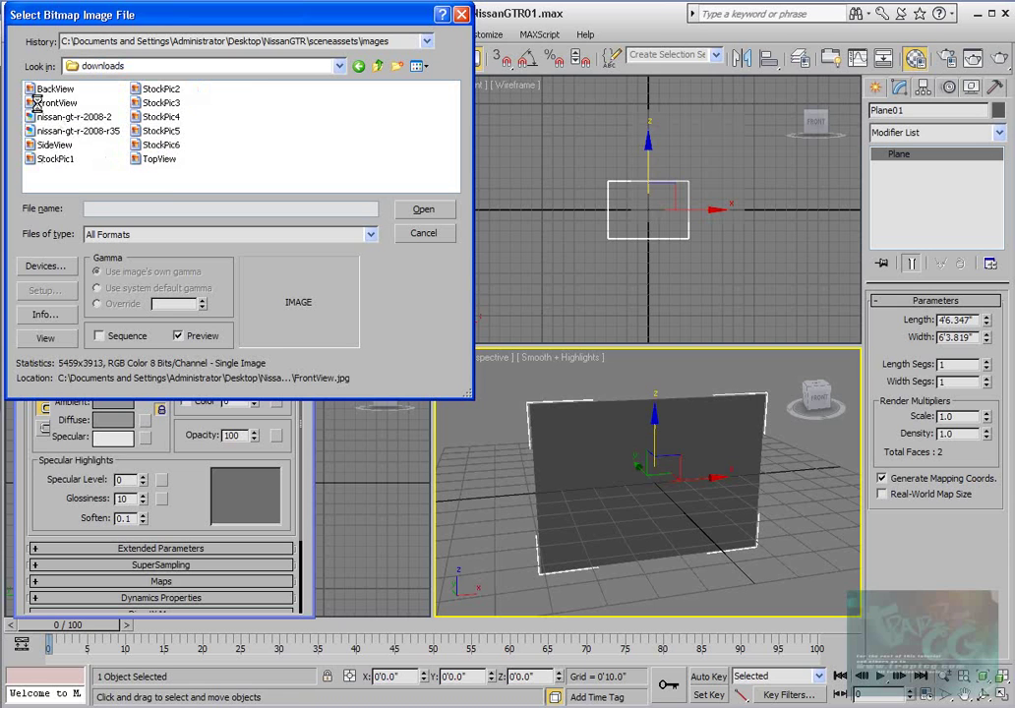
click(413, 210)
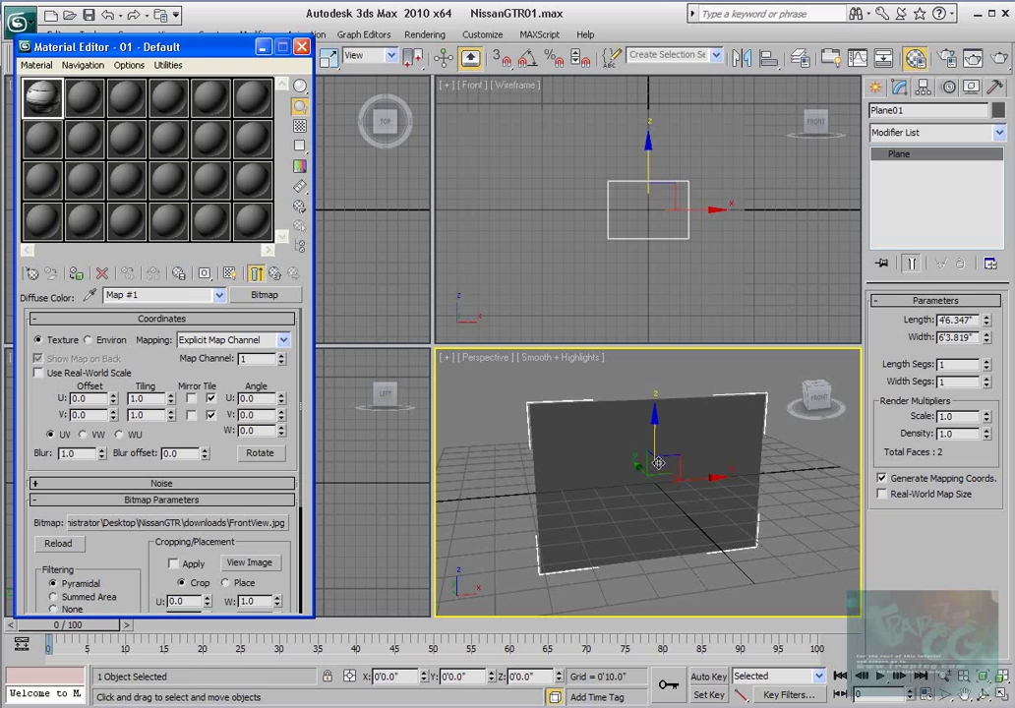
Assign the front-view material to the selected plane and show its map in the viewport
click(76, 274)
click(274, 276)
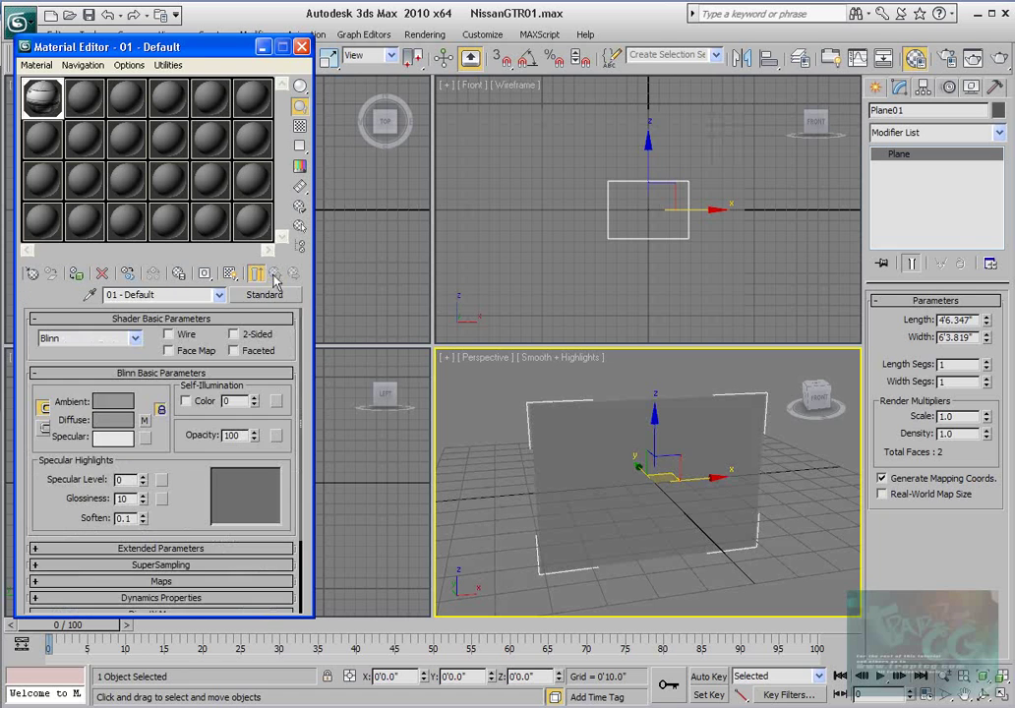
click(229, 275)
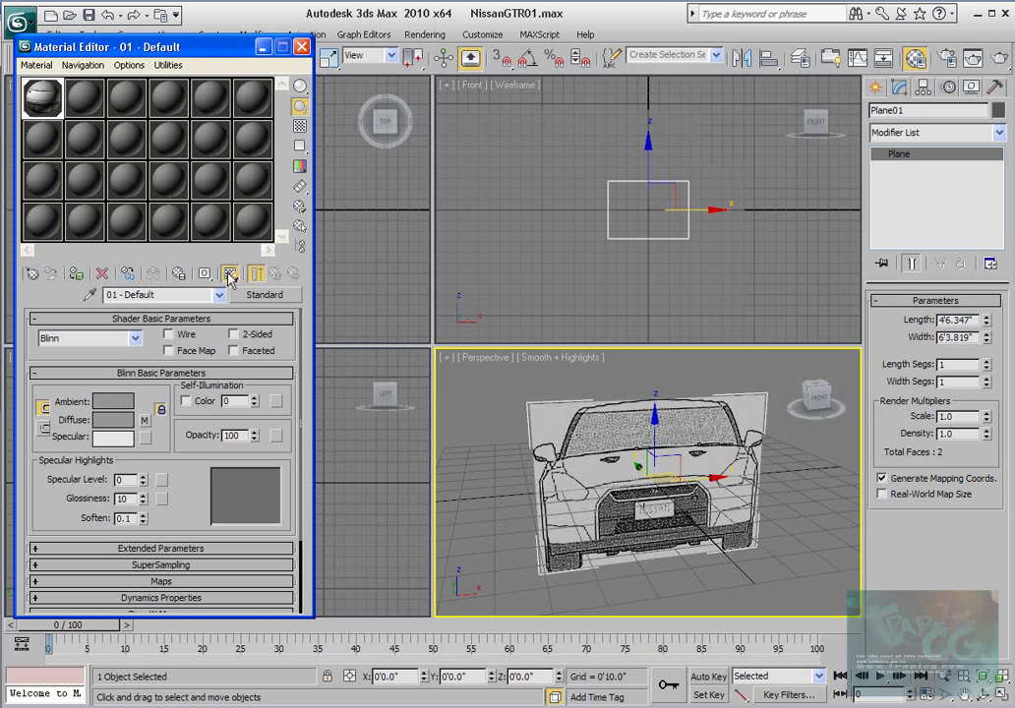
Switch the Front, Left and Top viewports to Smooth + Highlights shading
alt+middle_drag(622, 490, 597, 326)
click(509, 86)
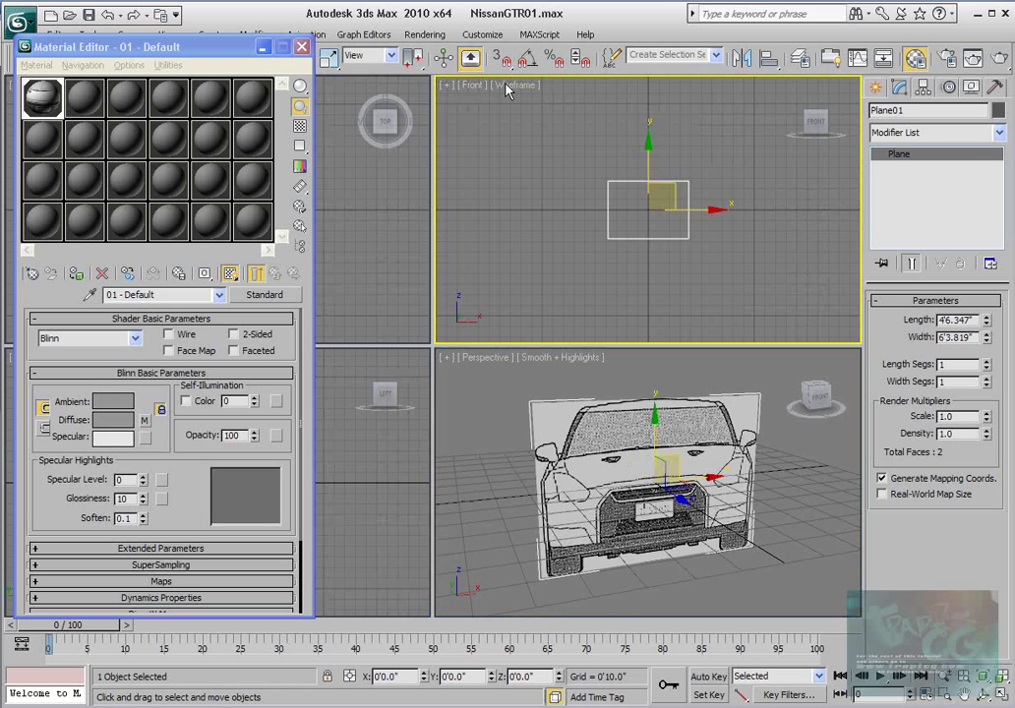
click(532, 105)
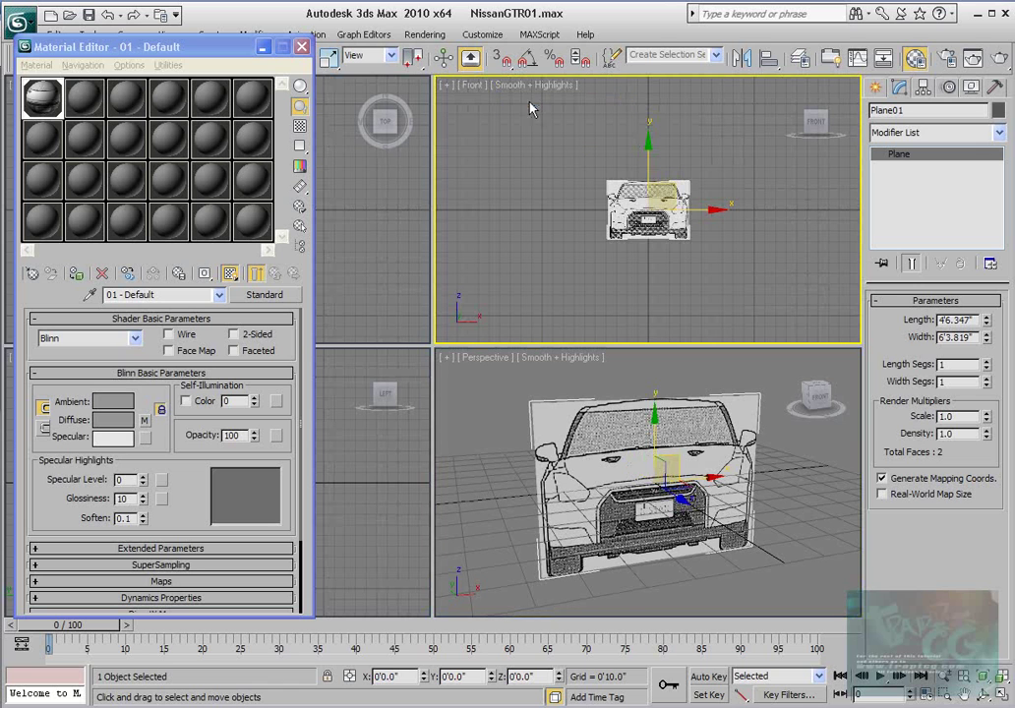
click(264, 49)
click(87, 360)
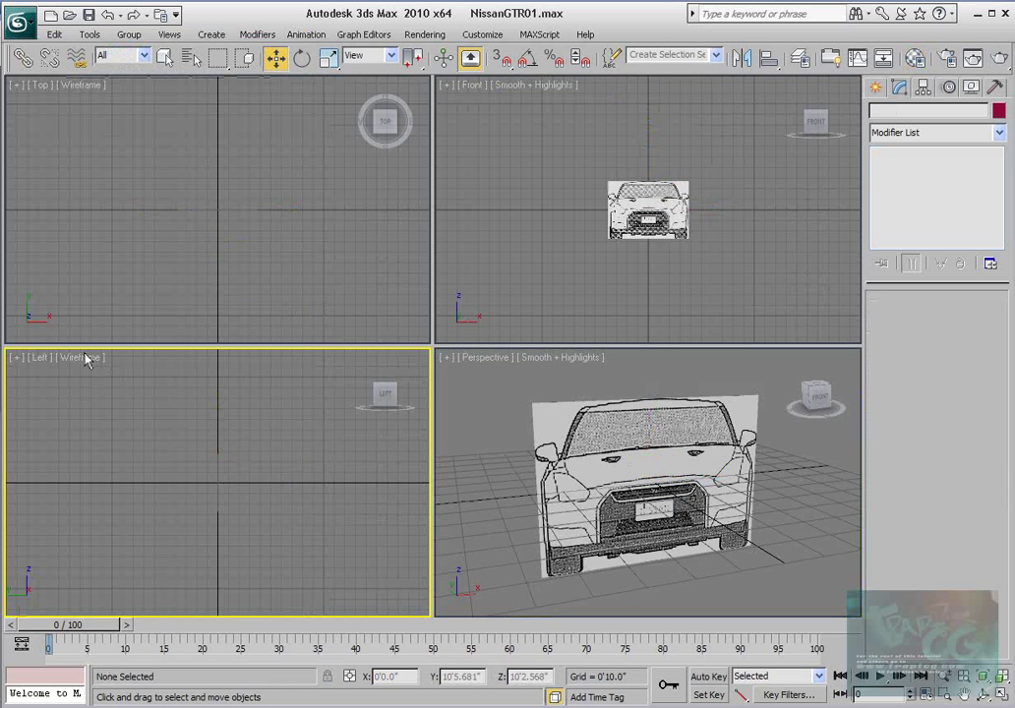
click(86, 357)
click(137, 375)
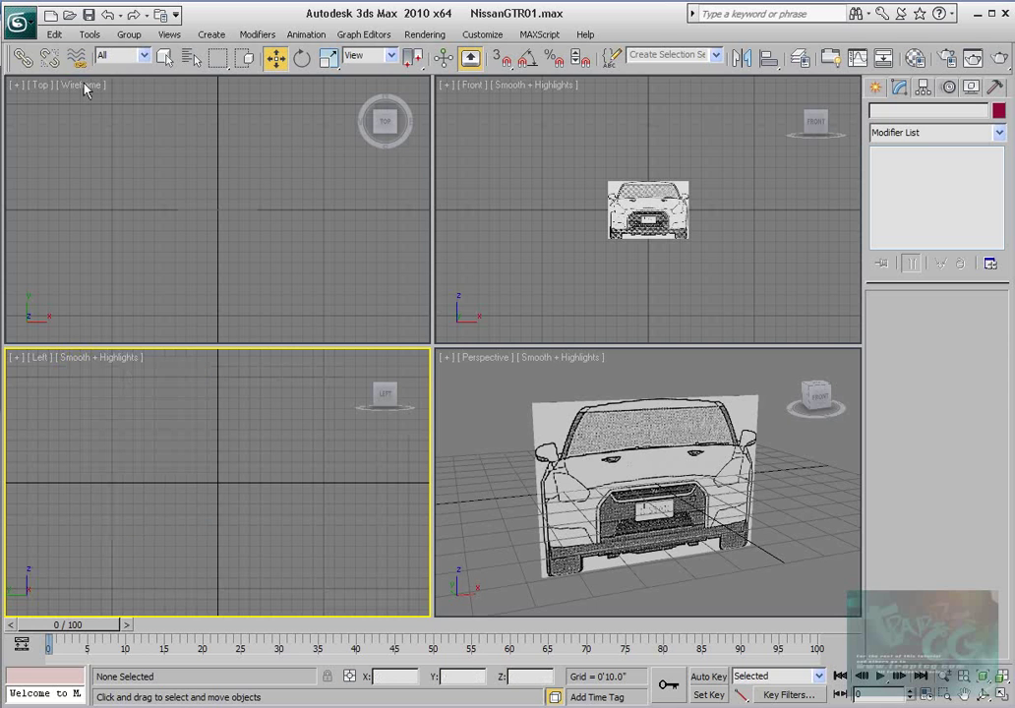
click(84, 86)
click(99, 101)
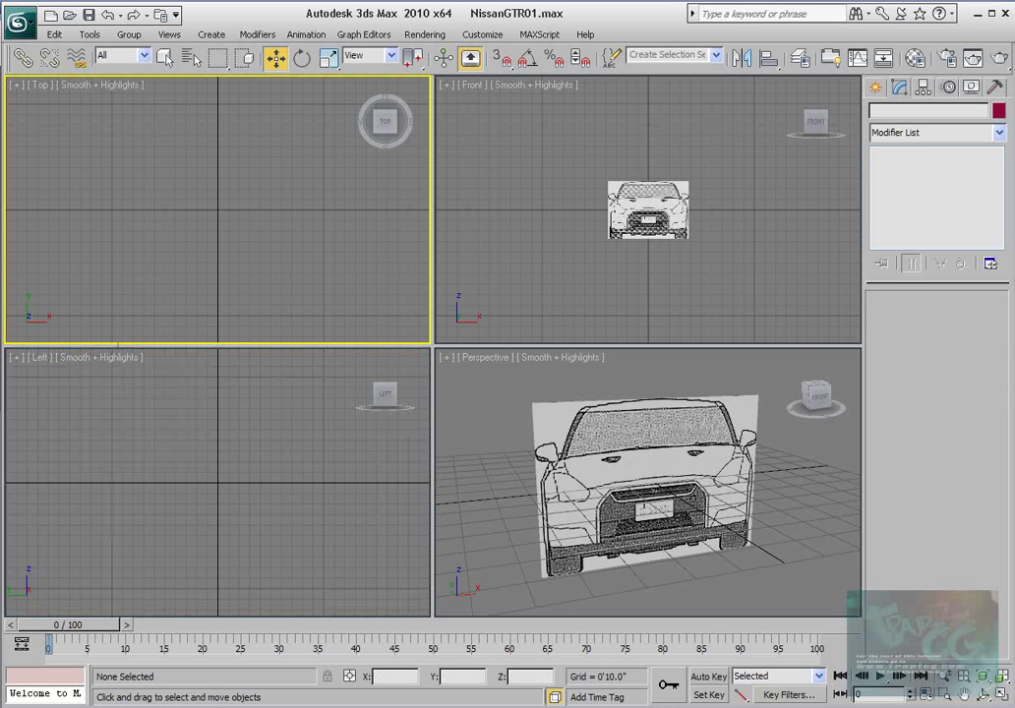
Reopen the Material Editor, select the blueprint plane and rename it FrontView
key(m)
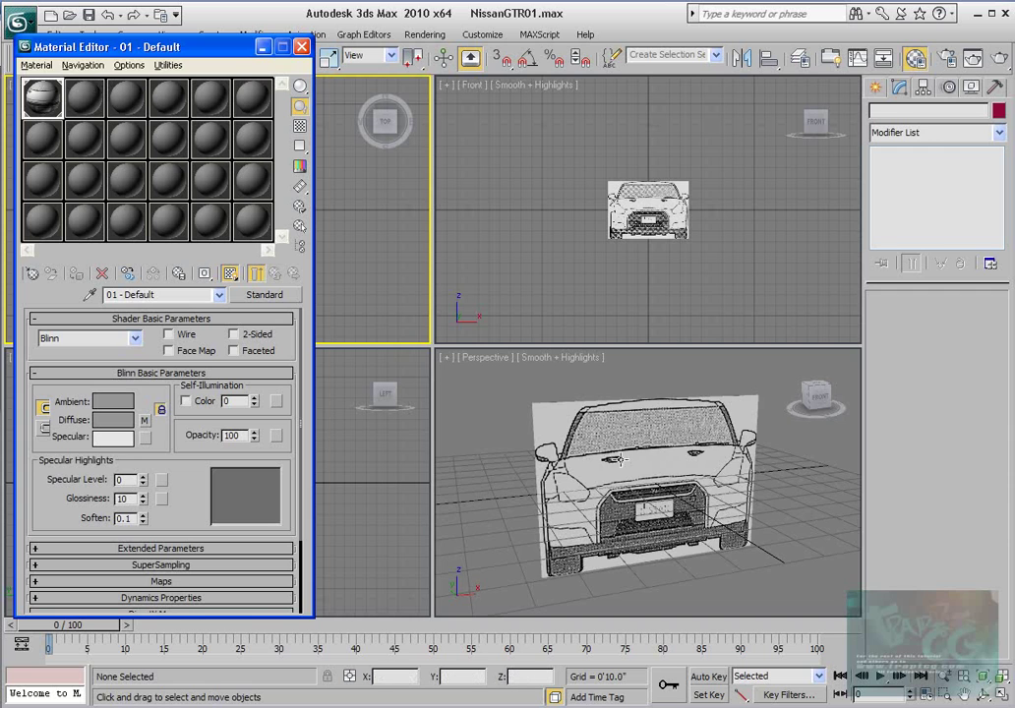
middle_drag(628, 450, 604, 451)
scroll(603, 450, down, 3)
click(603, 450)
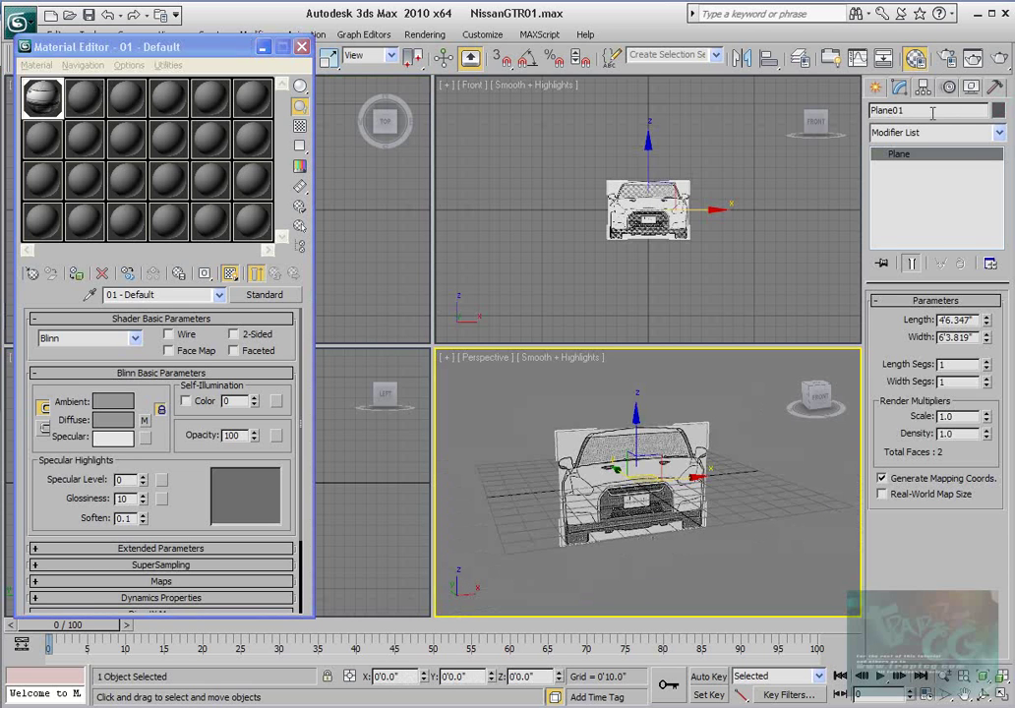
text(FrontView)
Load the BackView image as a Bitmap in the second material's Diffuse map and enable its viewport display
click(83, 94)
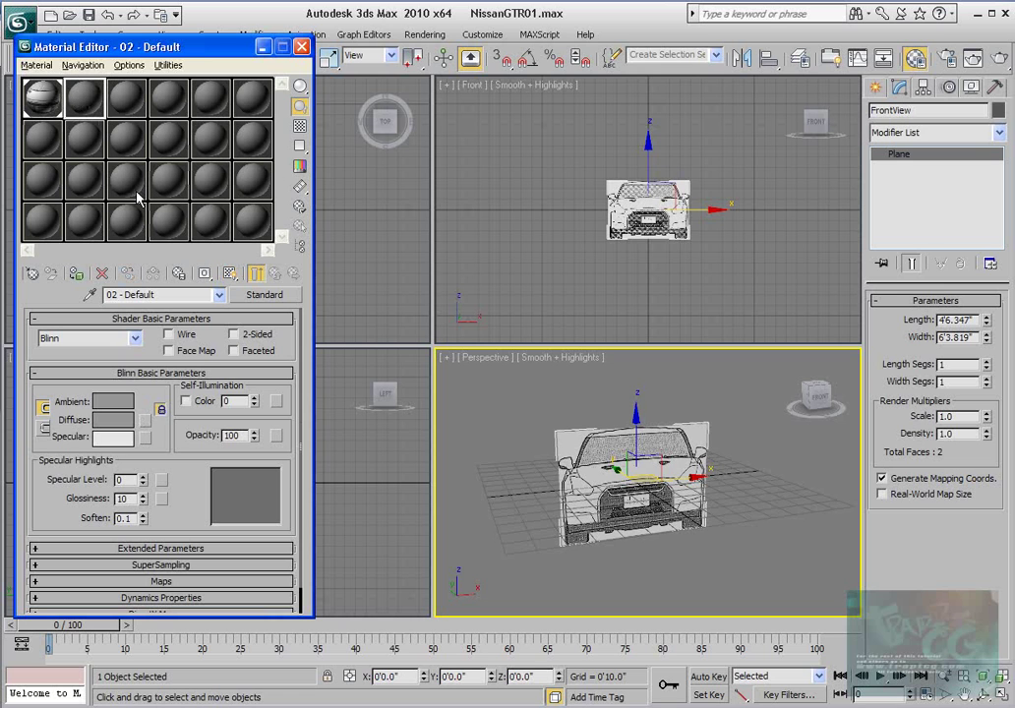
click(144, 421)
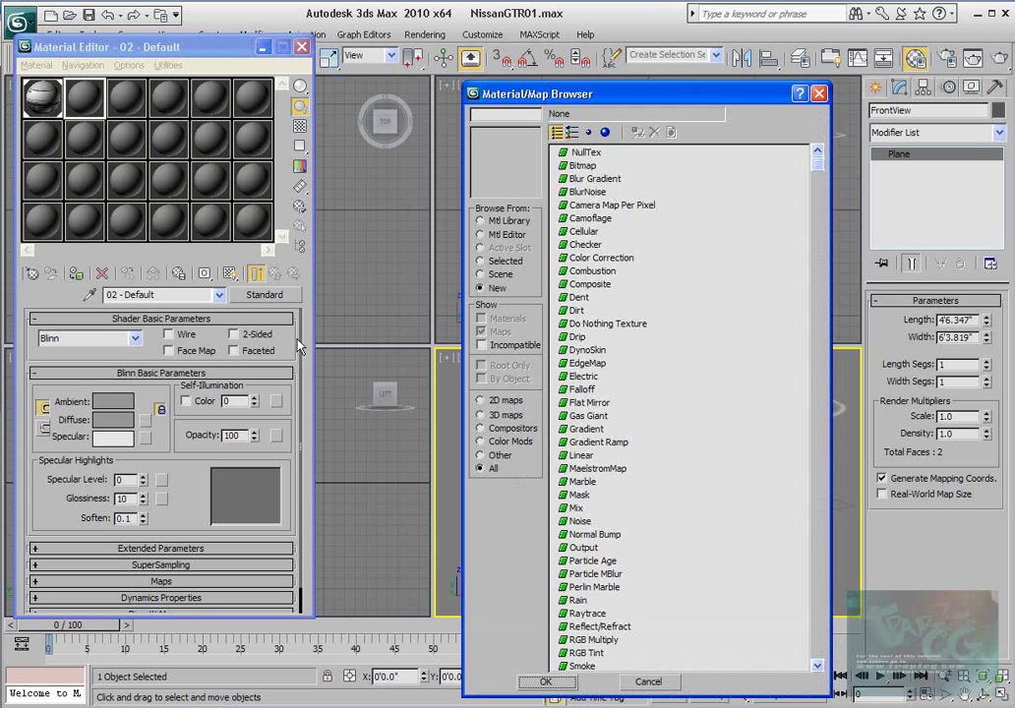
double_click(582, 165)
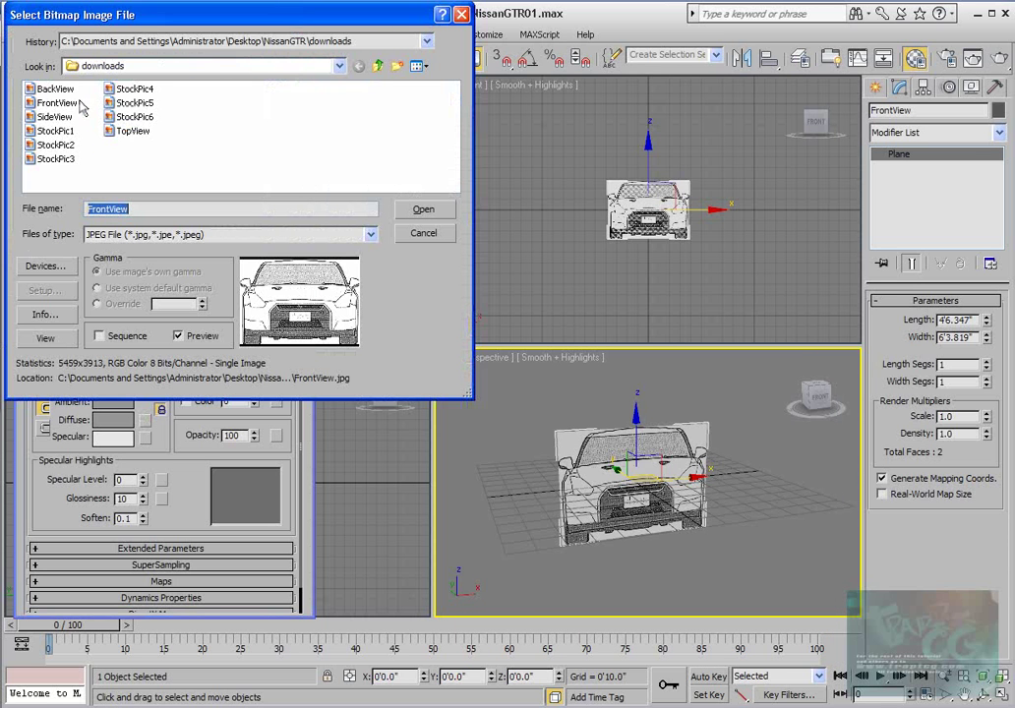
click(55, 89)
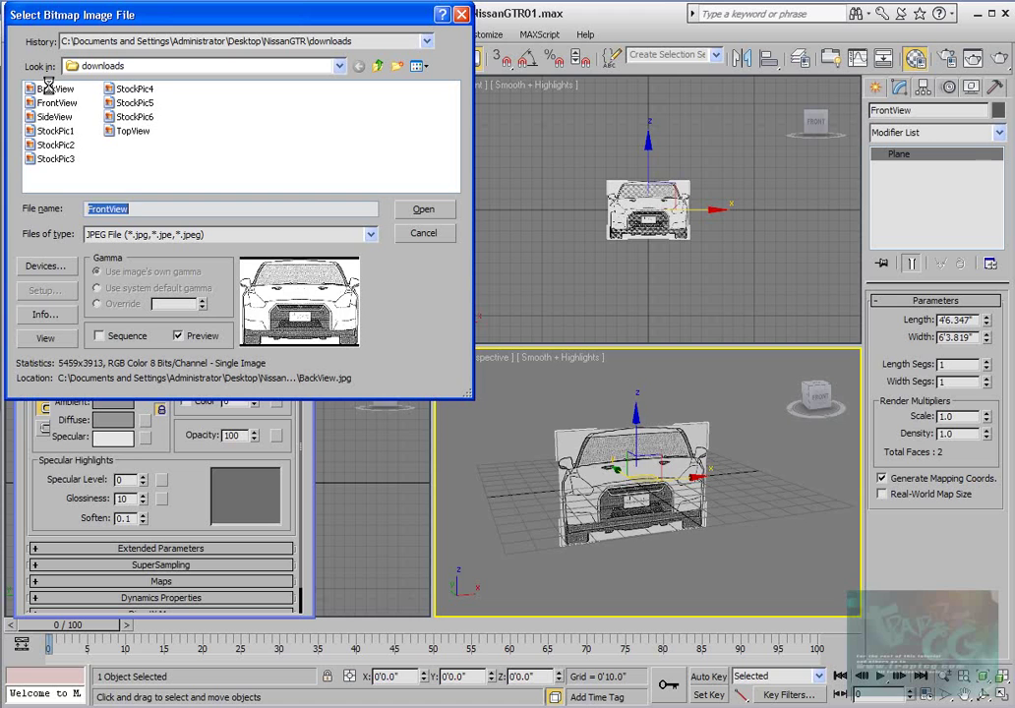
click(432, 217)
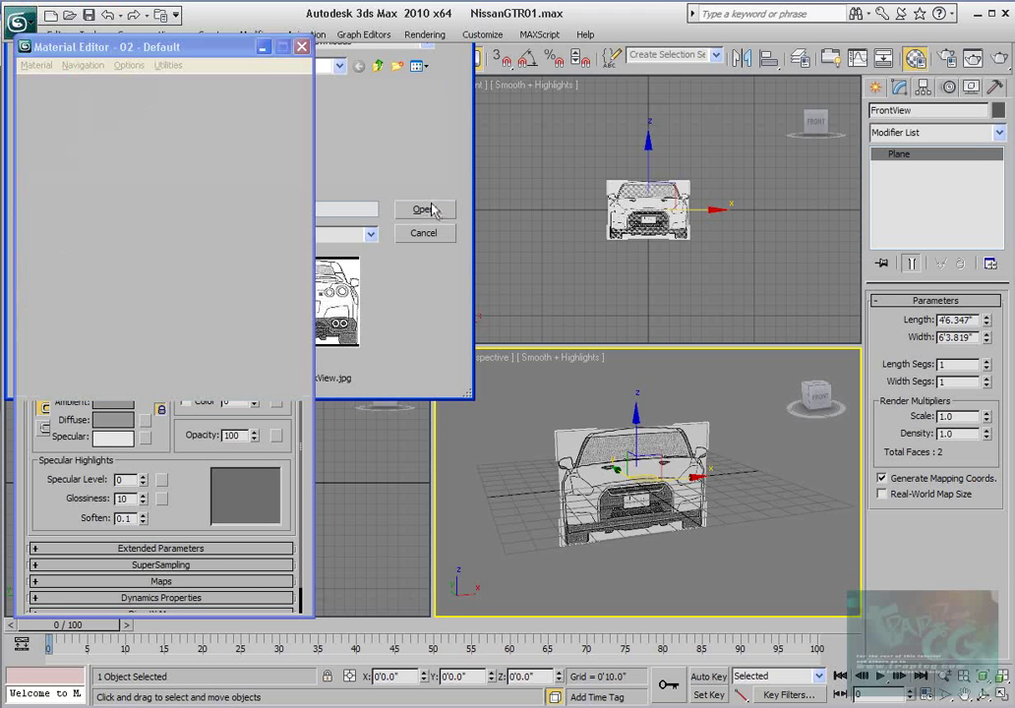
click(272, 272)
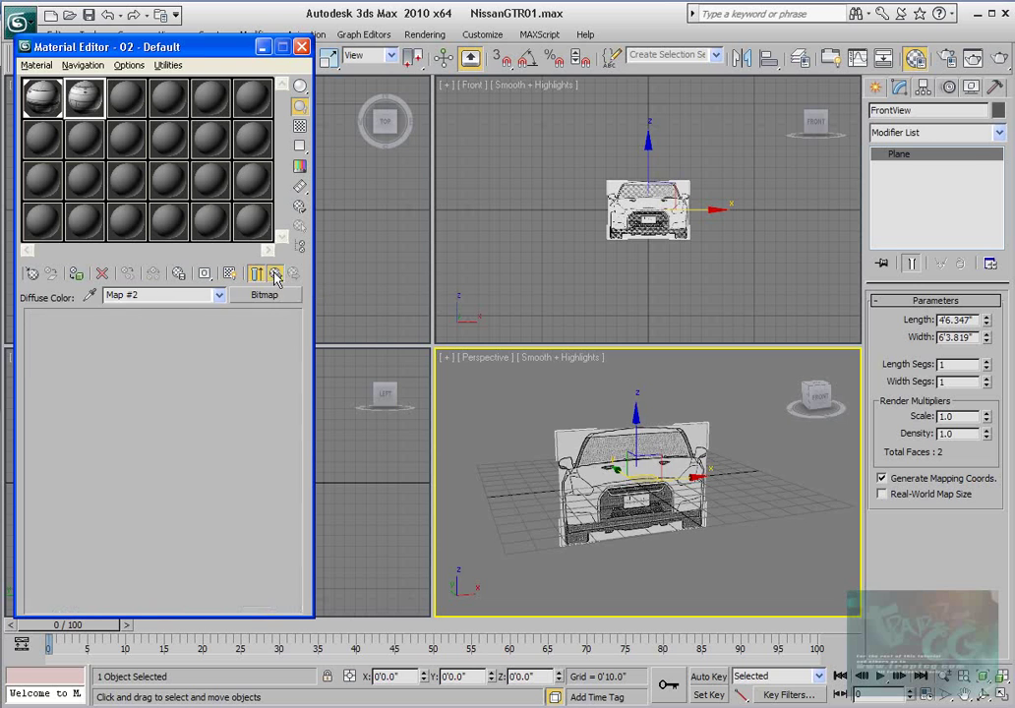
click(229, 273)
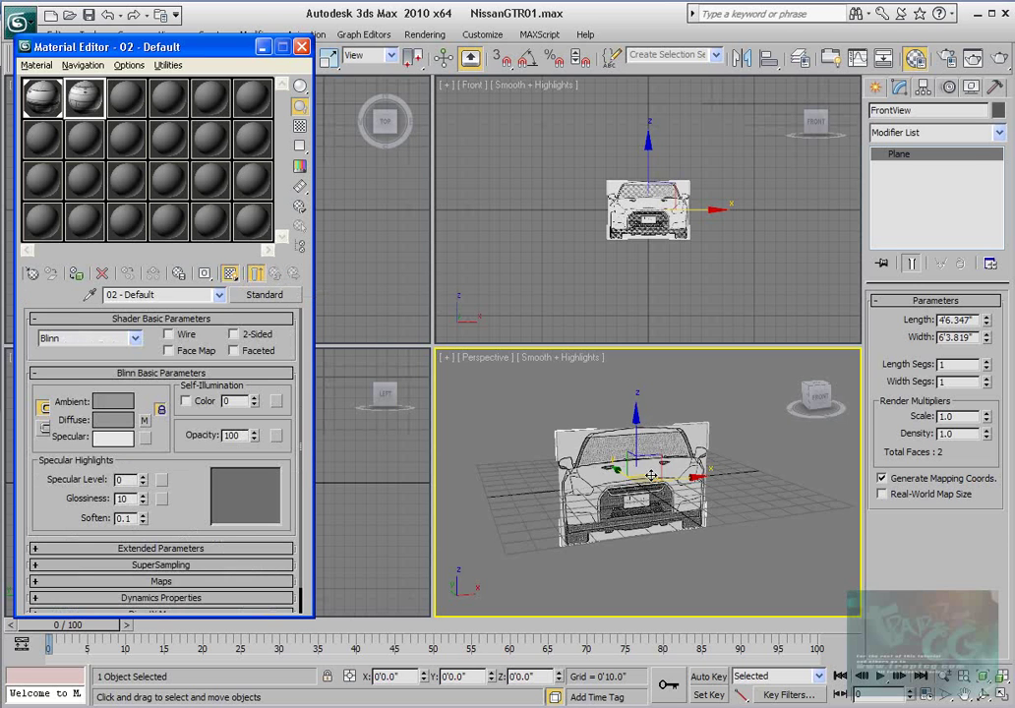
With angle snap on, rotate a copy of the FrontView plane -180° about Z and name the copy BackView
scroll(661, 474, up, 3)
scroll(664, 473, up, 2)
scroll(657, 487, down, 2)
key(e)
click(528, 61)
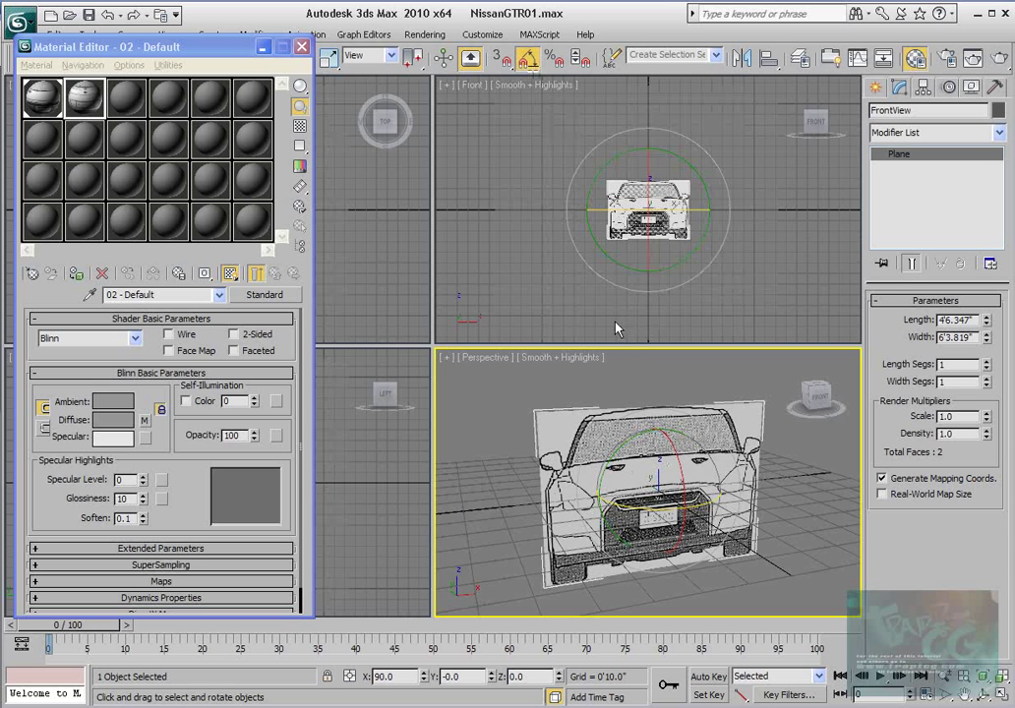
shift+drag(666, 510, 590, 514)
shift+drag(556, 464, 514, 450)
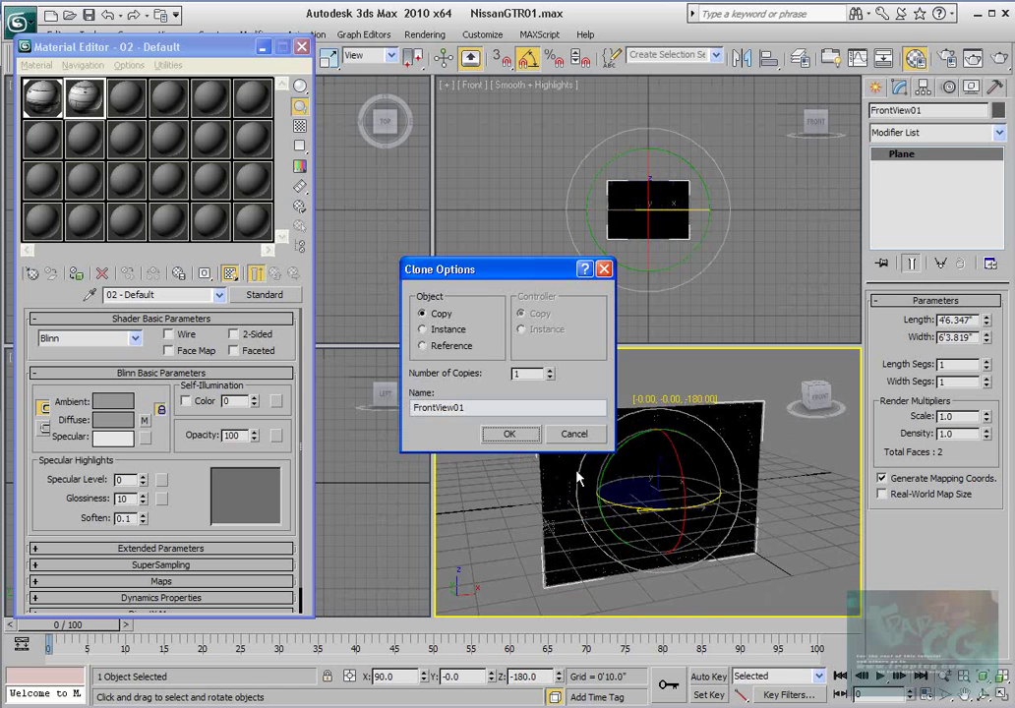
drag(437, 410, 412, 410)
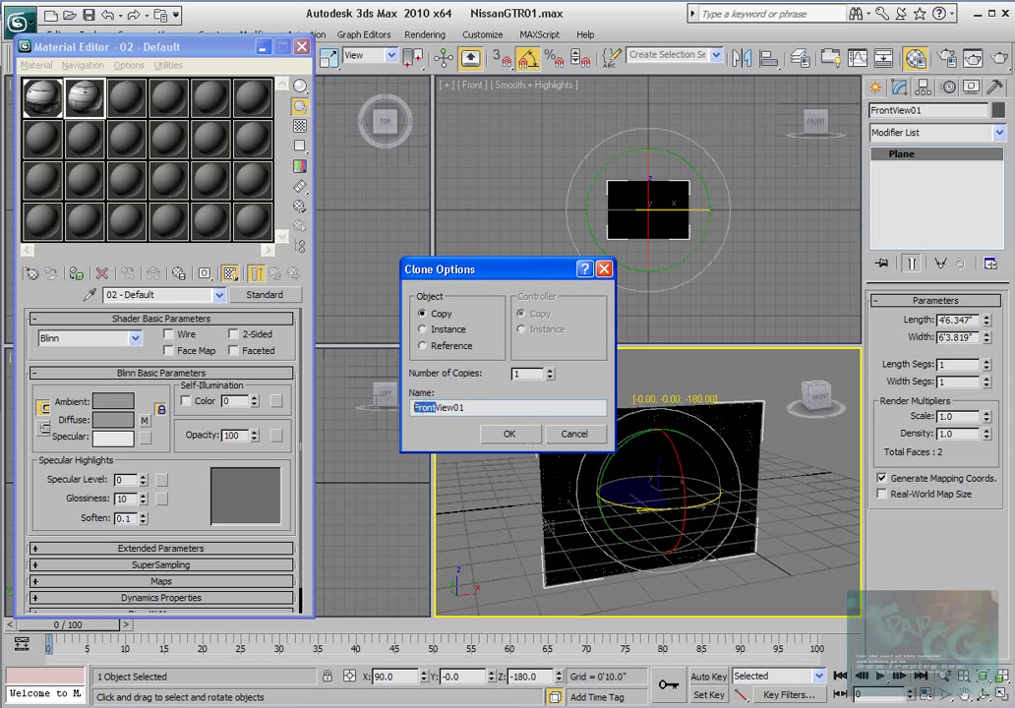
key(BackSpace)
key(BackSpace)
key(BackSpace)
key(BackSpace)
key(BackSpace)
key(BackSpace)
click(509, 434)
Move the BackView plane along Y to about -3 feet 2.9 inches, in front of the FrontView plane
key(w)
alt+middle_drag(626, 490, 454, 505)
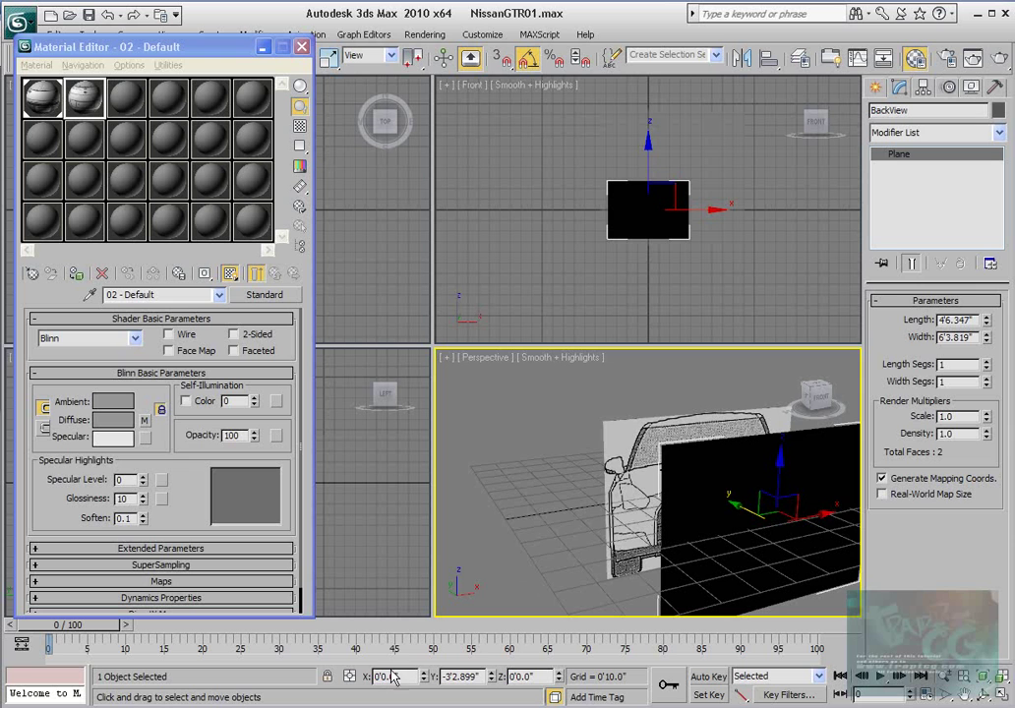
alt+middle_drag(455, 408, 560, 497)
click(610, 498)
click(759, 528)
Assign the back-view material to the BackView plane
alt+middle_drag(759, 528, 536, 398)
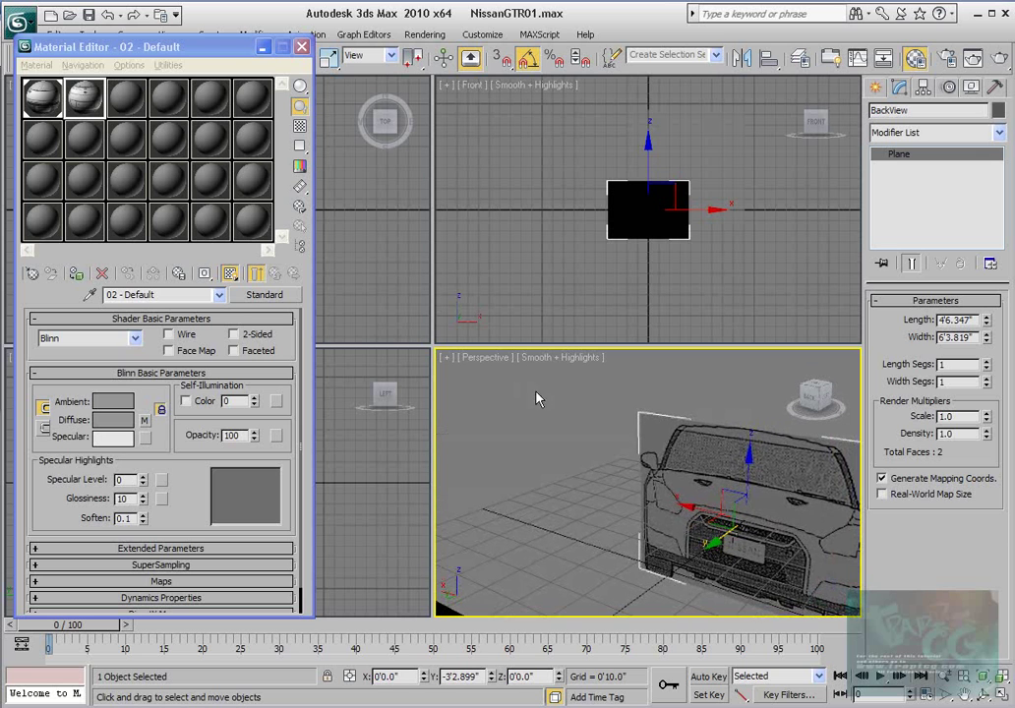
alt+middle_drag(691, 519, 664, 492)
click(76, 275)
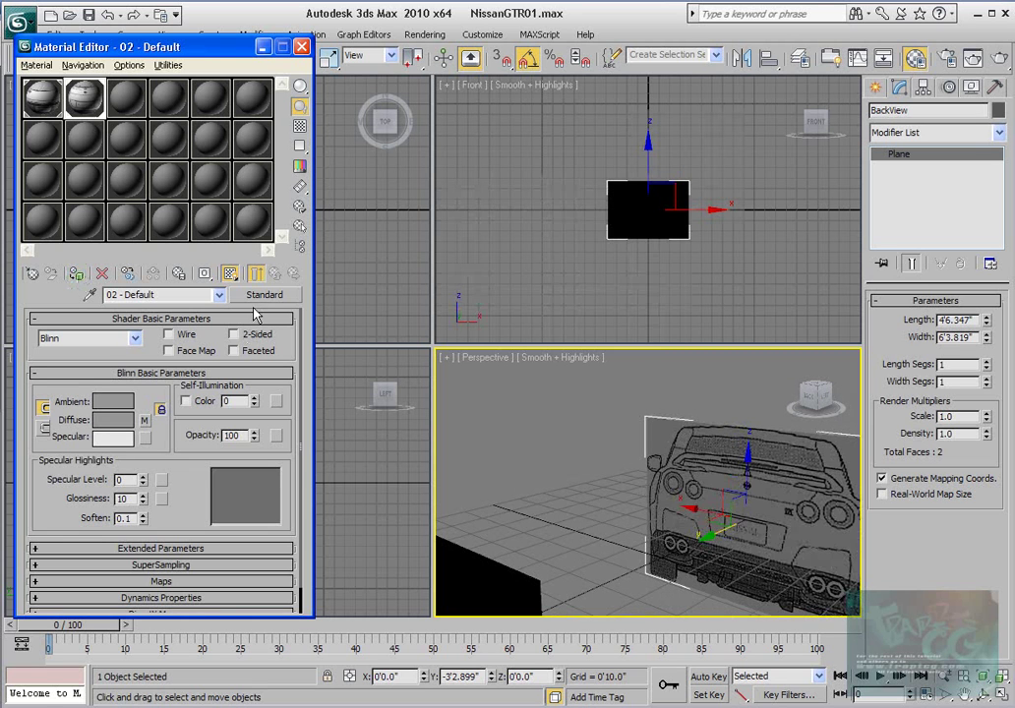
Load the SideView image as a Bitmap in the third material's Diffuse map
alt+middle_drag(632, 544, 568, 462)
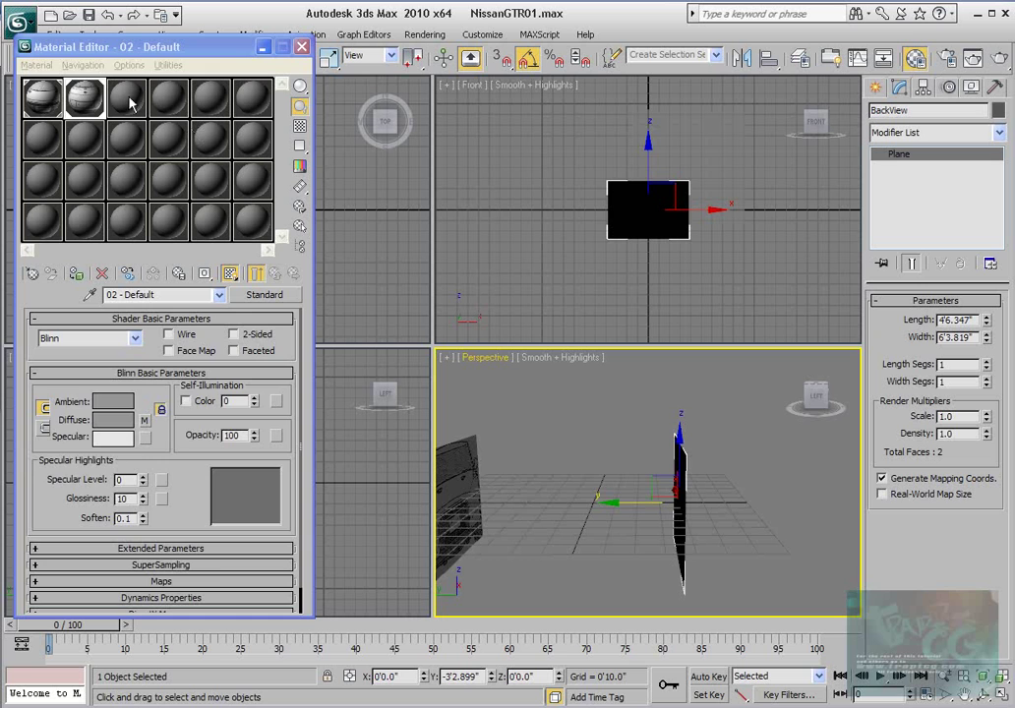
click(128, 96)
click(146, 420)
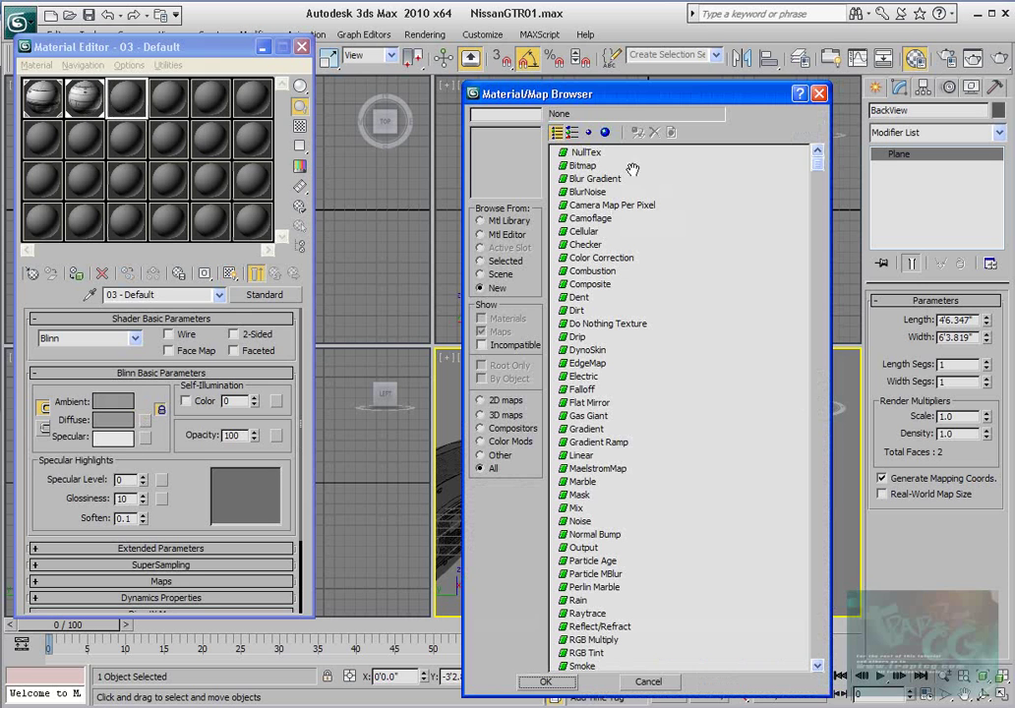
double_click(584, 166)
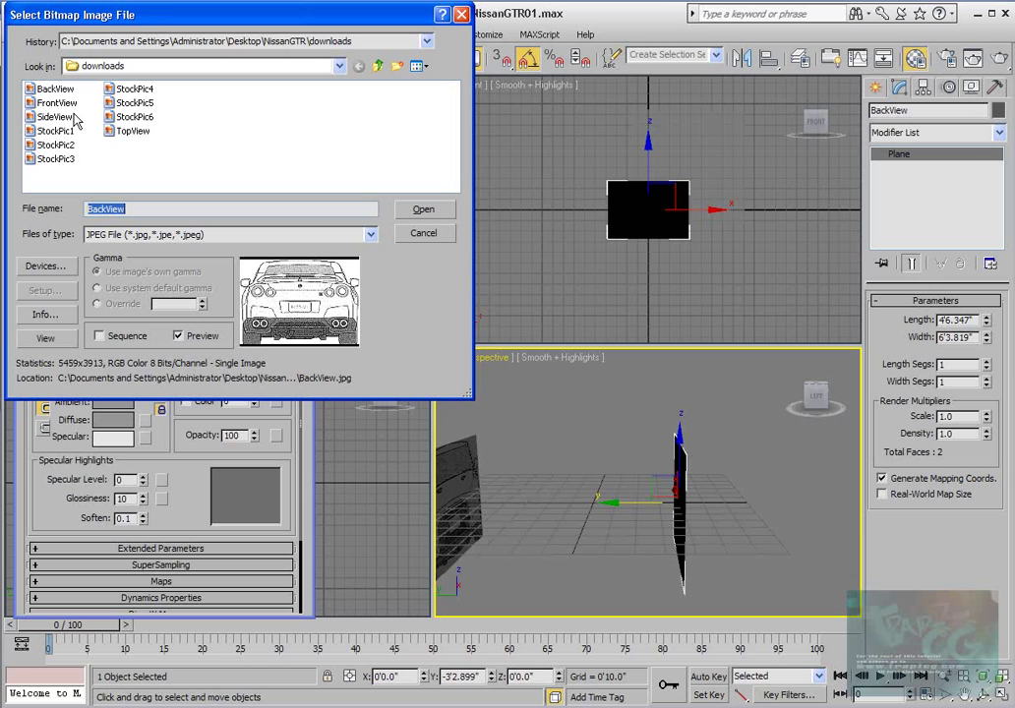
mouse_move(56, 115)
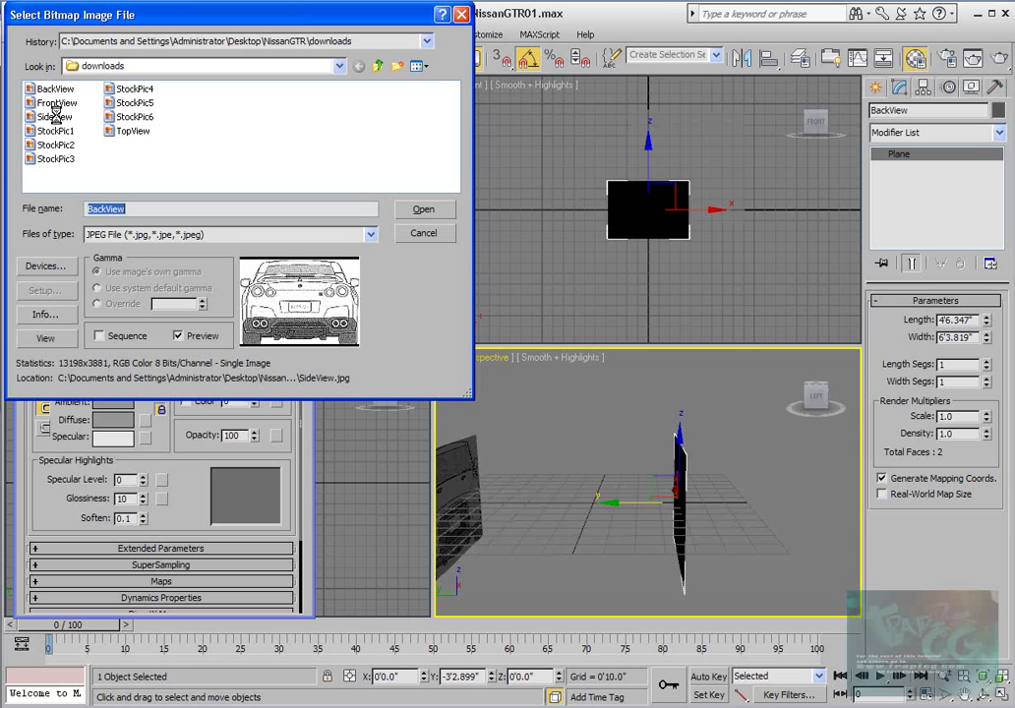
click(55, 116)
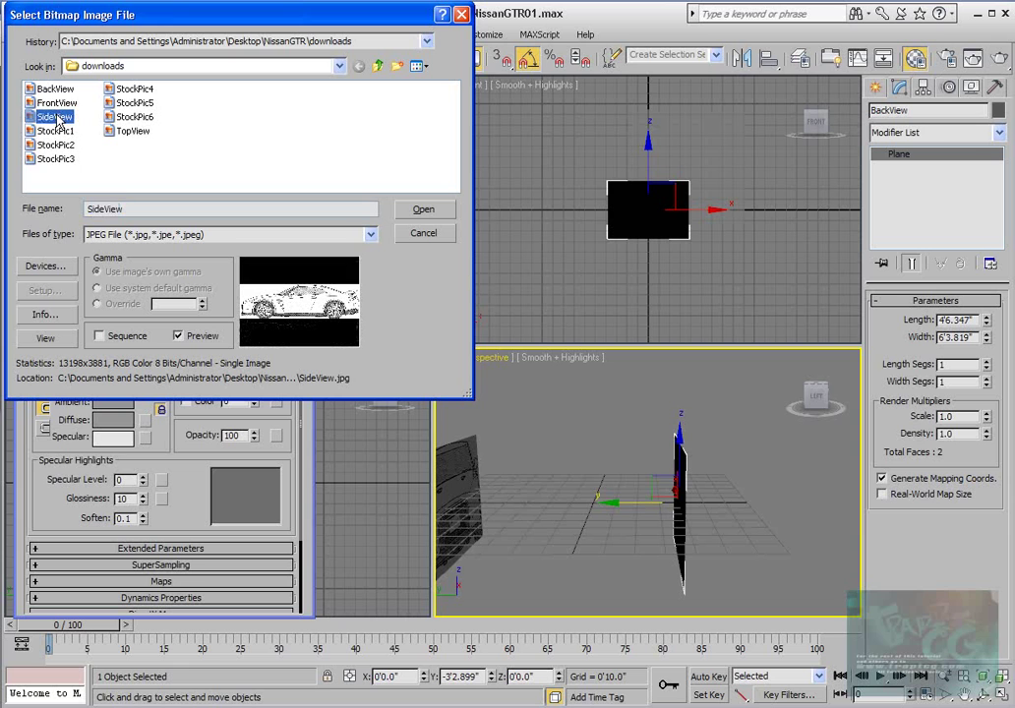
click(423, 209)
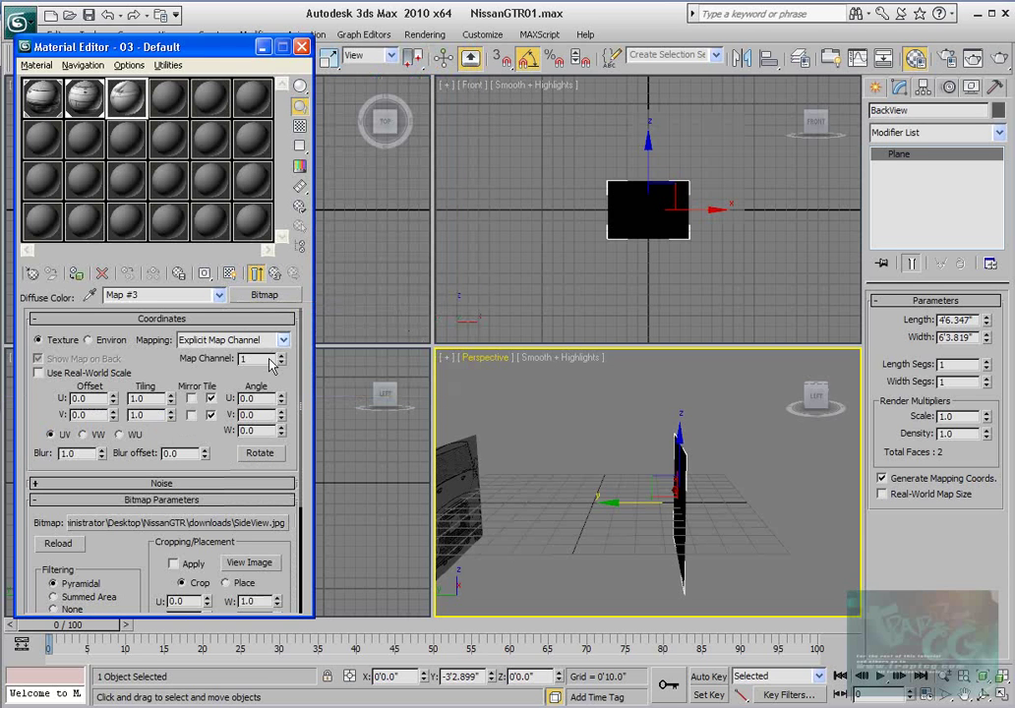
Rotate a copy of the FrontView plane -90° about Z and name the copy SideView
alt+middle_drag(573, 498, 561, 489)
click(524, 481)
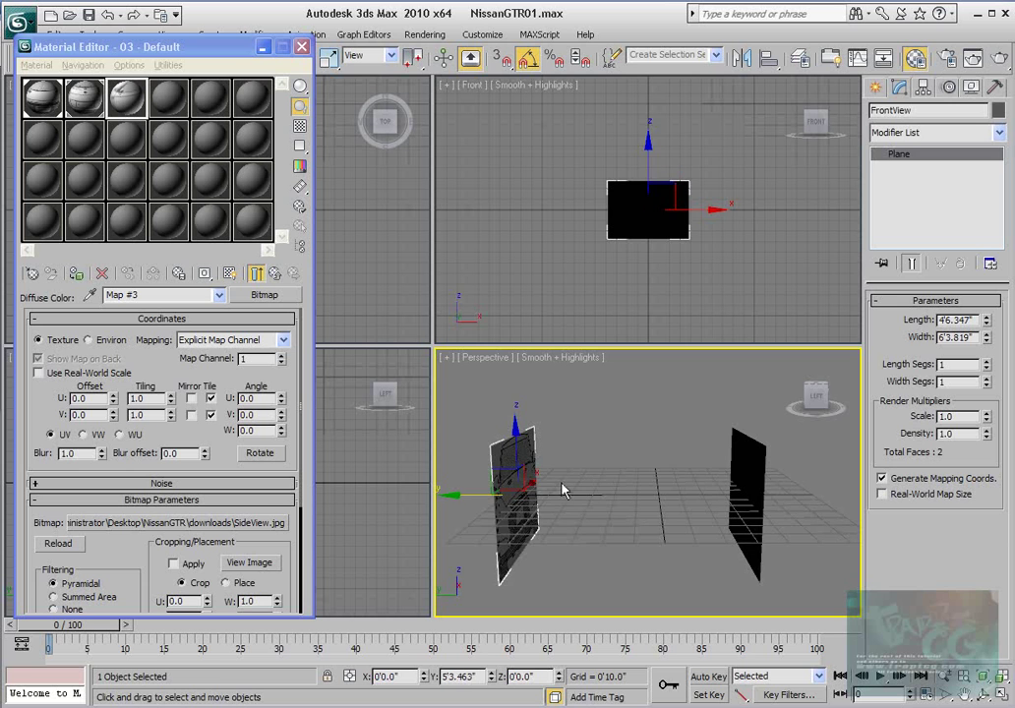
key(e)
shift+drag(536, 506, 487, 503)
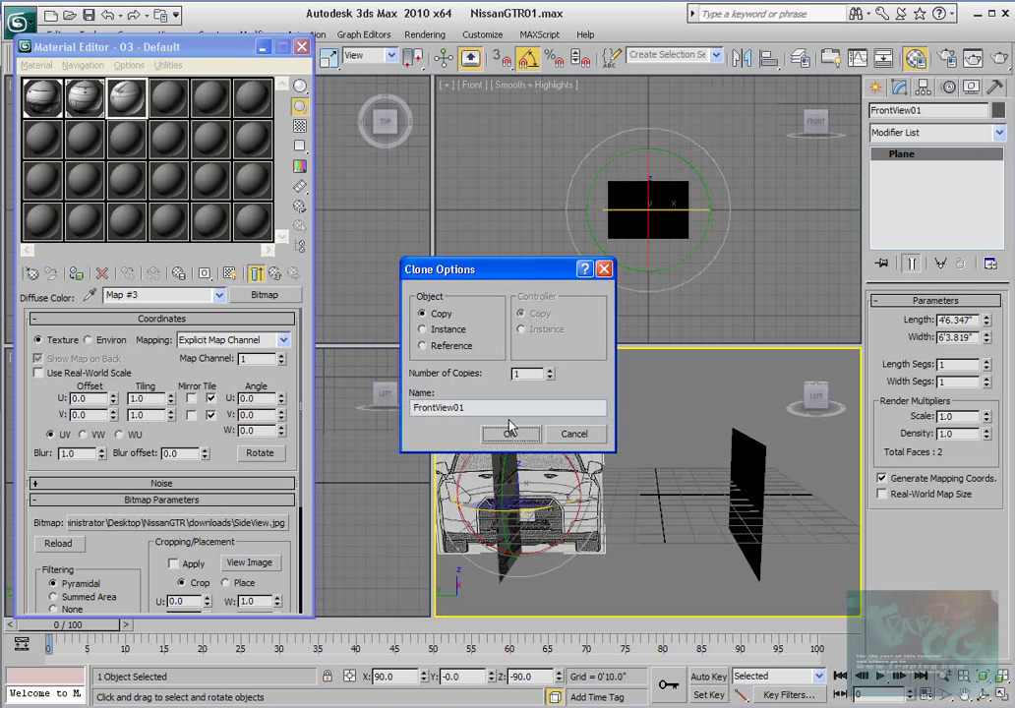
drag(437, 409, 413, 409)
text(SideView)
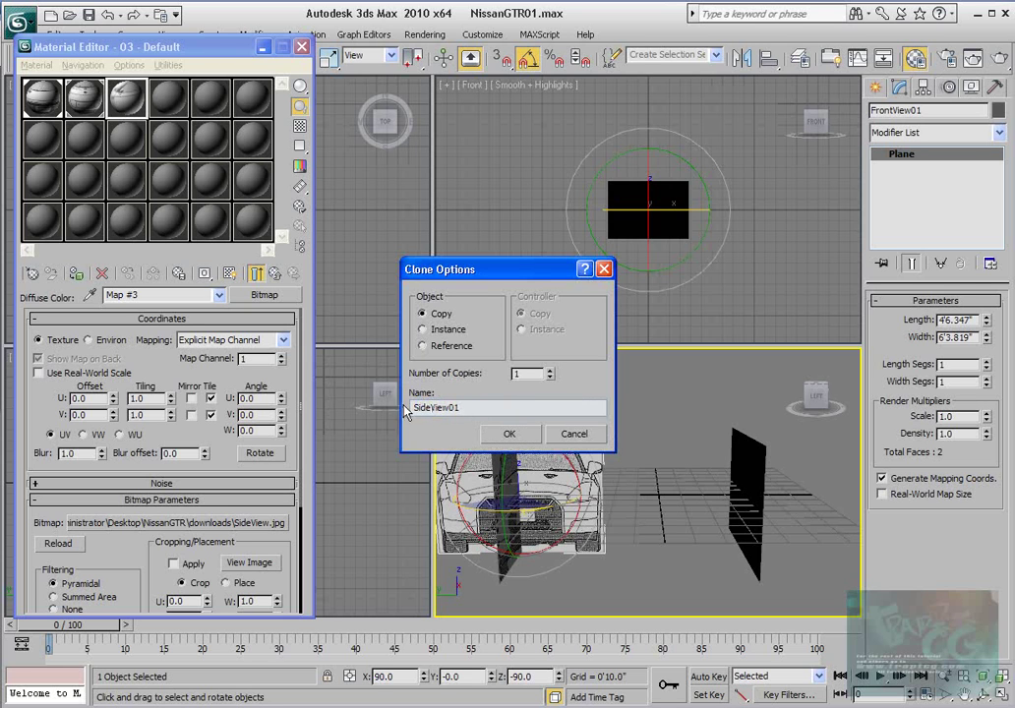
click(509, 435)
Reset the SideView plane's Y position to 0 so it sits between the front and back planes
key(w)
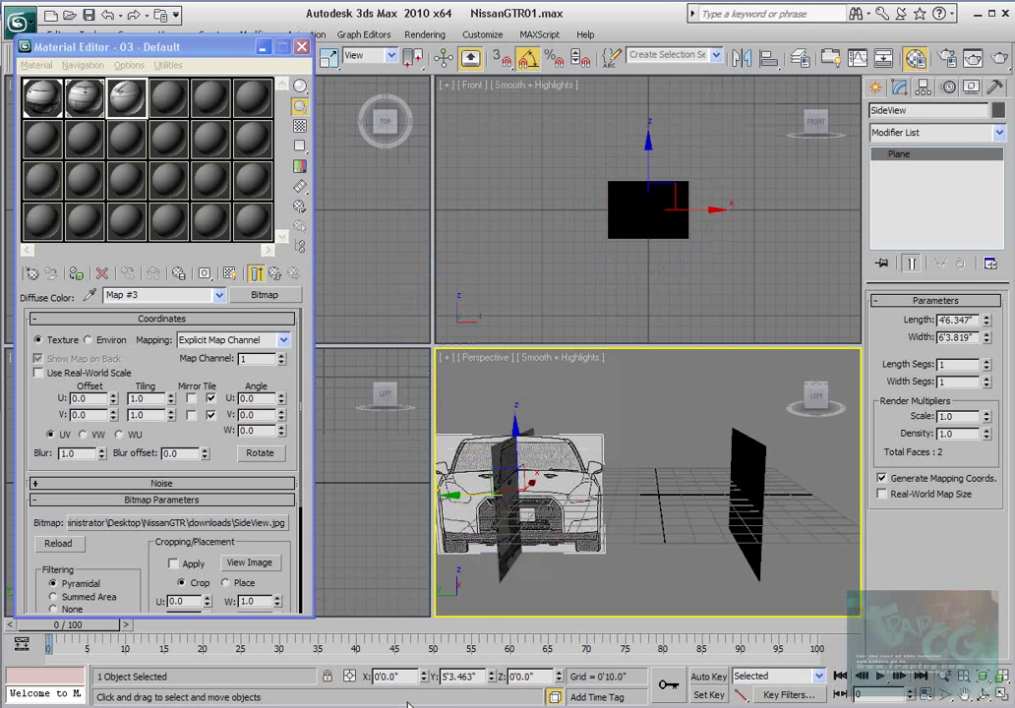
right_click(492, 677)
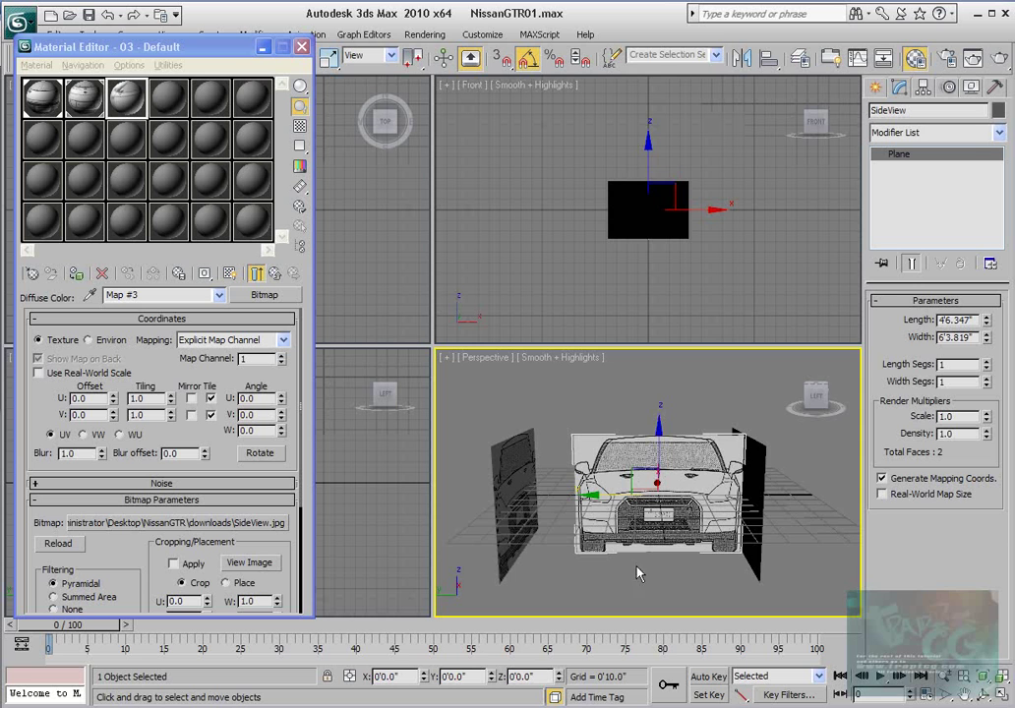
middle_drag(687, 463, 554, 511)
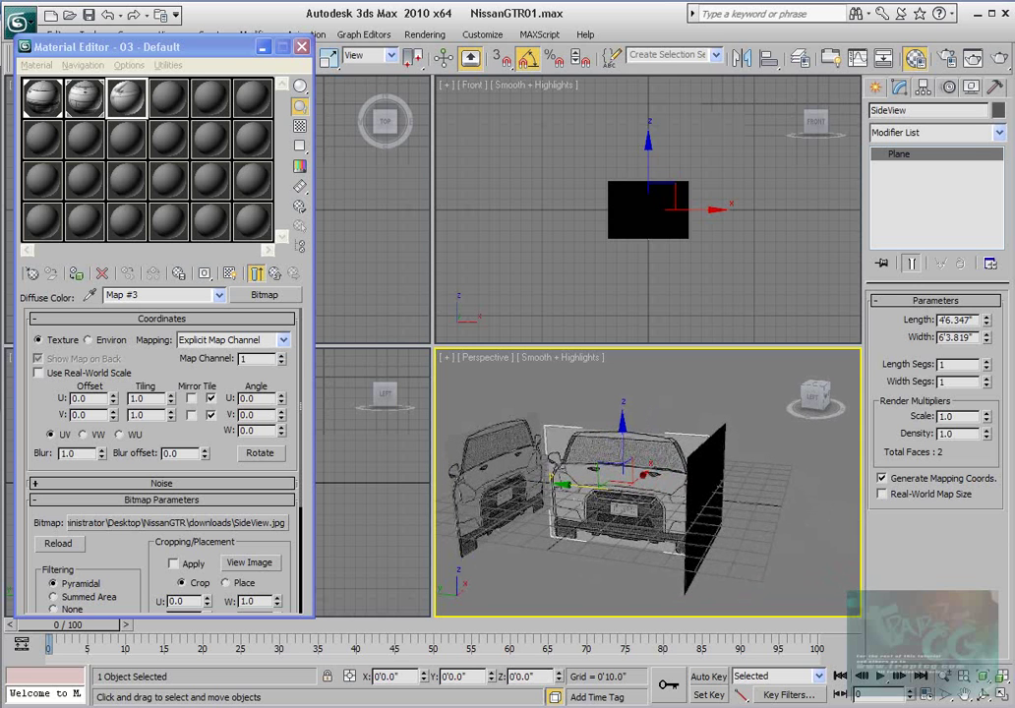
Switch to Photoshop, close the FrontView and BackView images, and check the image size of SideView.jpg in inches
click(208, 707)
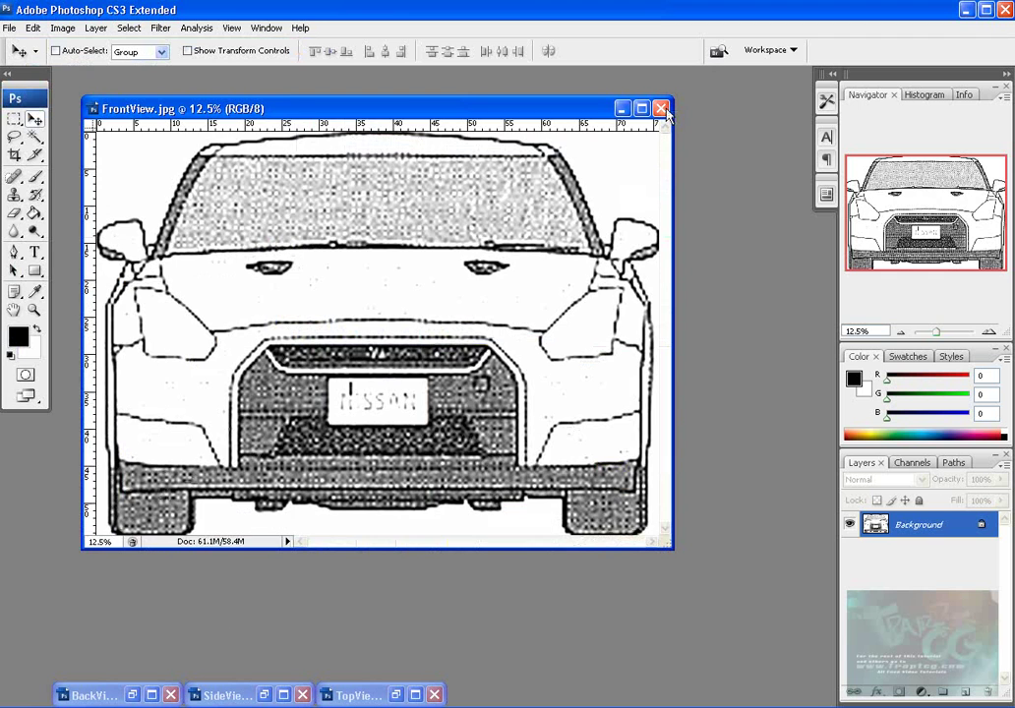
click(660, 109)
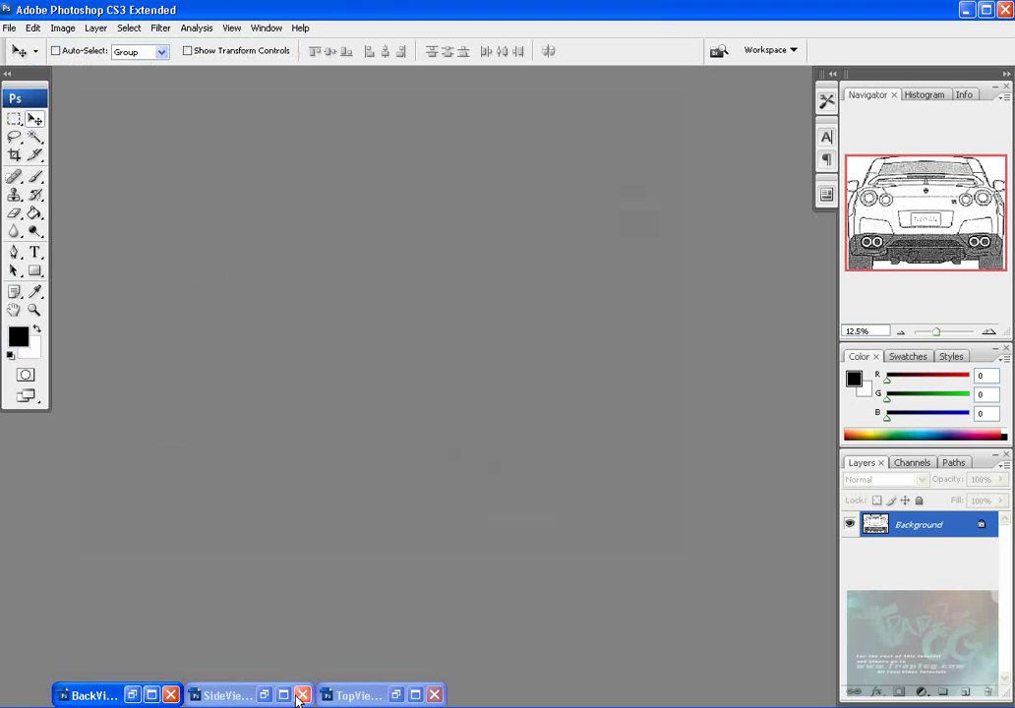
click(169, 695)
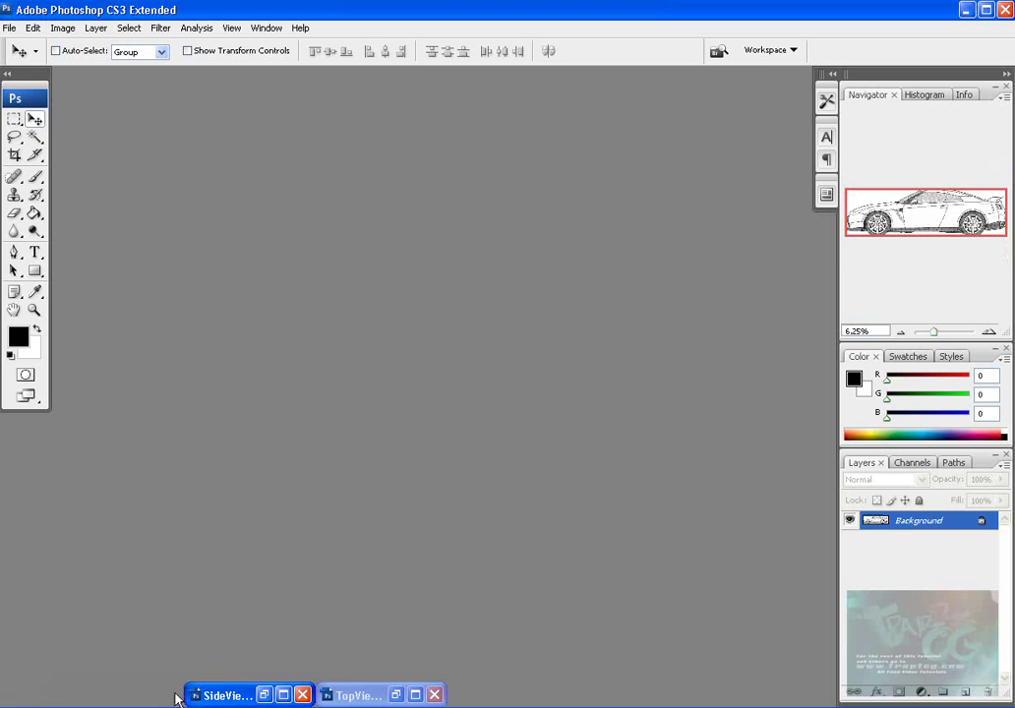
click(263, 696)
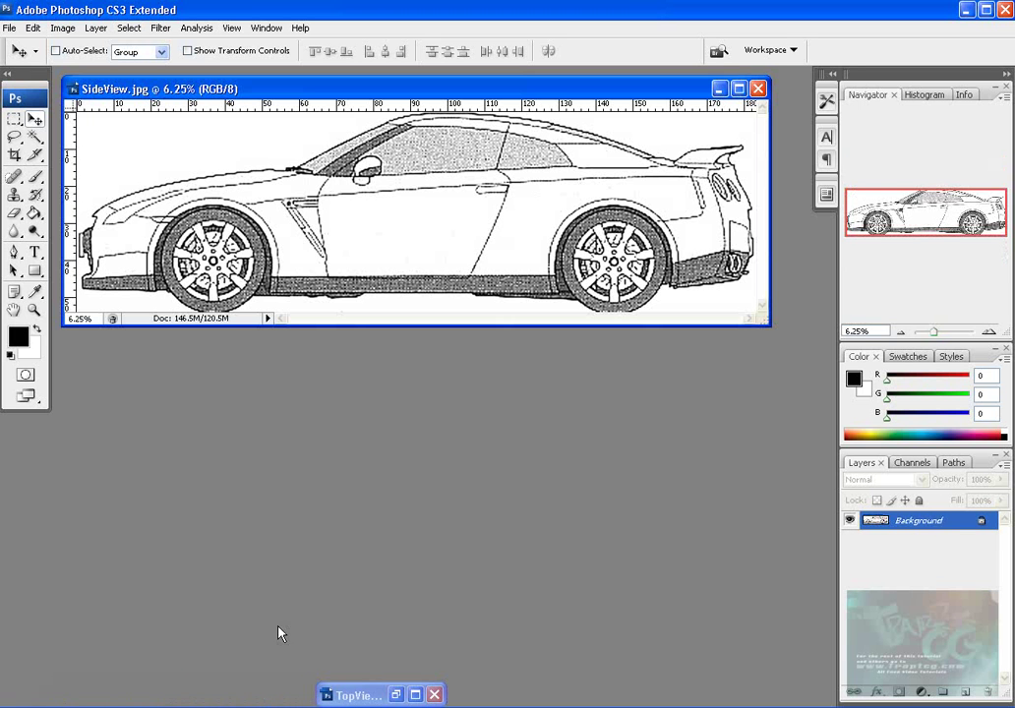
right_click(296, 88)
click(312, 109)
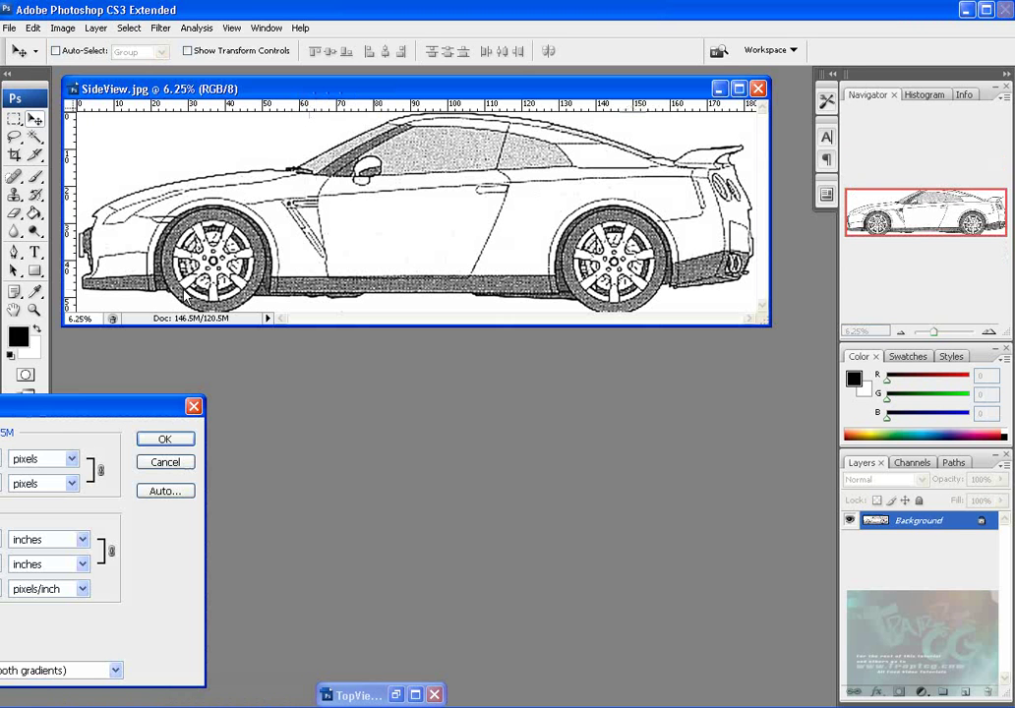
mouse_move(57, 412)
mouse_down()
mouse_move(196, 412)
mouse_move(54, 421)
mouse_up()
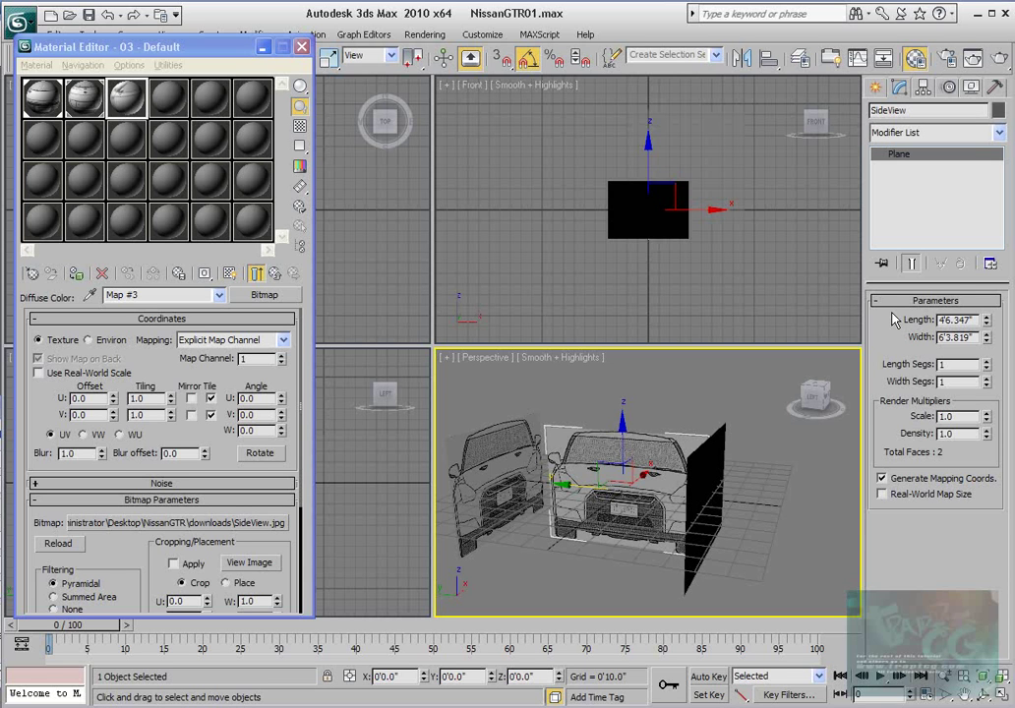
In 3ds Max, set the SideView plane's length to 4'5.903" and its width to 15'3.306"
double_click(970, 320)
text(5)
key(Return)
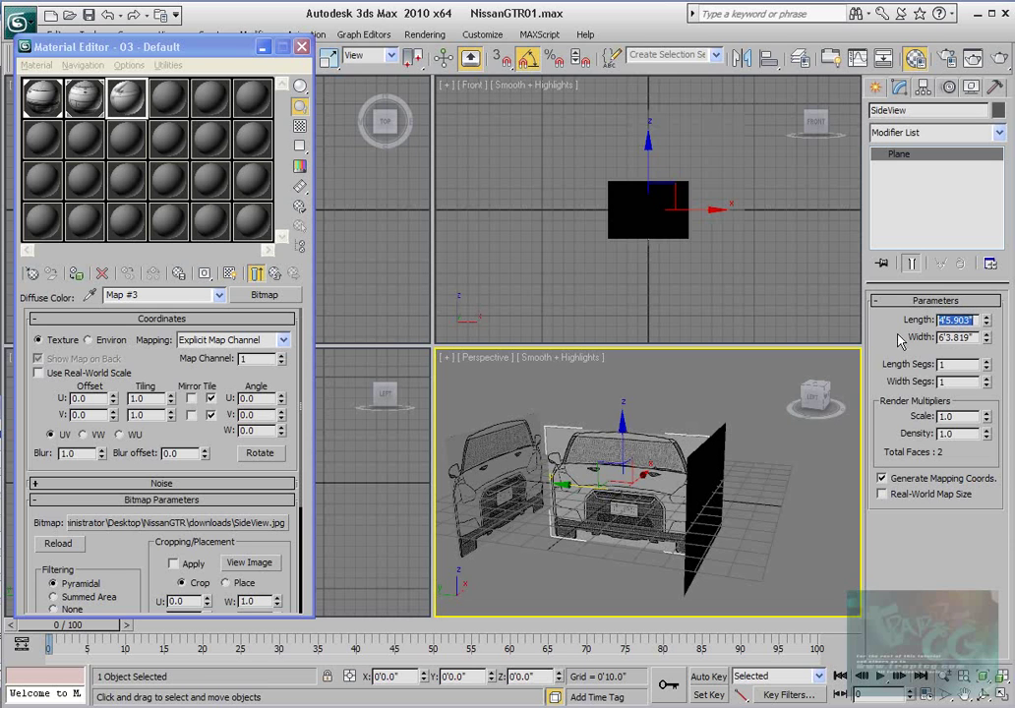
key(Tab)
text(1)
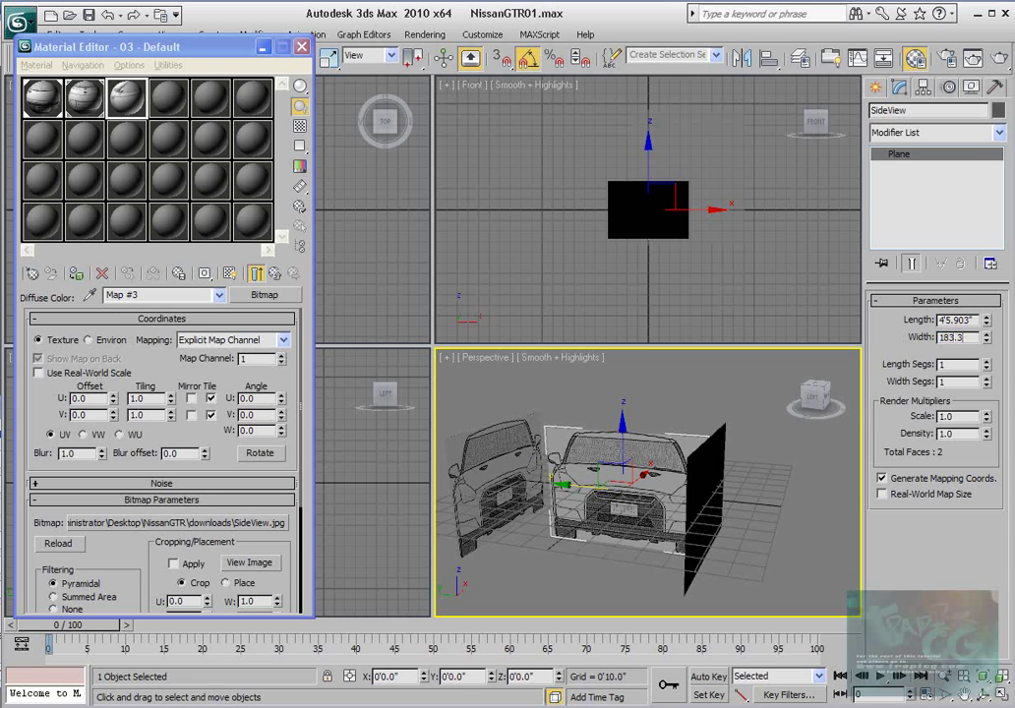
key(Return)
middle_drag(611, 500, 700, 497)
scroll(645, 494, down, 3)
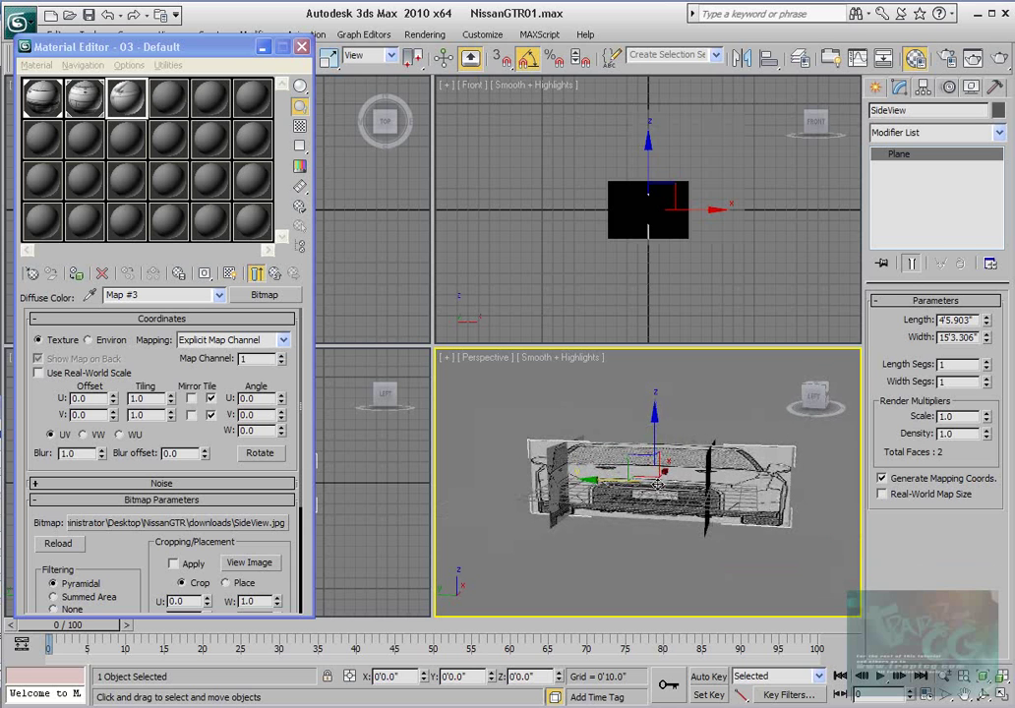
Assign the side-view material to the SideView plane and enable its texture display in the viewport
click(79, 276)
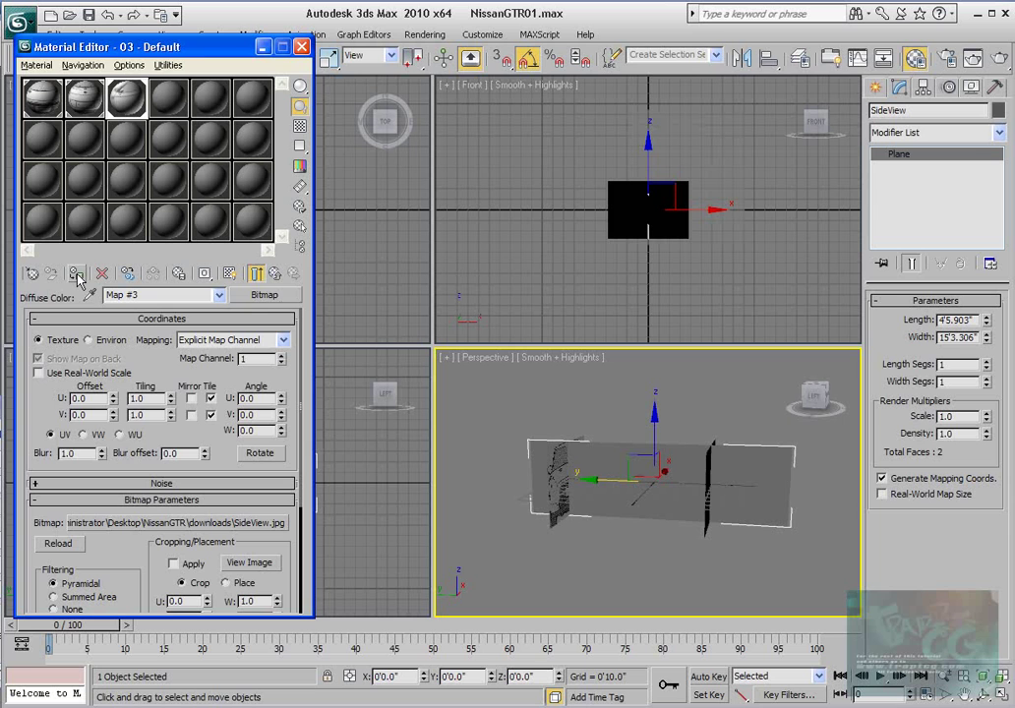
click(272, 275)
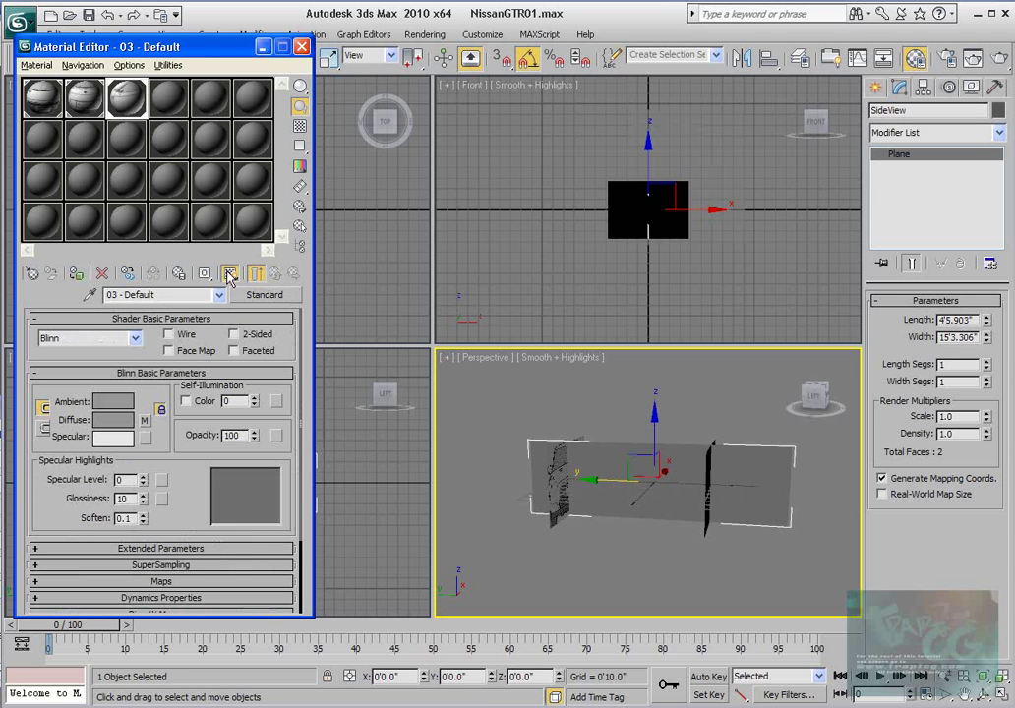
click(229, 274)
middle_click(801, 544)
middle_drag(657, 431, 581, 424)
scroll(661, 450, up, 3)
scroll(662, 451, down, 4)
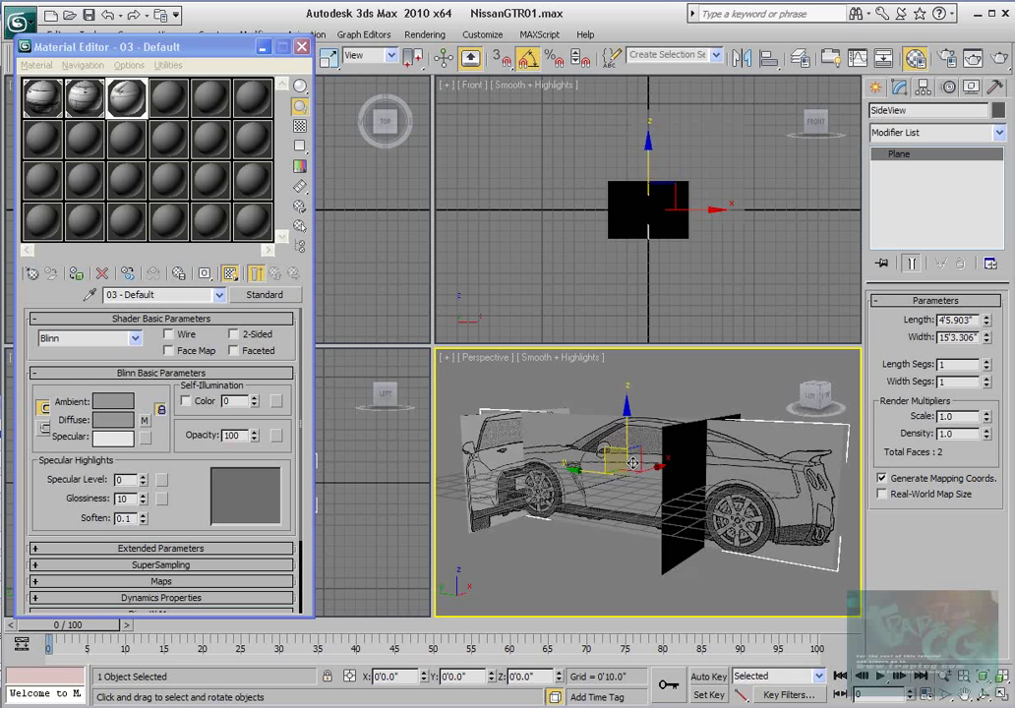
Try rotating a copy of the SideView plane 70° about Y and name the copy TopView
key(e)
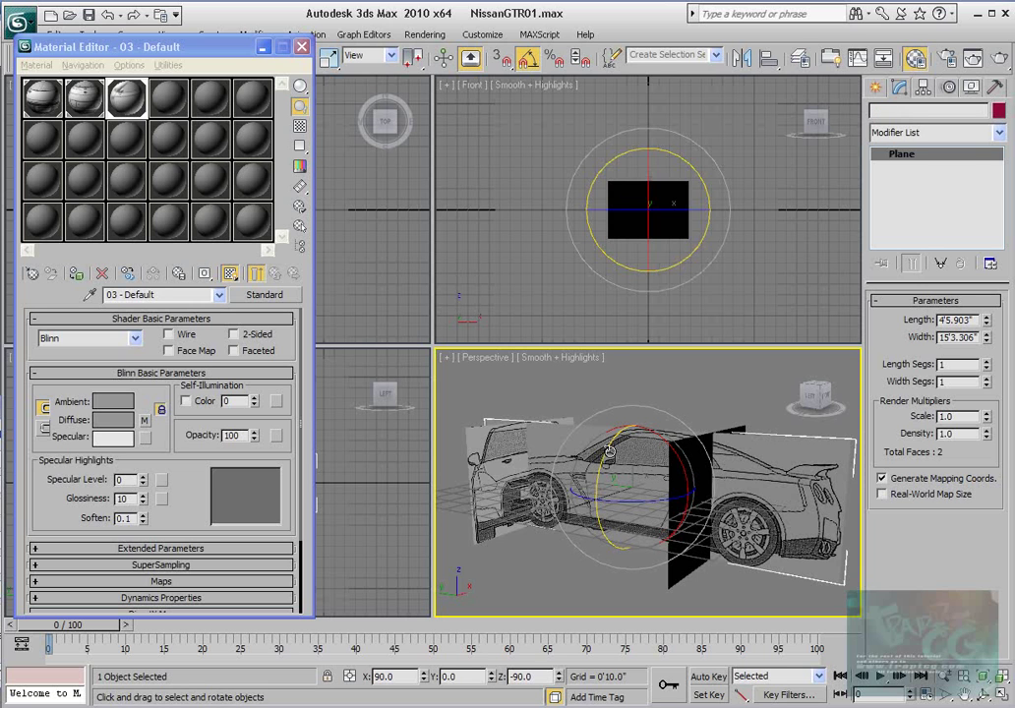
drag(610, 452, 635, 405)
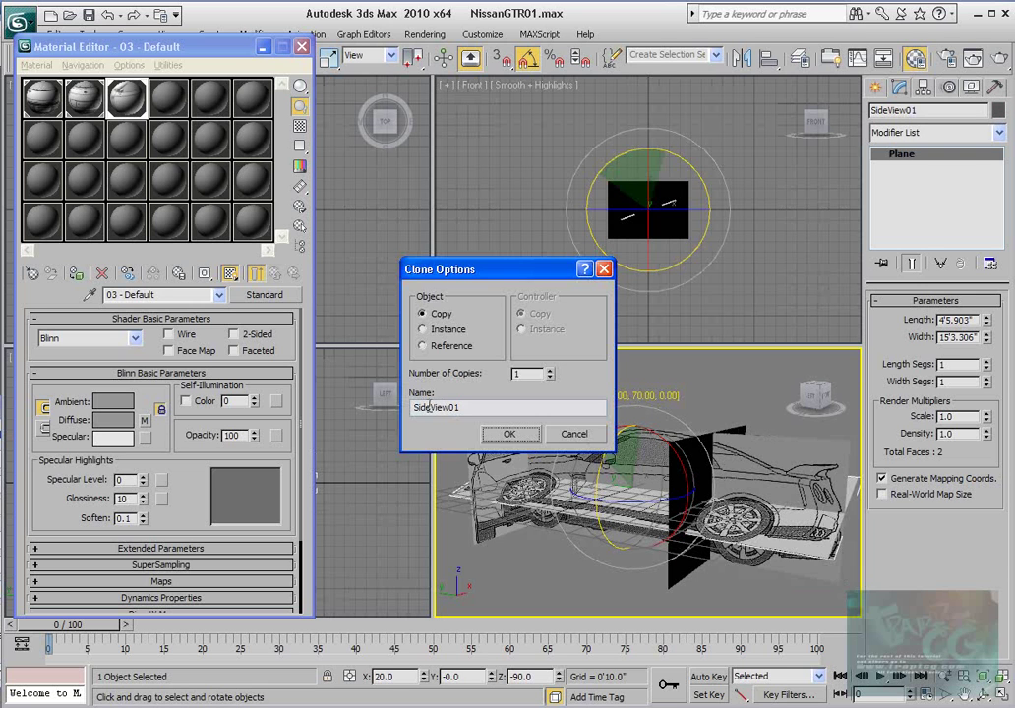
drag(430, 406, 414, 407)
text(Top)
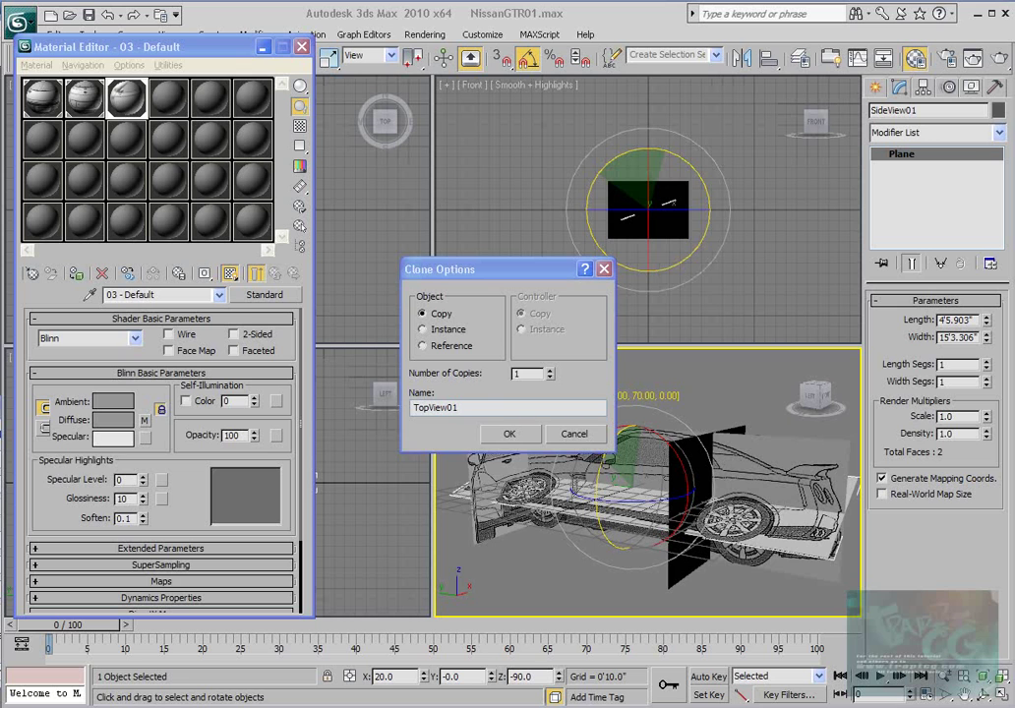
click(486, 405)
key(BackSpace)
key(BackSpace)
click(509, 433)
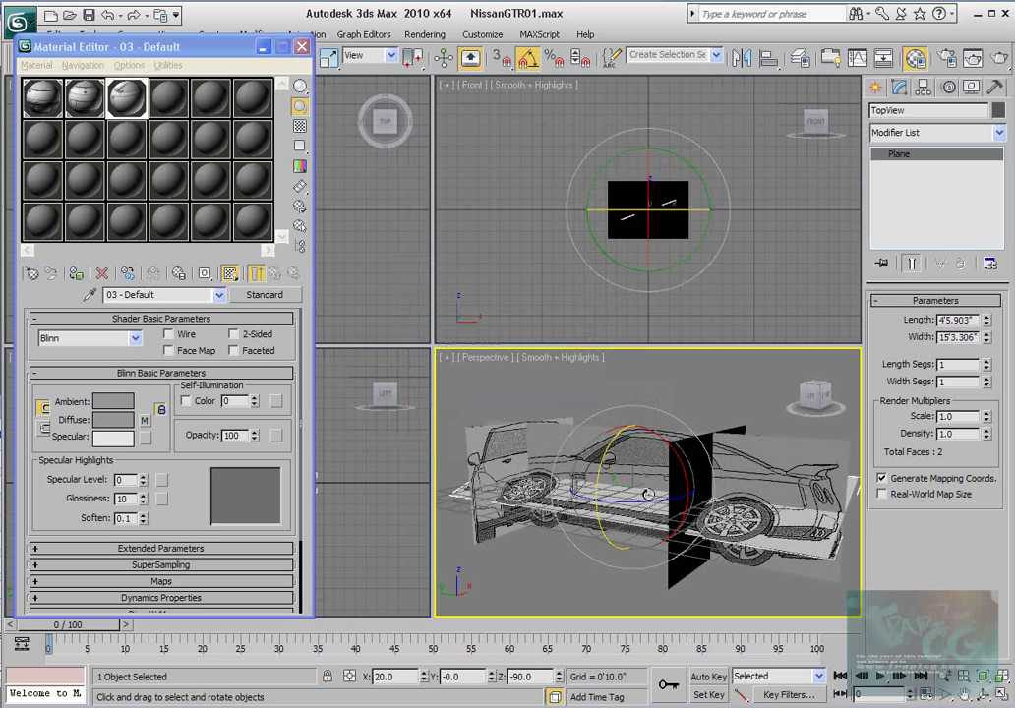
Rotate a copy of the SideView plane 90° about Y so it lies flat, and name the copy TopView
mouse_move(621, 497)
mouse_down()
mouse_move(607, 450)
mouse_move(617, 393)
mouse_move(607, 425)
mouse_up()
drag(413, 407, 432, 407)
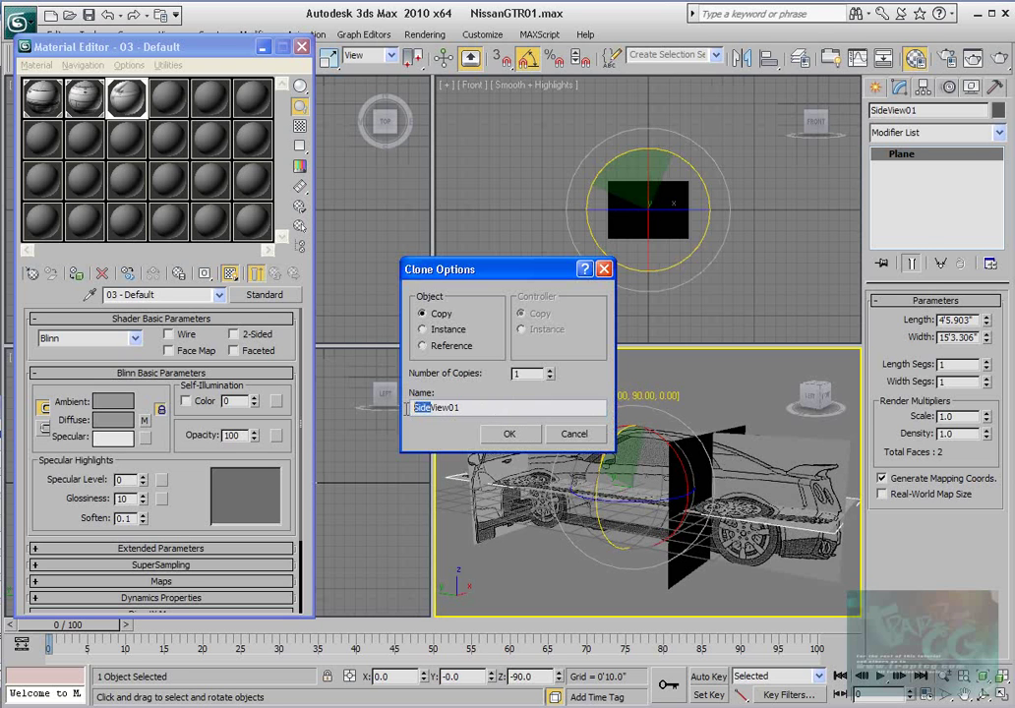
text(TopView)
click(520, 441)
mouse_move(604, 478)
alt+middle_down()
mouse_move(582, 501)
mouse_move(501, 457)
mouse_move(509, 441)
alt+middle_up()
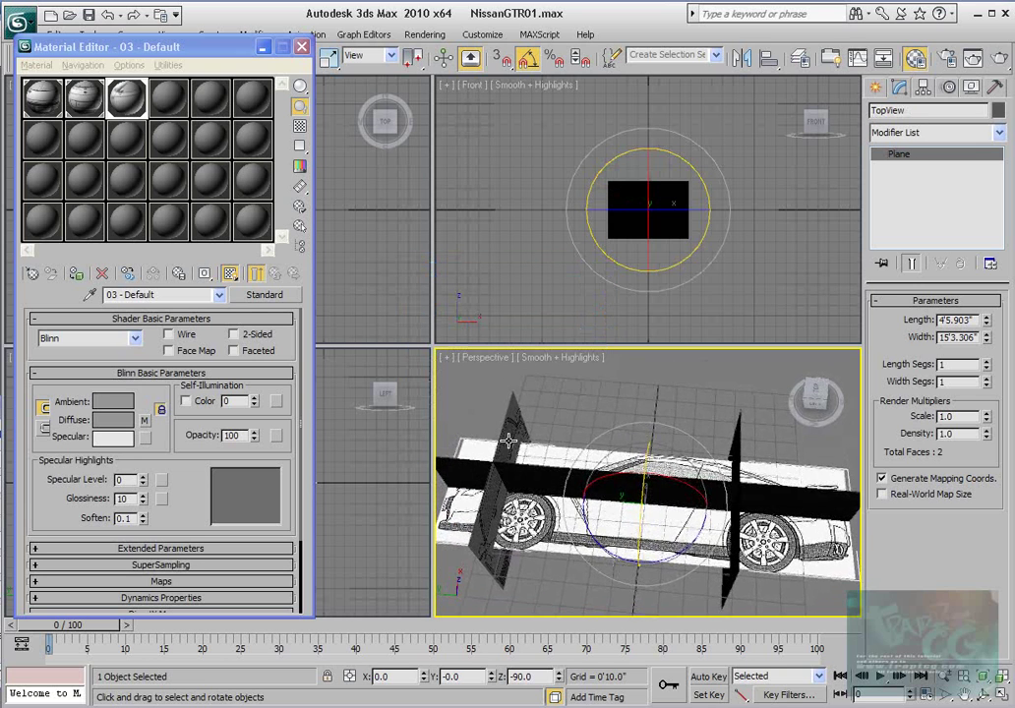
Load TopView.jpg as a bitmap in the diffuse channel of the fourth material, 04 - Default
click(171, 102)
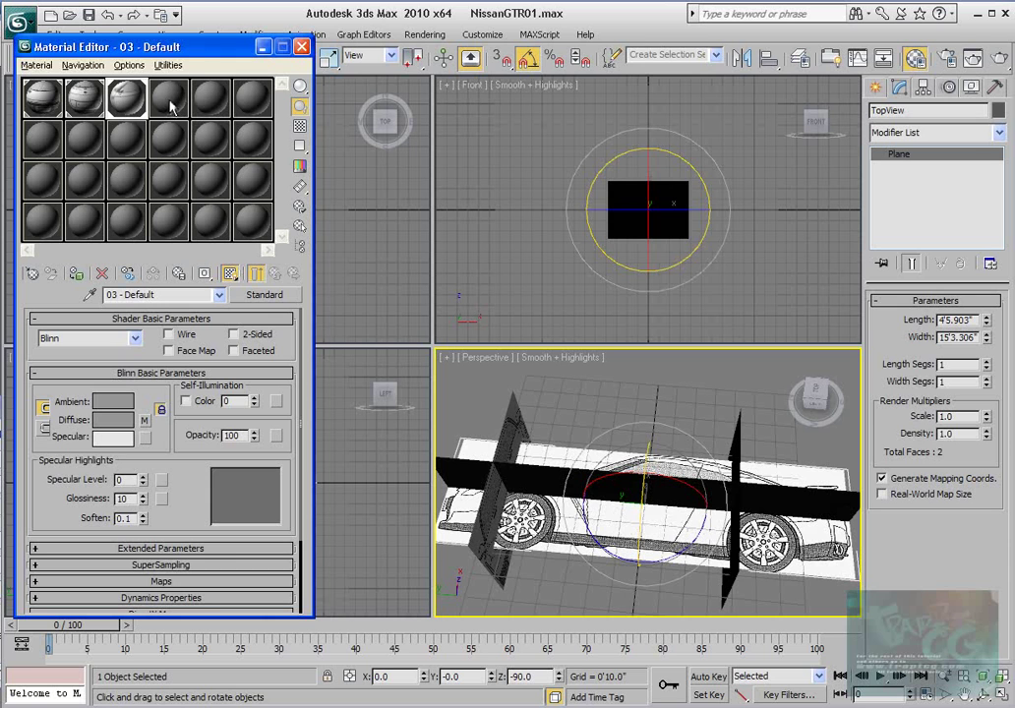
click(169, 102)
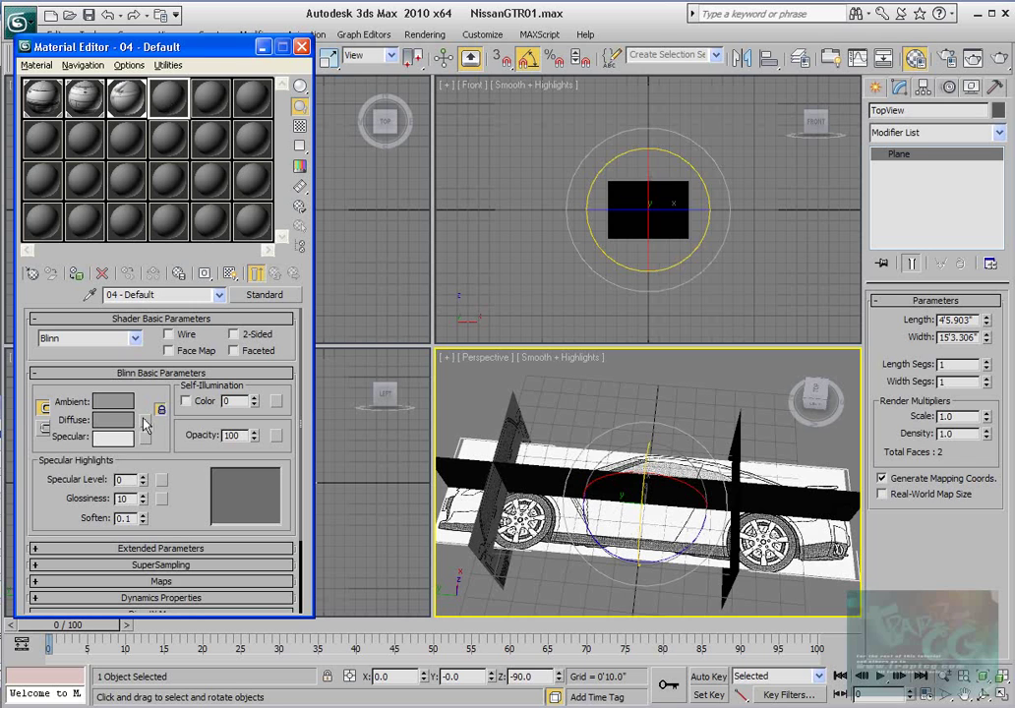
click(317, 482)
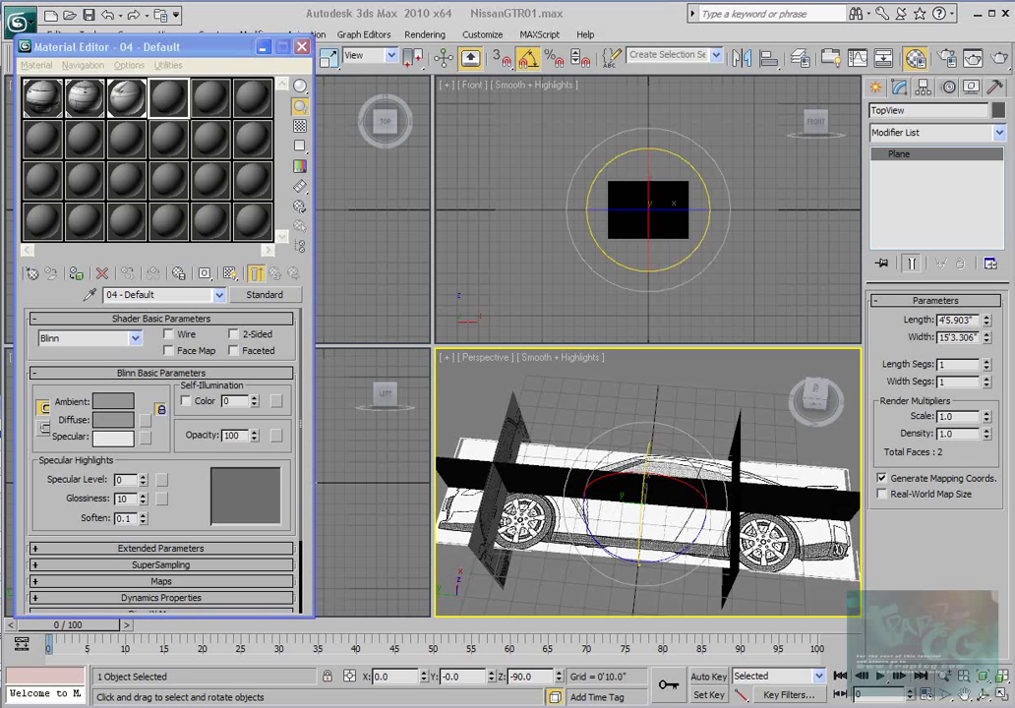
alt+middle_drag(532, 409, 534, 395)
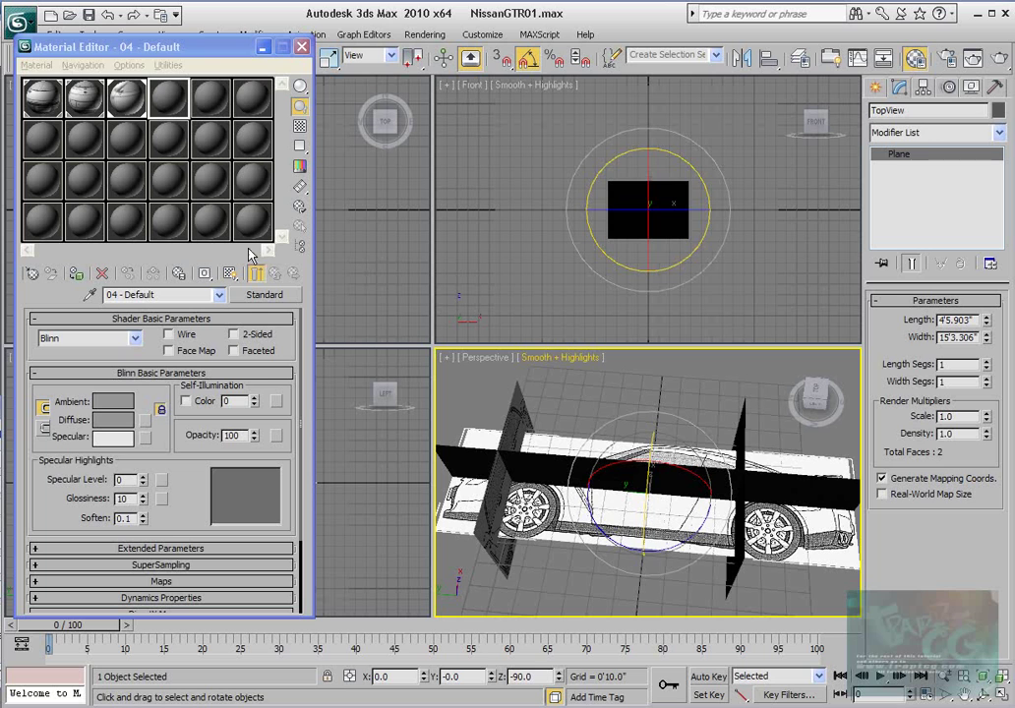
click(146, 421)
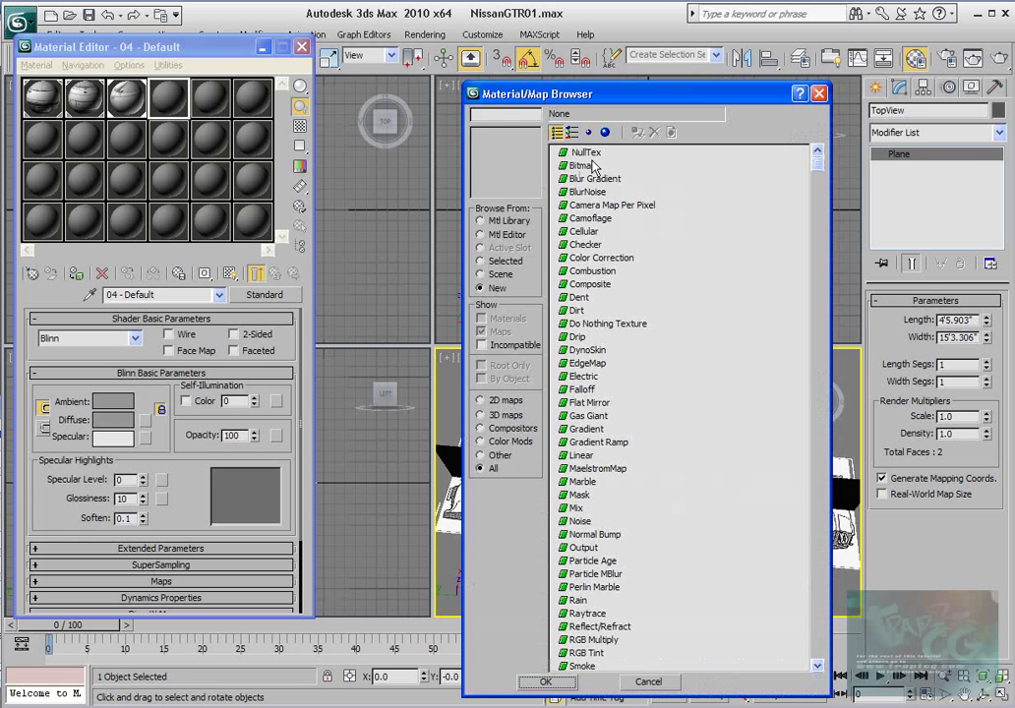
double_click(588, 165)
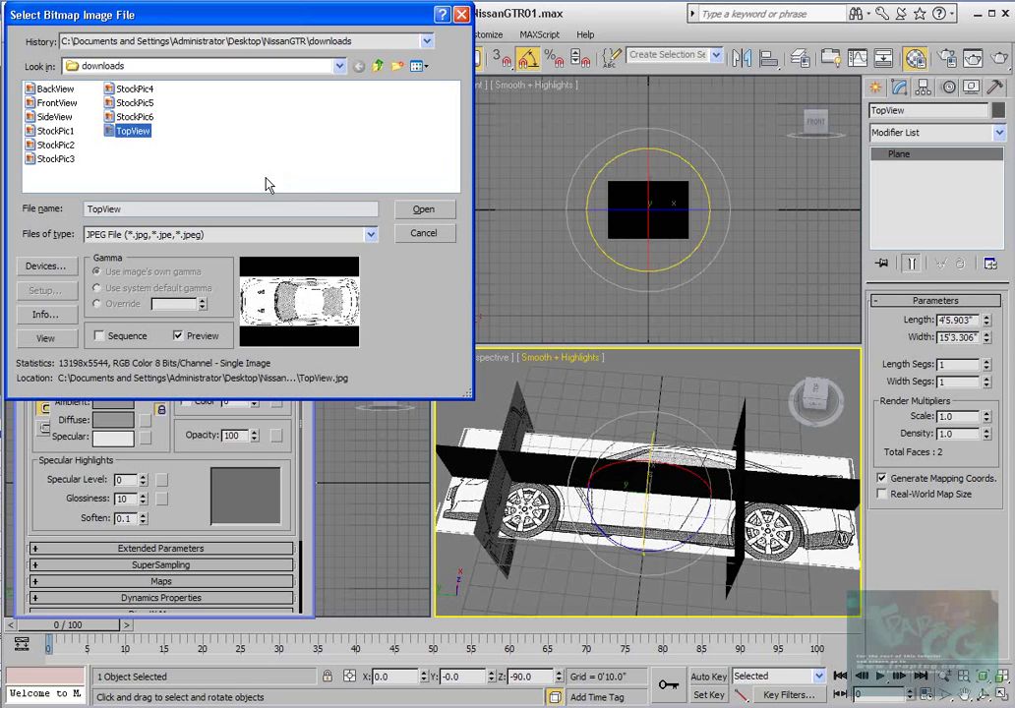
click(422, 209)
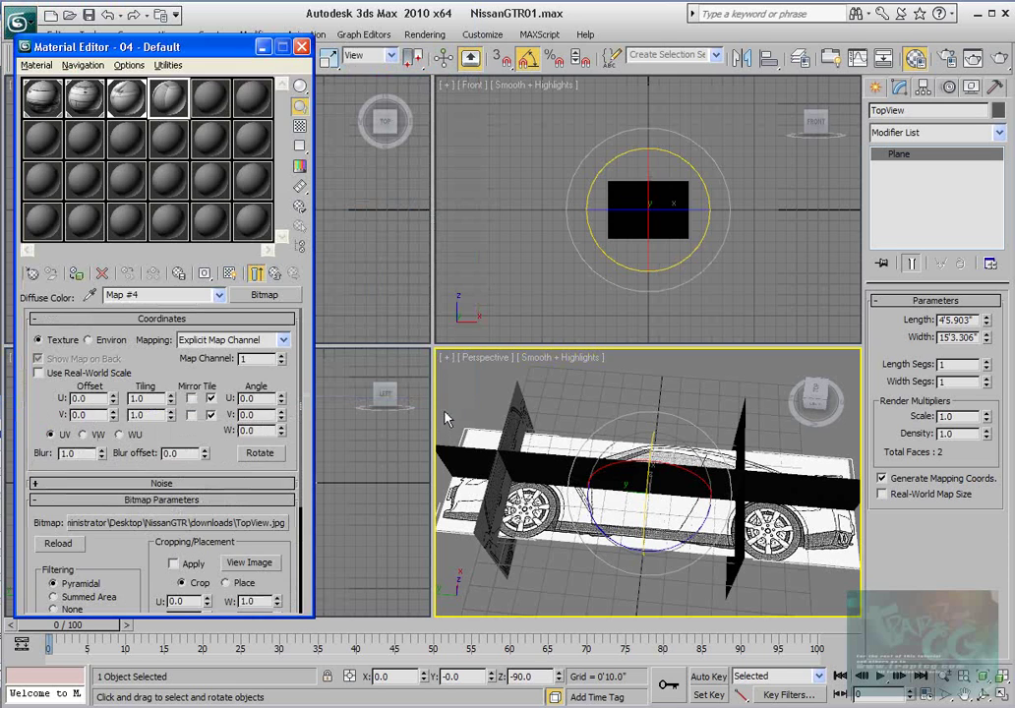
Assign the top-view material to the TopView plane and enable its texture display in the viewport
click(274, 274)
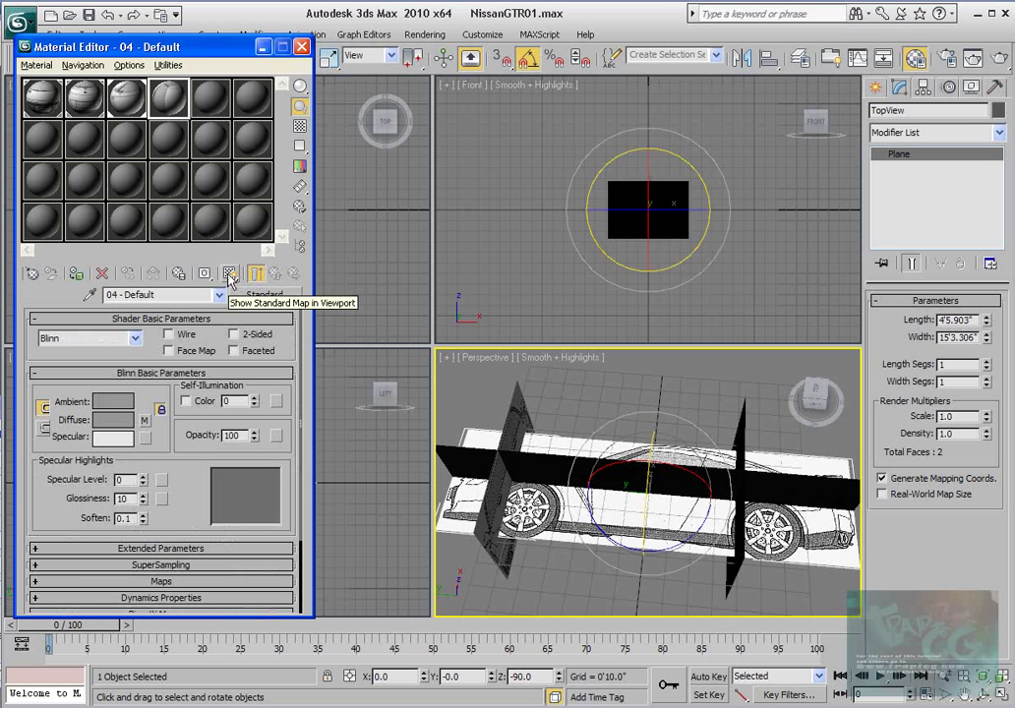
click(77, 274)
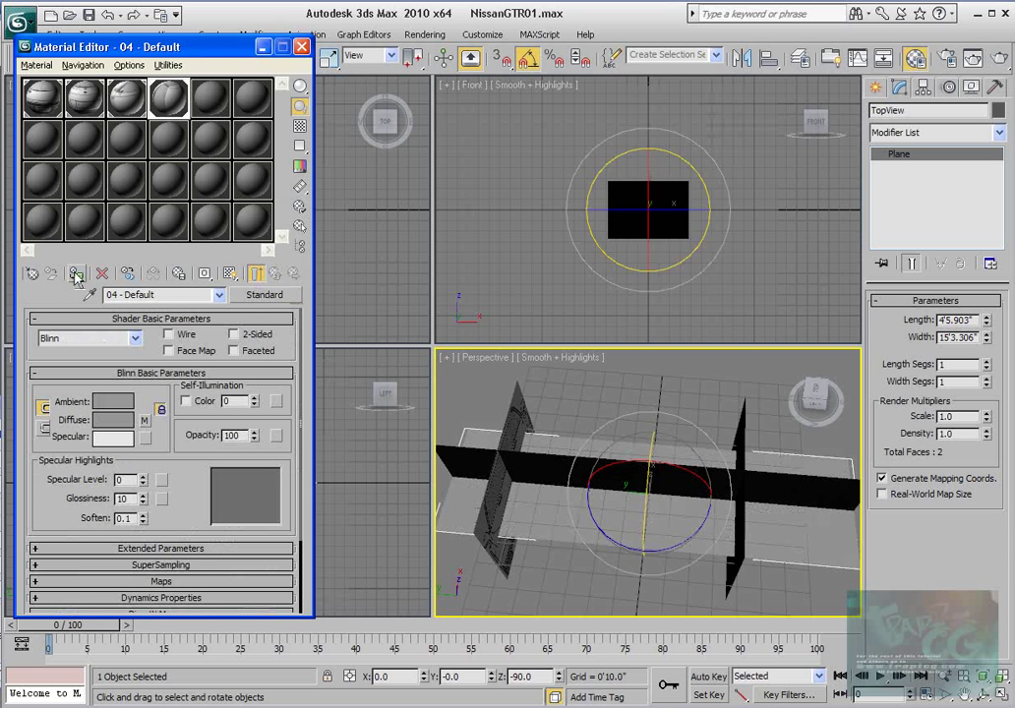
click(229, 273)
click(575, 497)
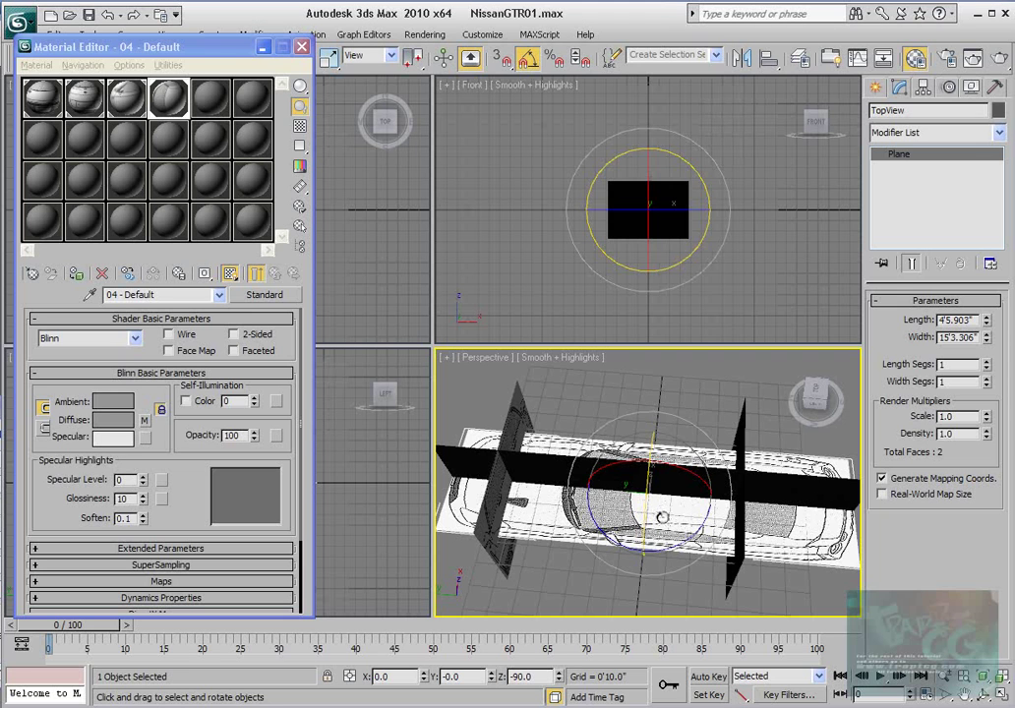
scroll(582, 580, down, 1)
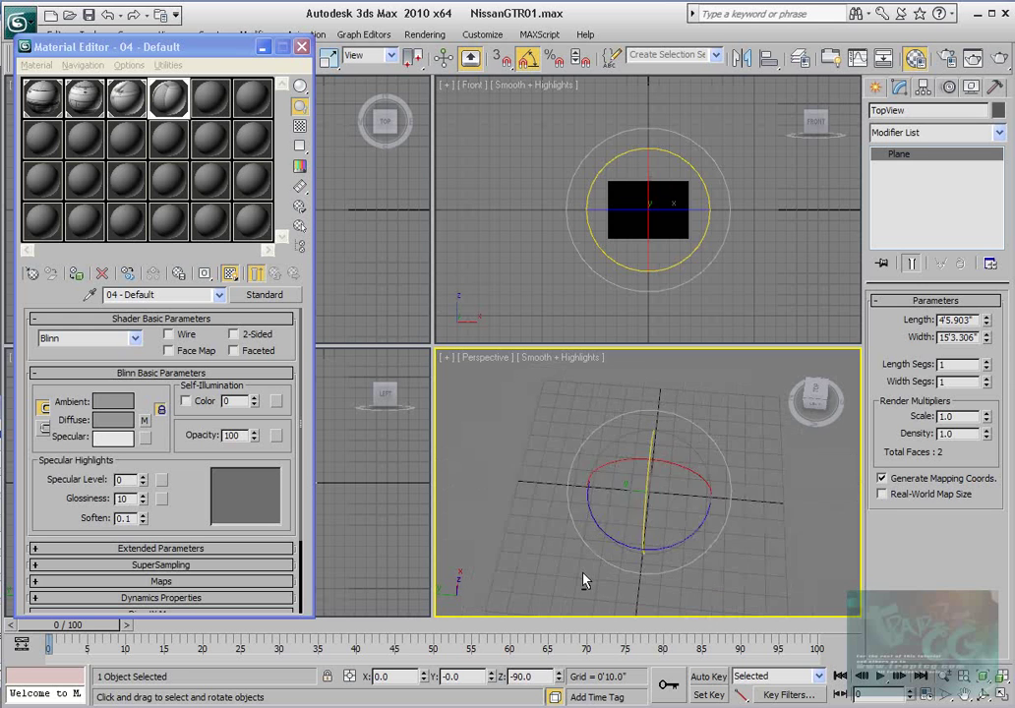
scroll(599, 554, up, 1)
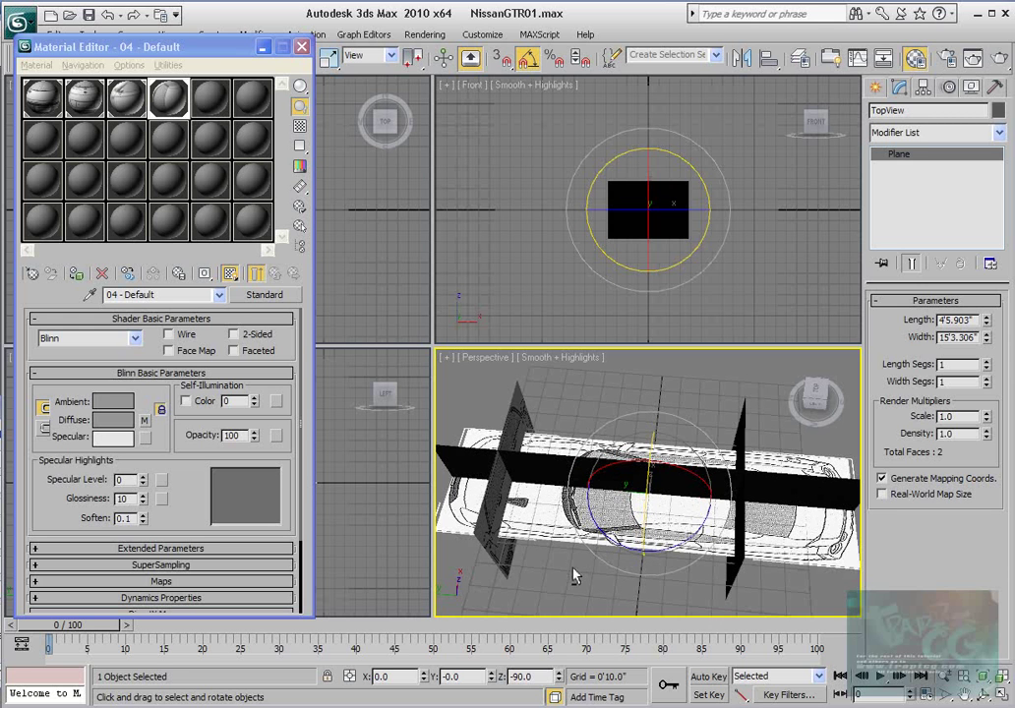
alt+middle_drag(563, 581, 574, 544)
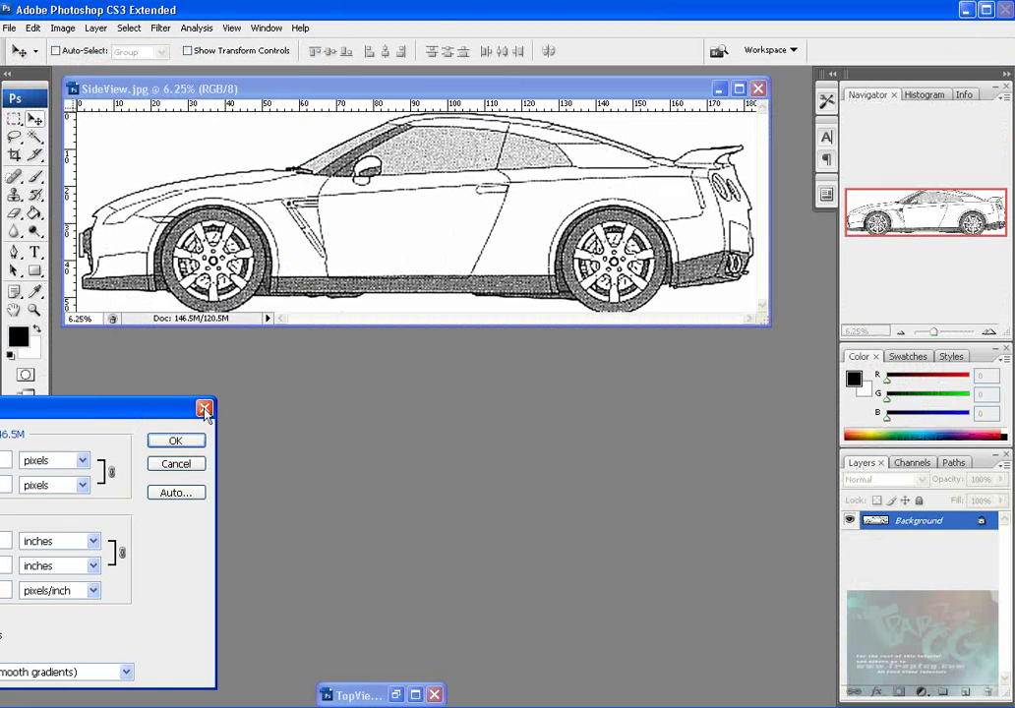
In Photoshop, close the SideView.jpg image and look up the image size of TopView.jpg
click(204, 408)
click(757, 89)
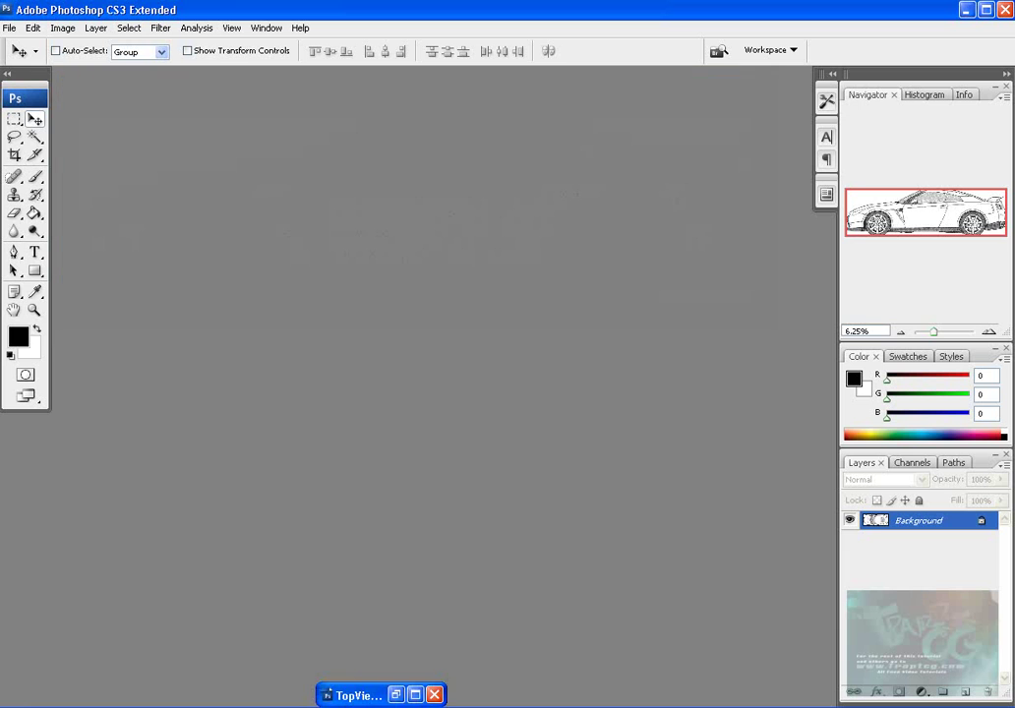
click(396, 696)
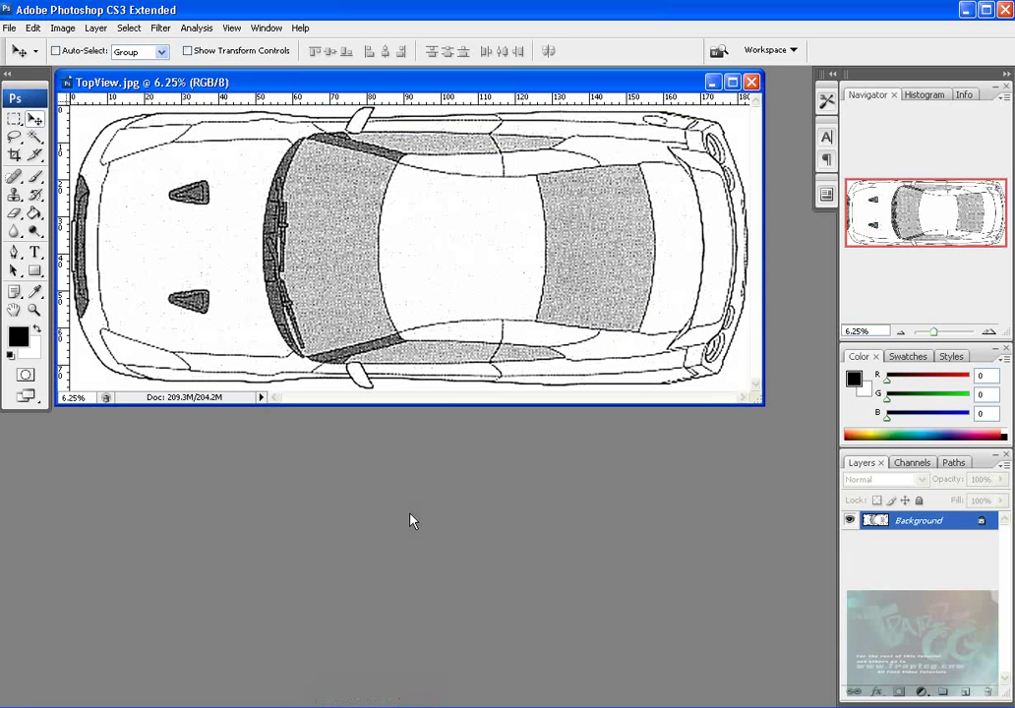
right_click(315, 86)
click(334, 106)
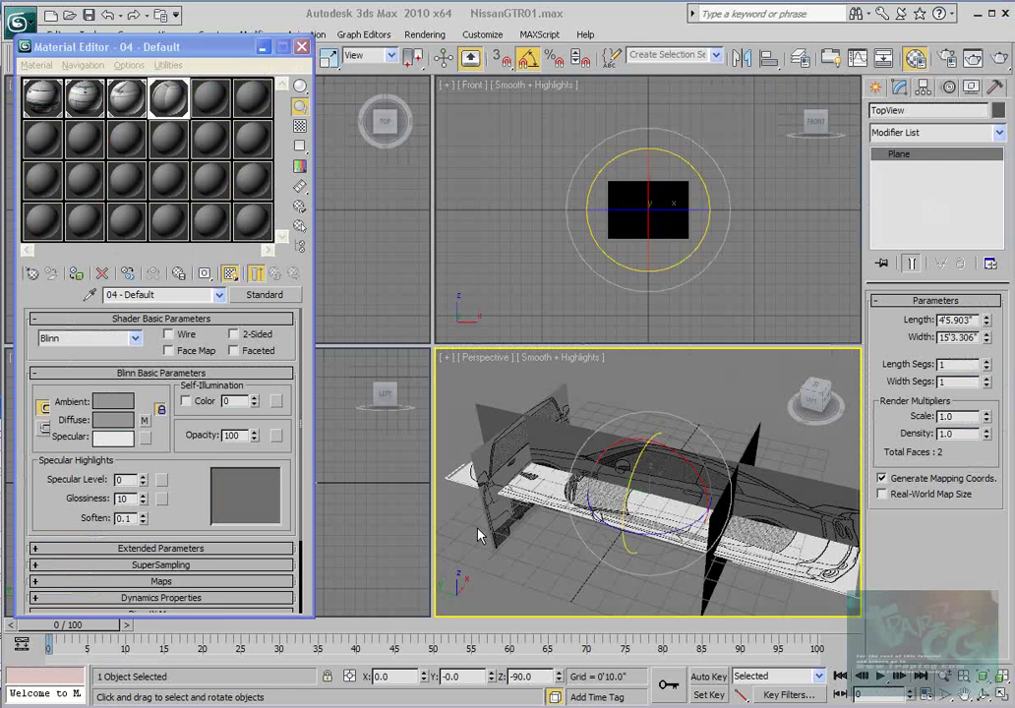
In 3ds Max, set the TopView plane's length to 6'5.0" and its width to 15'3.306", and save the scene
double_click(954, 320)
text(77)
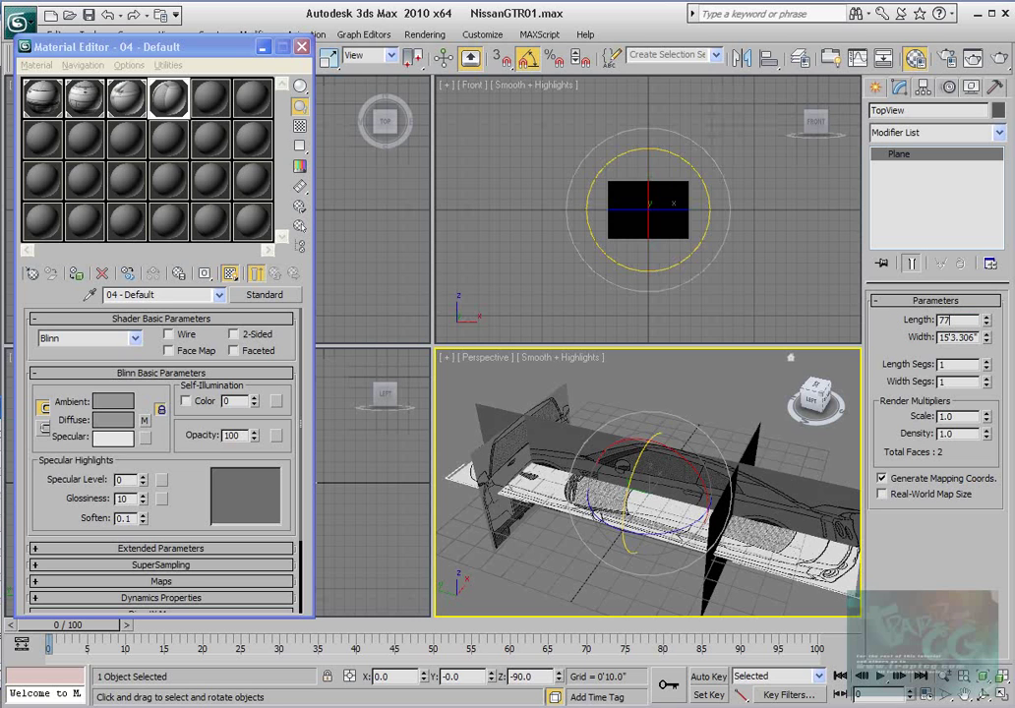
key(Return)
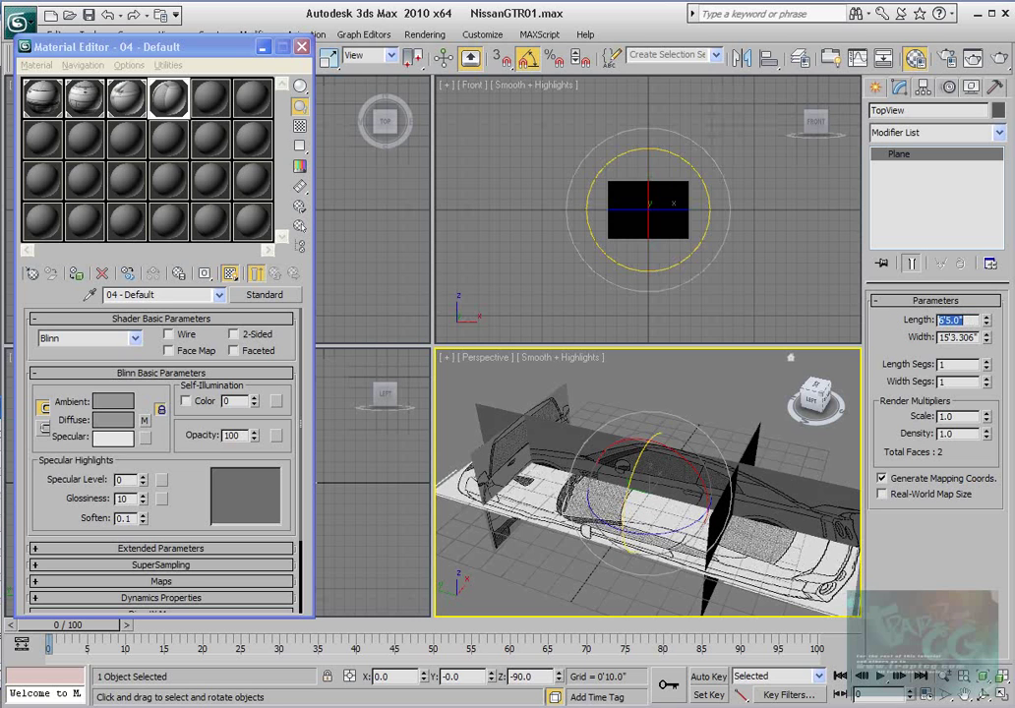
double_click(975, 338)
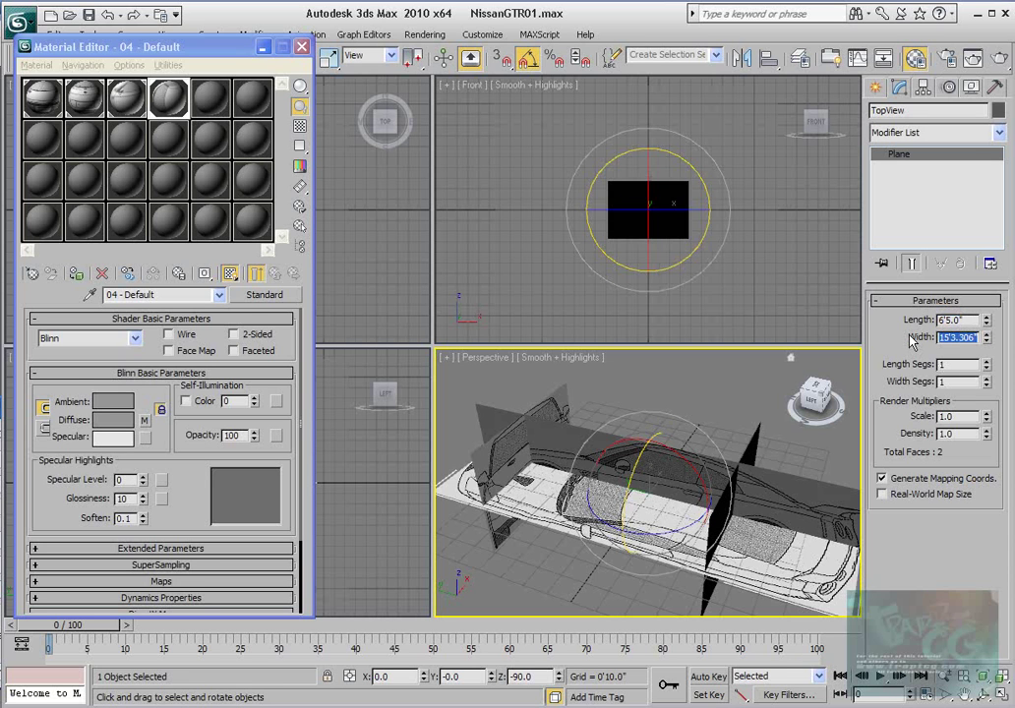
text(18)
key(Return)
middle_drag(638, 533, 666, 470)
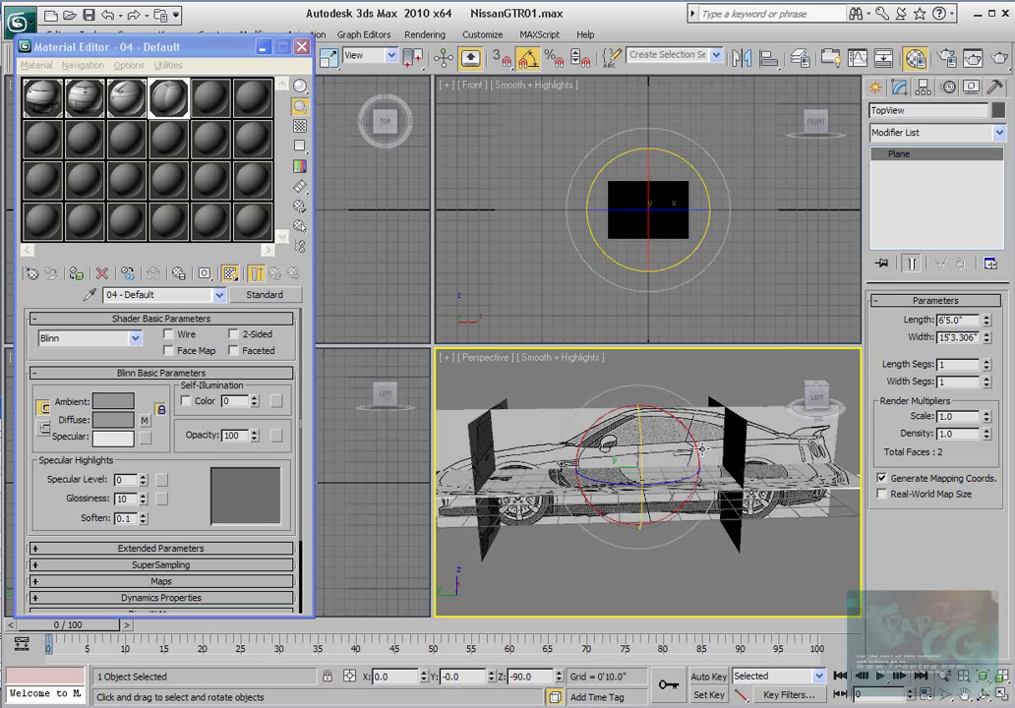
key(ctrl+s)
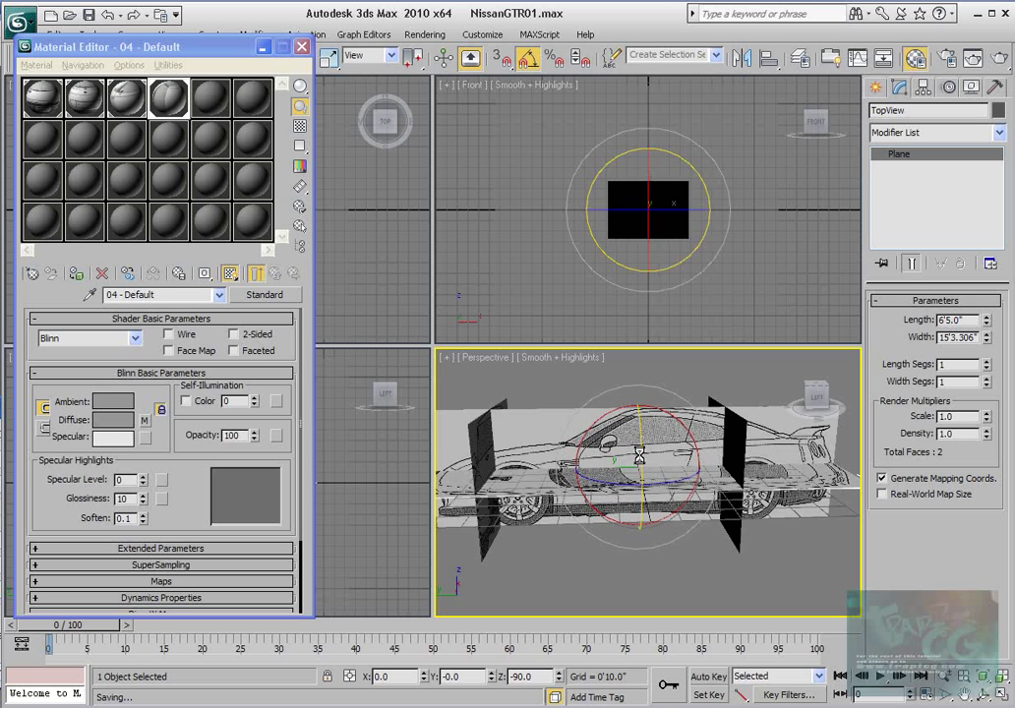
Close the material editor and move the SideView plane along X to about 3'1.954", onto the long edge of the TopView plane
middle_drag(617, 460, 646, 469)
click(570, 434)
key(w)
mouse_move(613, 465)
alt+middle_down()
mouse_move(650, 505)
mouse_move(622, 456)
alt+middle_up()
drag(629, 451, 492, 325)
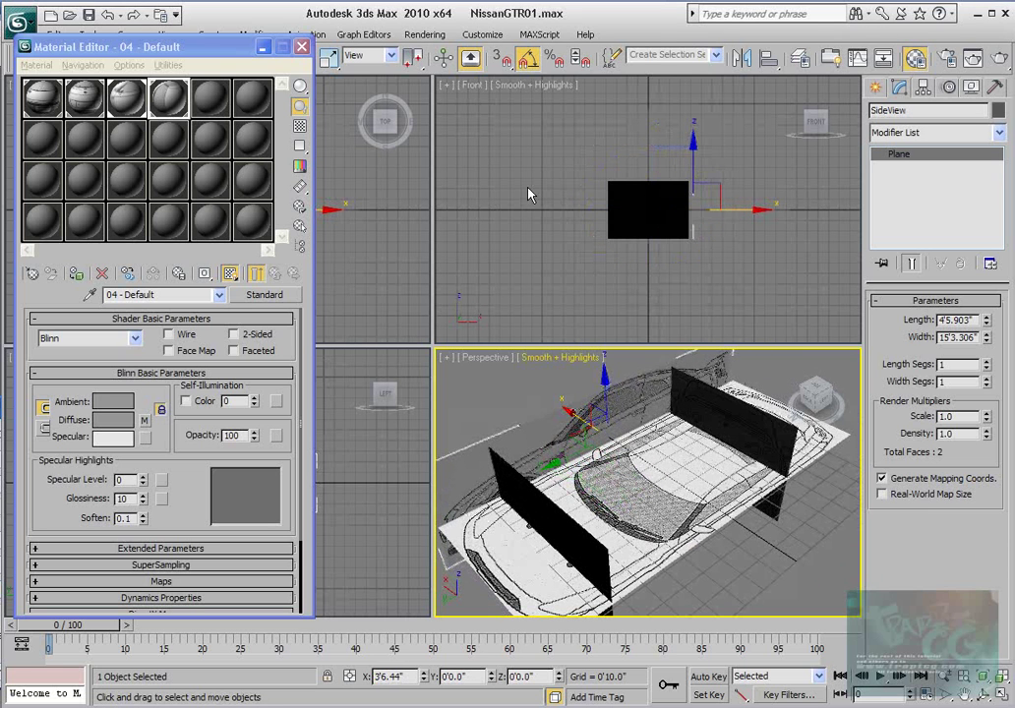
click(302, 46)
right_click(274, 190)
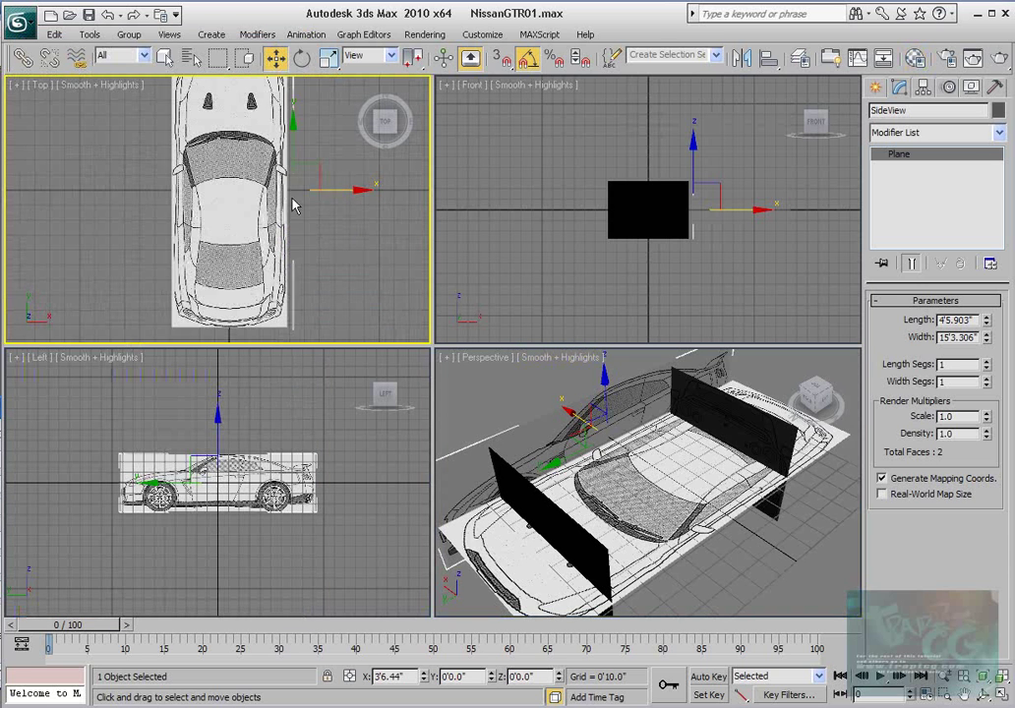
drag(329, 189, 322, 189)
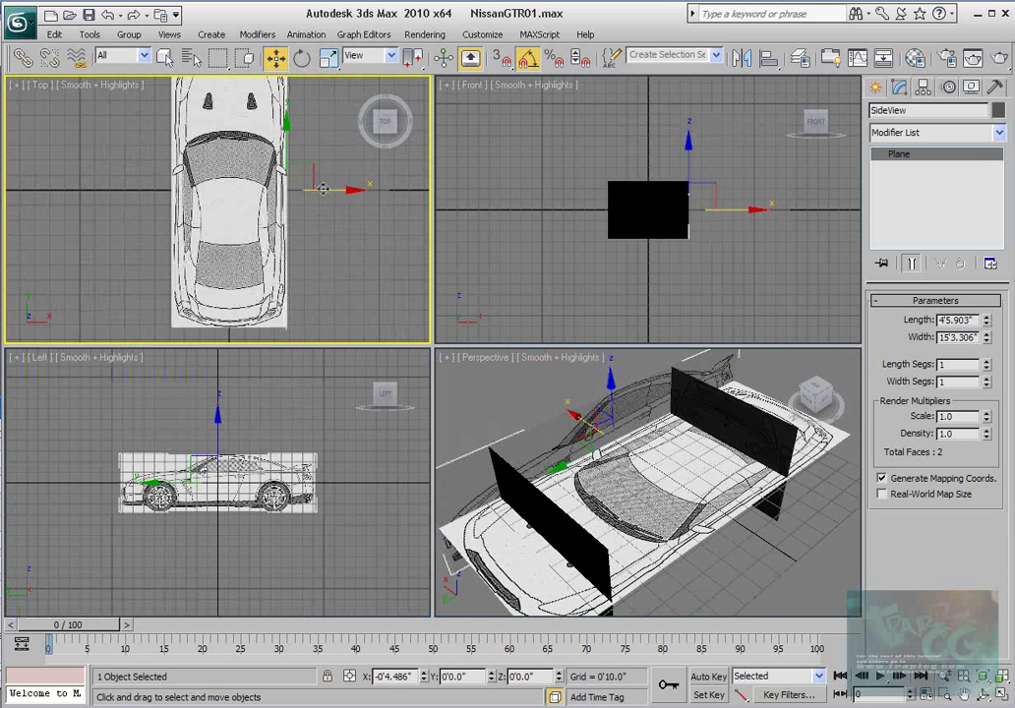
Lower the TopView plane along Z to about -2'2.859", level with the bottom edge of the SideView plane
click(671, 459)
drag(672, 437, 668, 464)
alt+middle_drag(668, 464, 610, 428)
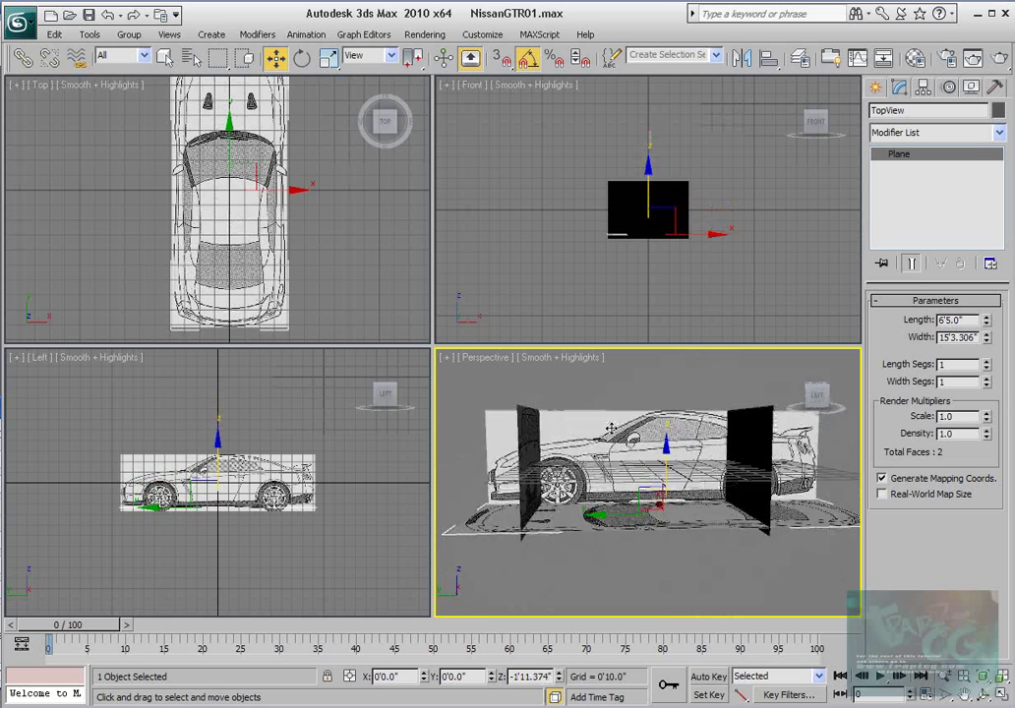
click(221, 477)
scroll(221, 477, up, 4)
drag(232, 439, 231, 444)
Move the FrontView plane along Y to the car's front end and the BackView plane to its rear end
alt+middle_drag(587, 417, 546, 445)
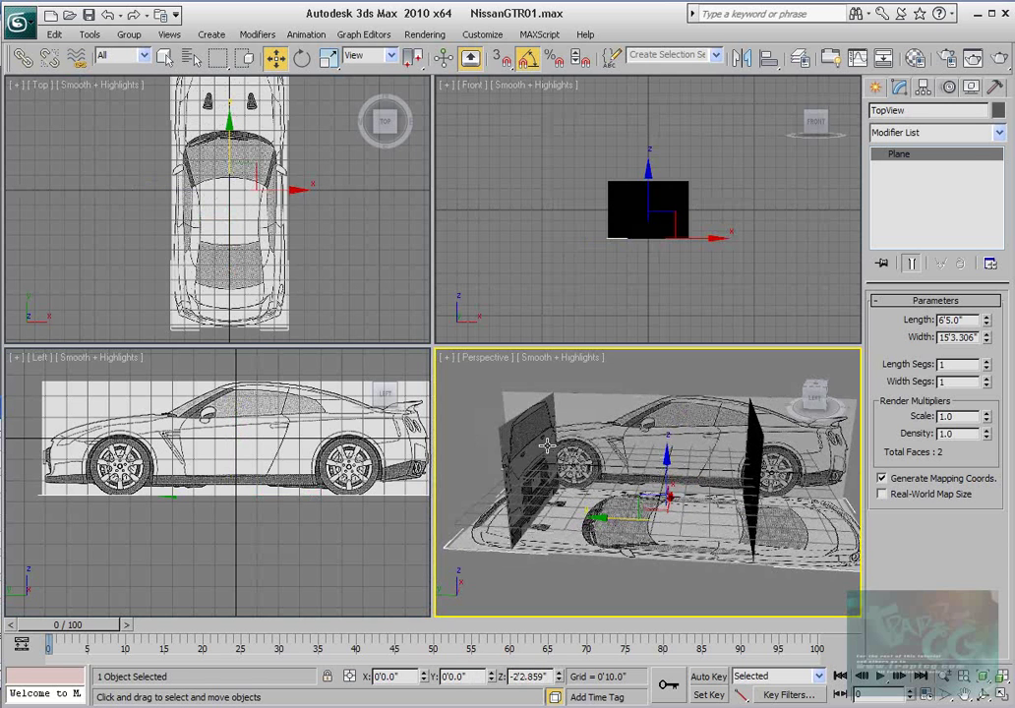
click(523, 448)
drag(487, 459, 428, 440)
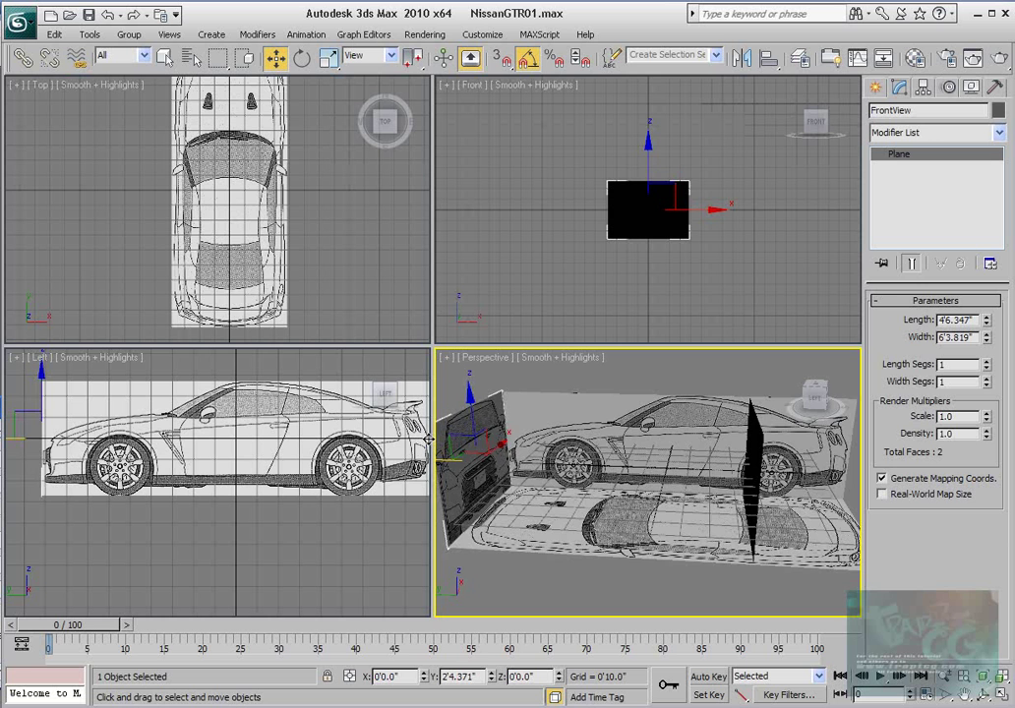
alt+middle_drag(729, 483, 696, 442)
click(729, 427)
drag(649, 461, 786, 448)
alt+middle_drag(688, 480, 633, 497)
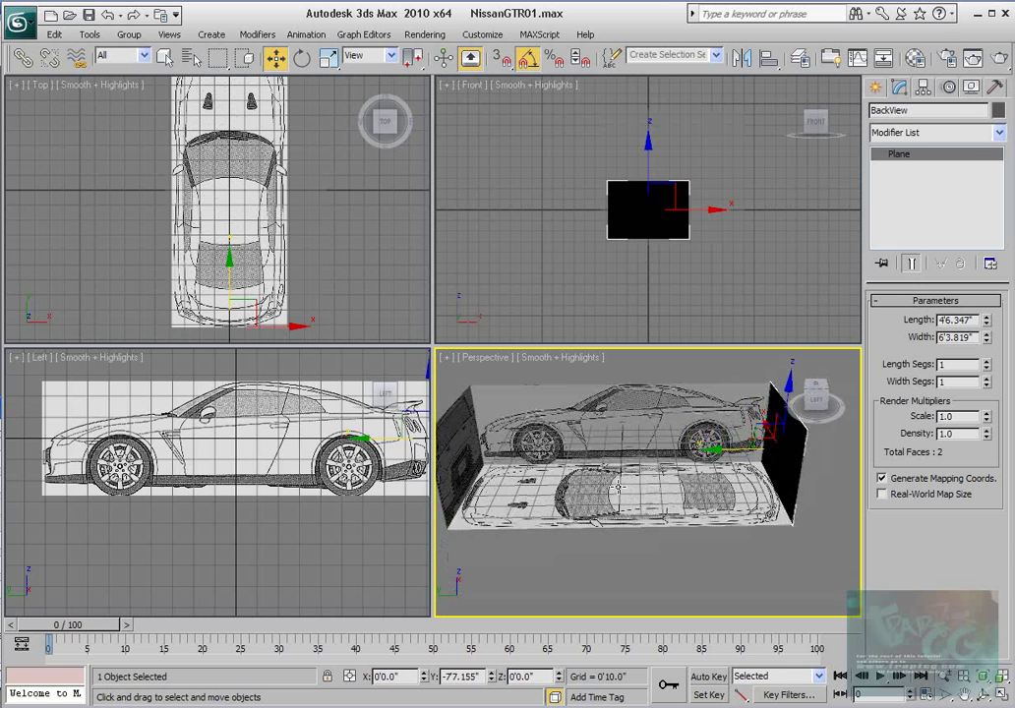
Apply a UVW Map modifier to the TopView plane and flip its U tiling
click(617, 488)
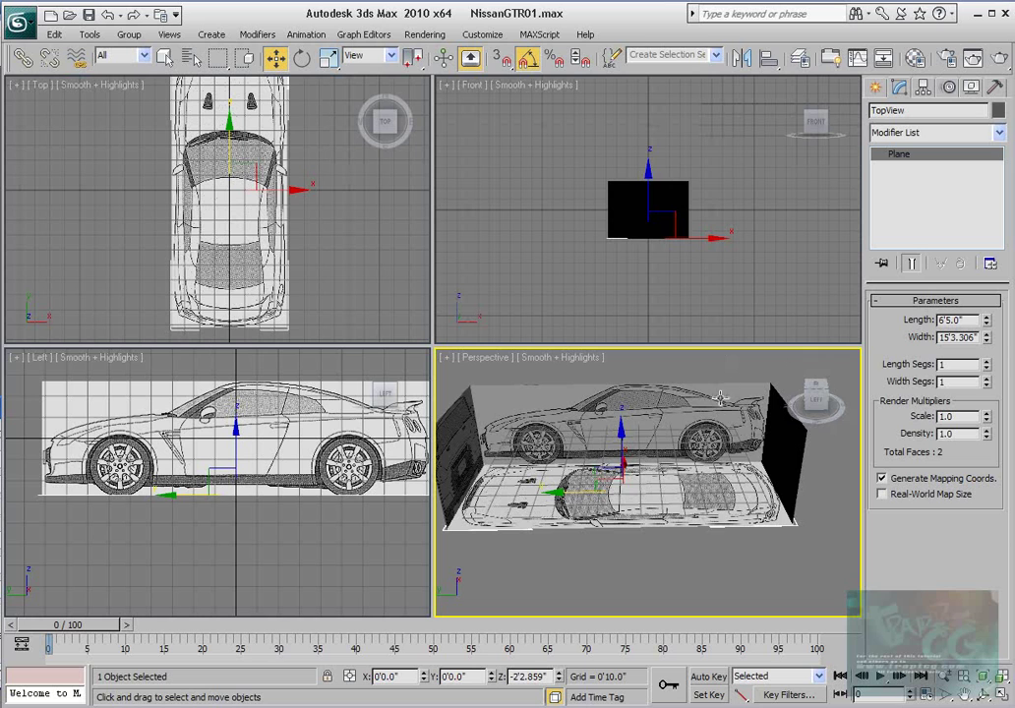
click(998, 138)
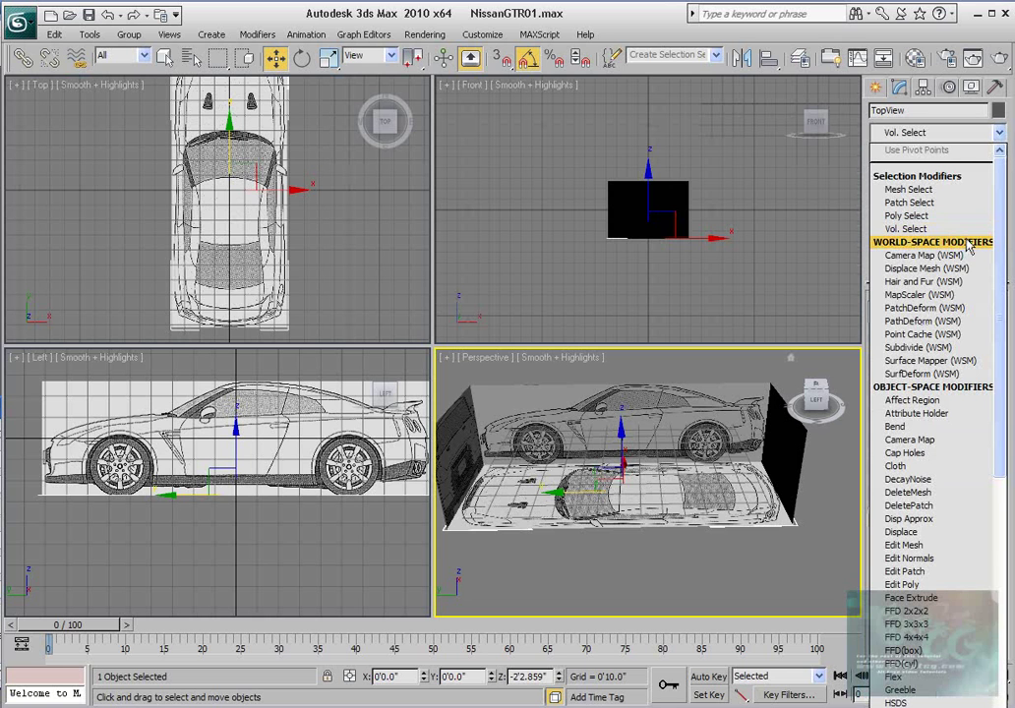
scroll(913, 504, down, 9)
scroll(911, 472, down, 10)
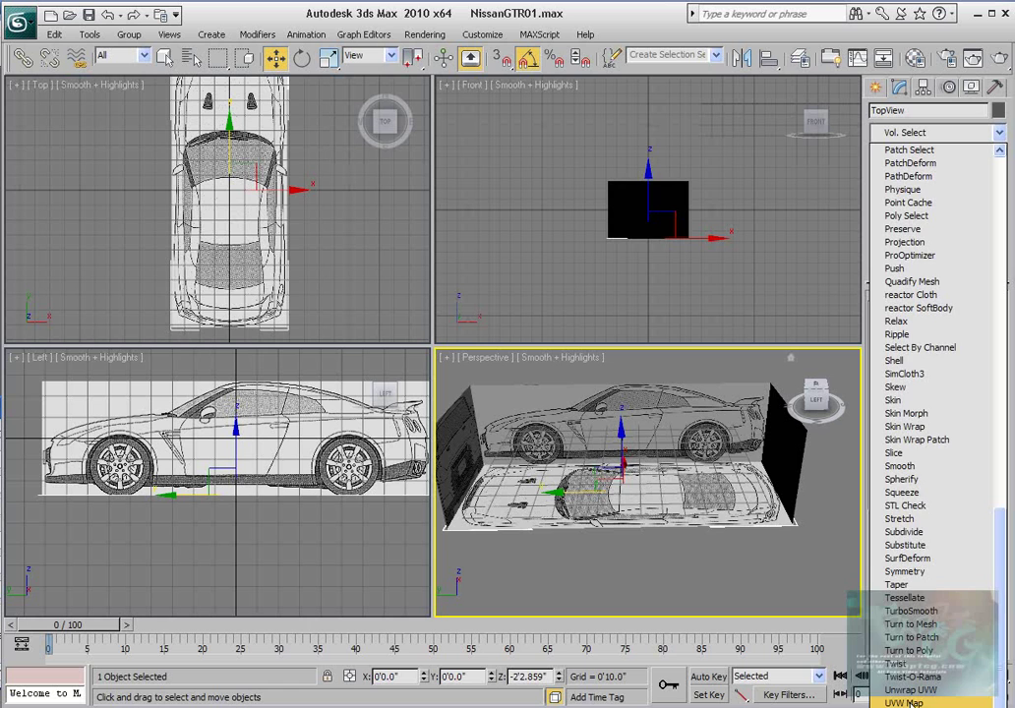
click(910, 703)
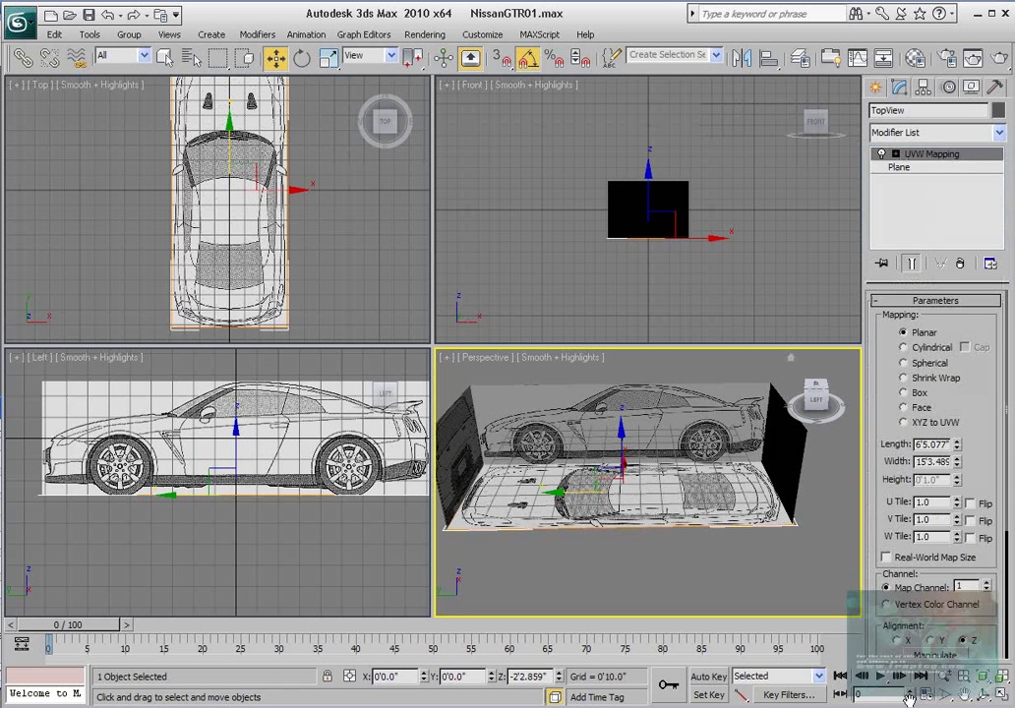
click(969, 502)
alt+middle_drag(504, 401, 625, 471)
Apply a UVW Map modifier to the SideView plane and flip its U tiling
click(643, 419)
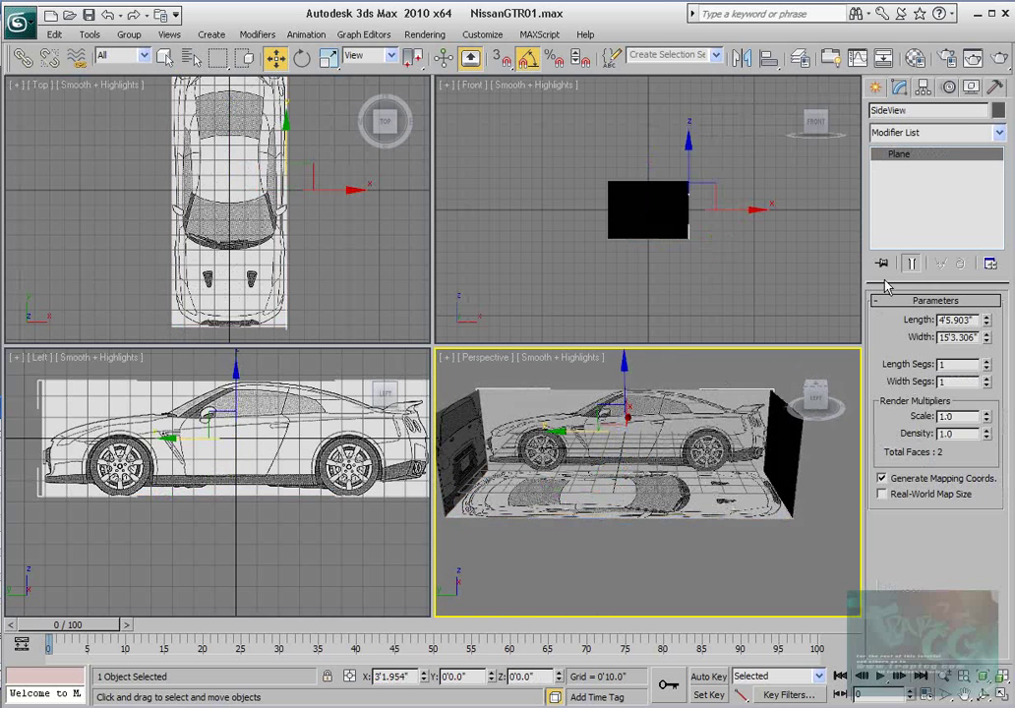
click(999, 132)
drag(999, 157, 995, 539)
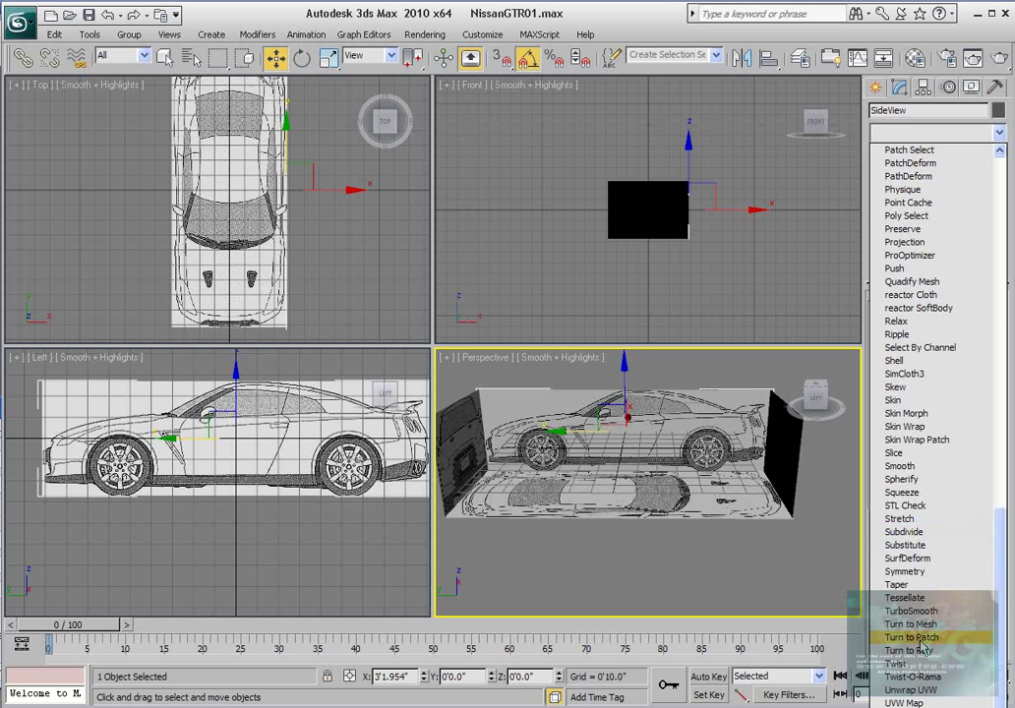
click(902, 702)
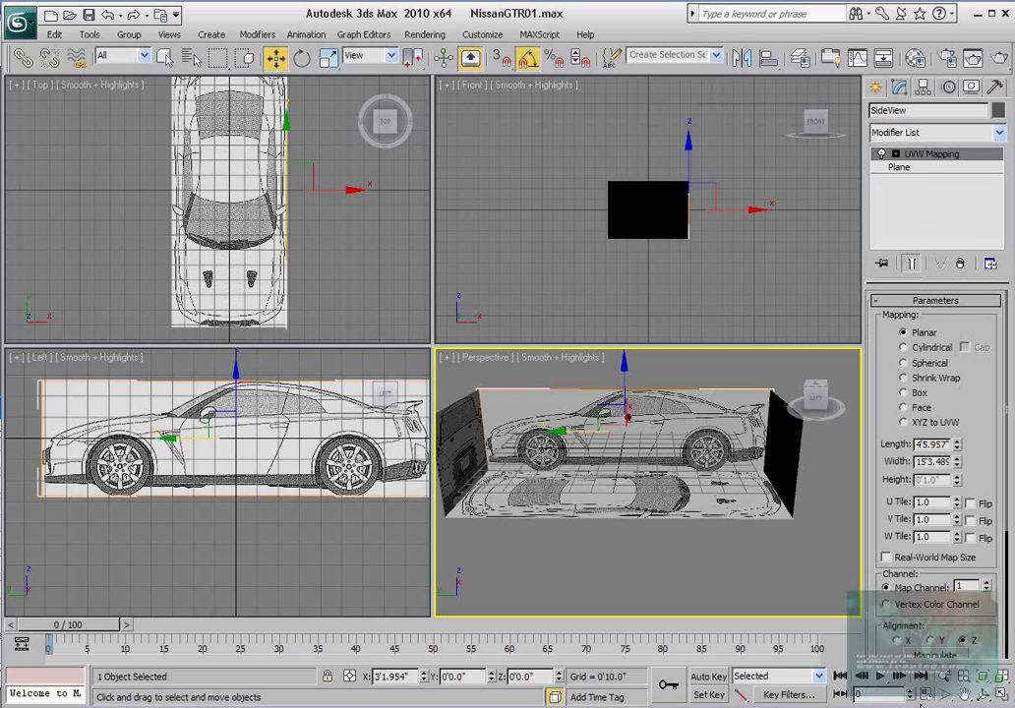
click(971, 504)
Hide the BackView plane at the front end of the car
alt+middle_drag(631, 435, 545, 411)
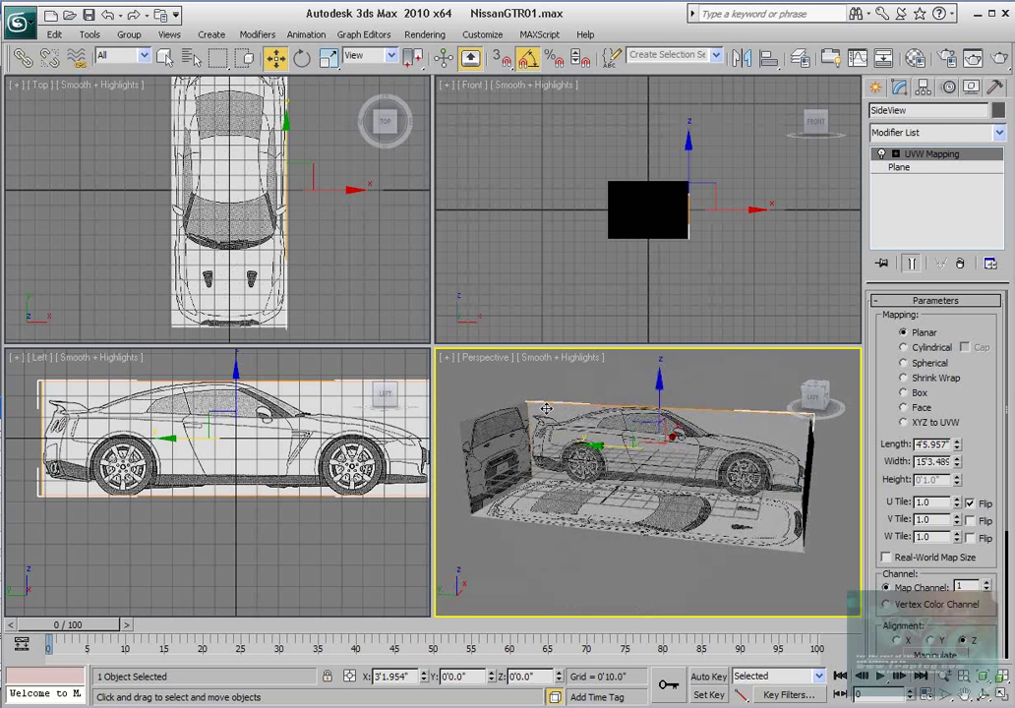
key(ctrl+a)
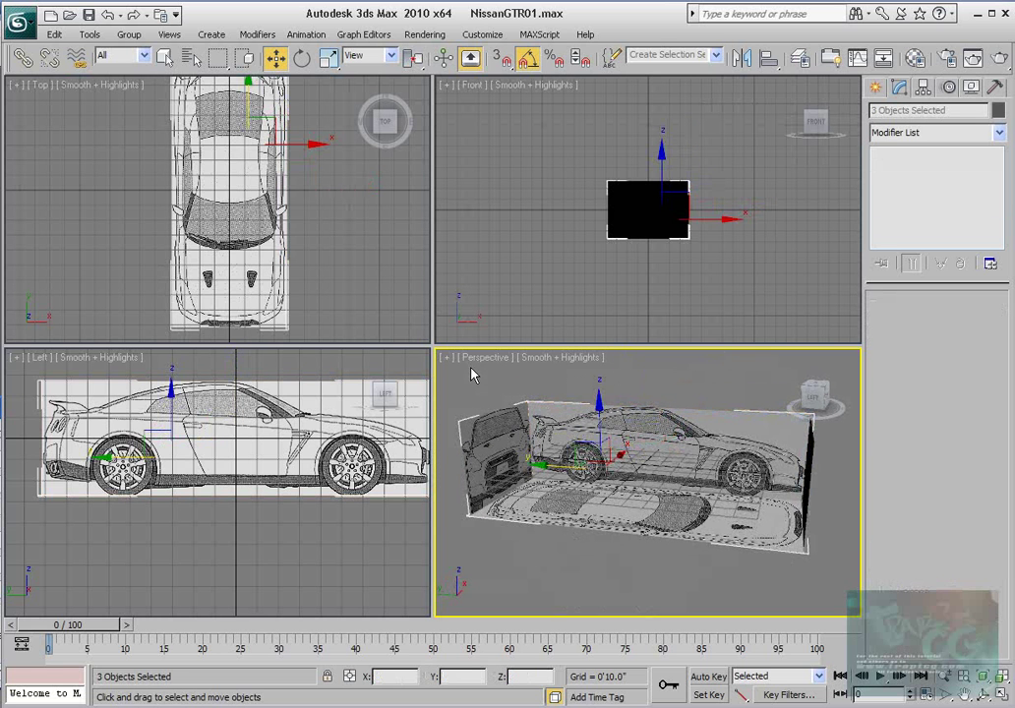
alt+click(417, 384)
alt+middle_drag(592, 391, 747, 440)
click(746, 439)
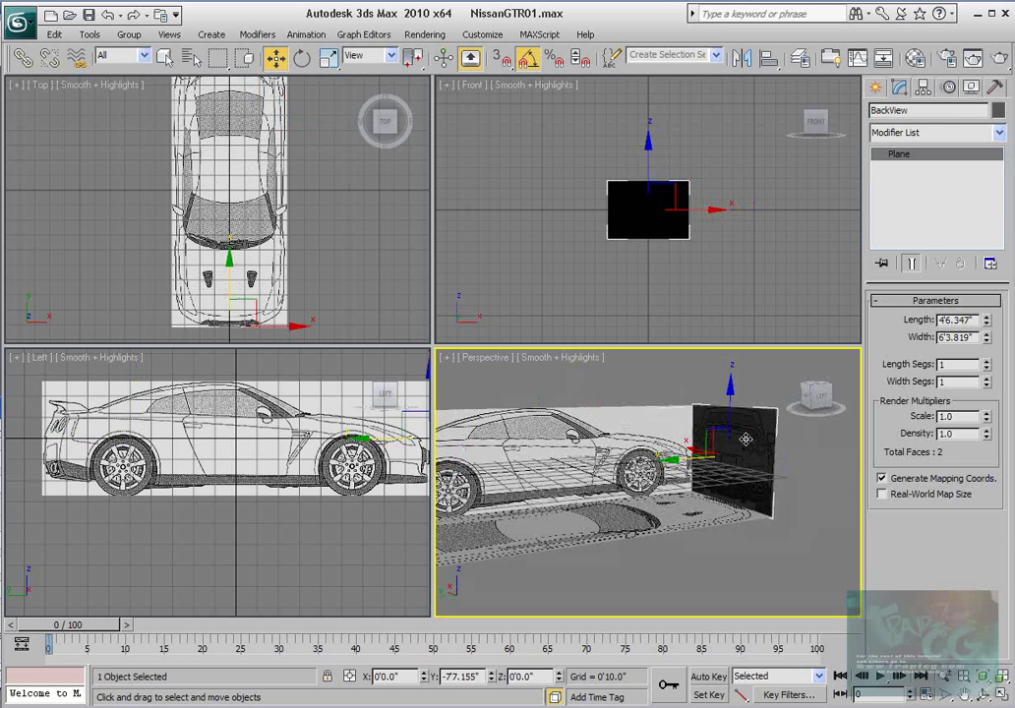
right_click(745, 439)
click(777, 388)
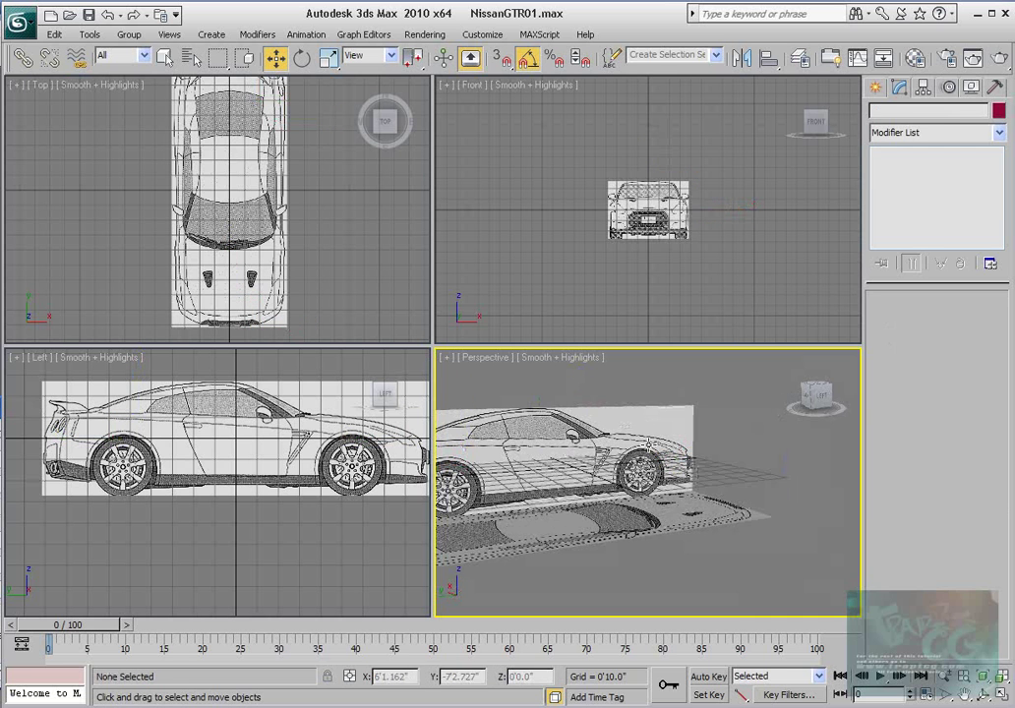
Freeze the three remaining blueprint planes through their object properties with Show Frozen in Gray disabled
alt+middle_drag(677, 452, 606, 423)
drag(574, 401, 719, 562)
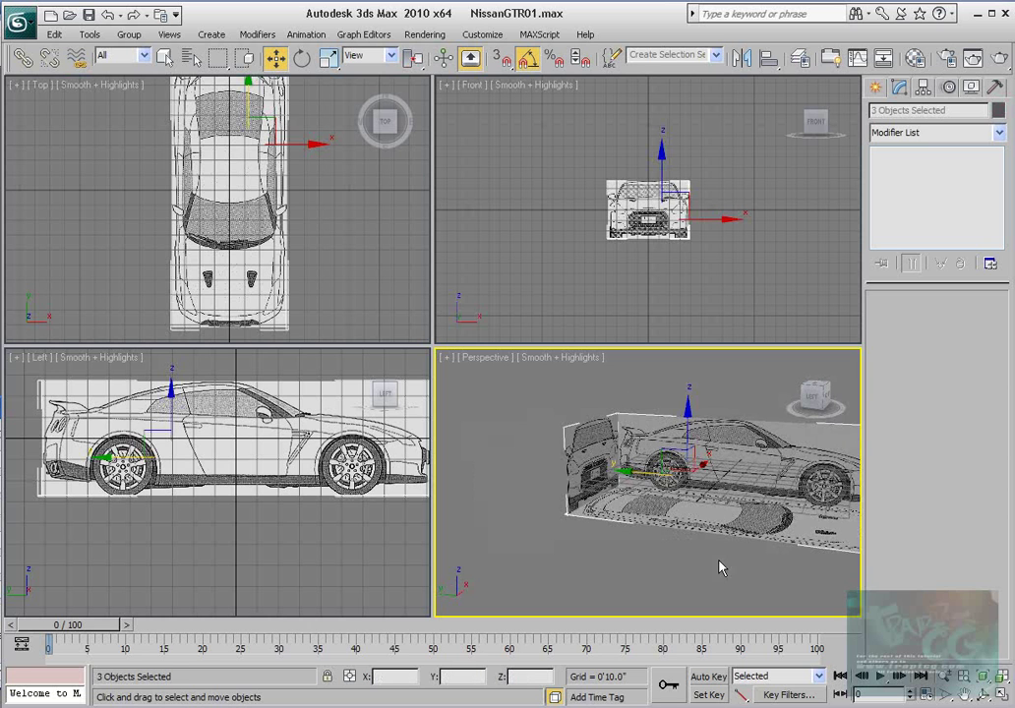
middle_drag(702, 514, 612, 516)
right_click(613, 500)
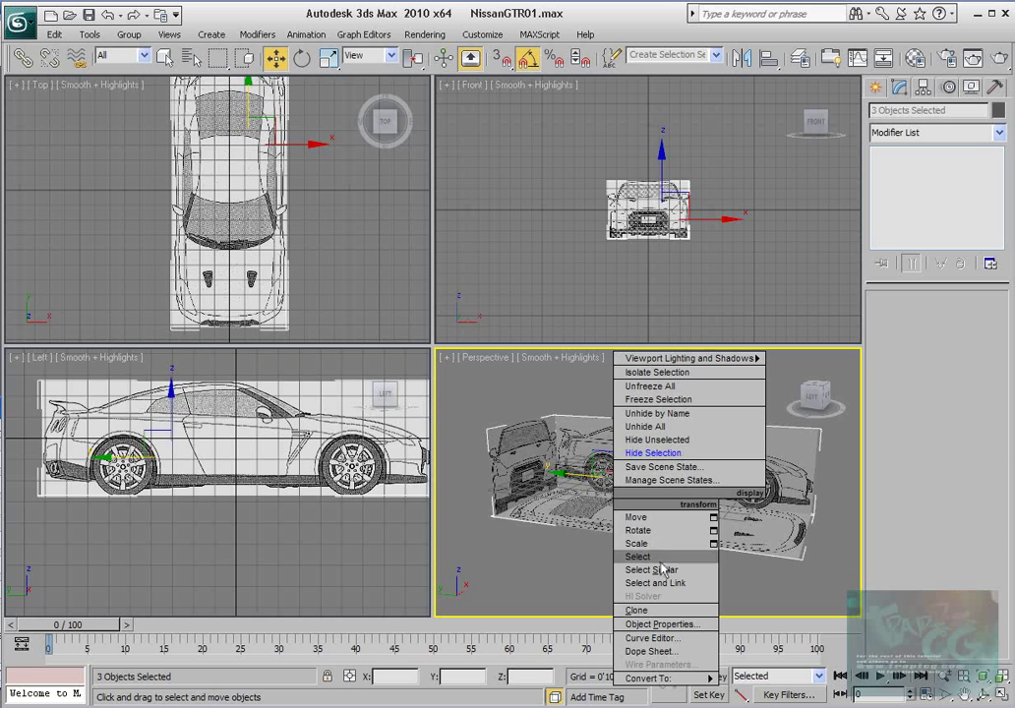
click(661, 624)
click(386, 335)
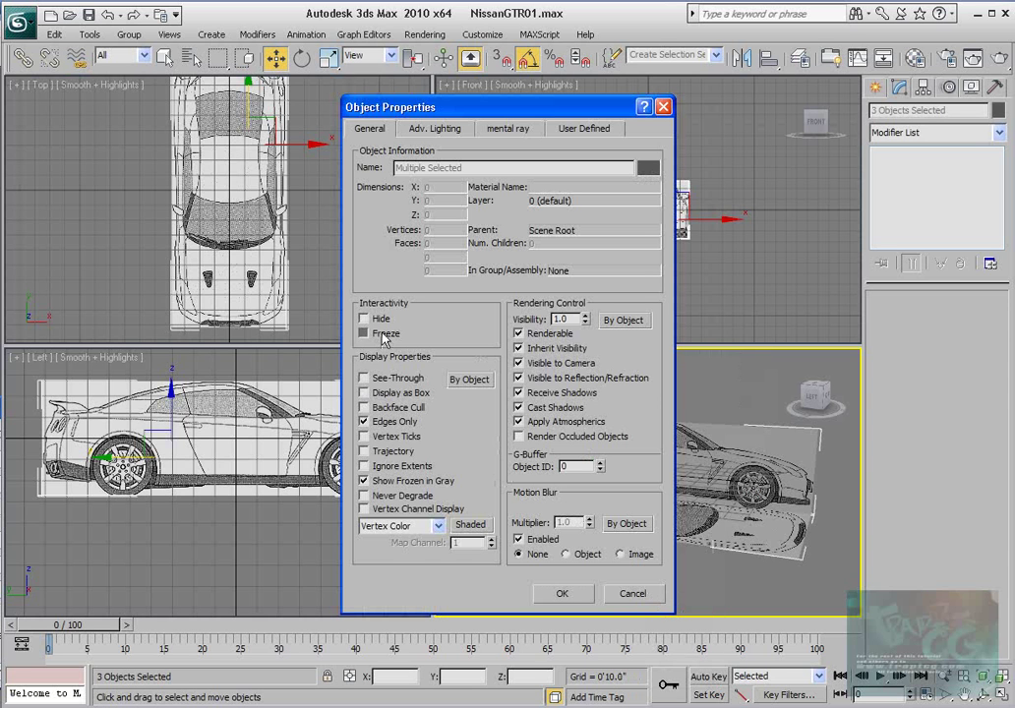
click(418, 480)
click(562, 593)
Hide the grid in the Left, Front, Top and Perspective viewports
alt+middle_drag(644, 477, 668, 504)
scroll(668, 505, up, 3)
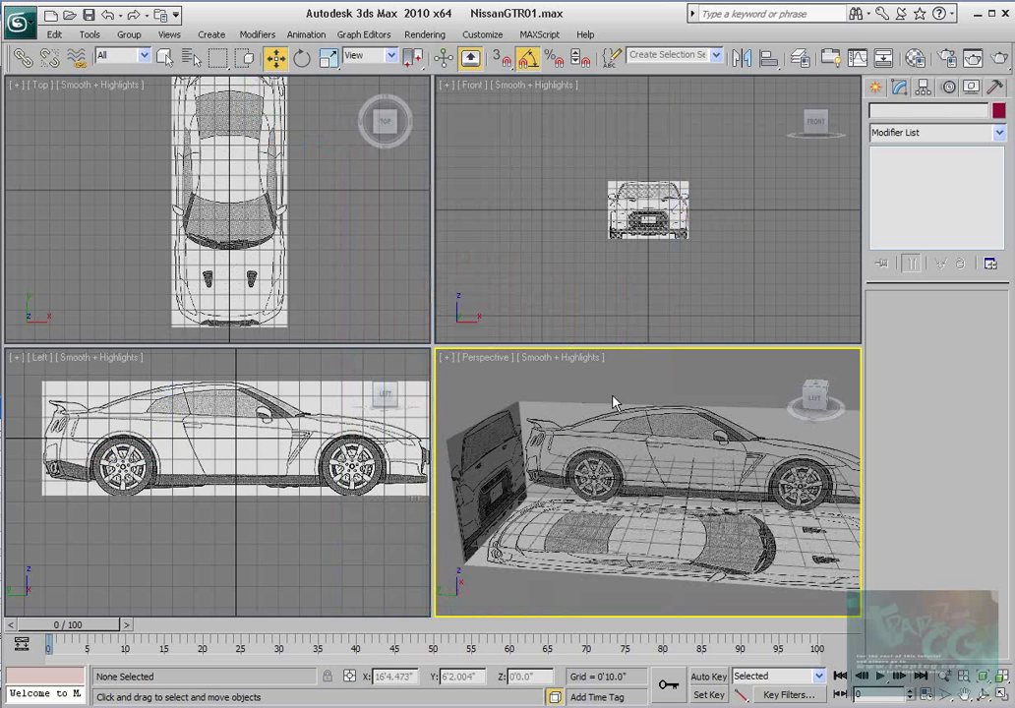
middle_drag(243, 370, 278, 451)
key(g)
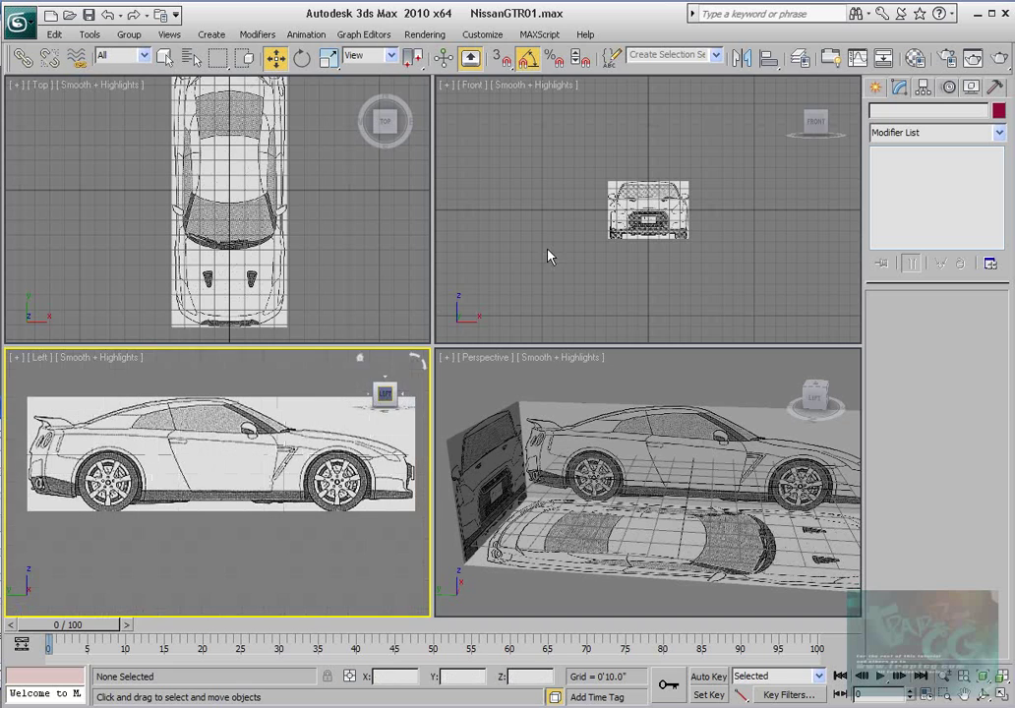
middle_drag(548, 254, 571, 245)
key(g)
middle_drag(295, 206, 295, 197)
key(g)
alt+middle_drag(634, 489, 600, 414)
key(g)
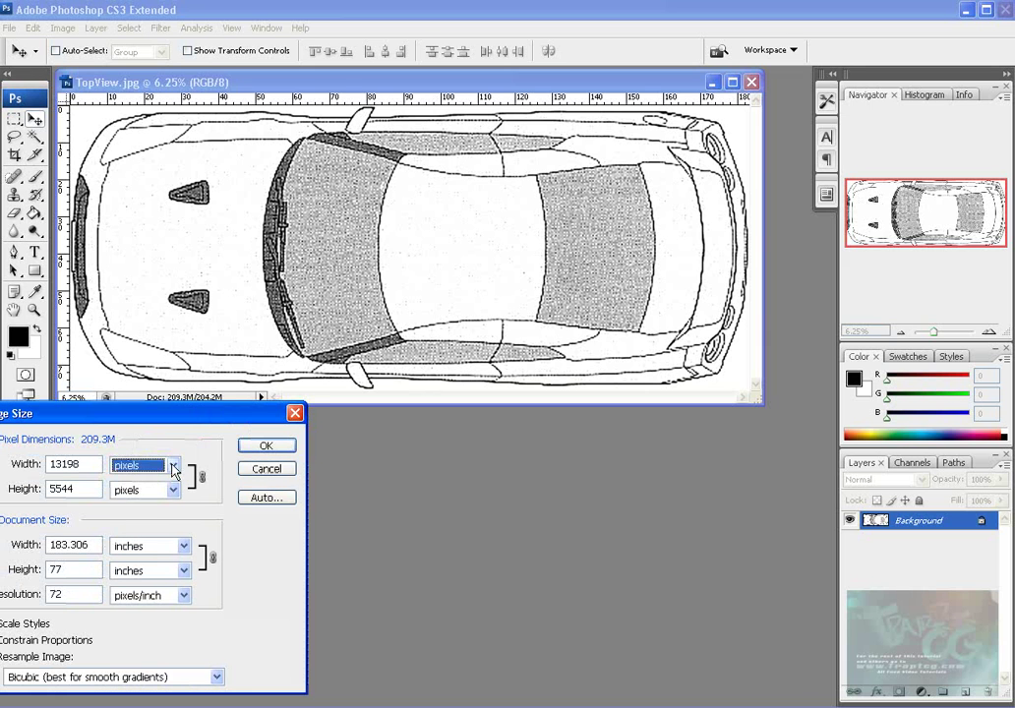
click(173, 466)
click(273, 470)
click(275, 472)
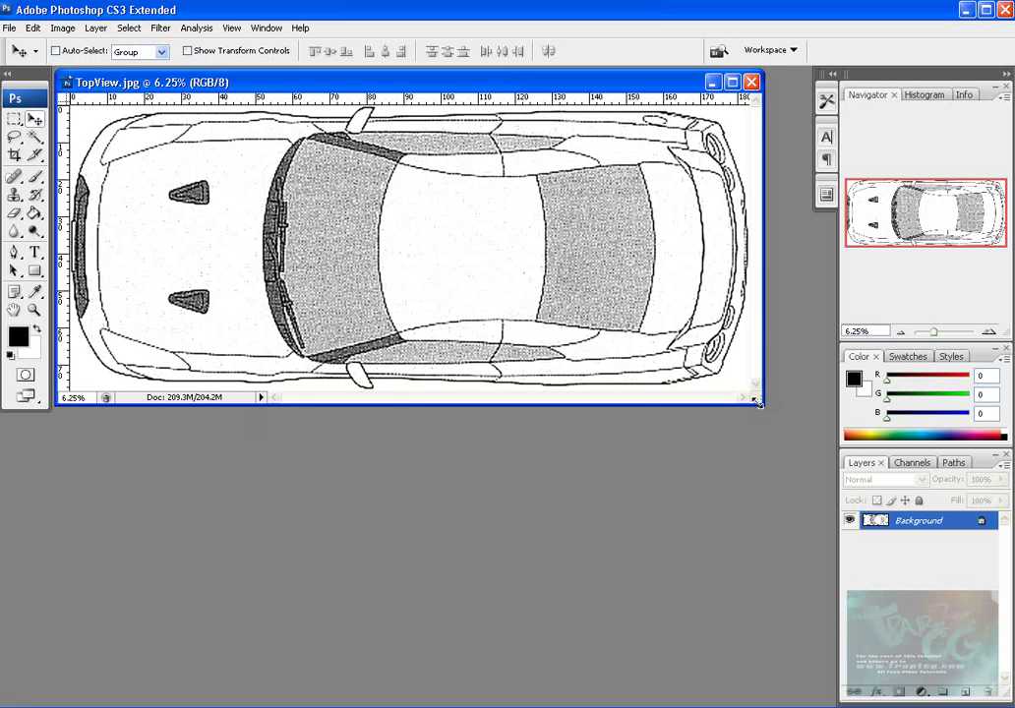
Enlarge the TopView.jpg document window and resize the image to a document width of 20 inches
drag(757, 401, 783, 465)
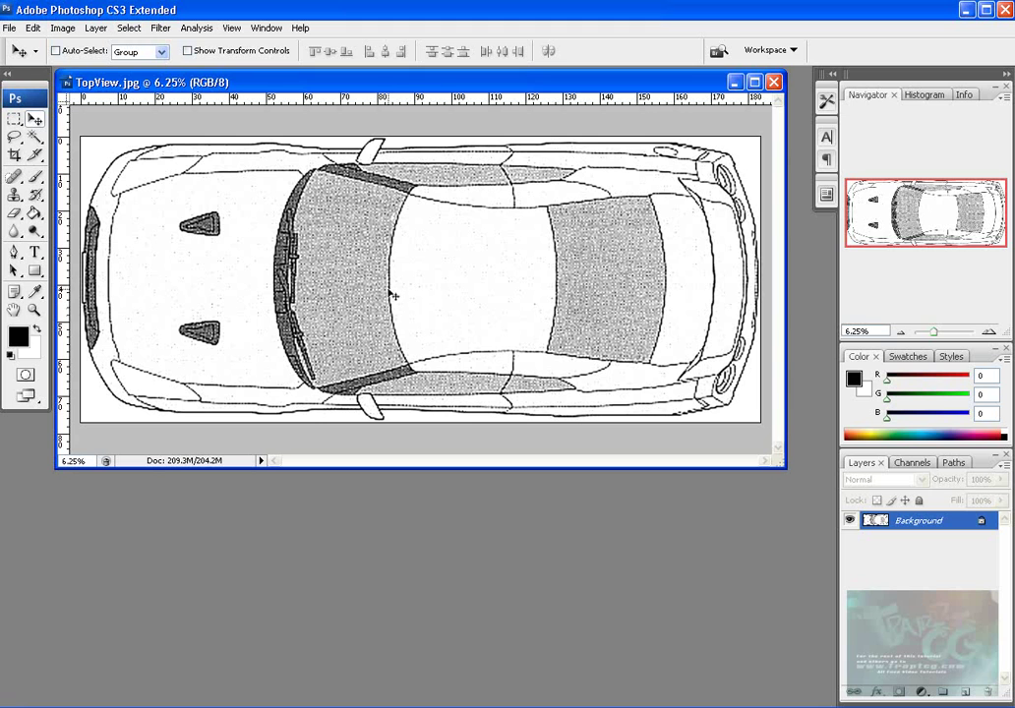
right_click(350, 84)
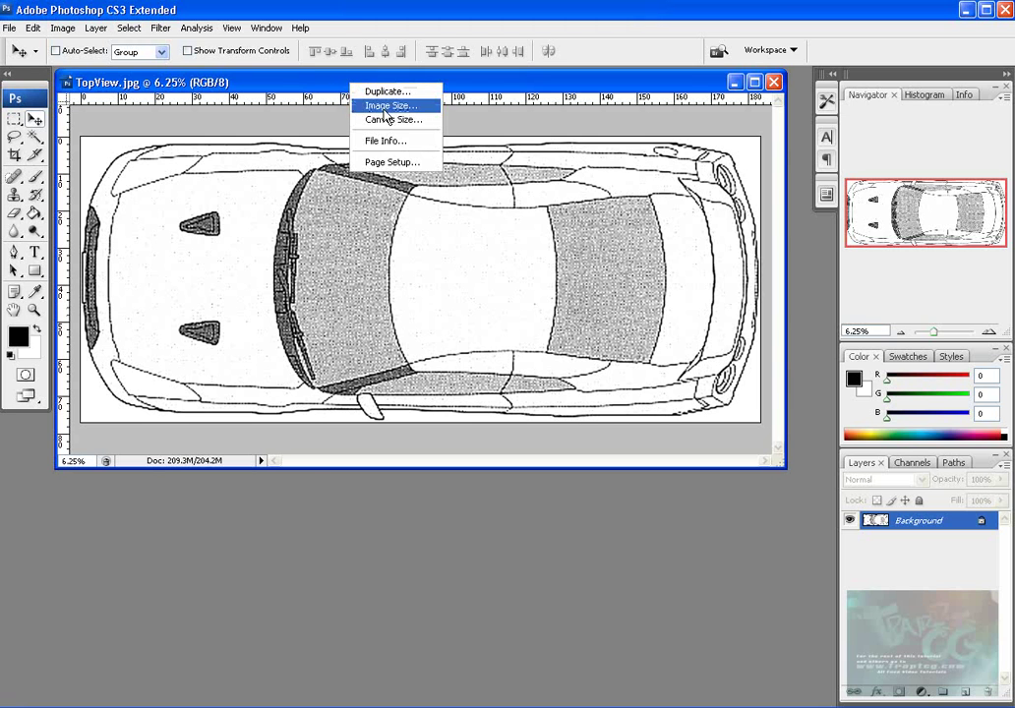
click(384, 107)
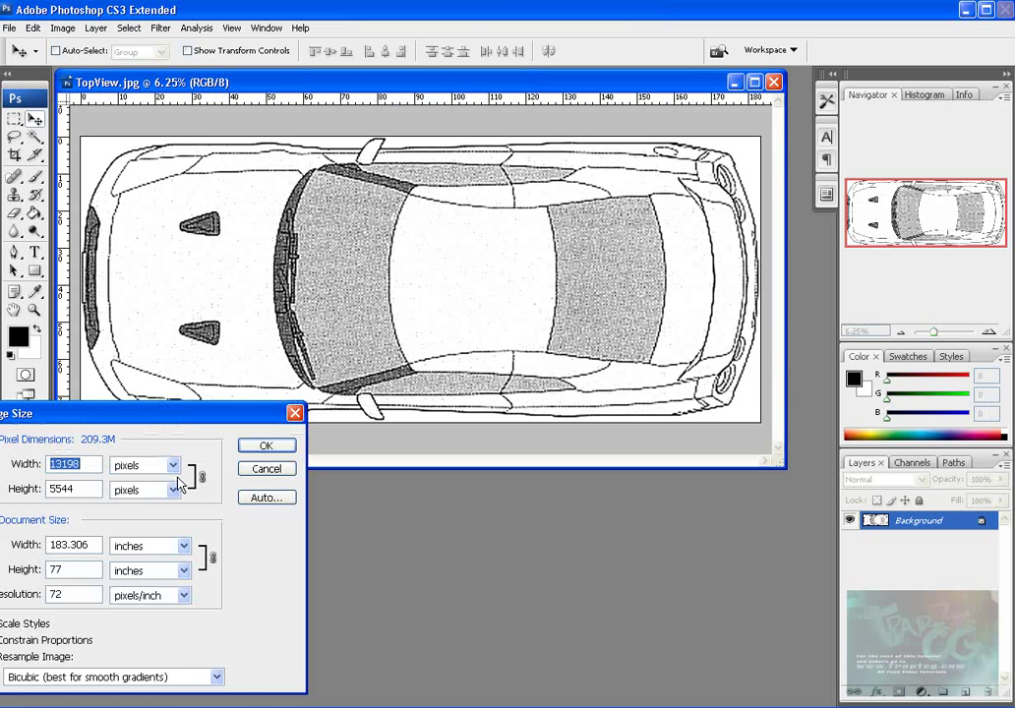
double_click(98, 548)
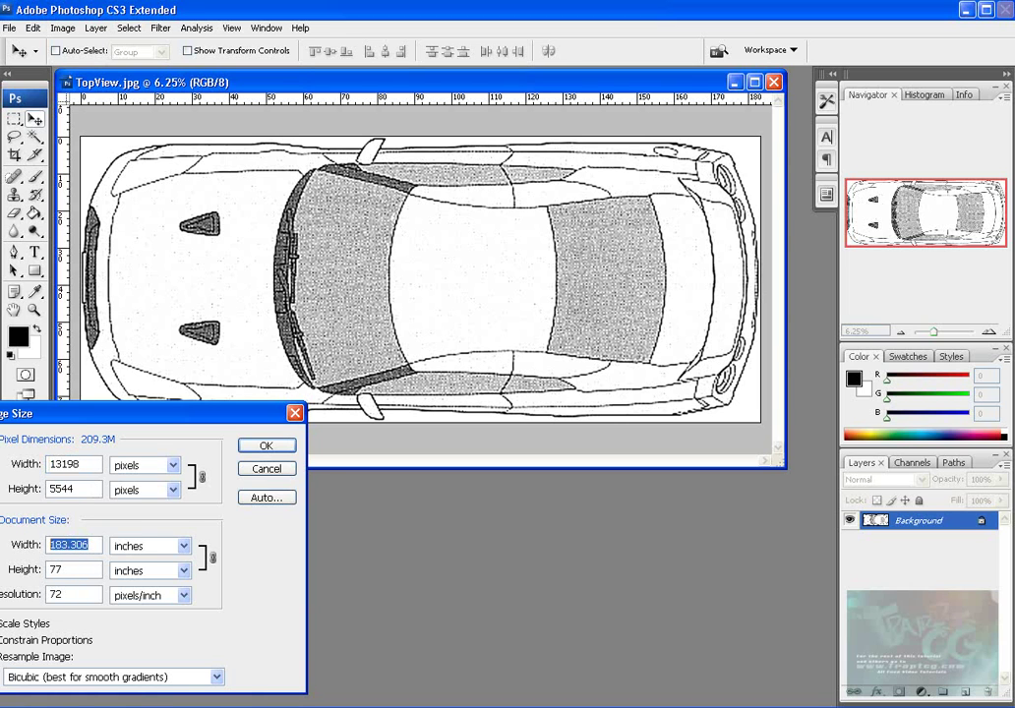
text(50)
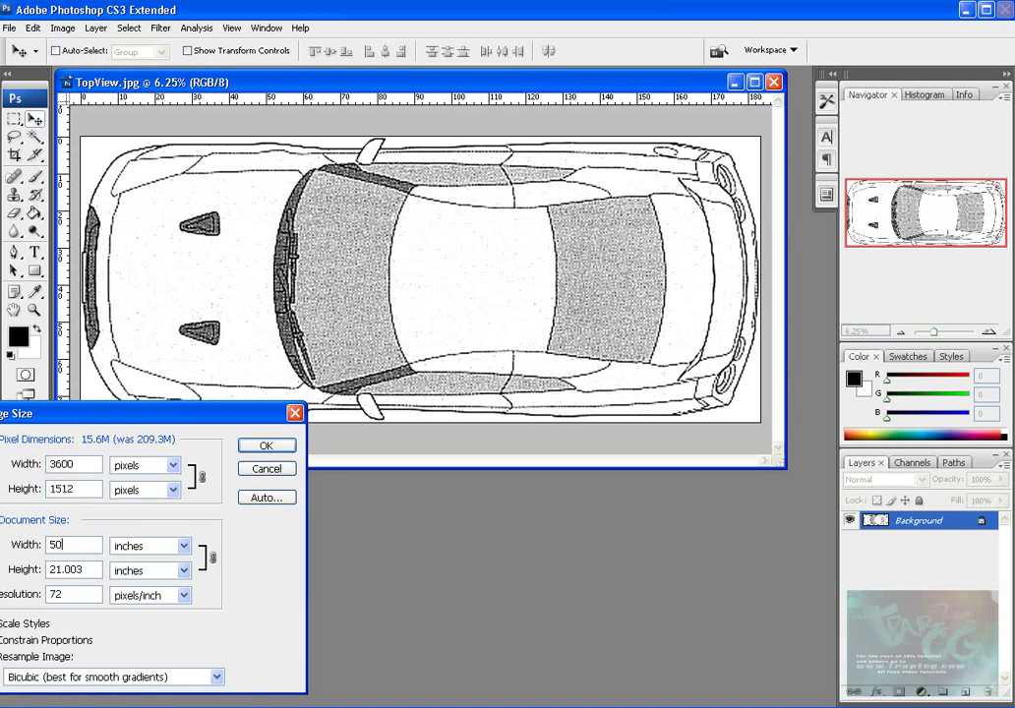
key(BackSpace)
key(BackSpace)
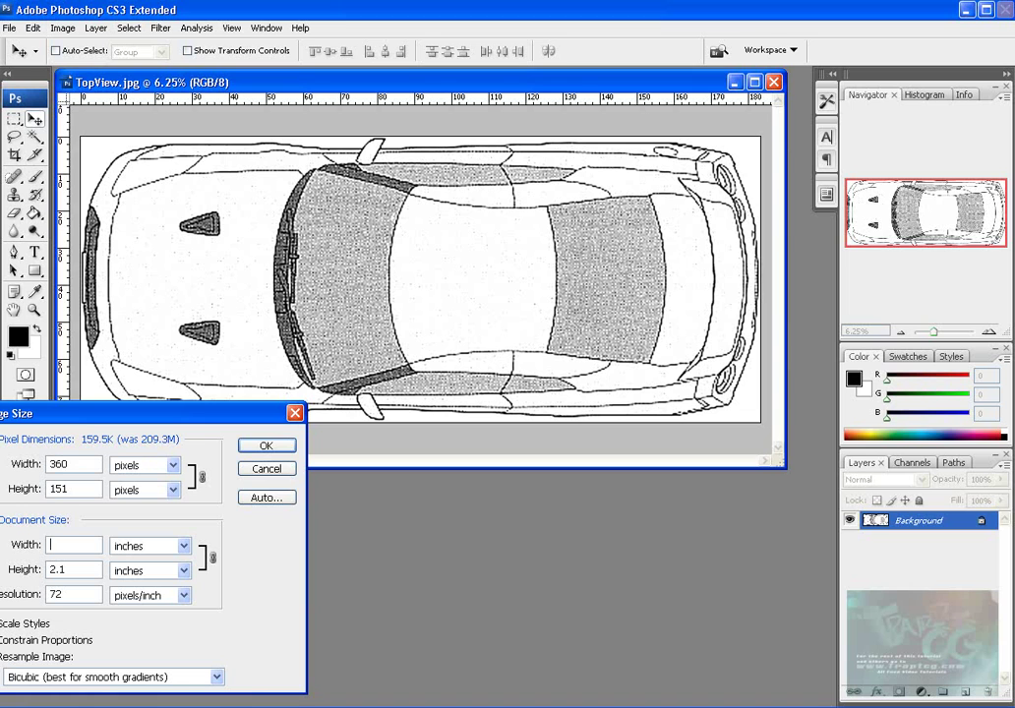
text(20)
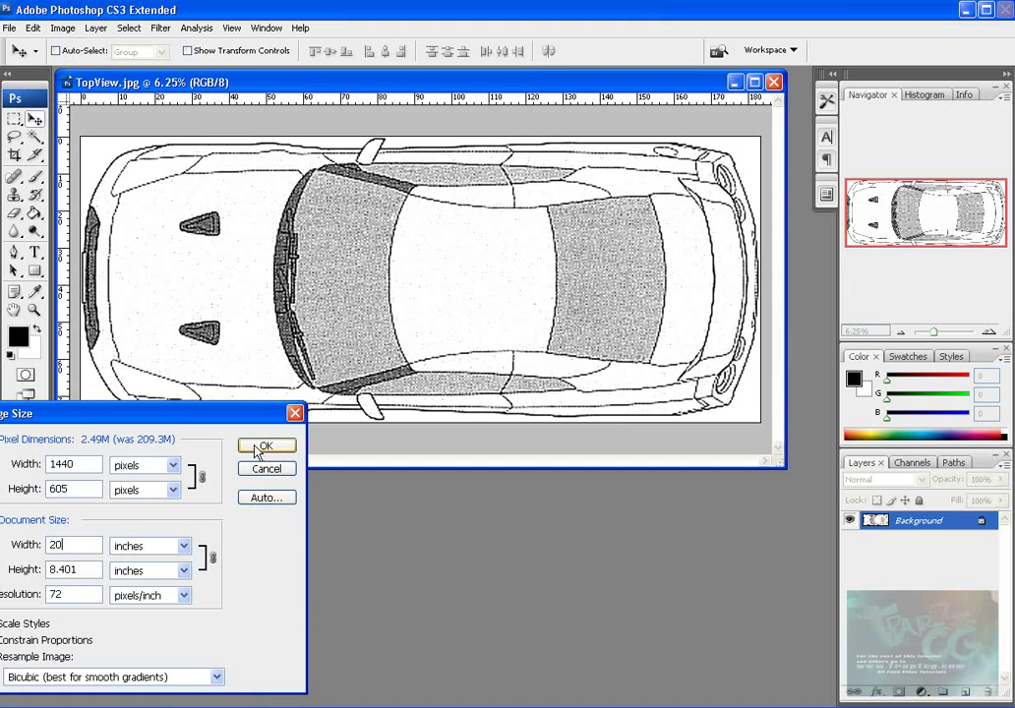
click(259, 448)
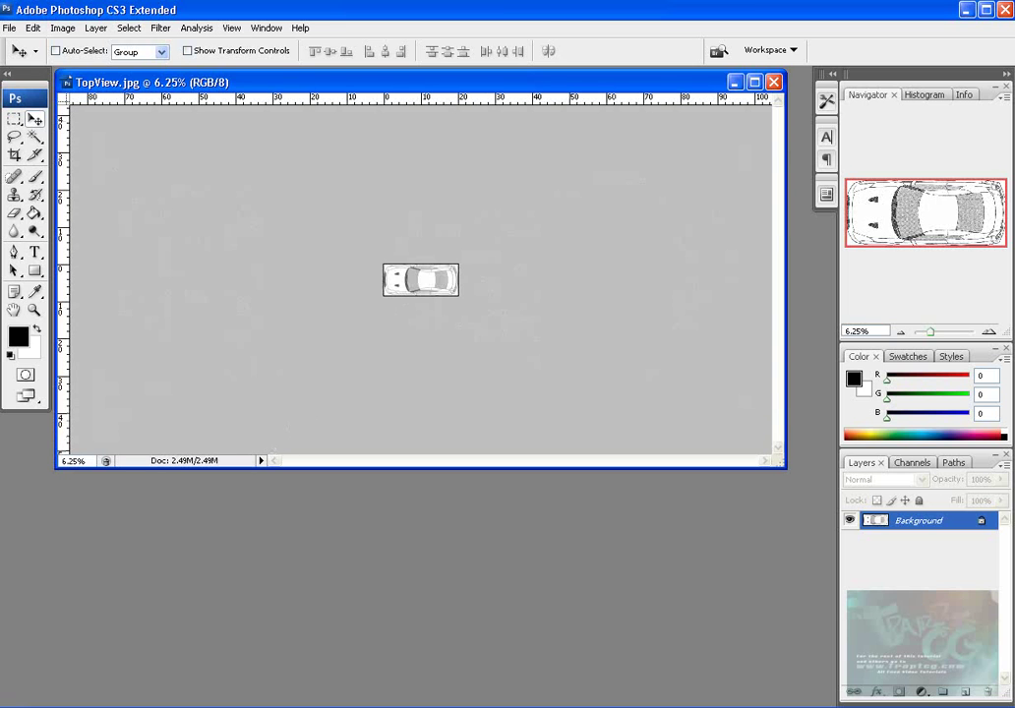
Open the SideView image from the NissanGTR project's downloads folder in Photoshop
key(alt+Tab)
click(384, 59)
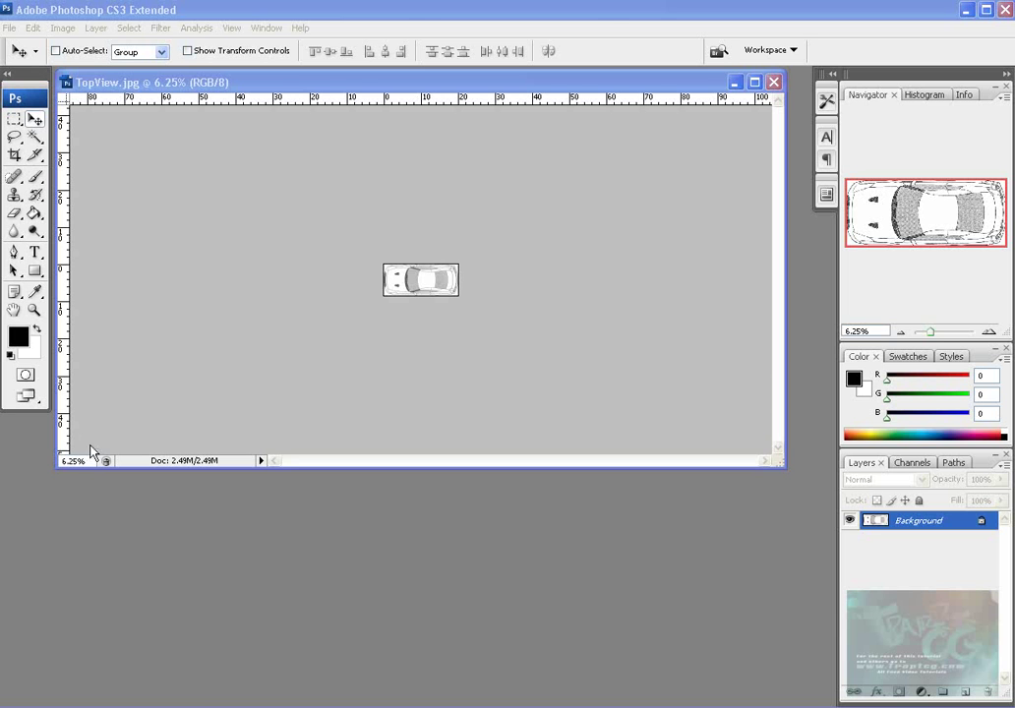
key(alt+Tab)
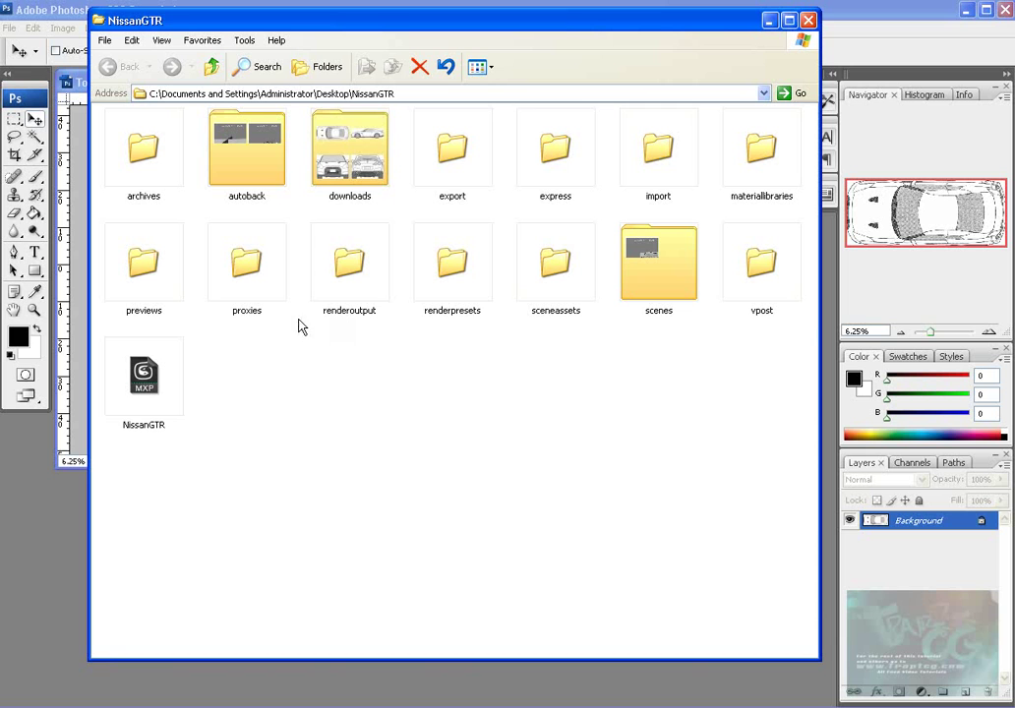
double_click(349, 150)
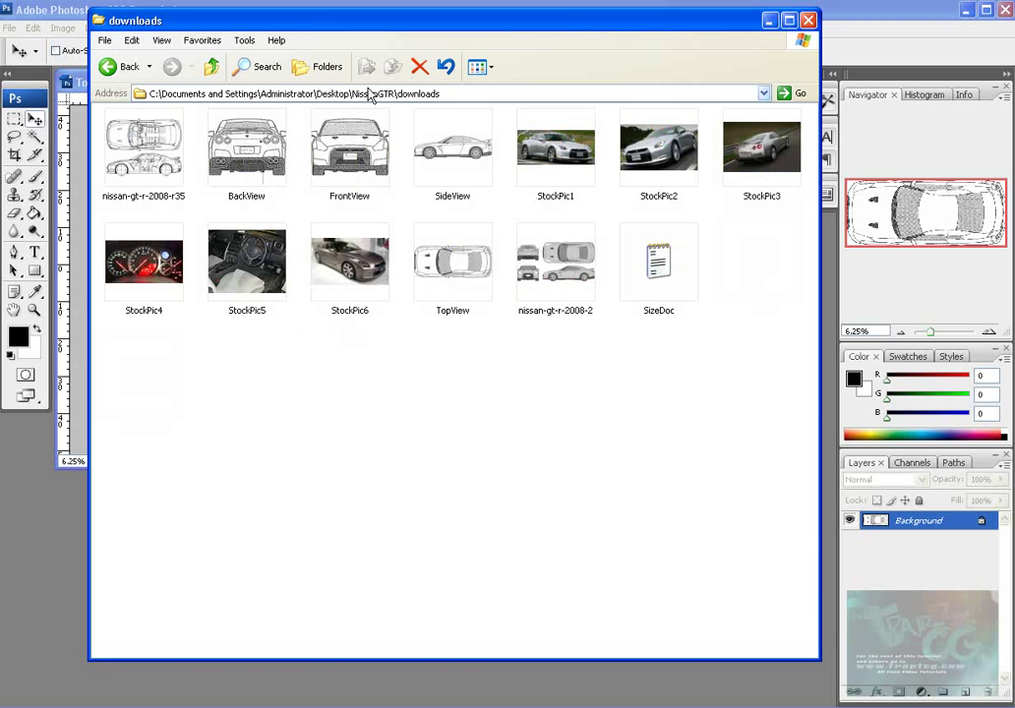
click(444, 148)
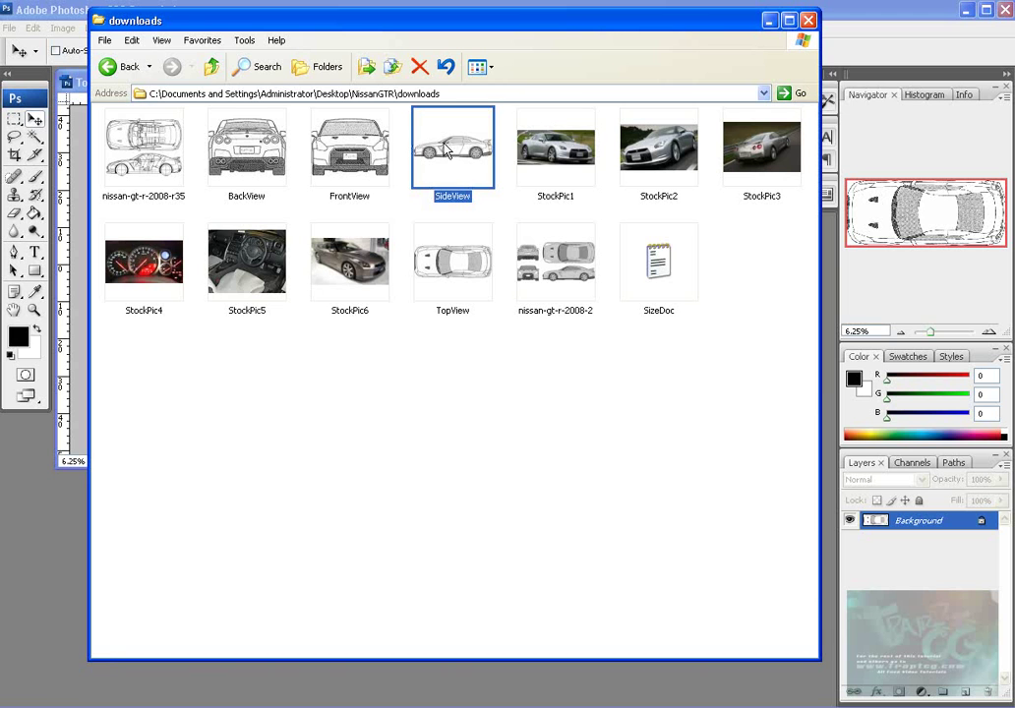
drag(450, 161, 43, 534)
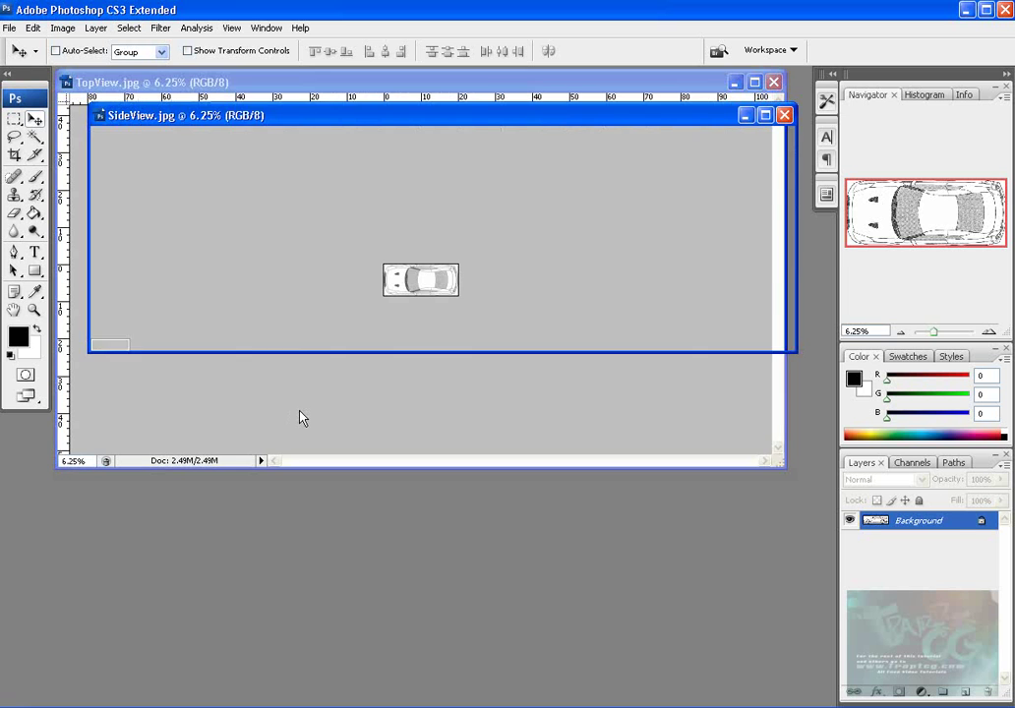
Resize SideView.jpg to a document width of 20 inches with its proportions kept
right_click(379, 115)
click(396, 136)
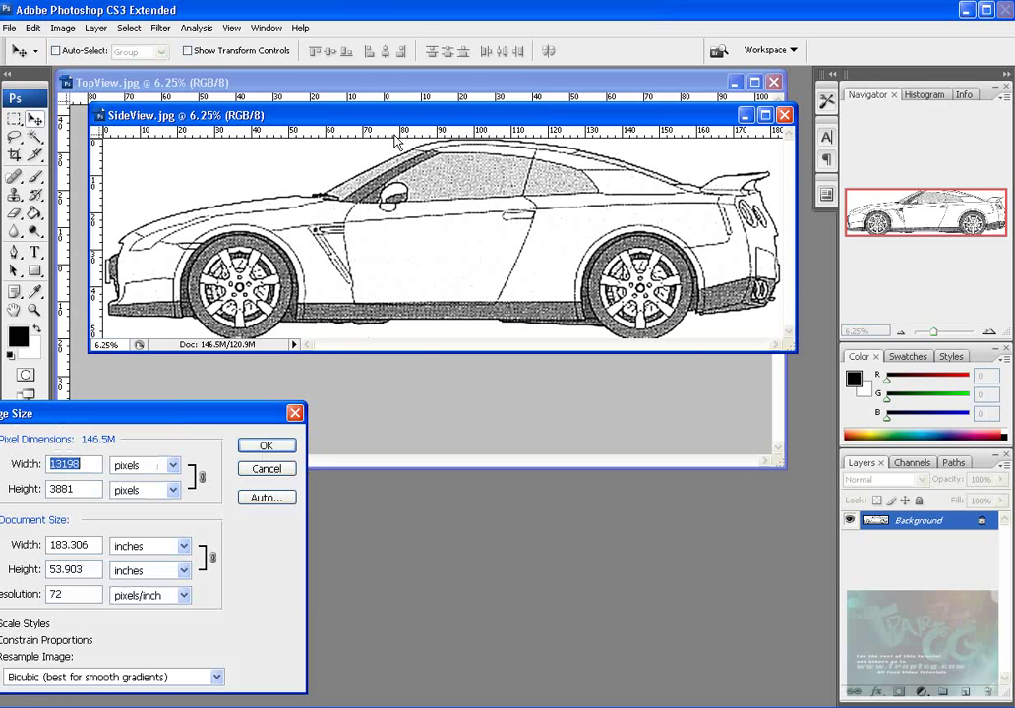
drag(78, 593, 26, 577)
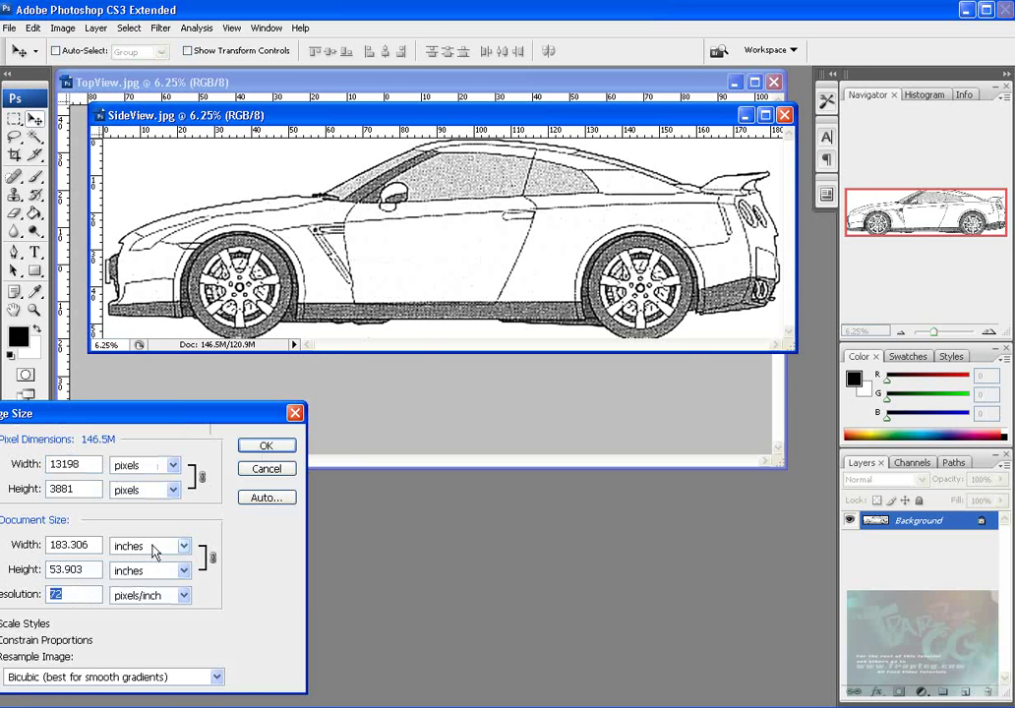
drag(104, 545, 54, 541)
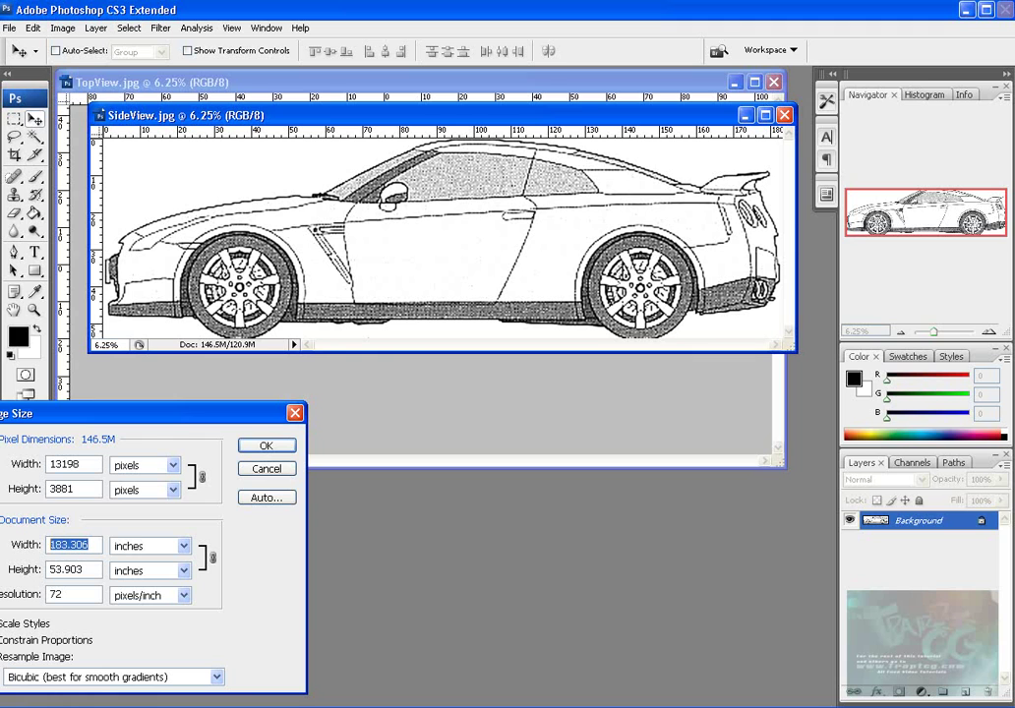
text(20)
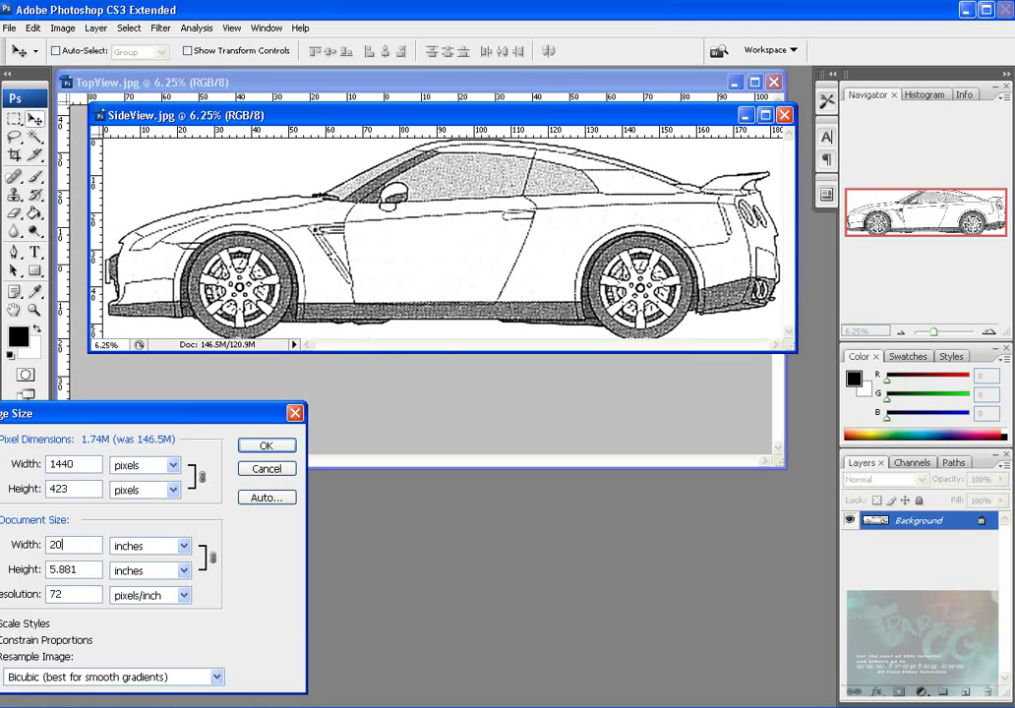
key(Return)
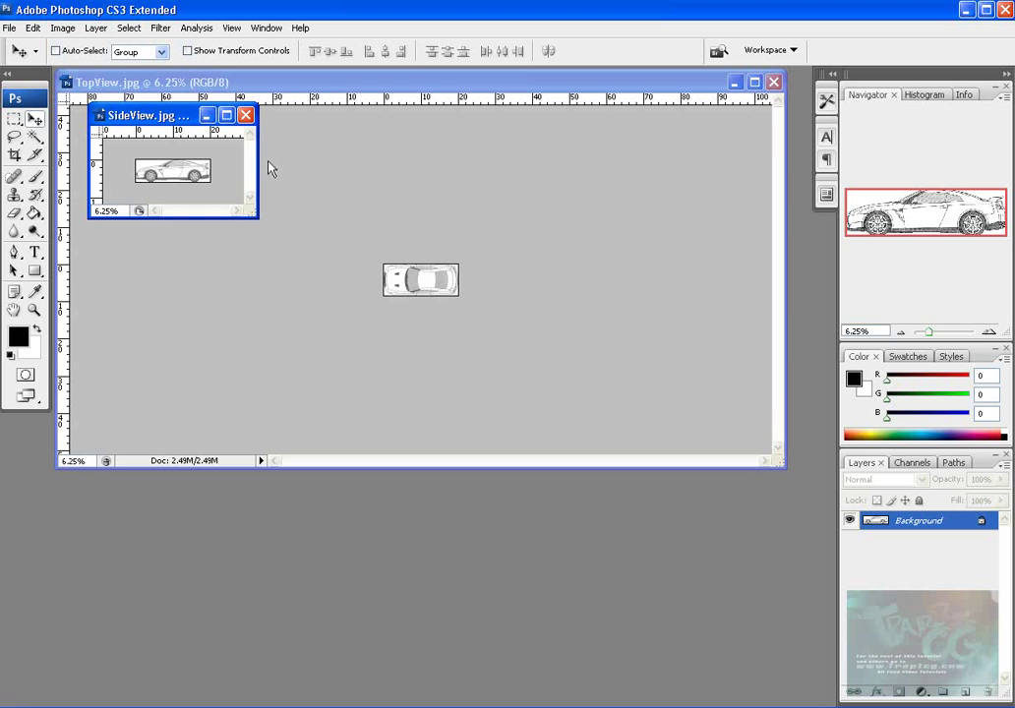
Check the new document width and height of SideView.jpg in Image Size without changing them
right_click(164, 117)
click(192, 135)
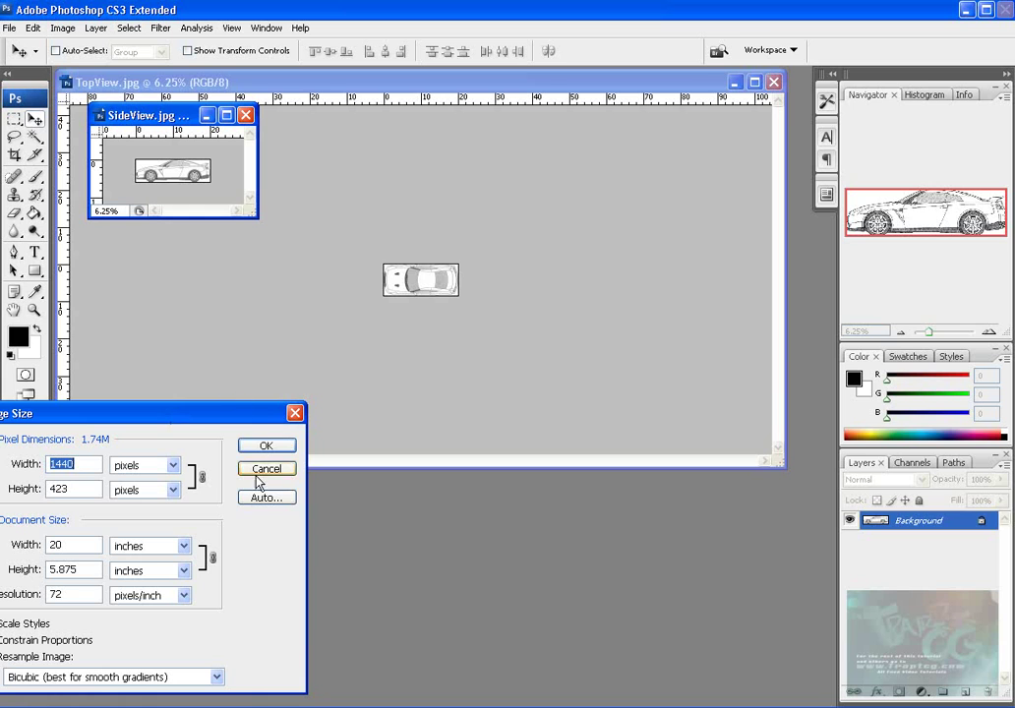
double_click(65, 569)
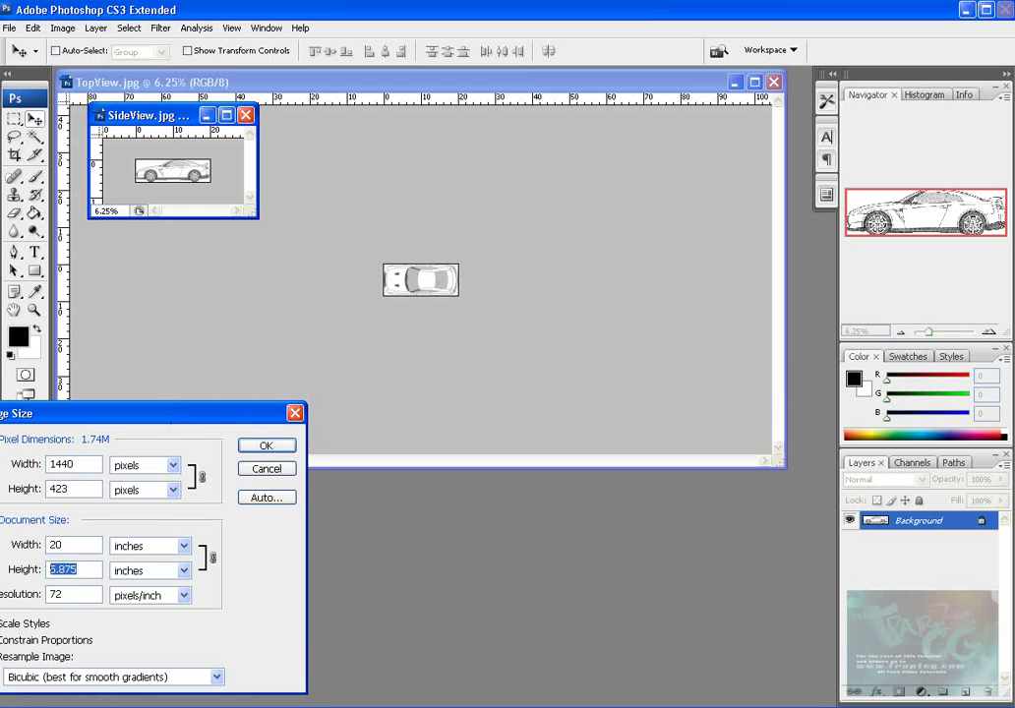
click(265, 469)
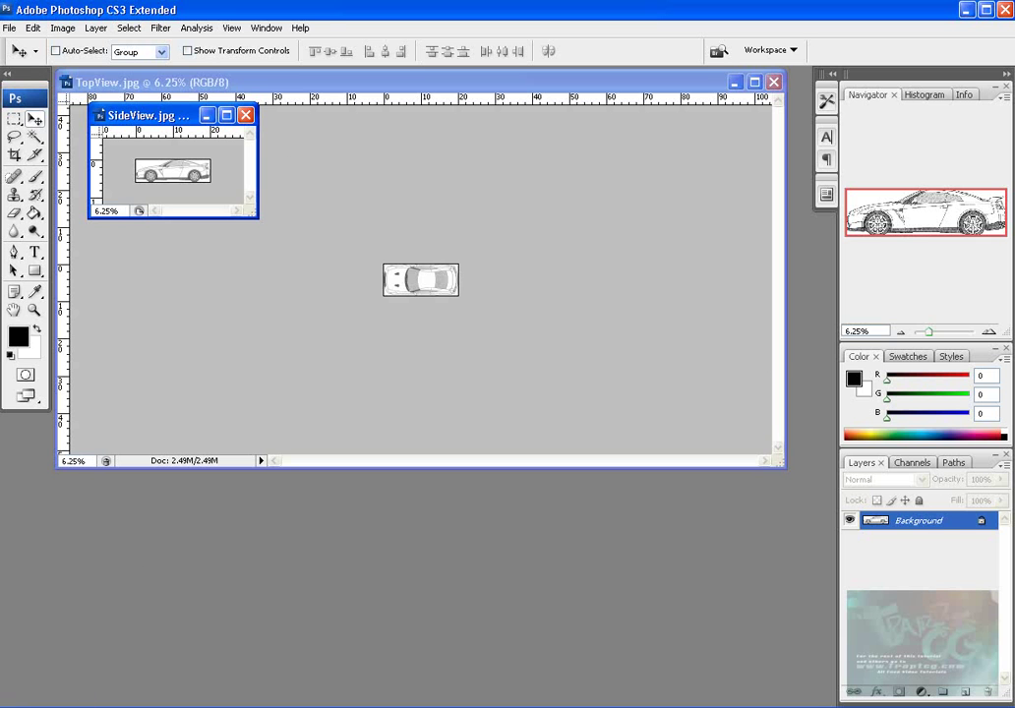
Open the BackView image from the project's downloads folder in Photoshop and resize it to a document height of 5.875 inches
click(128, 706)
drag(260, 139, 59, 625)
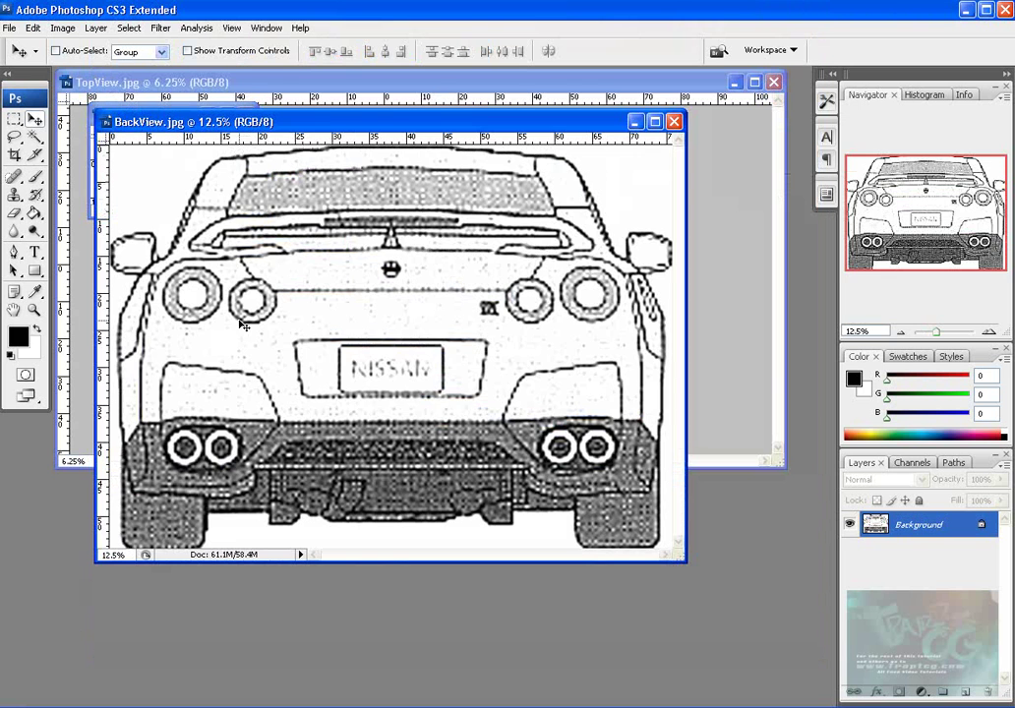
right_click(353, 121)
click(364, 143)
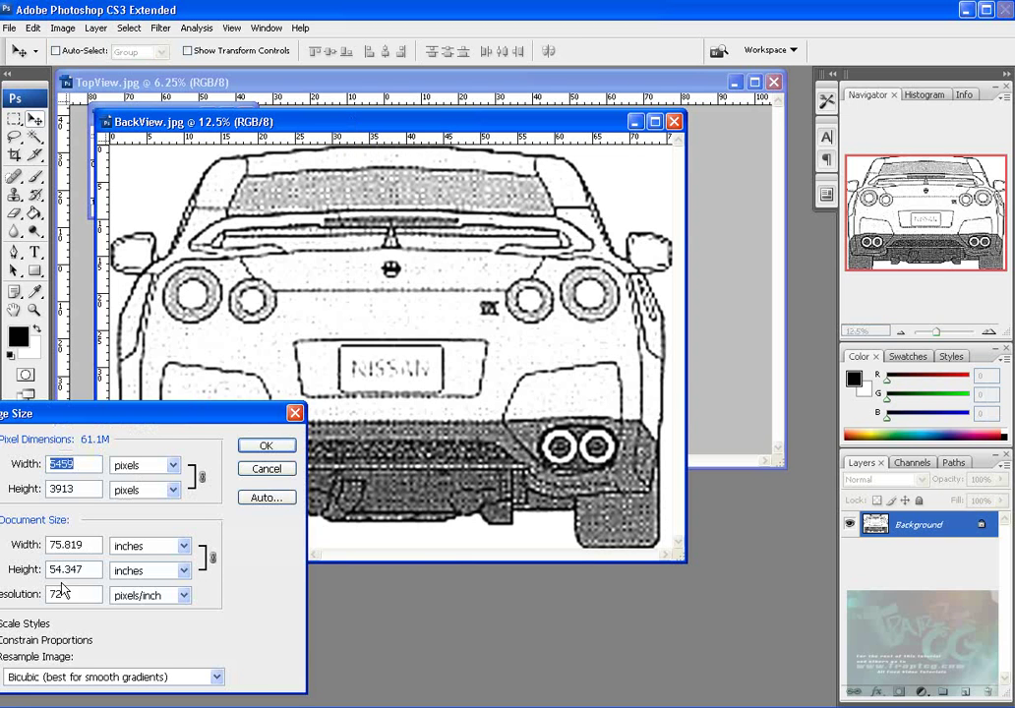
drag(89, 570, 49, 570)
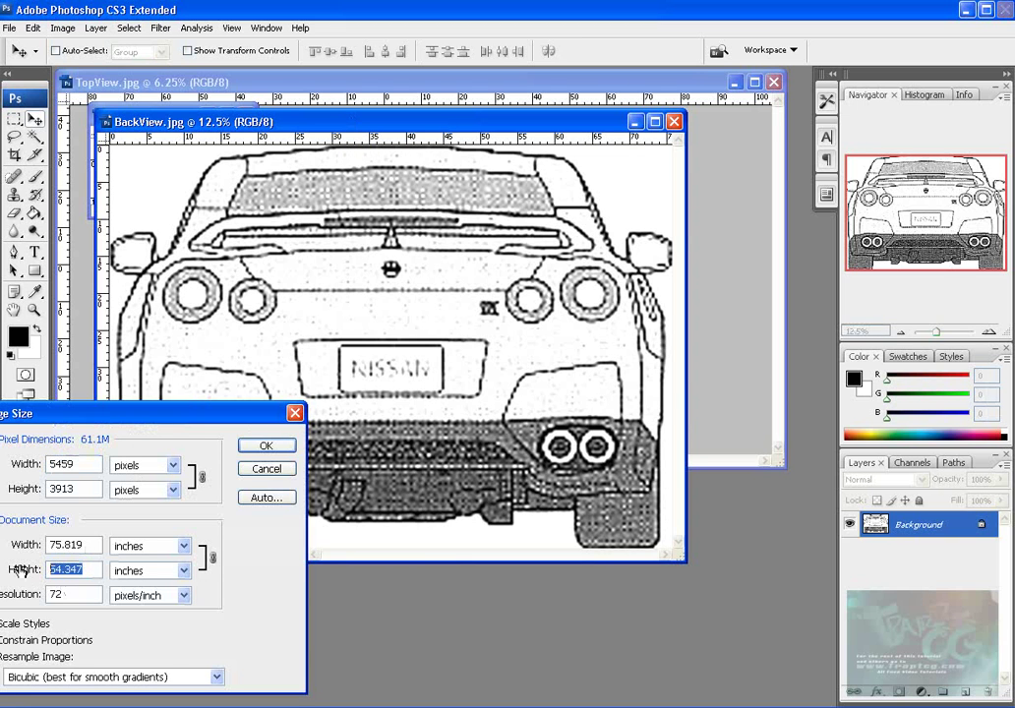
text(5.875)
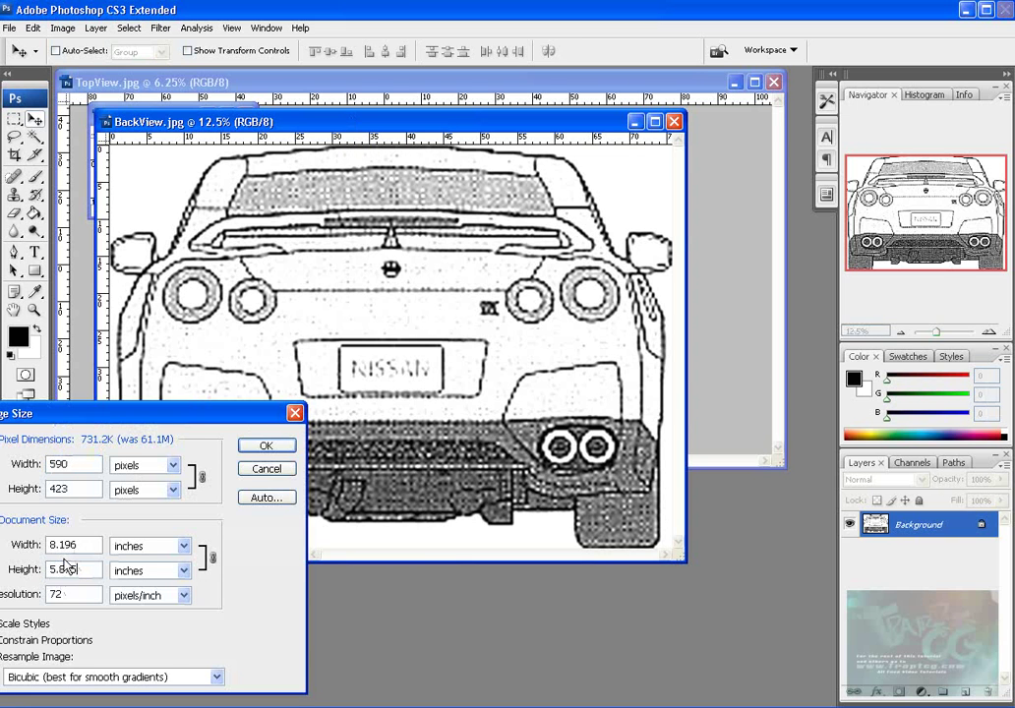
click(266, 448)
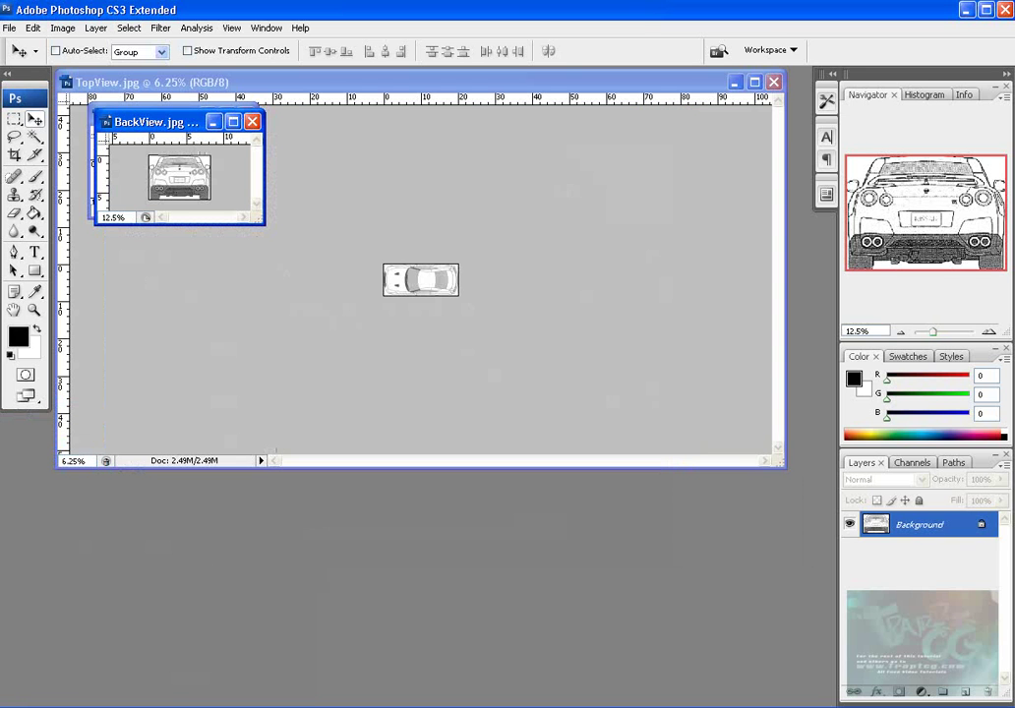
Close the BackView.jpg and SideView.jpg documents
click(252, 121)
click(210, 118)
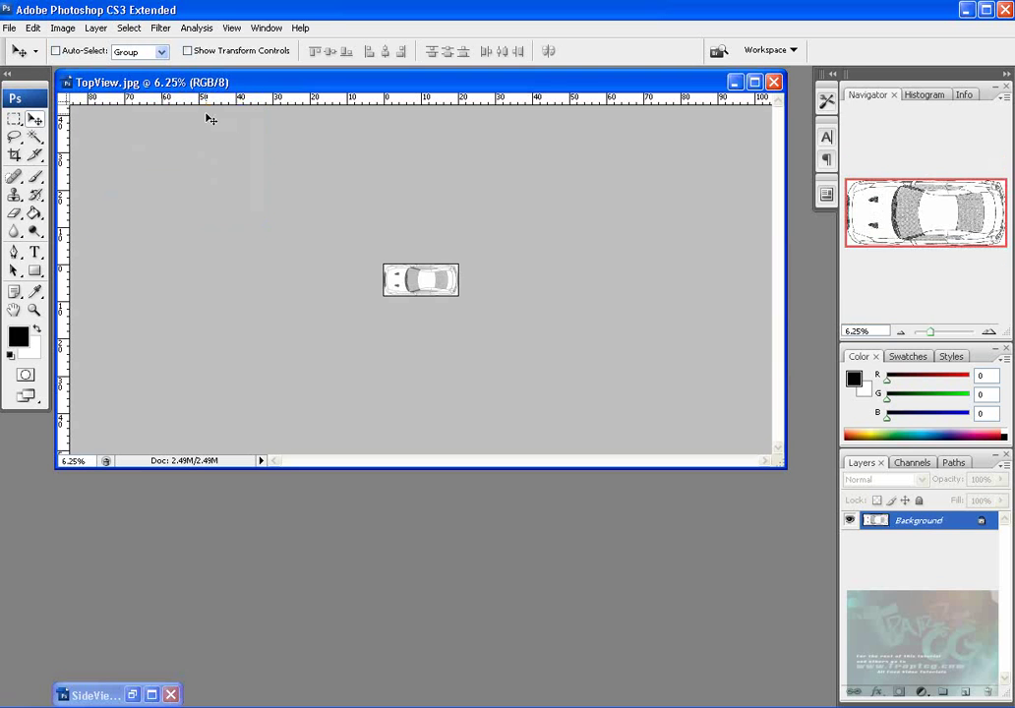
click(134, 697)
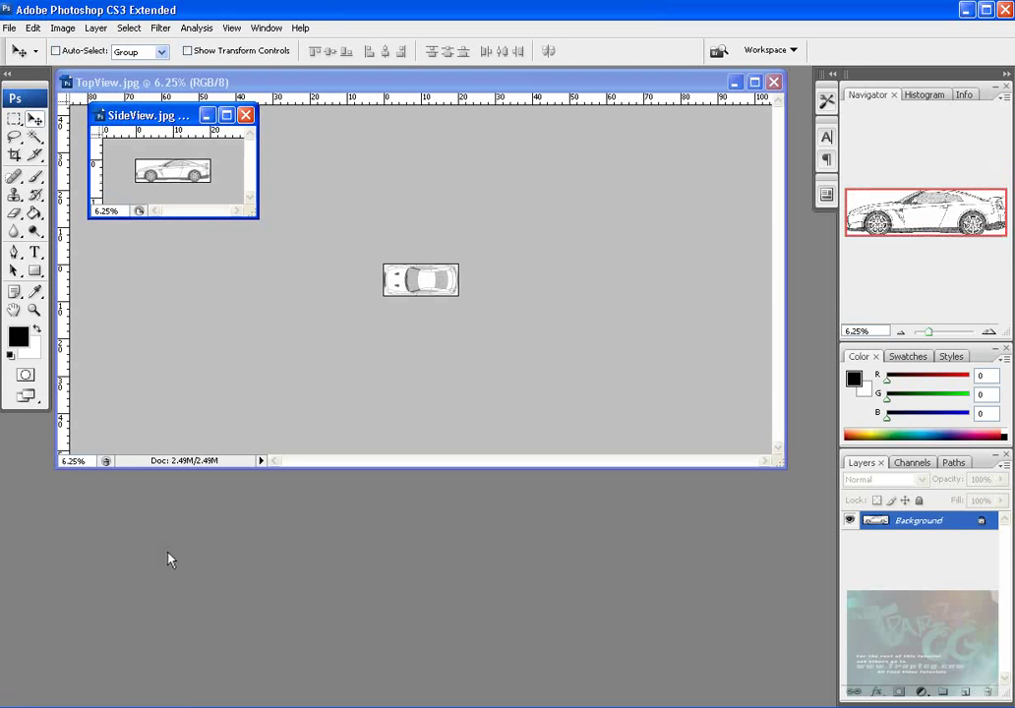
click(246, 115)
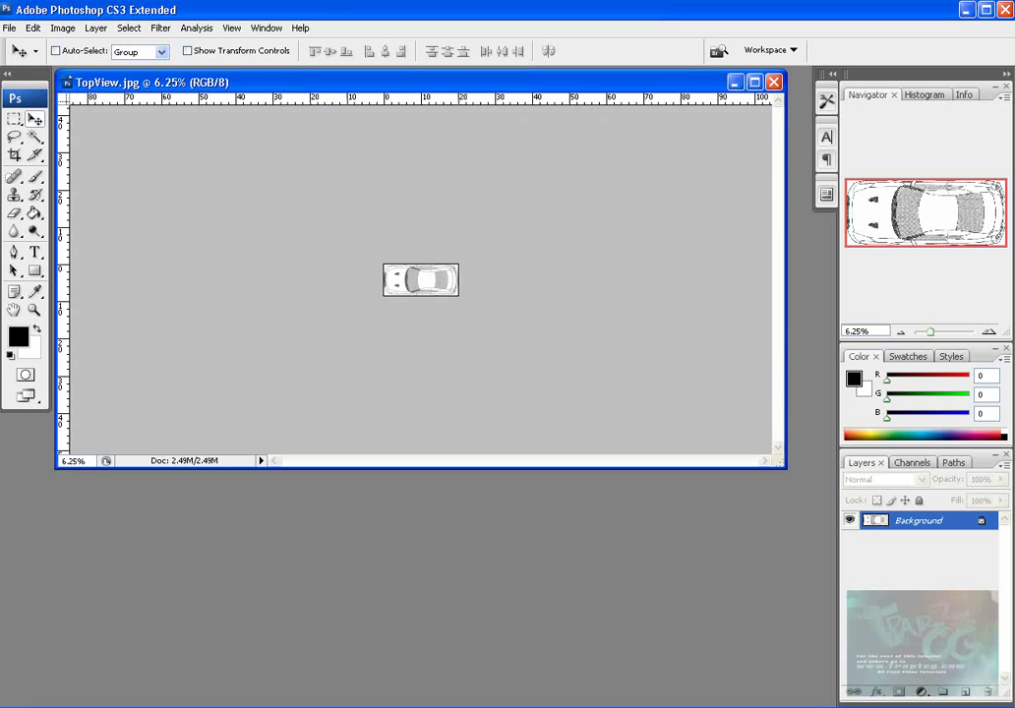
Open the FrontView image from the downloads folder in Photoshop and resize it to a document height of 5.875 inches
key(alt+Tab)
drag(364, 135, 75, 545)
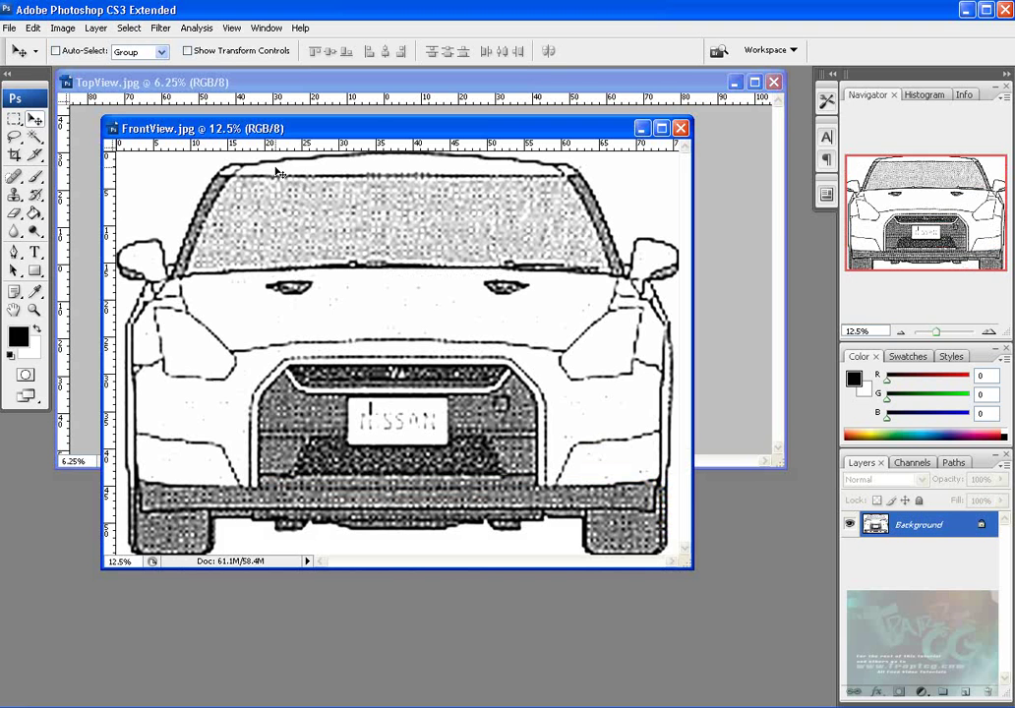
right_click(280, 128)
click(317, 142)
double_click(70, 570)
text(5.875)
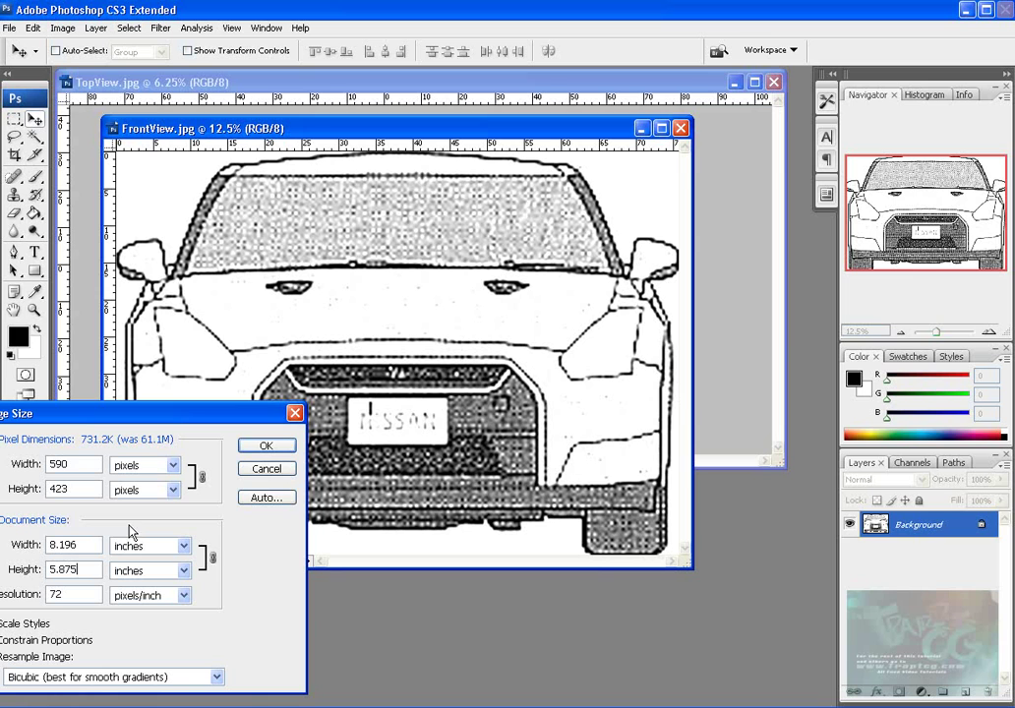
click(260, 447)
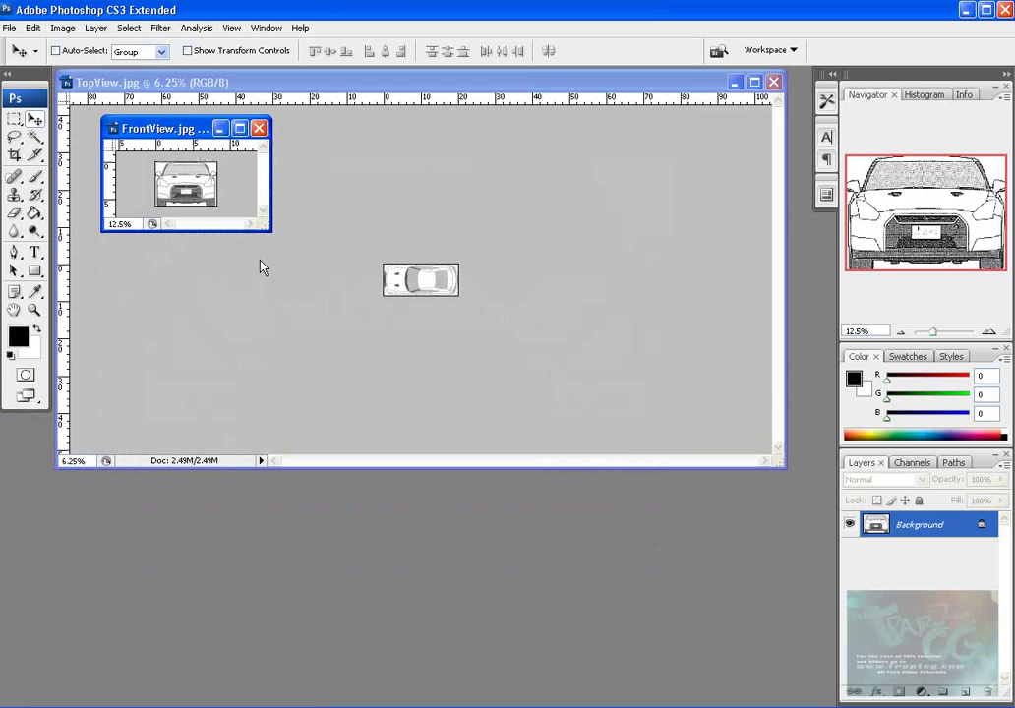
Close the FrontView.jpg and TopView.jpg documents
click(260, 130)
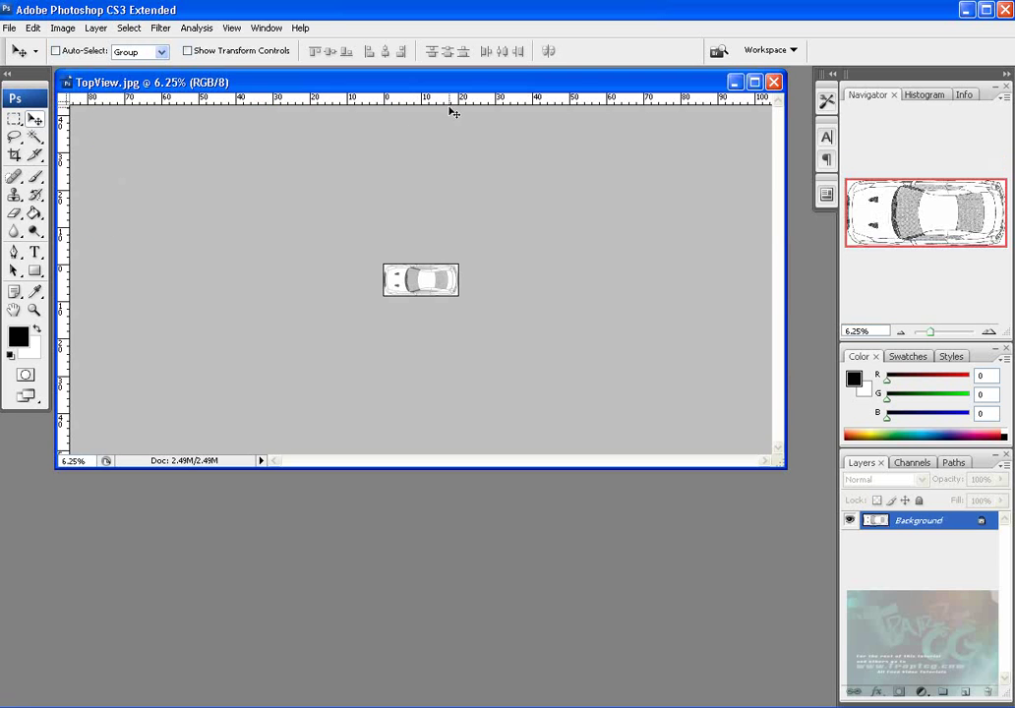
key(ctrl+w)
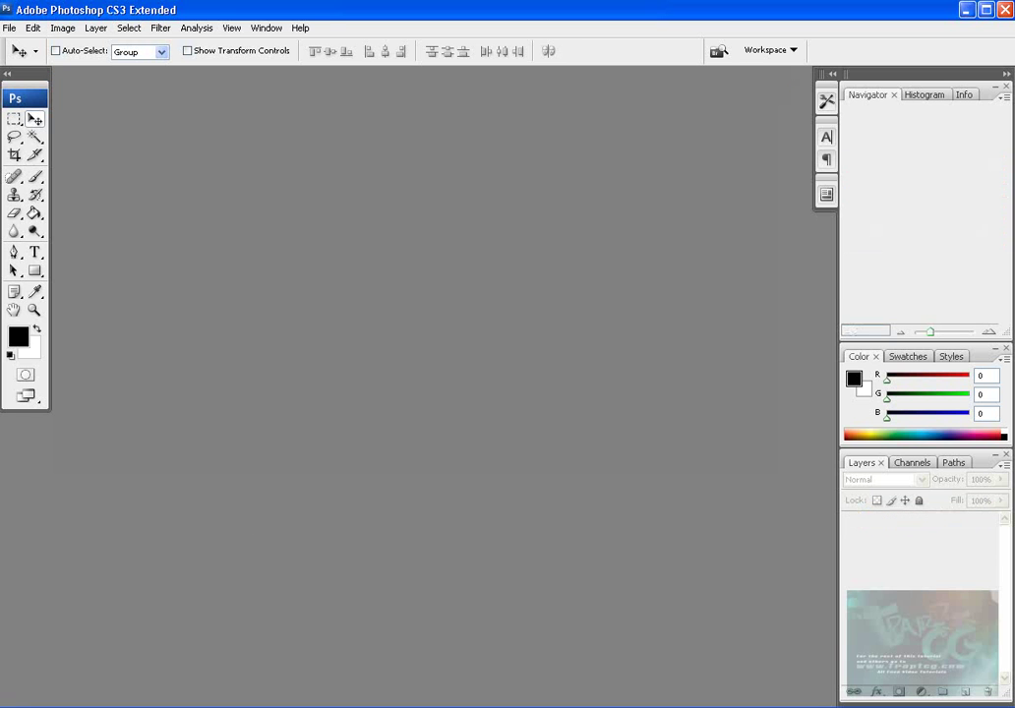
Switch to the downloads folder in Windows Explorer and check the FrontView image's file size in its properties
click(113, 707)
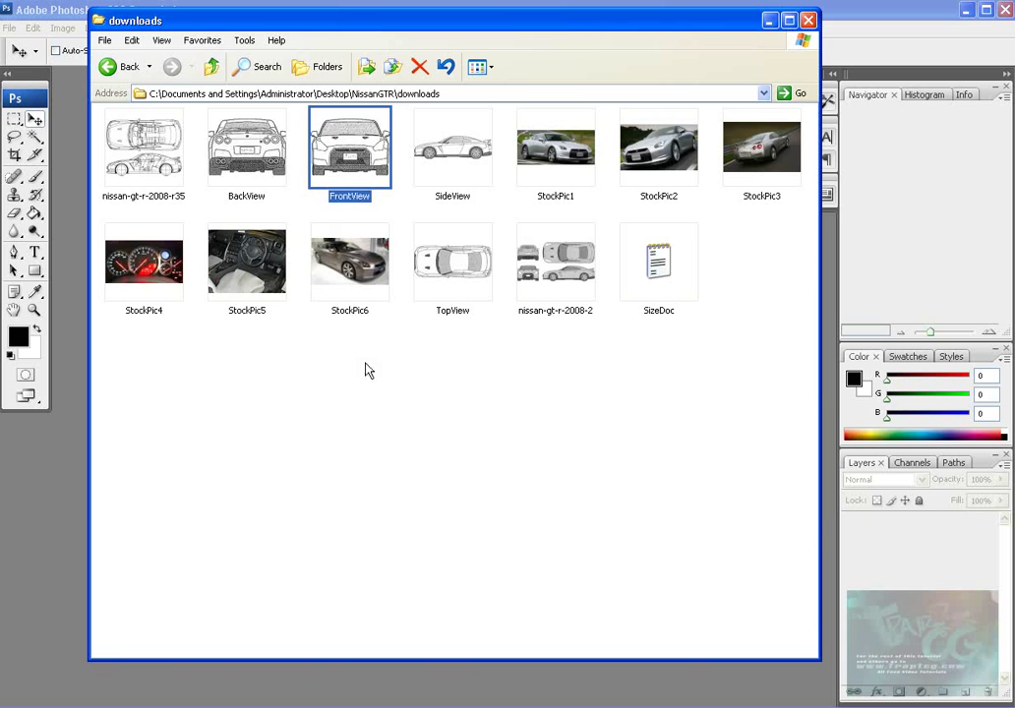
double_click(350, 142)
right_click(337, 196)
click(386, 441)
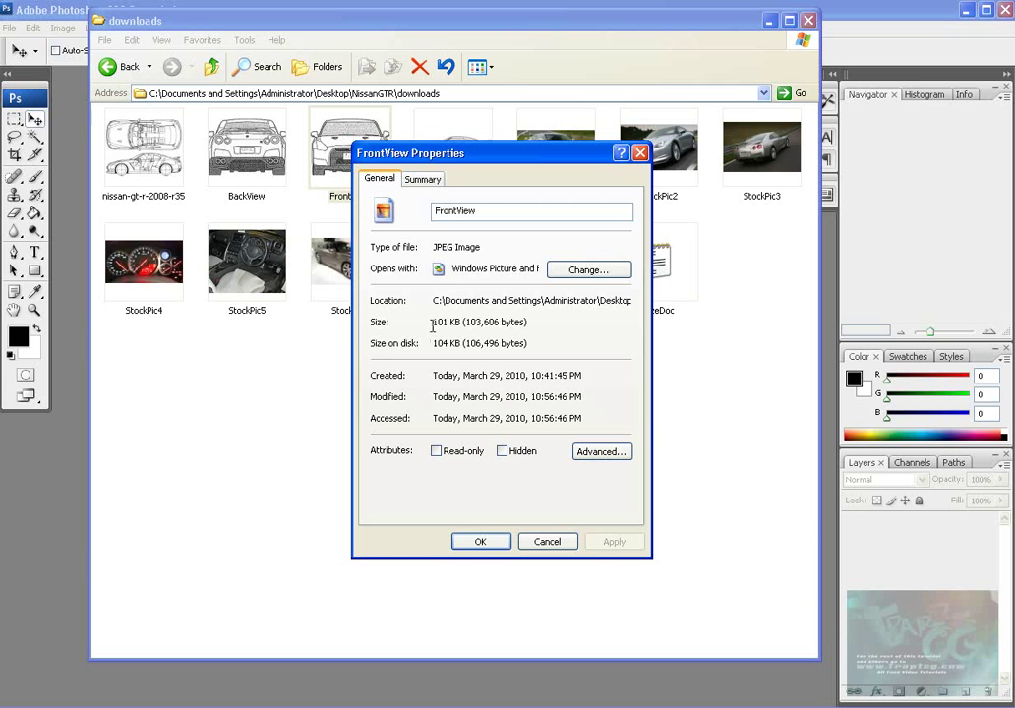
drag(431, 324, 466, 320)
click(238, 138)
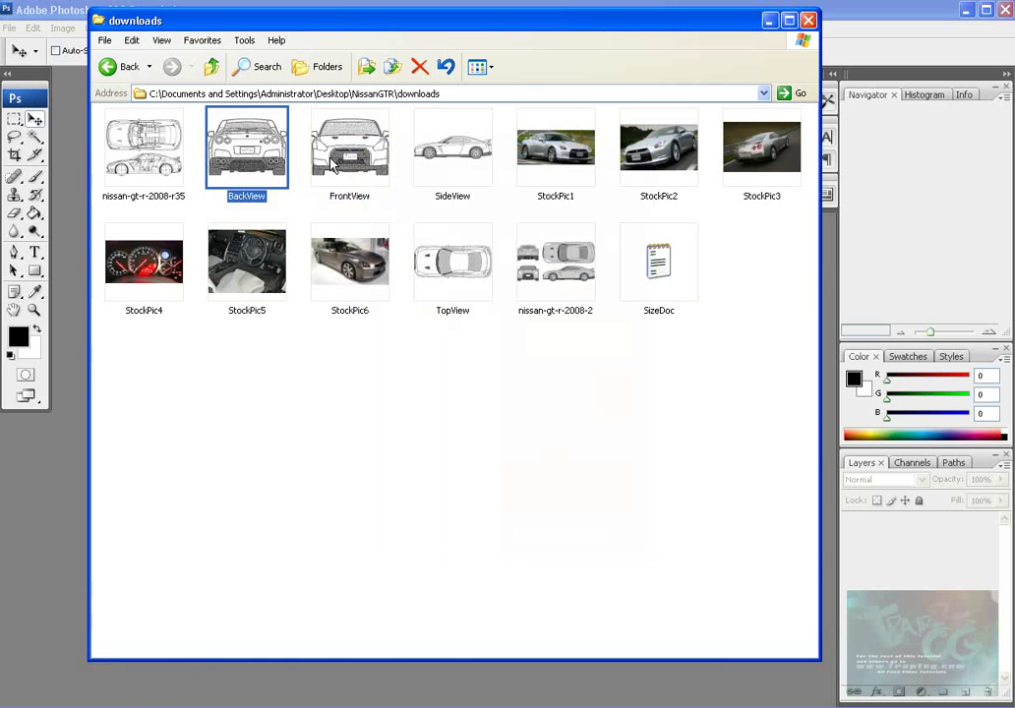
Check the SideView image's file size in its properties, and close the downloads folder and both properties windows
click(462, 149)
right_click(465, 147)
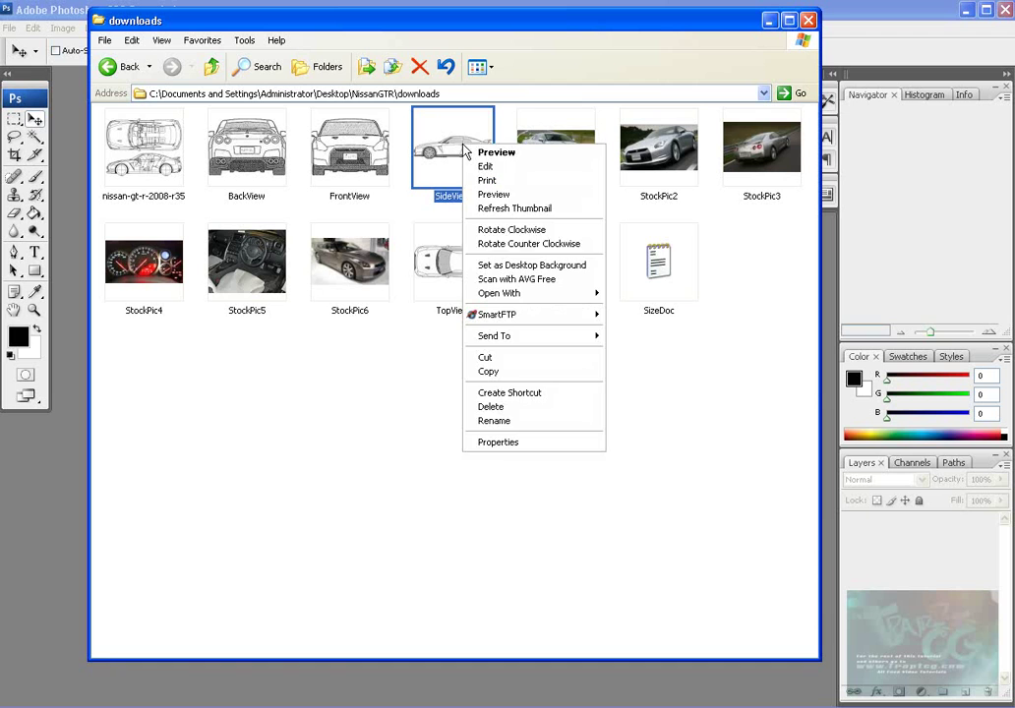
click(499, 444)
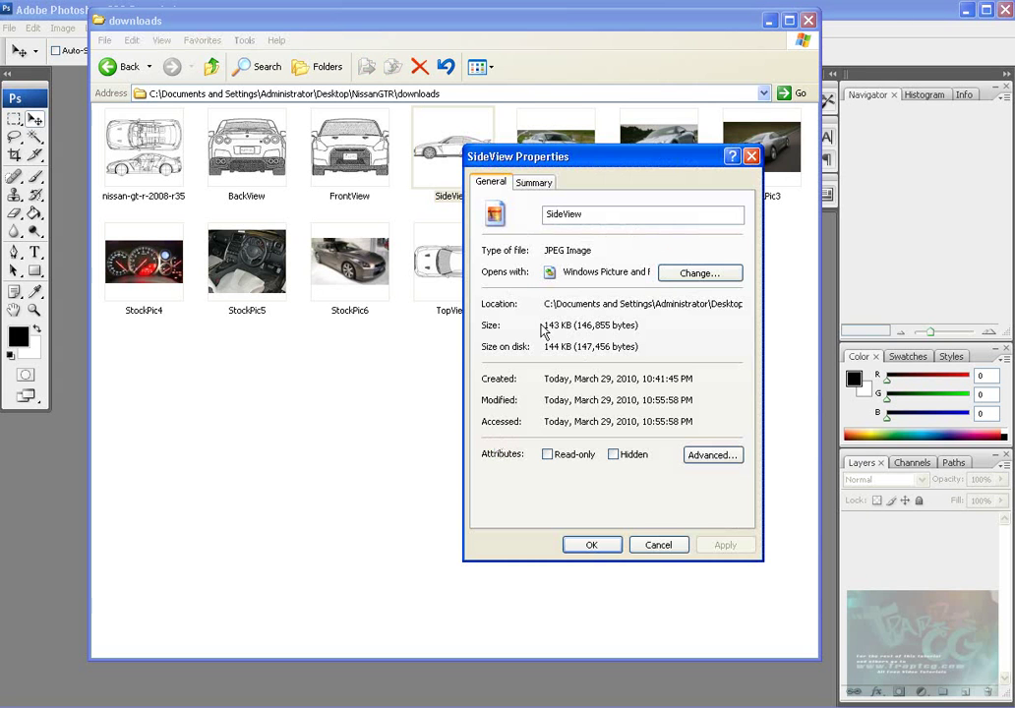
drag(545, 325, 571, 324)
click(670, 547)
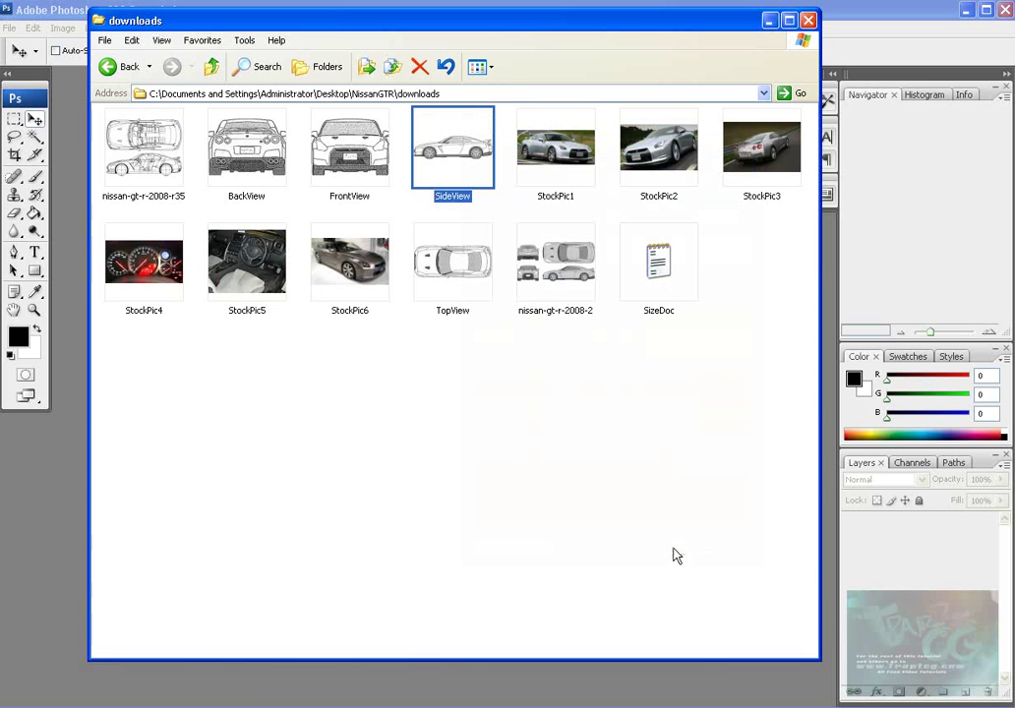
click(807, 21)
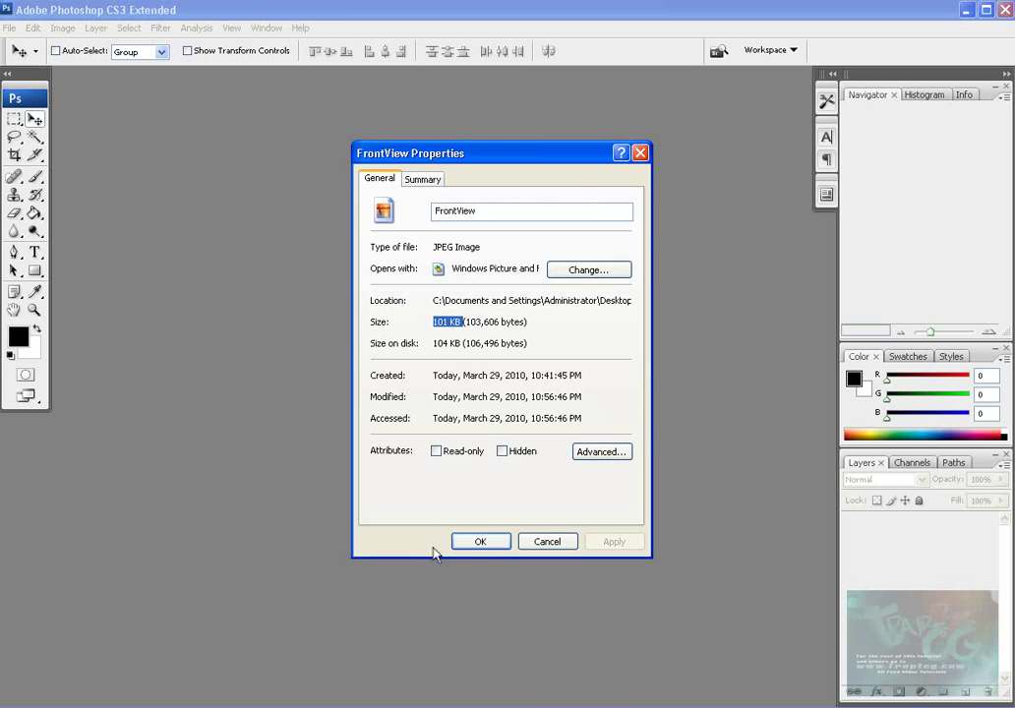
click(548, 542)
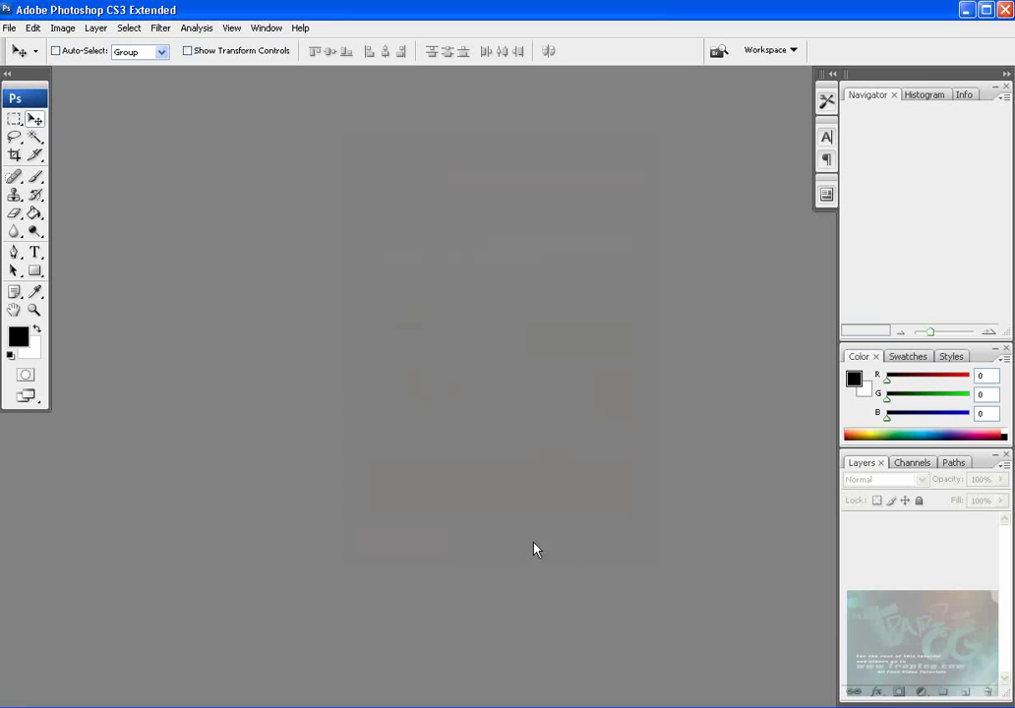